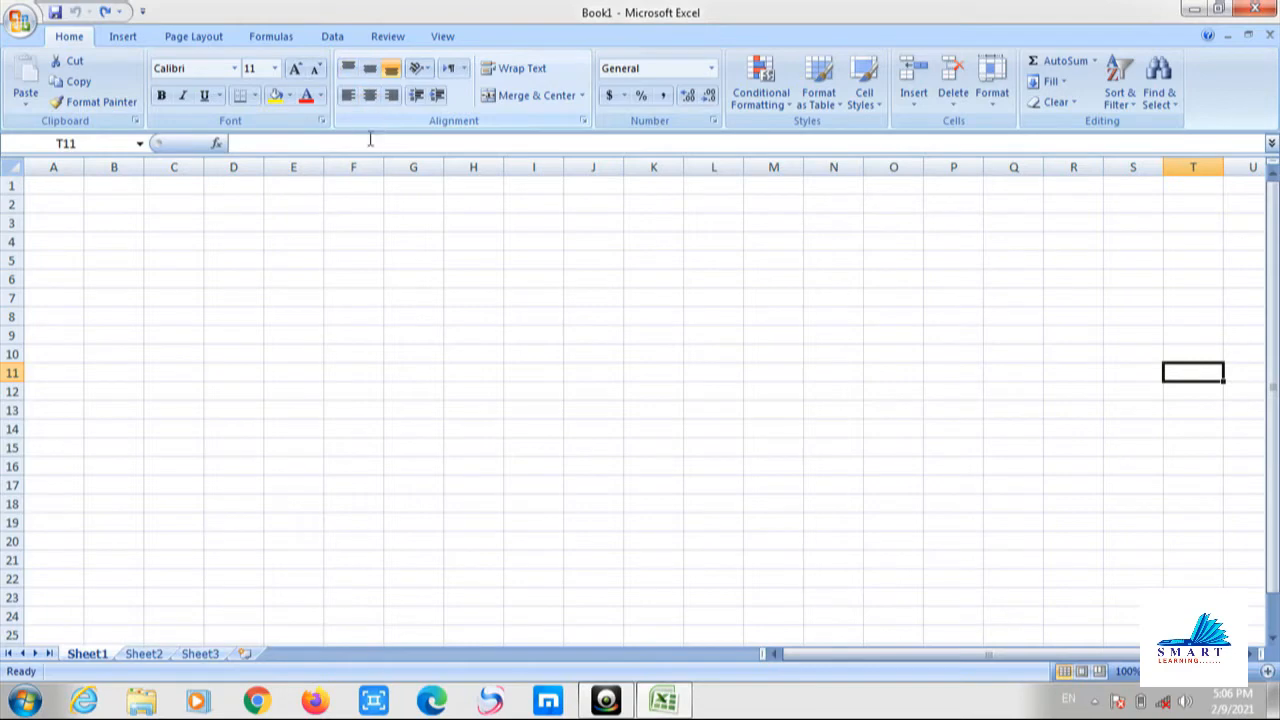
# Make row 4 taller, widen column F, and enter a person's full name in F4.
pyautogui.click(358, 244)
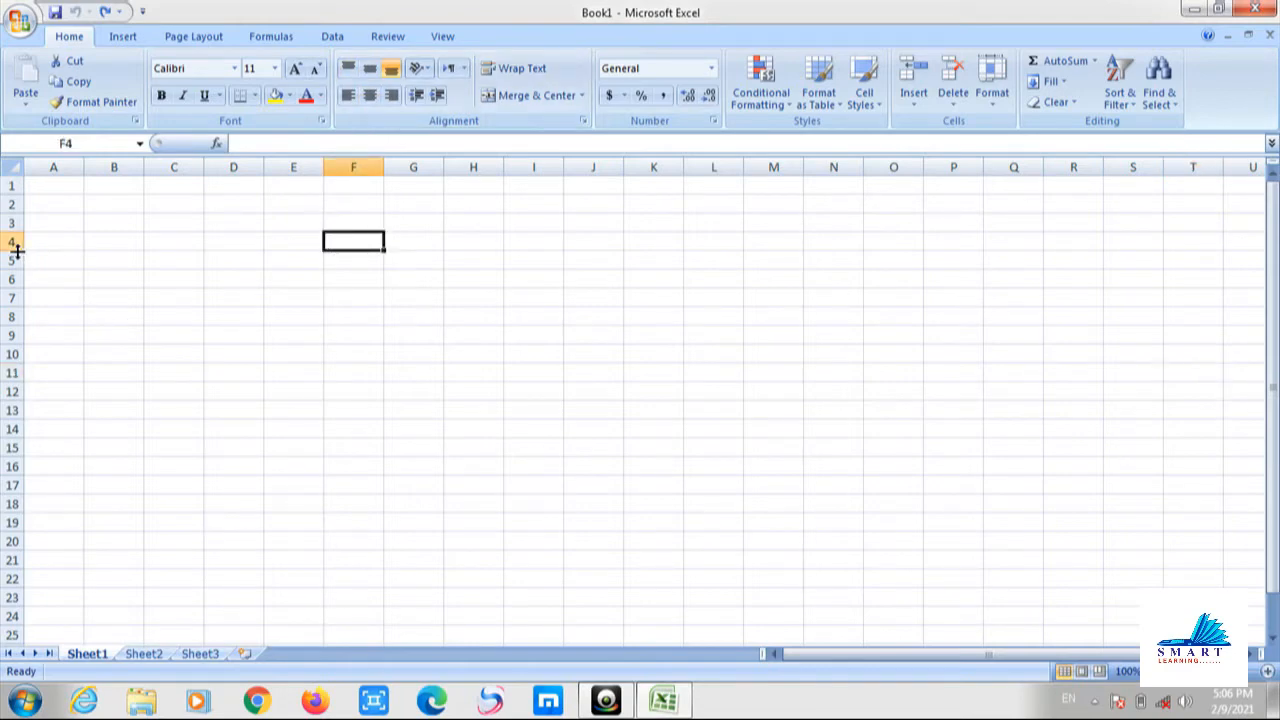
pyautogui.moveTo(17, 251); pyautogui.dragTo(17, 308)
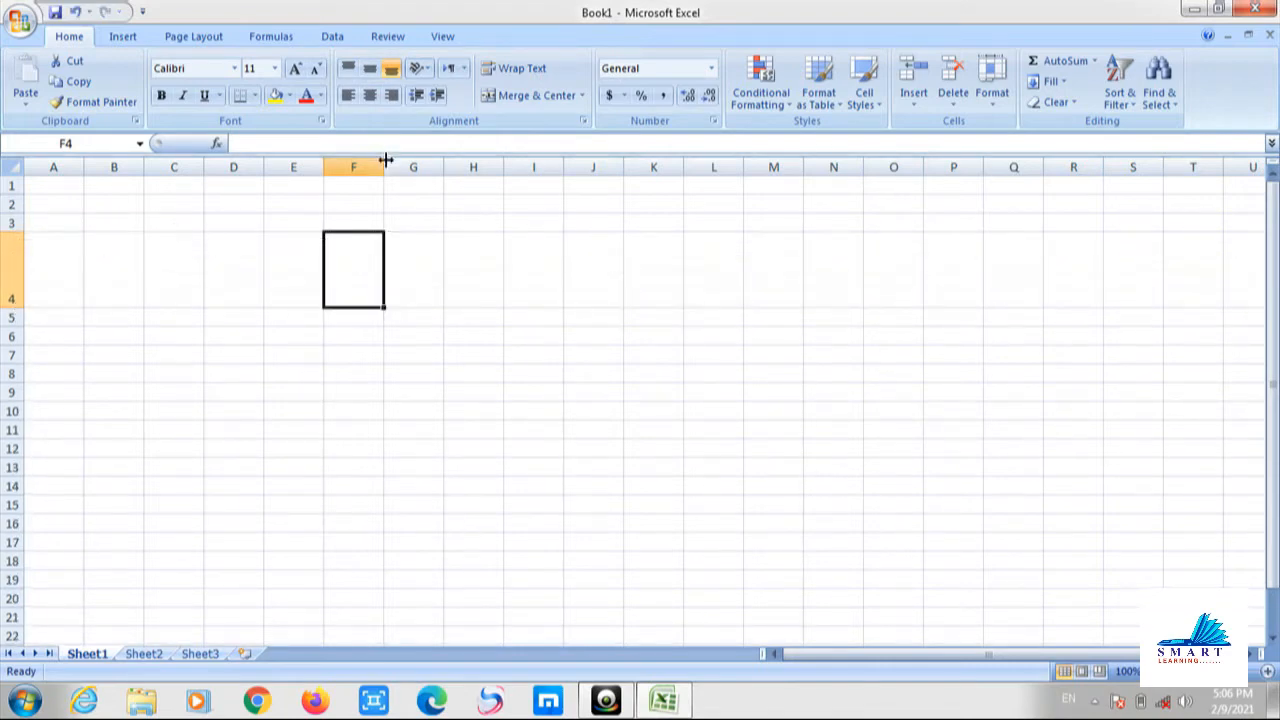
pyautogui.moveTo(386, 160); pyautogui.dragTo(482, 170)
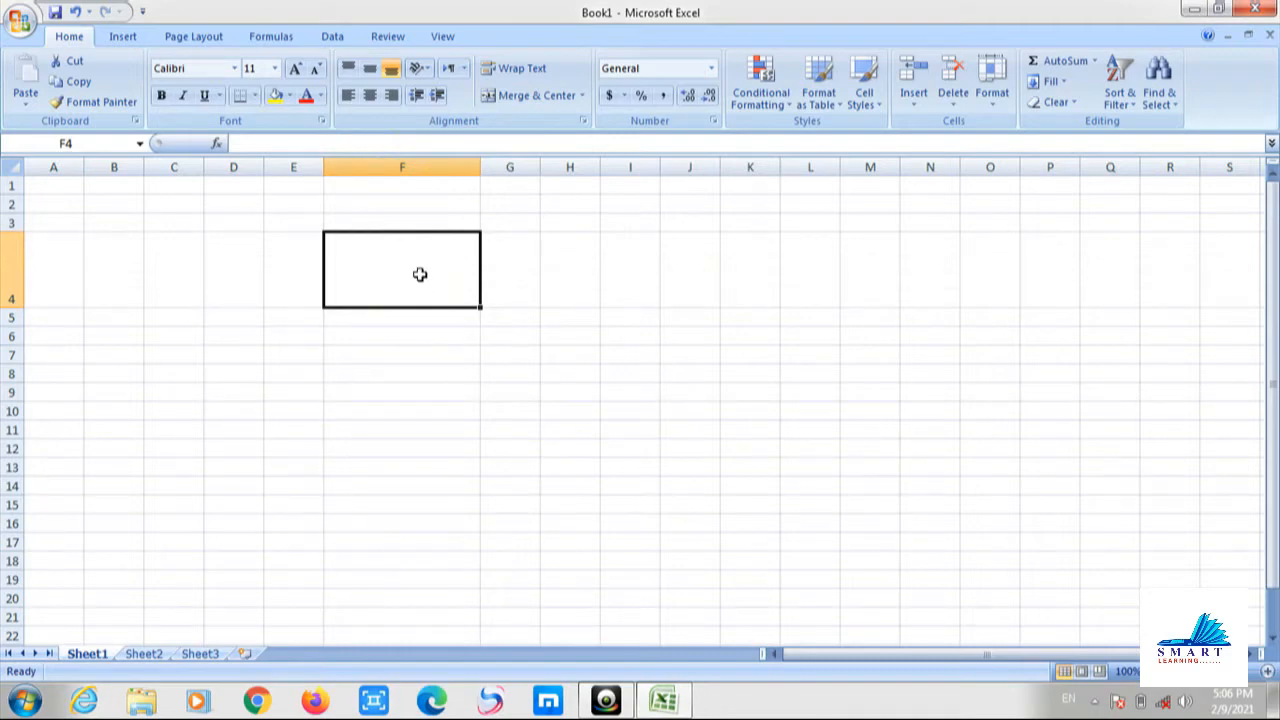
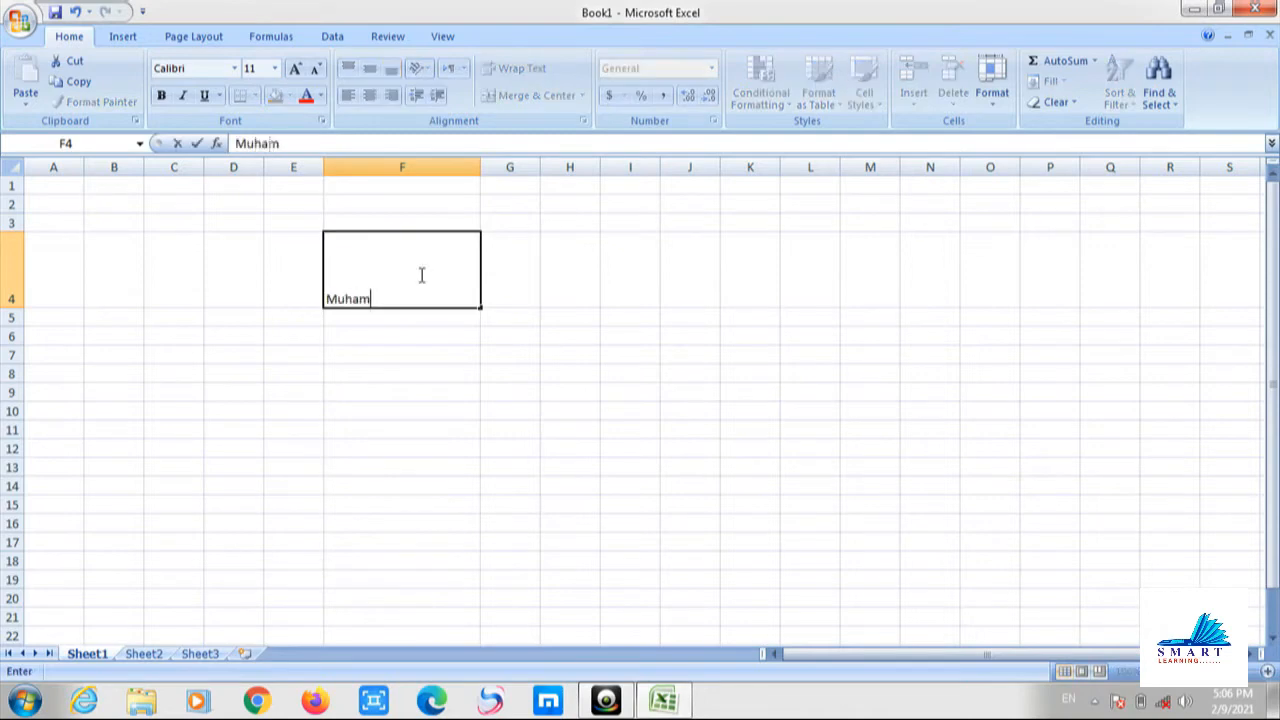
pyautogui.click(429, 368)
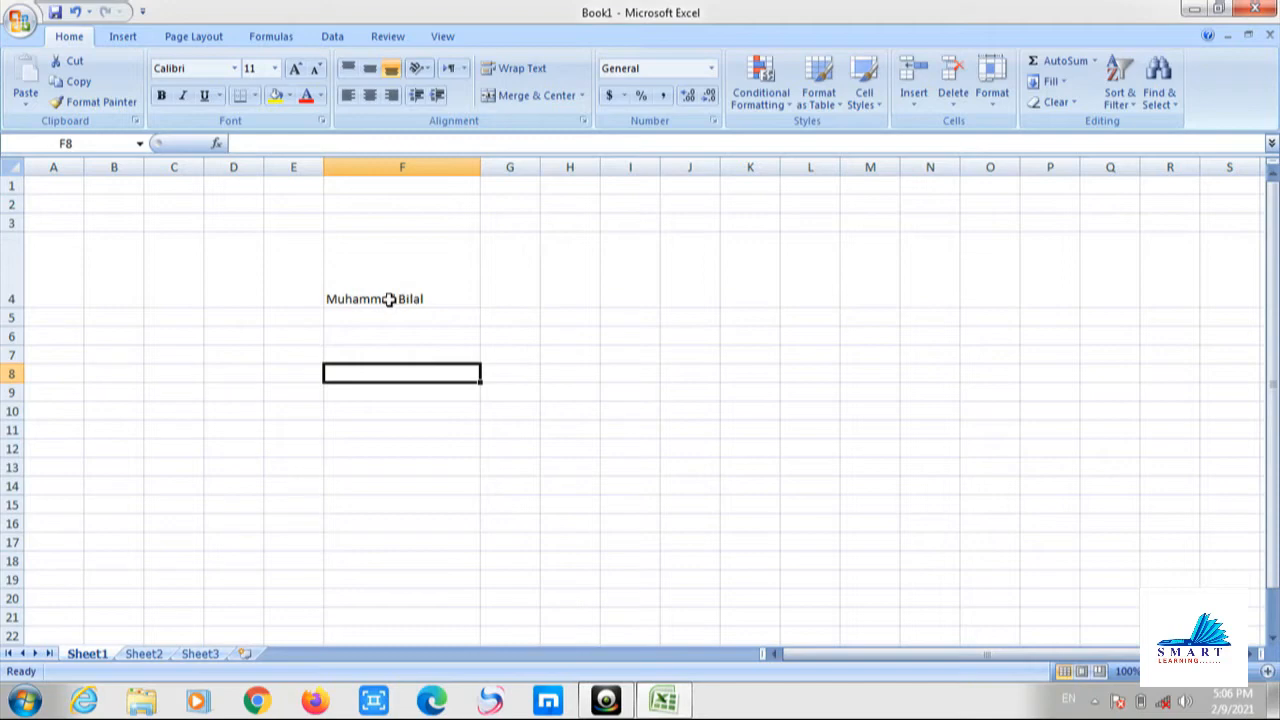
# Try center, middle, bottom, top, left and right alignments on F4, ending top-aligned and centred.
pyautogui.click(425, 297)
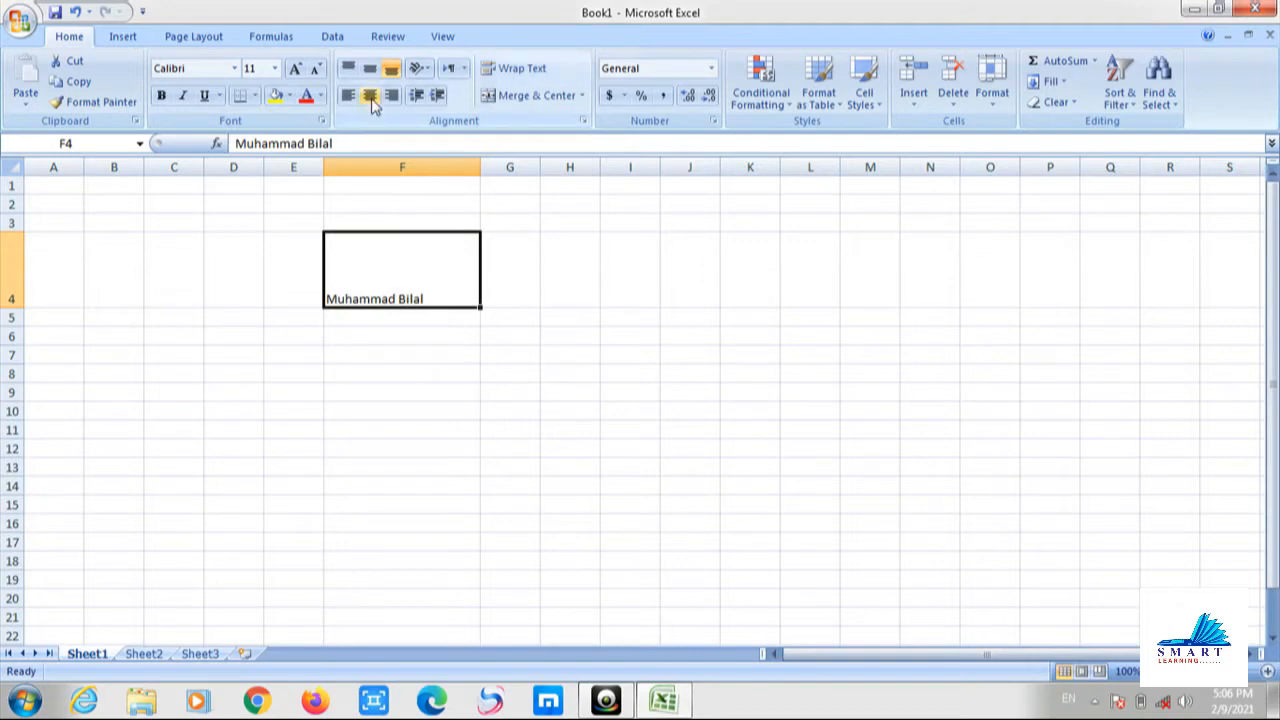
pyautogui.click(370, 97)
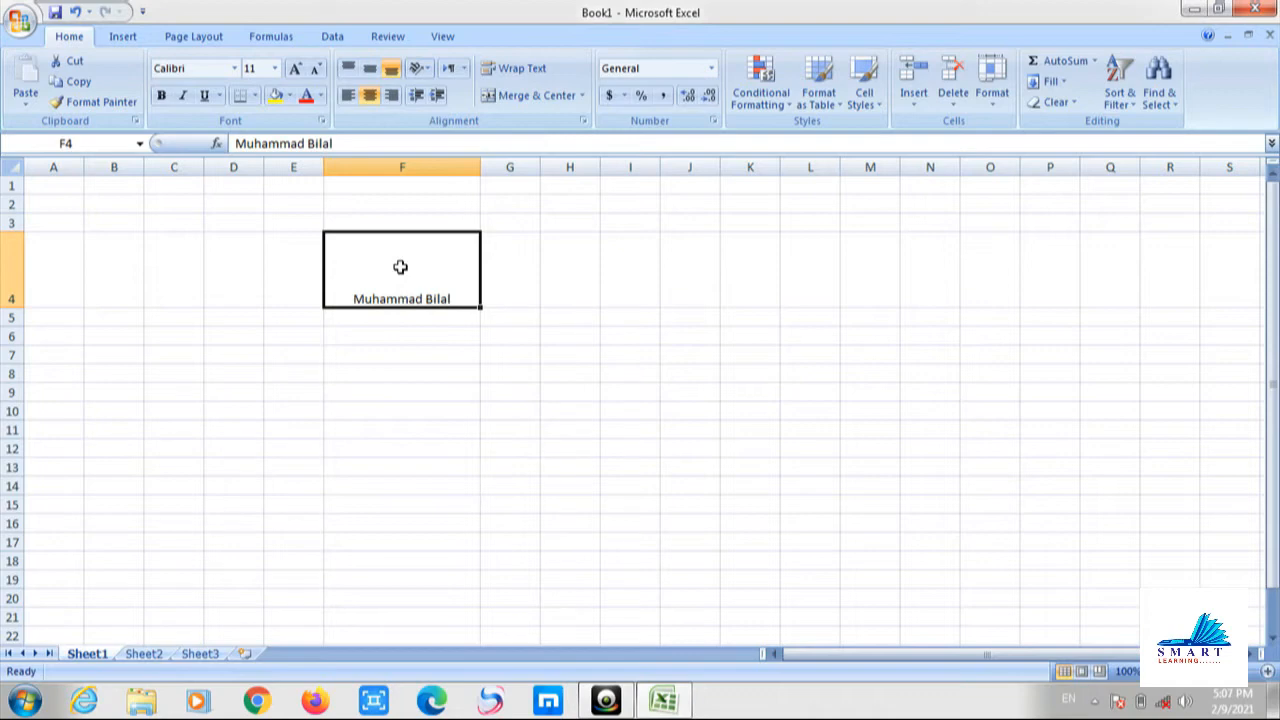
pyautogui.click(376, 78)
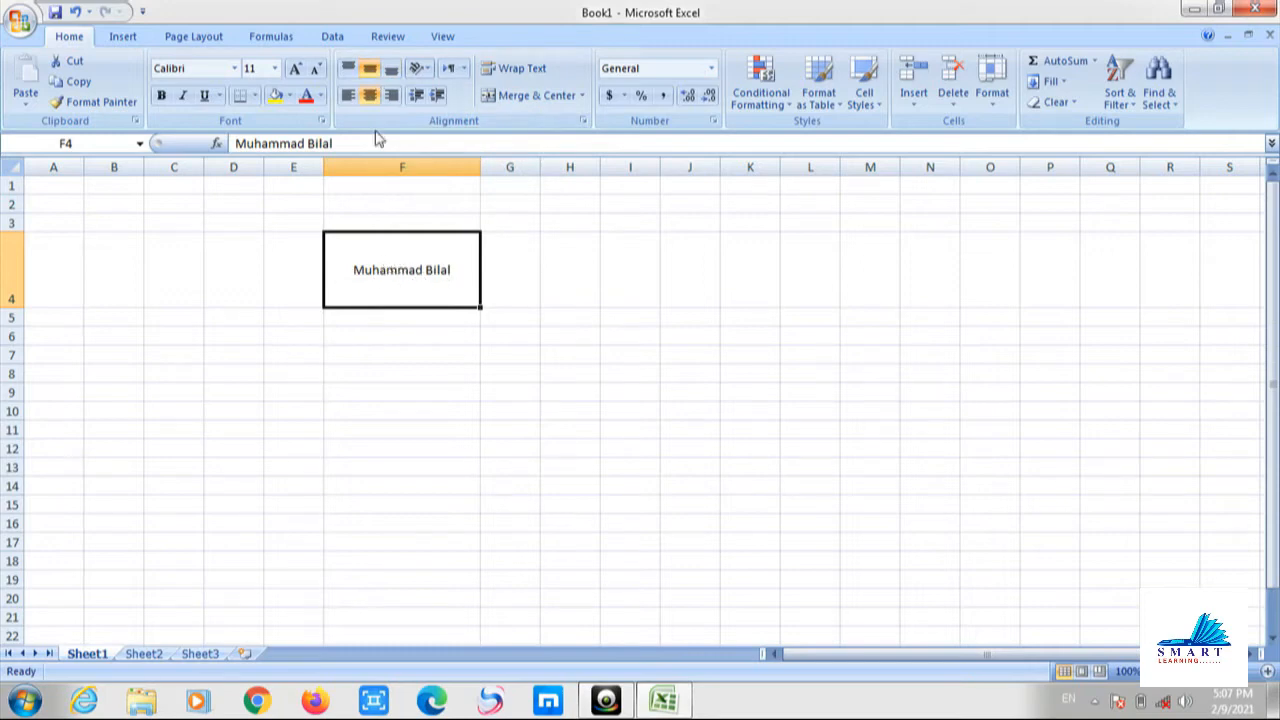
pyautogui.click(391, 70)
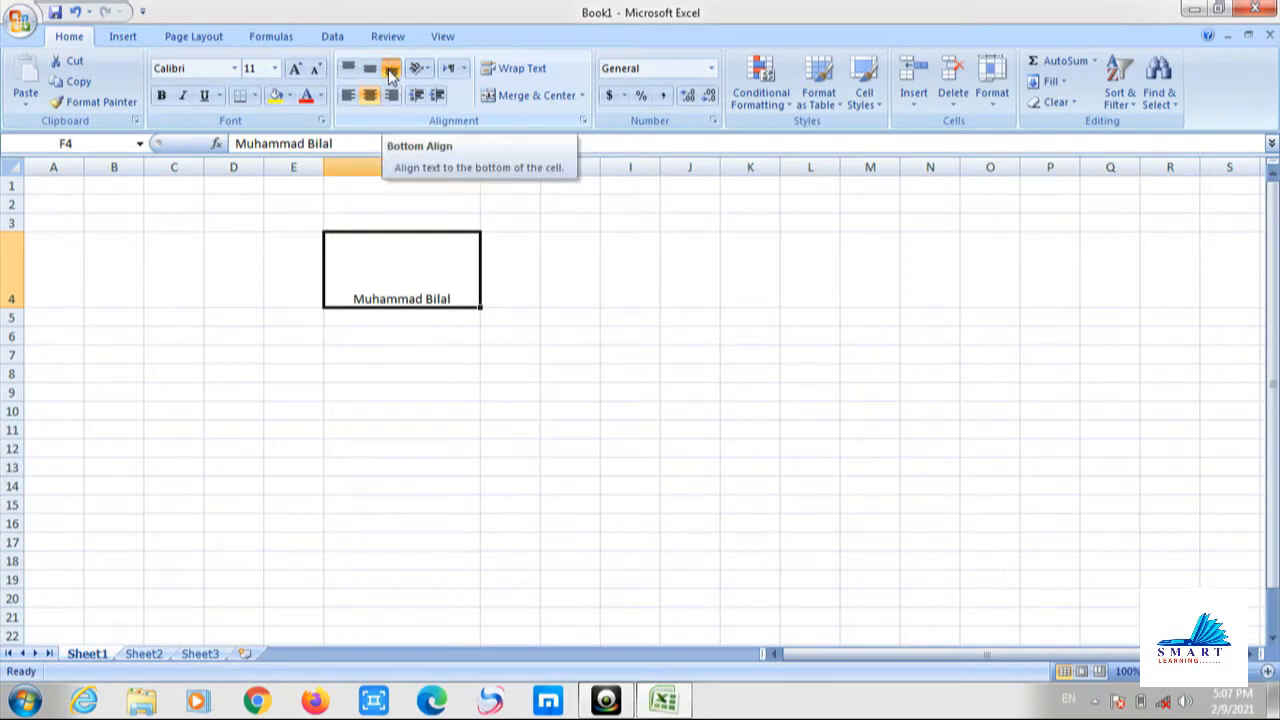
pyautogui.click(348, 70)
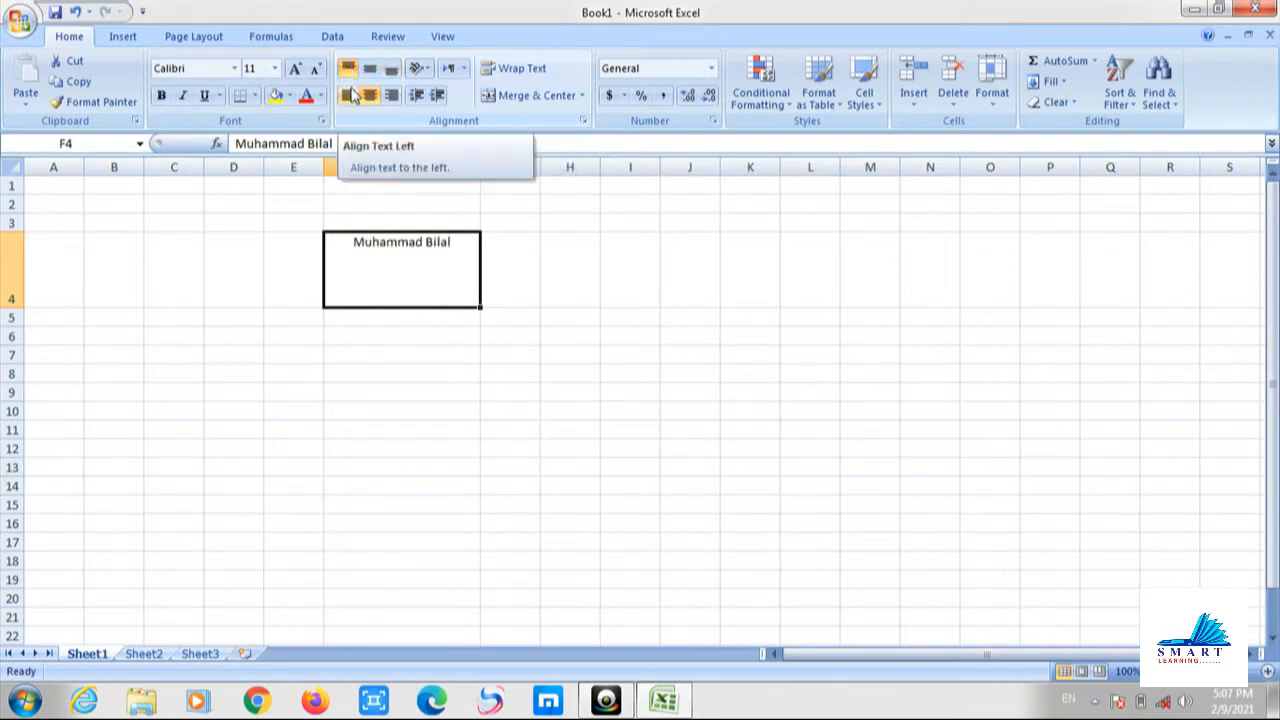
pyautogui.click(352, 94)
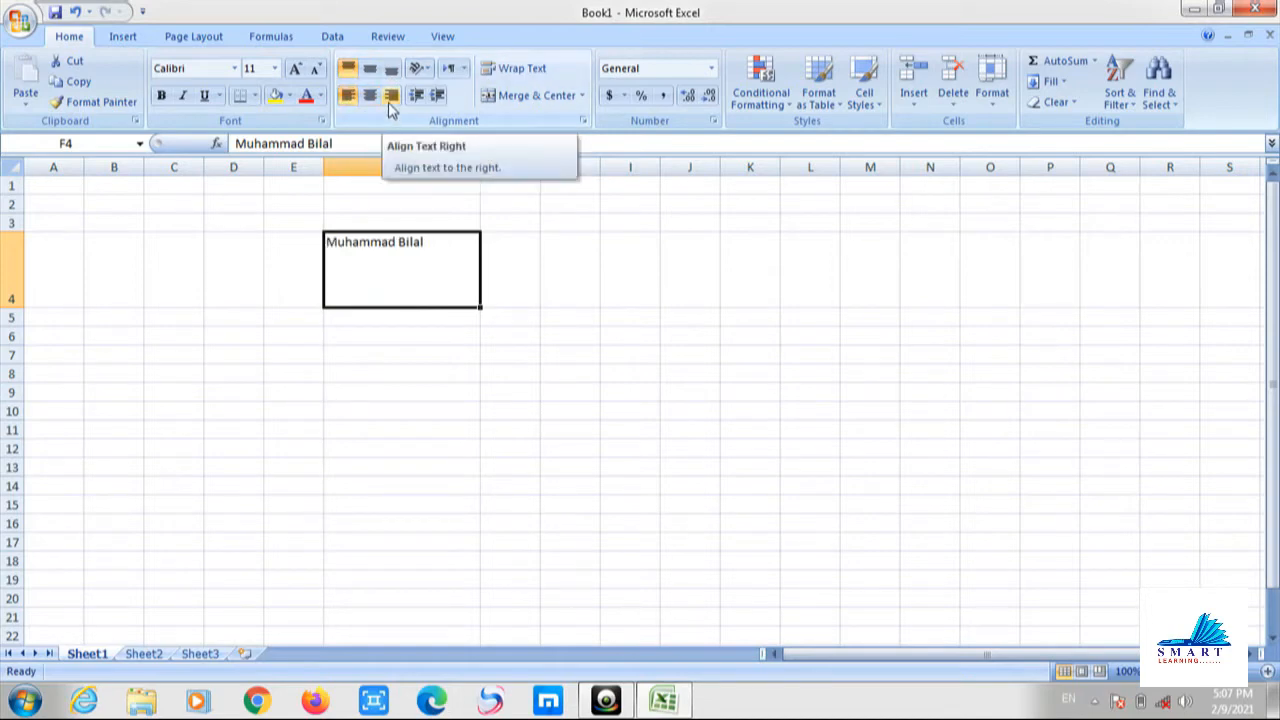
pyautogui.click(389, 103)
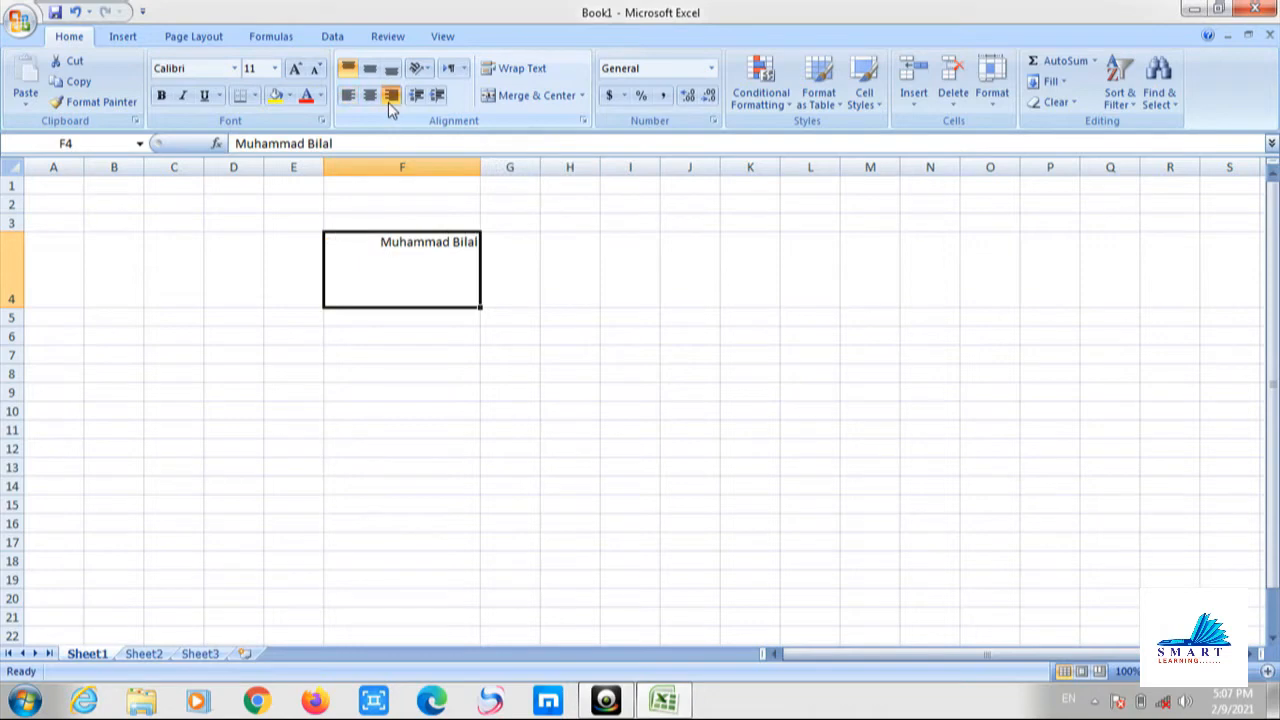
pyautogui.click(380, 100)
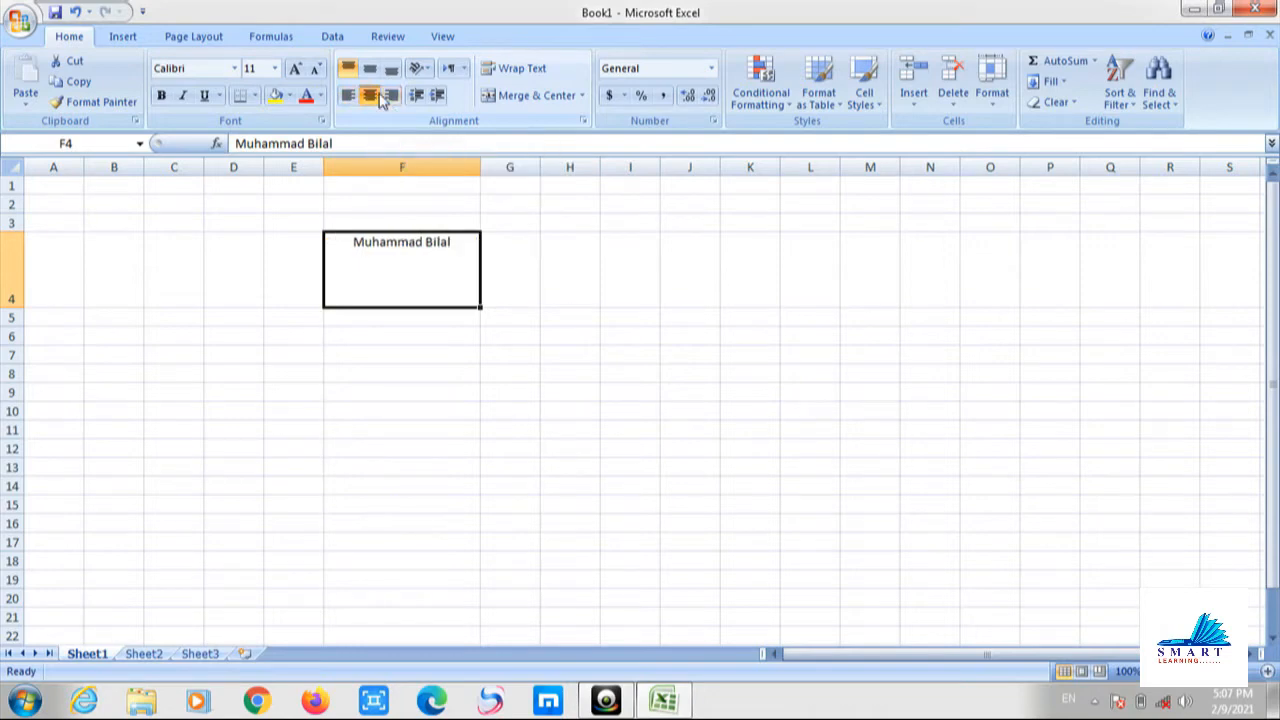
# Slant the name in F4 counterclockwise and make row 4 taller to fit it.
pyautogui.click(423, 70)
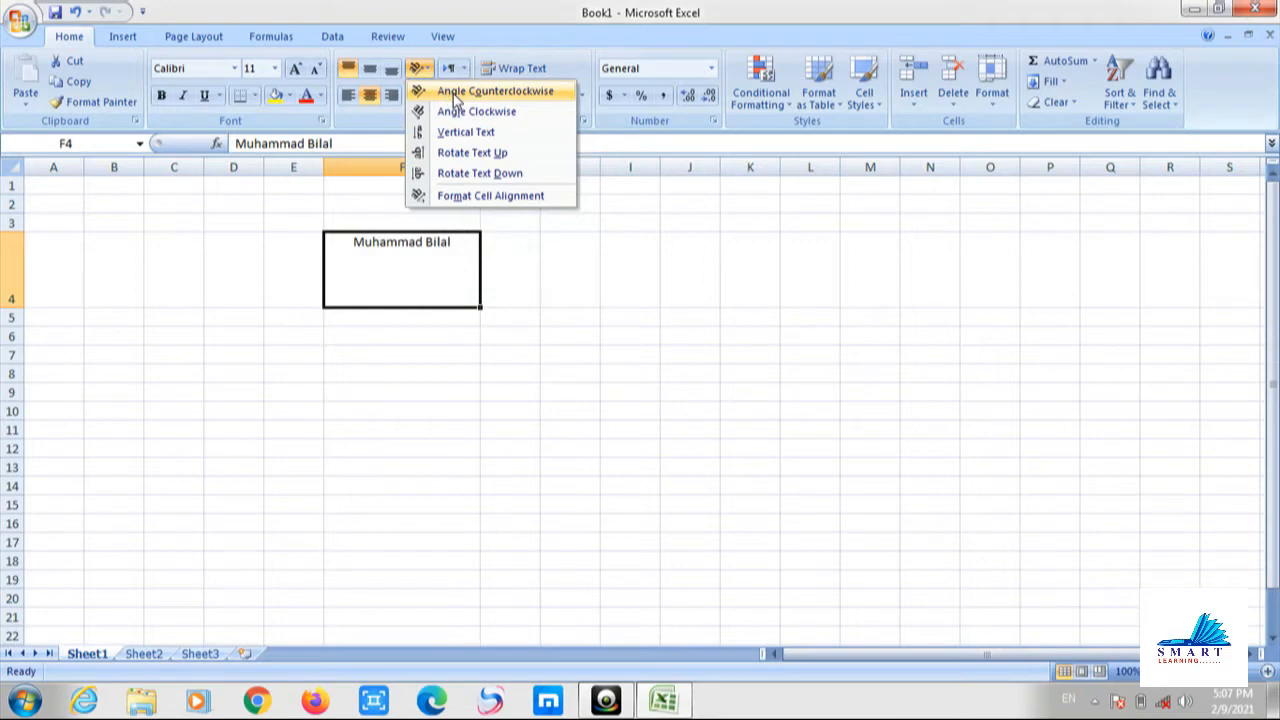
pyautogui.click(455, 93)
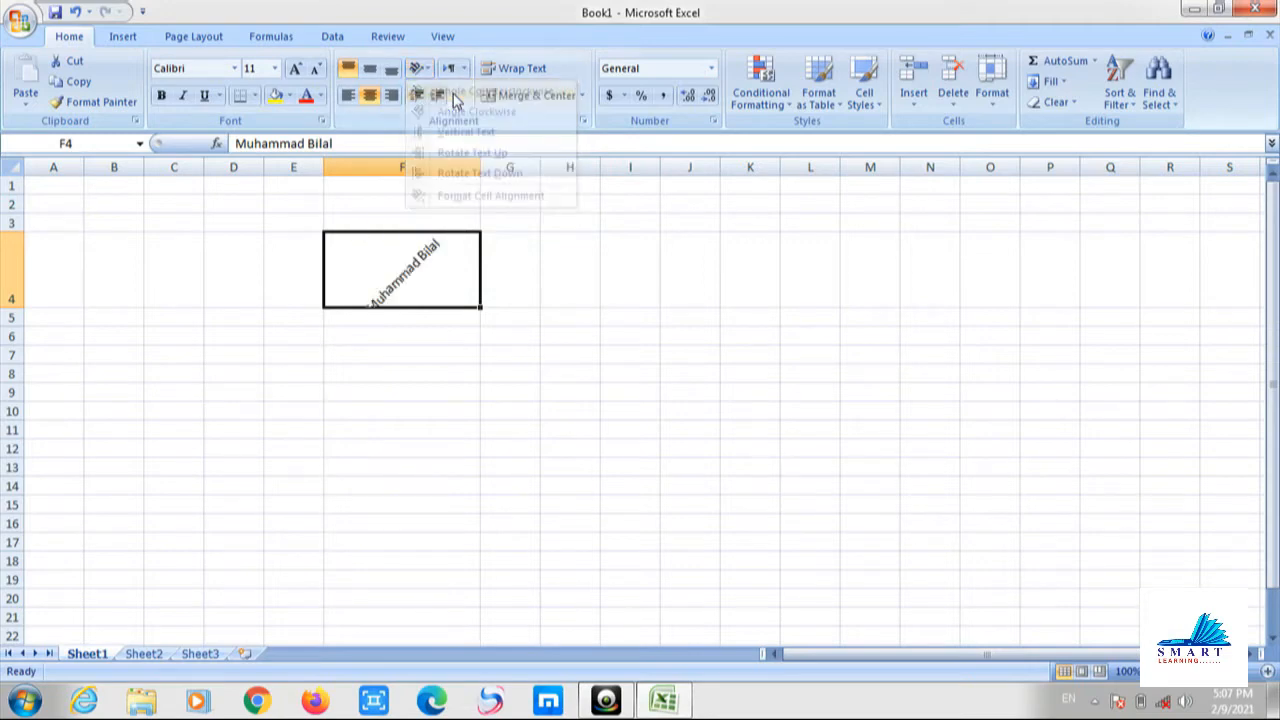
pyautogui.click(377, 373)
pyautogui.click(221, 293)
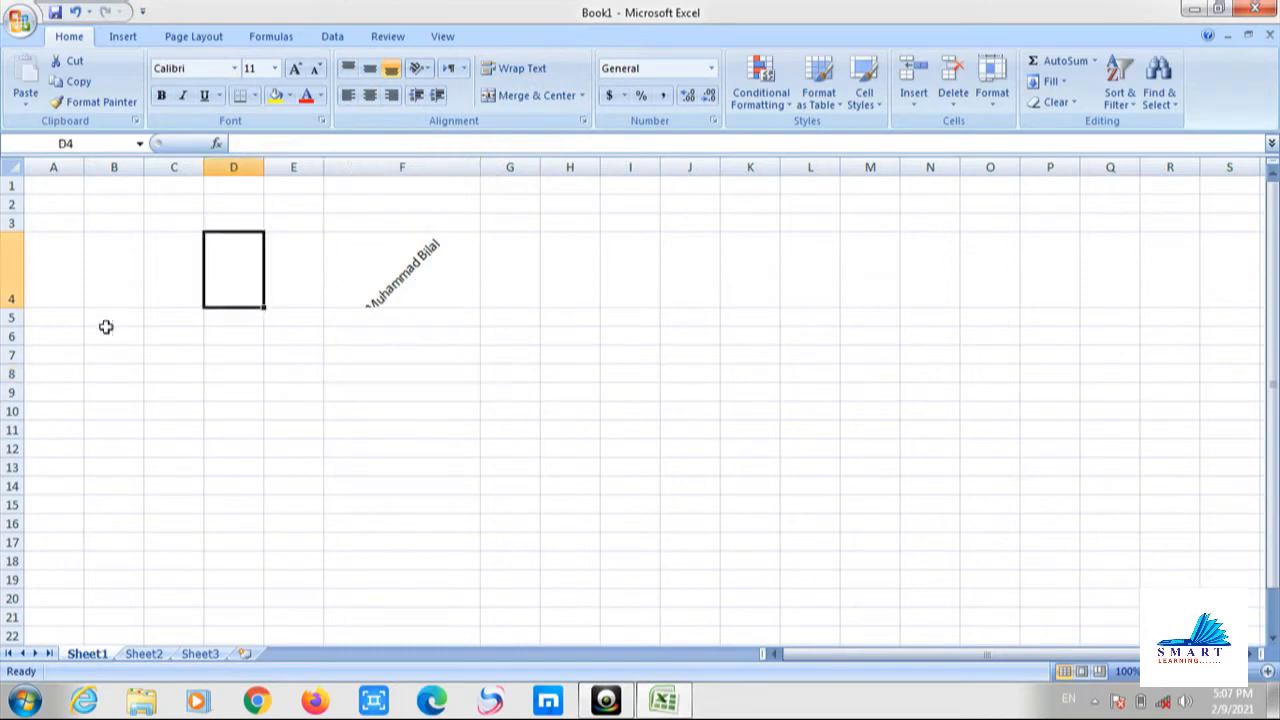
pyautogui.moveTo(18, 311); pyautogui.dragTo(18, 342)
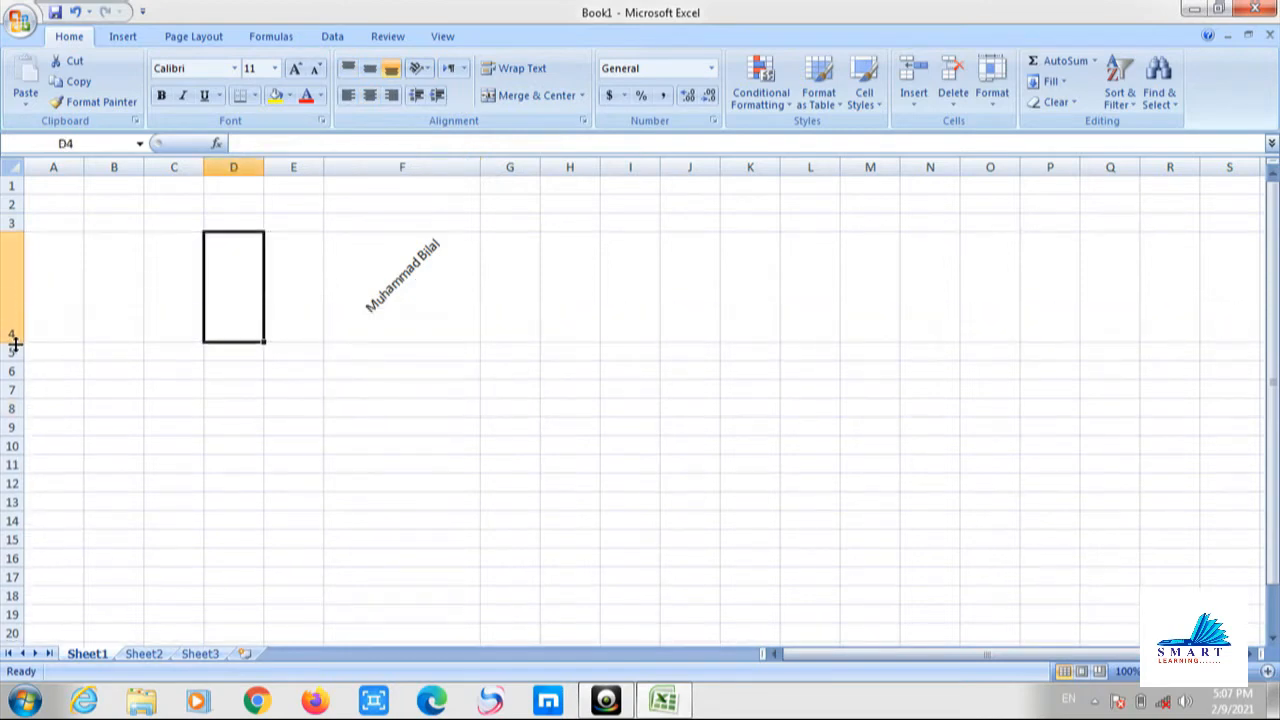
# Try clockwise, vertical stacked and rotate-up orientations on the name, ending with Rotate Text Down.
pyautogui.click(377, 270)
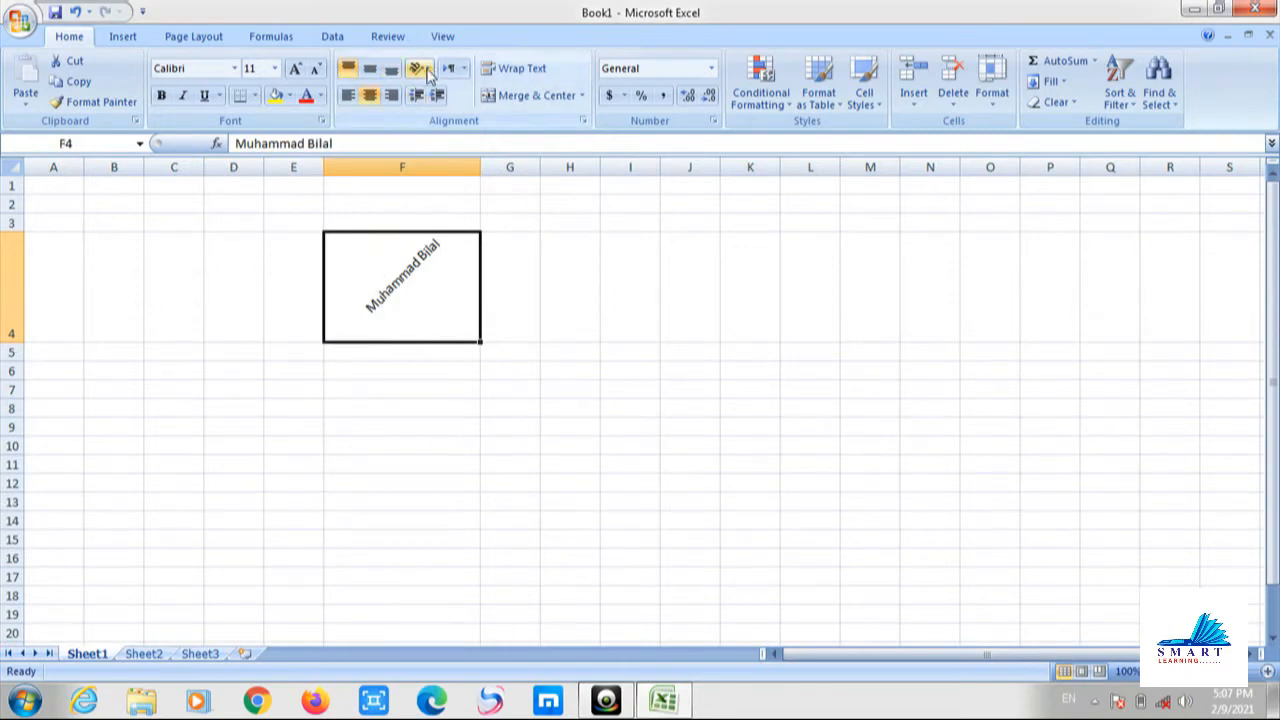
pyautogui.click(428, 67)
pyautogui.click(447, 110)
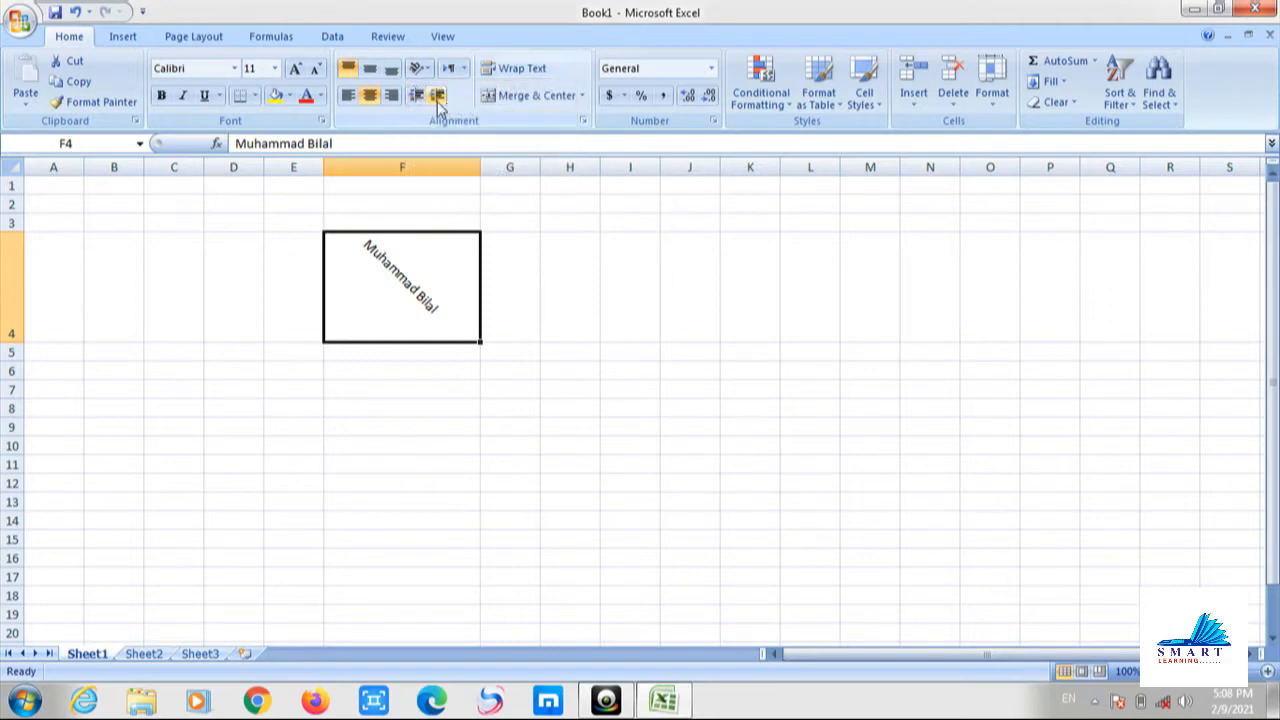
pyautogui.click(422, 70)
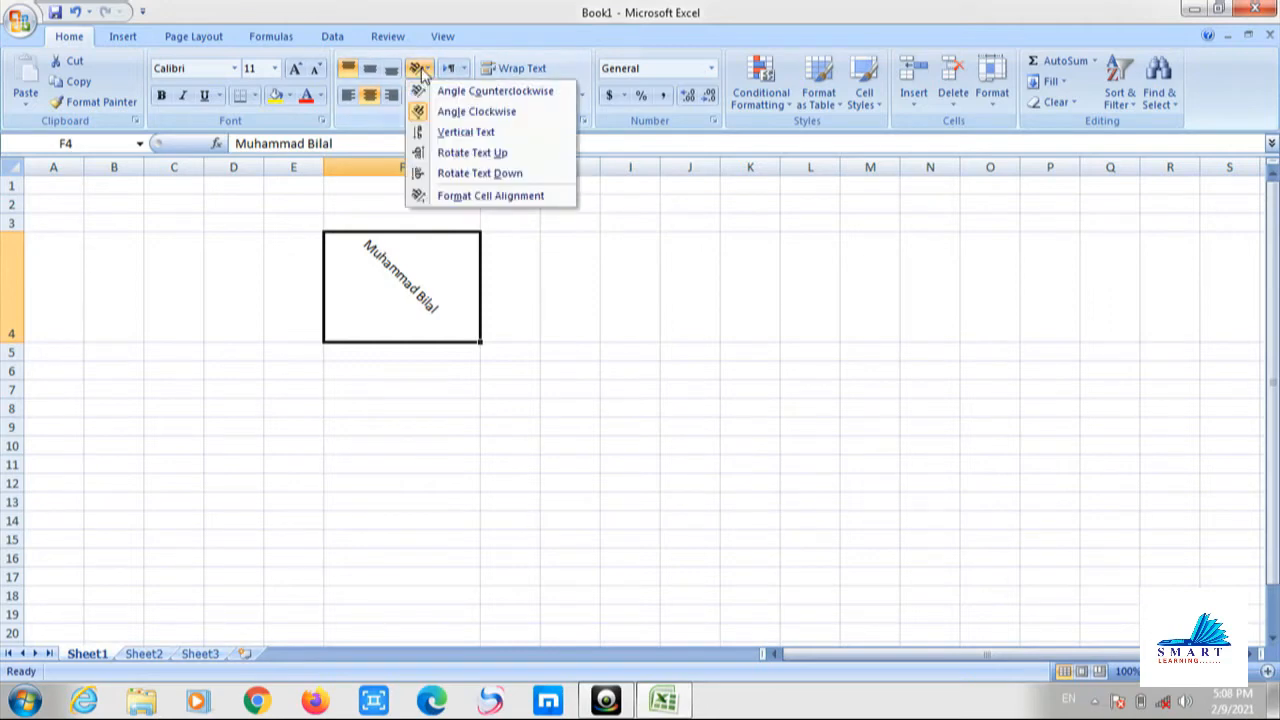
pyautogui.click(484, 133)
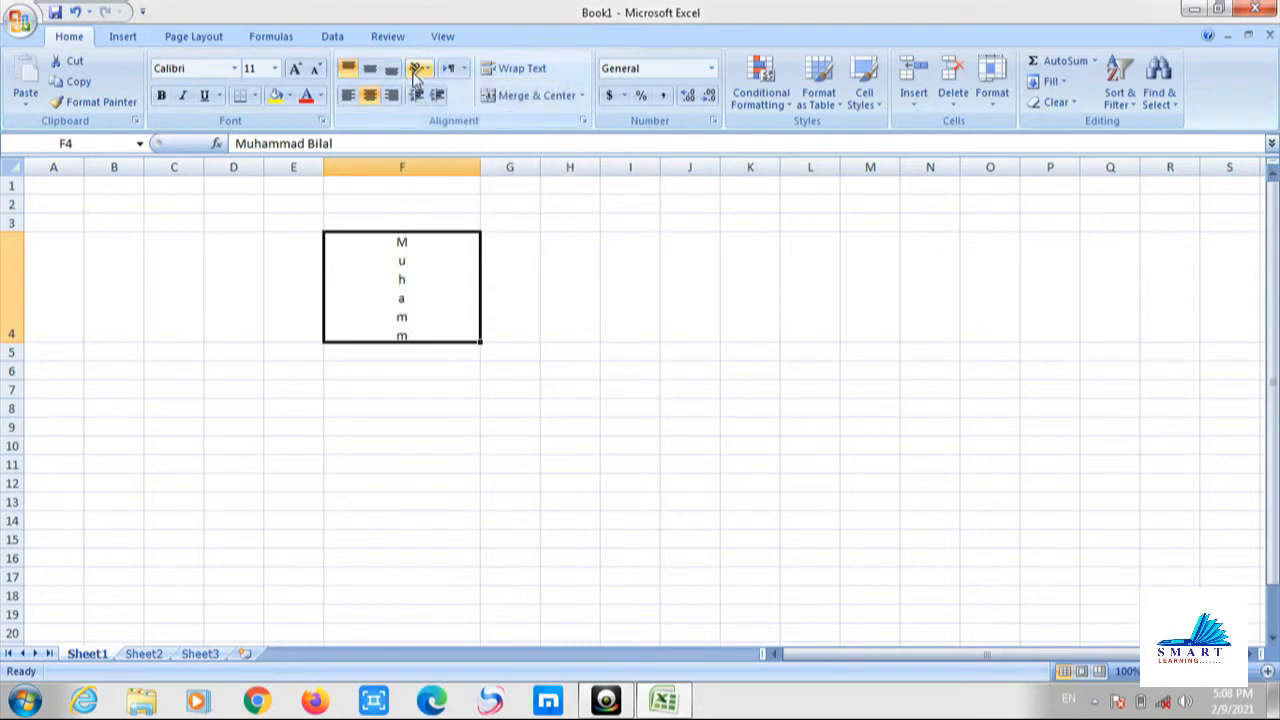
pyautogui.click(418, 67)
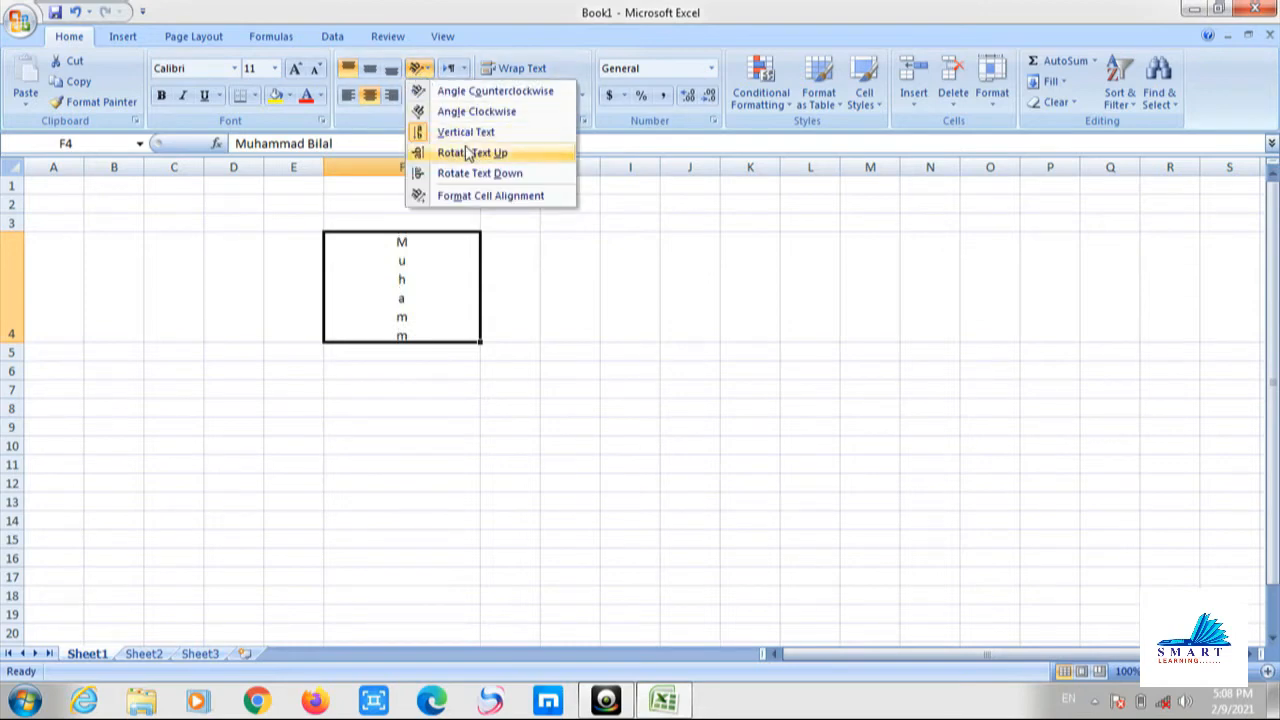
pyautogui.click(467, 152)
pyautogui.click(421, 72)
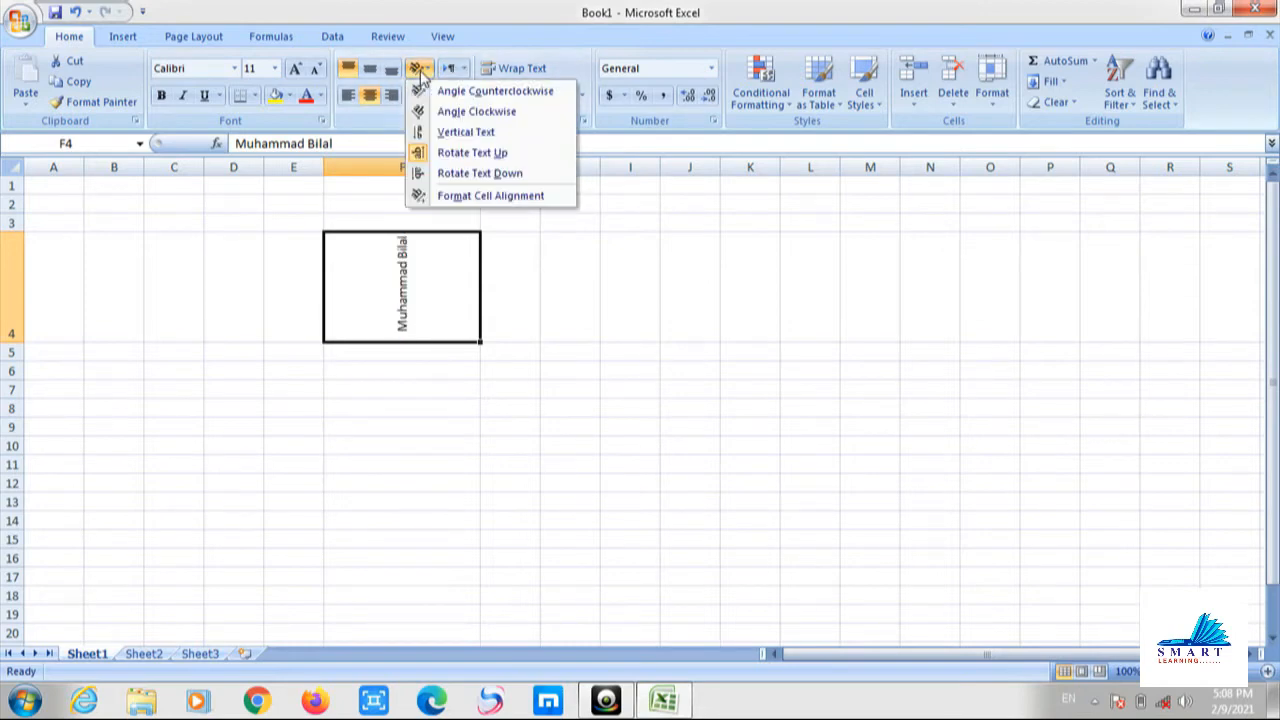
pyautogui.click(474, 173)
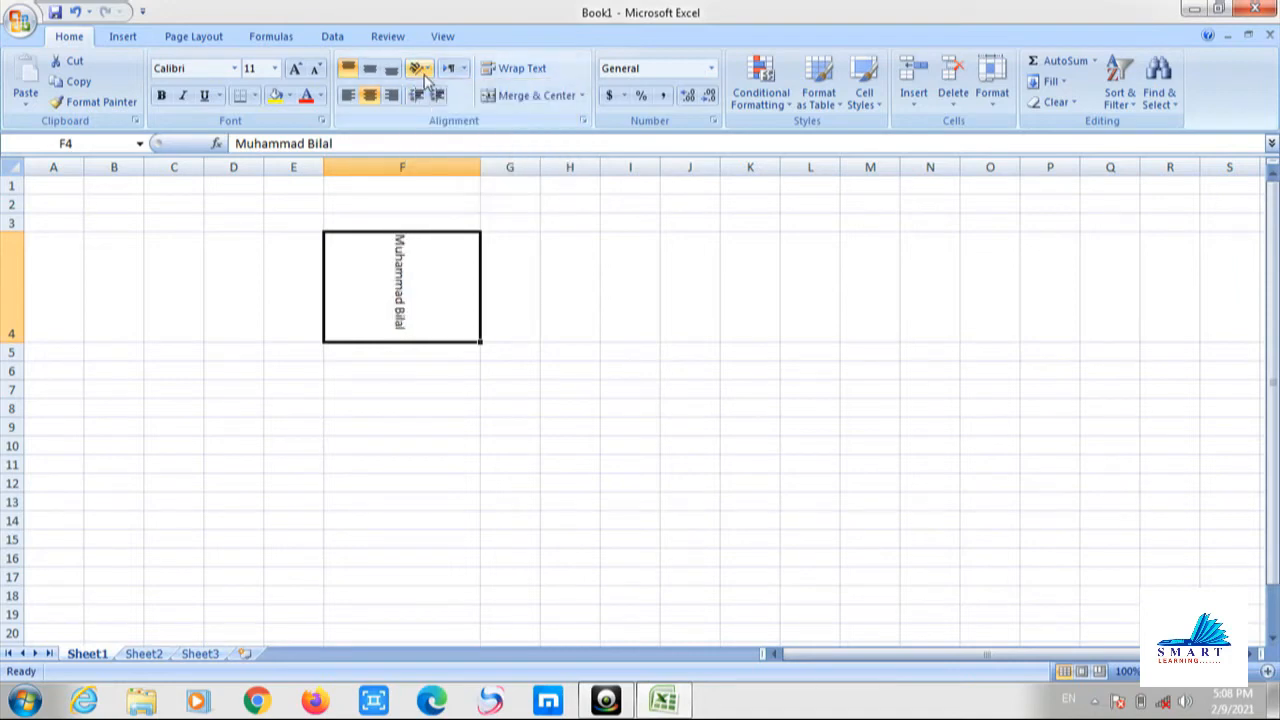
pyautogui.click(421, 71)
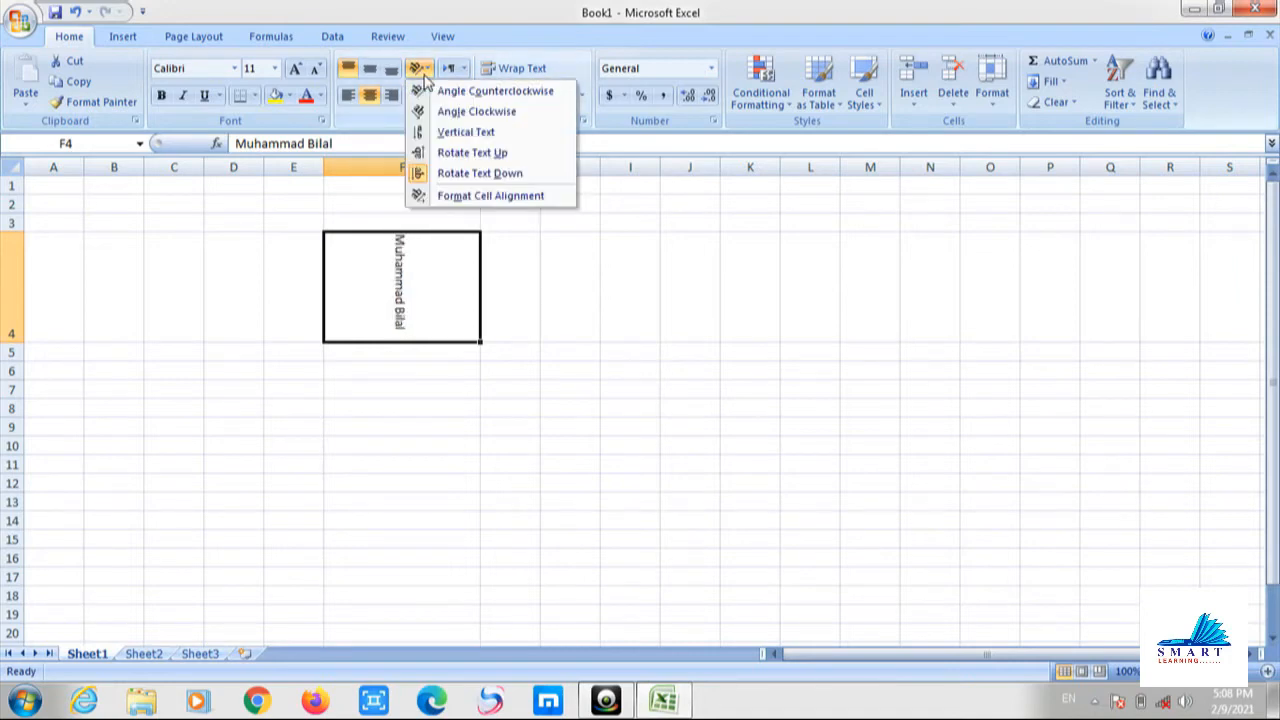
# Set the name in F4 to a -60 degree angle through Format Cells alignment.
pyautogui.click(446, 196)
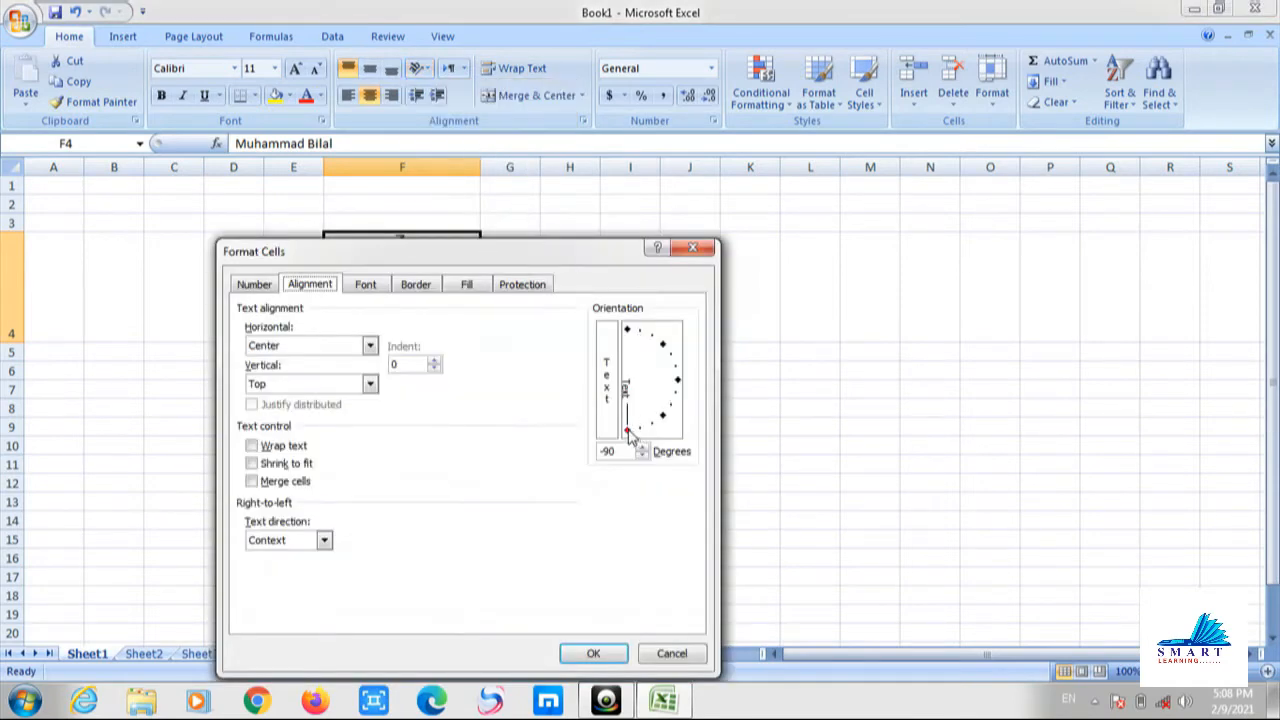
pyautogui.moveTo(628, 431); pyautogui.dragTo(651, 422)
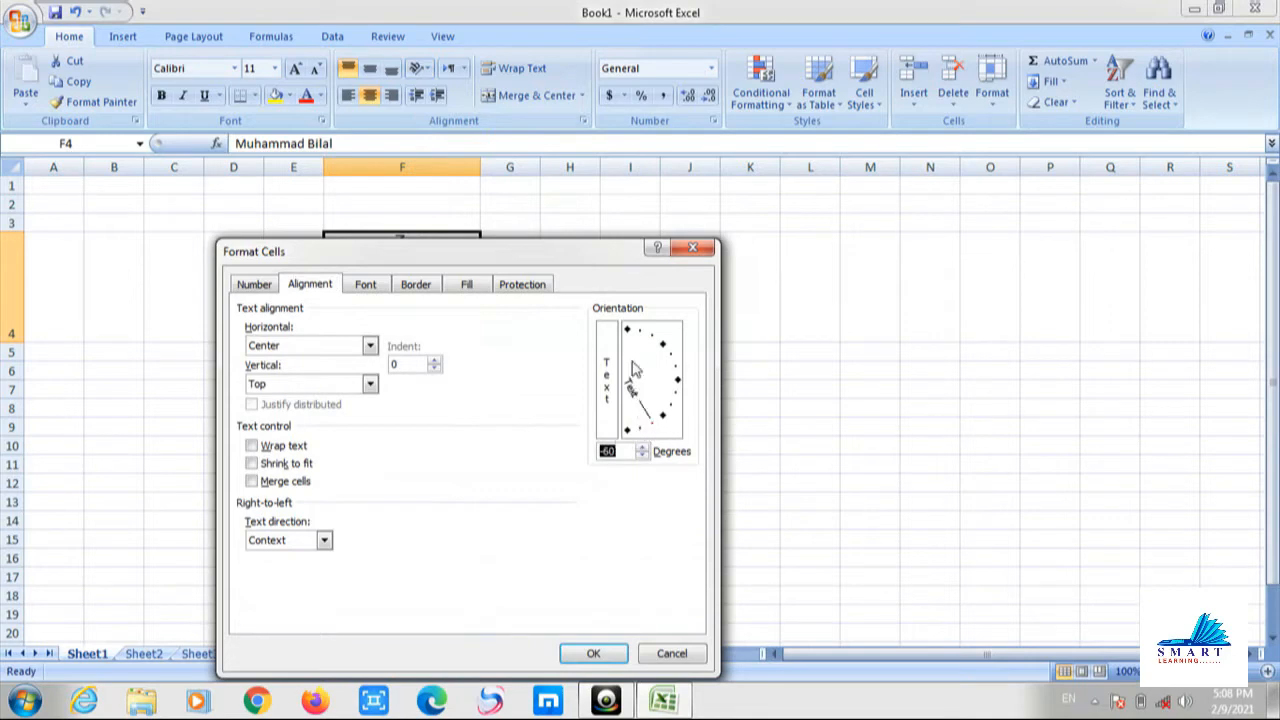
pyautogui.click(588, 652)
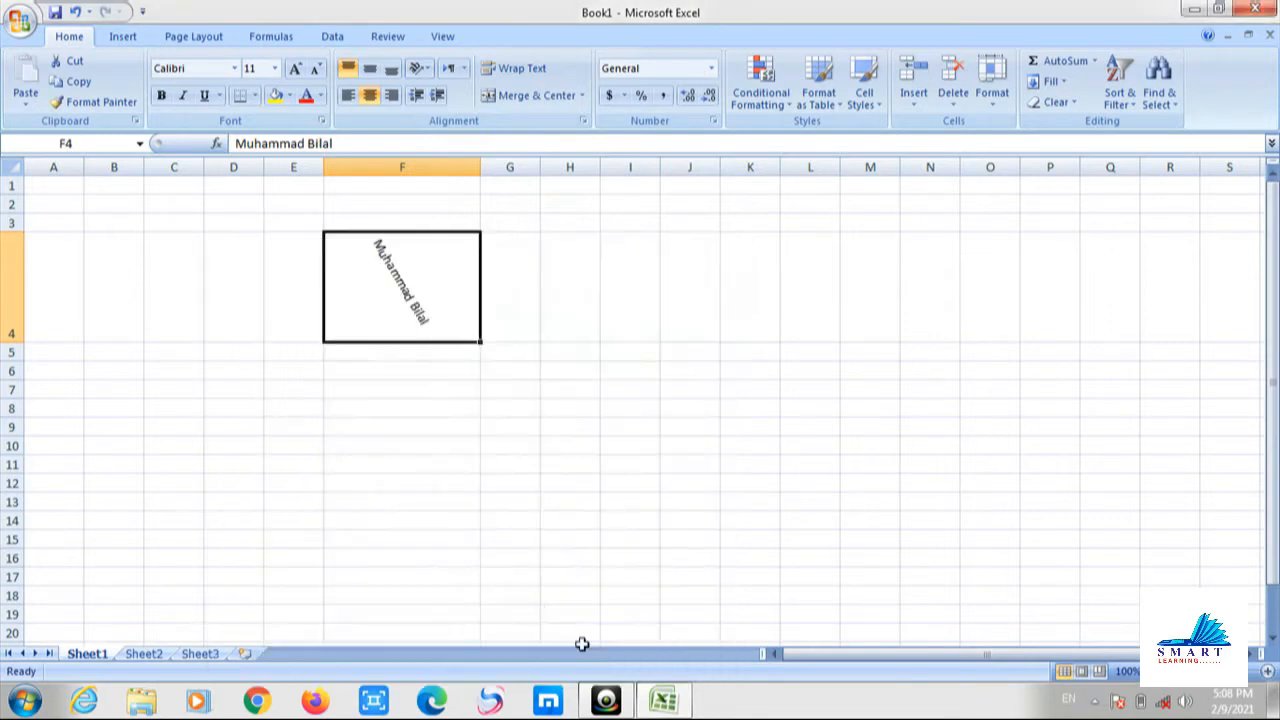
pyautogui.click(512, 516)
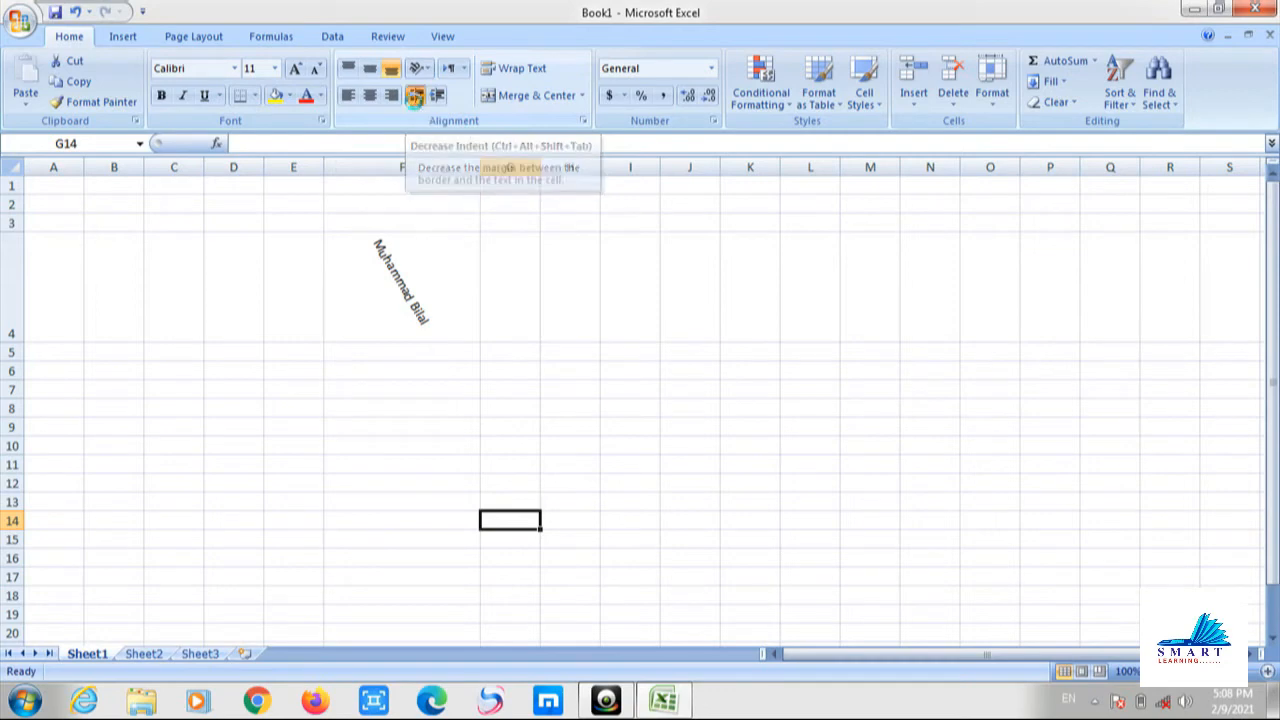
pyautogui.click(391, 278)
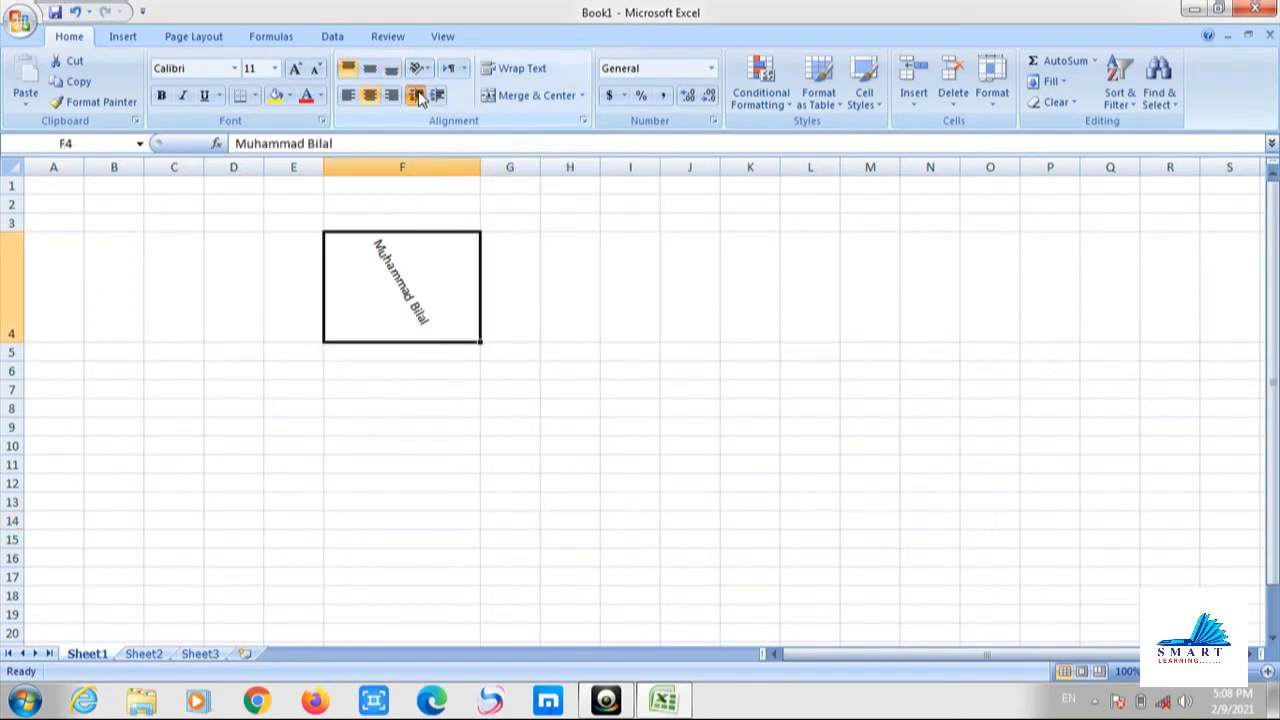
pyautogui.click(408, 210)
# Enter 'jhgj gh jh' in F2 and increase its indent seven steps.
pyautogui.write('jhgj gh jh')
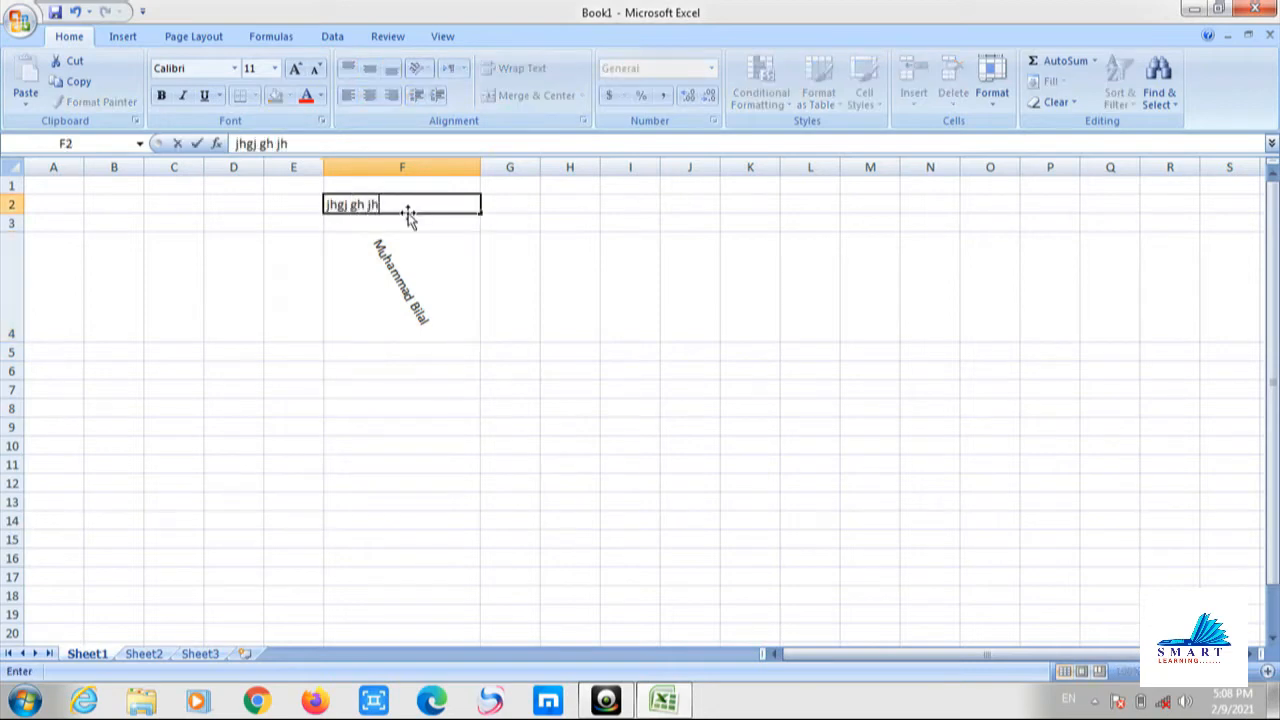
pyautogui.click(301, 293)
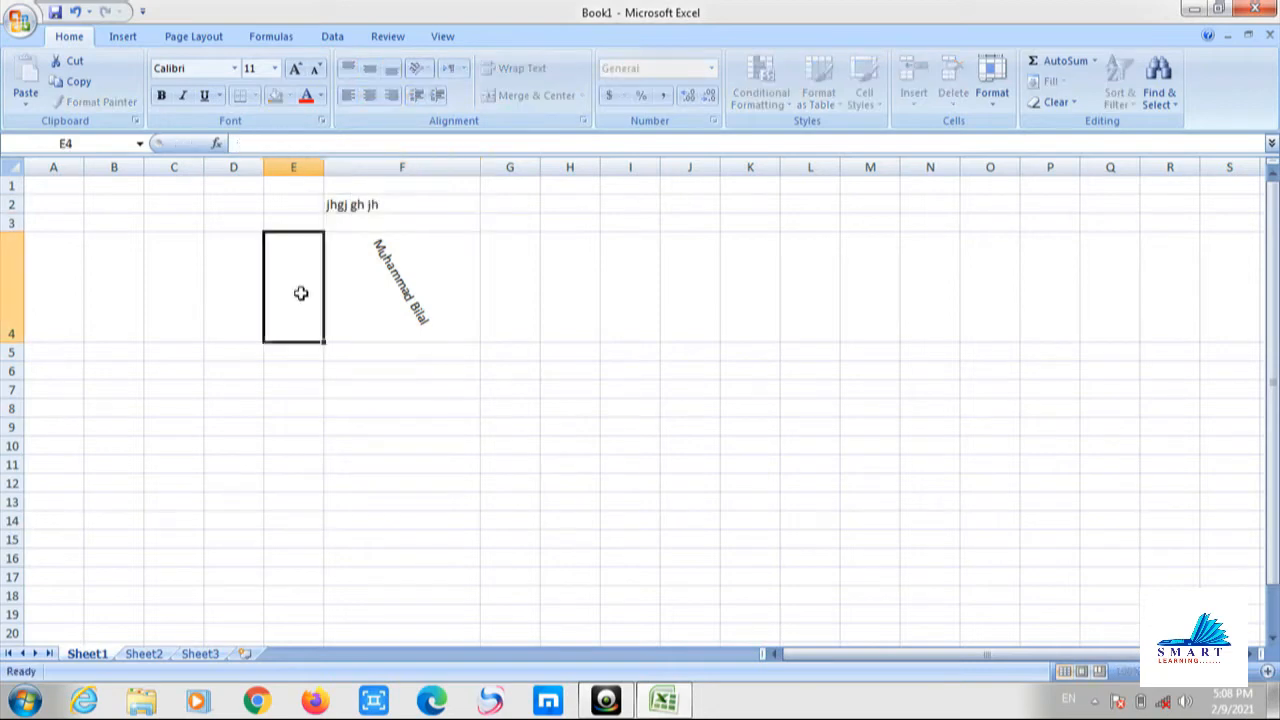
pyautogui.click(366, 206)
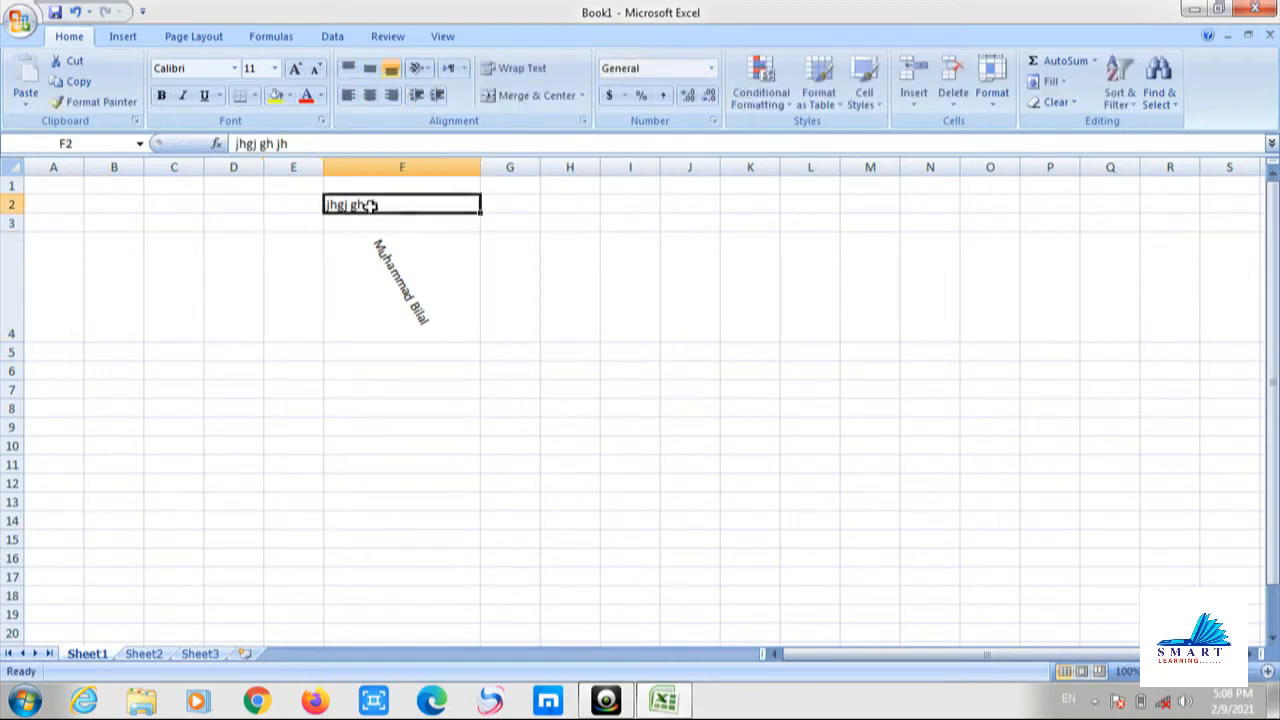
pyautogui.click(439, 94)
pyautogui.click(439, 94)
pyautogui.click(439, 94)
pyautogui.click(439, 94)
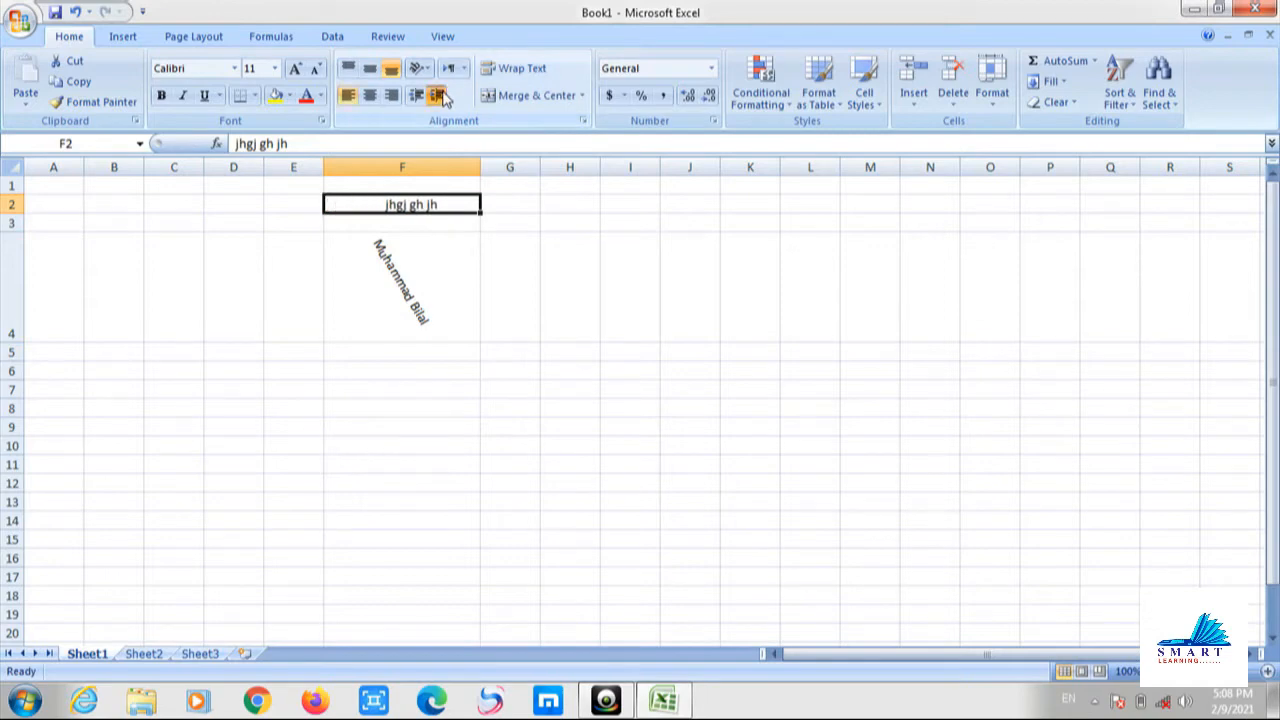
pyautogui.click(439, 94)
pyautogui.click(439, 94)
pyautogui.click(437, 96)
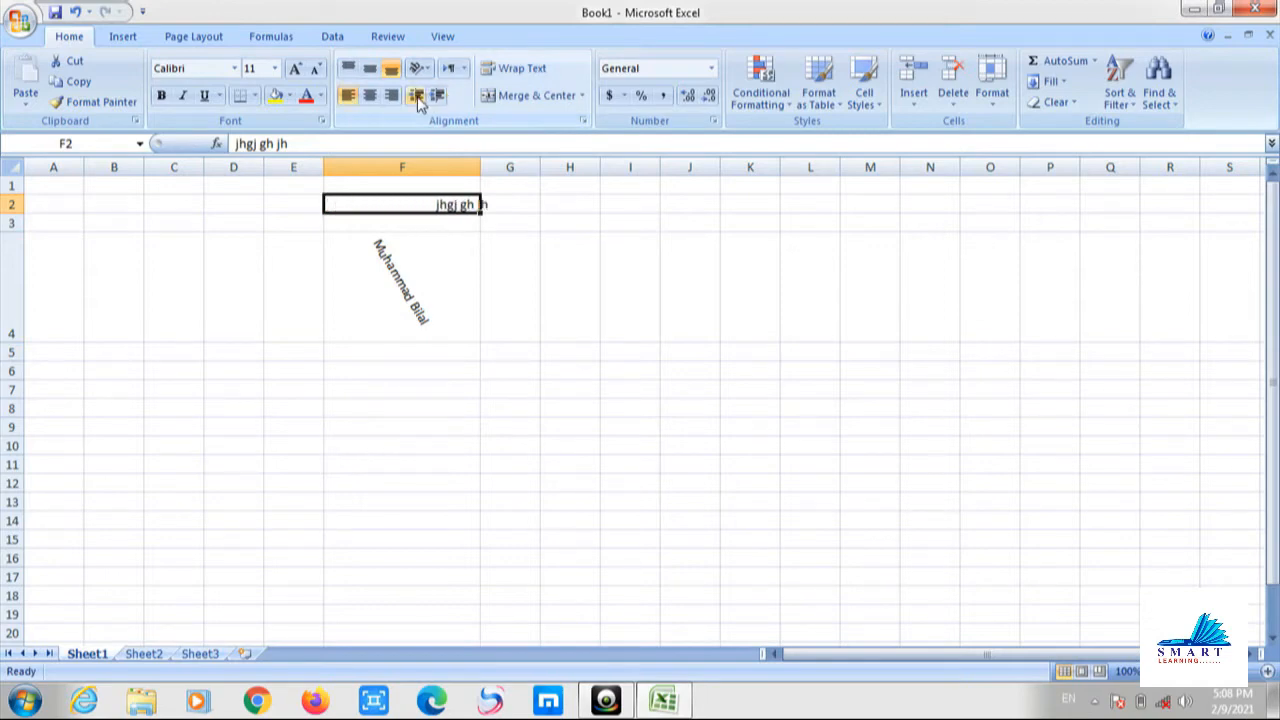
# Decrease F2's indent until the text sits flush with the left edge again.
pyautogui.click(417, 97)
pyautogui.click(417, 97)
pyautogui.click(417, 97)
pyautogui.click(417, 97)
pyautogui.click(417, 97)
pyautogui.click(417, 97)
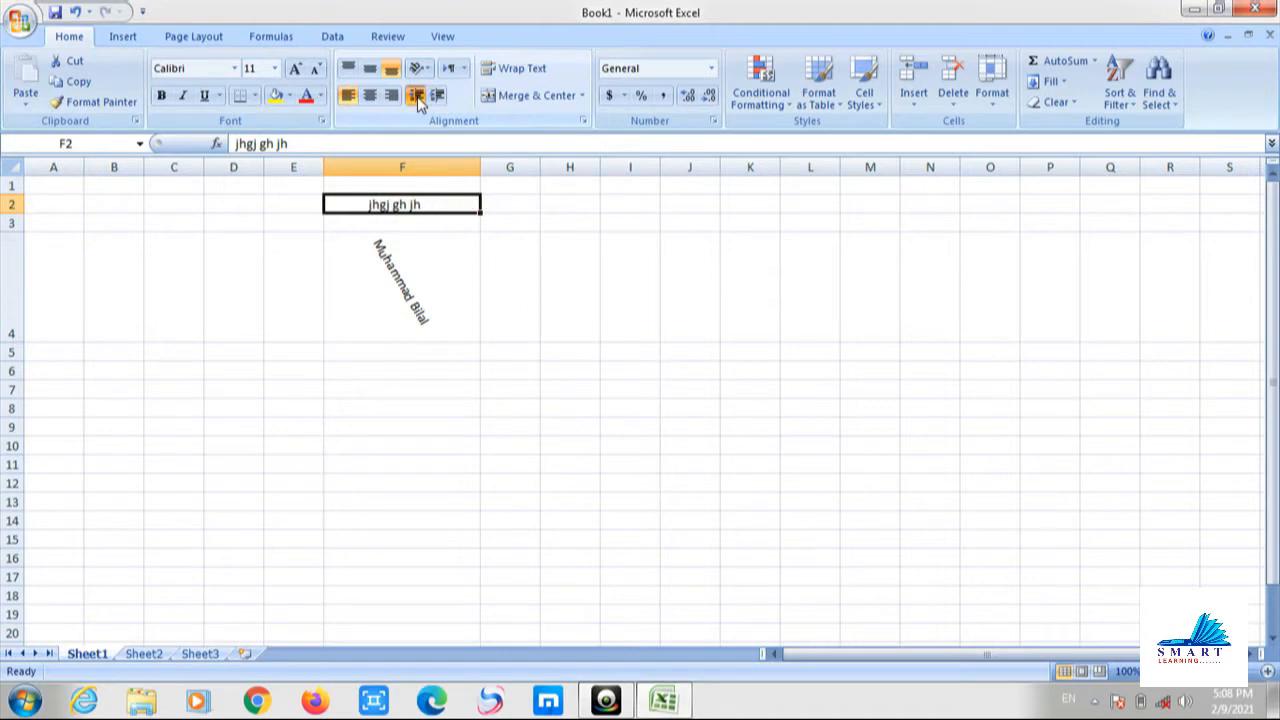
pyautogui.click(417, 97)
pyautogui.click(417, 97)
pyautogui.click(417, 97)
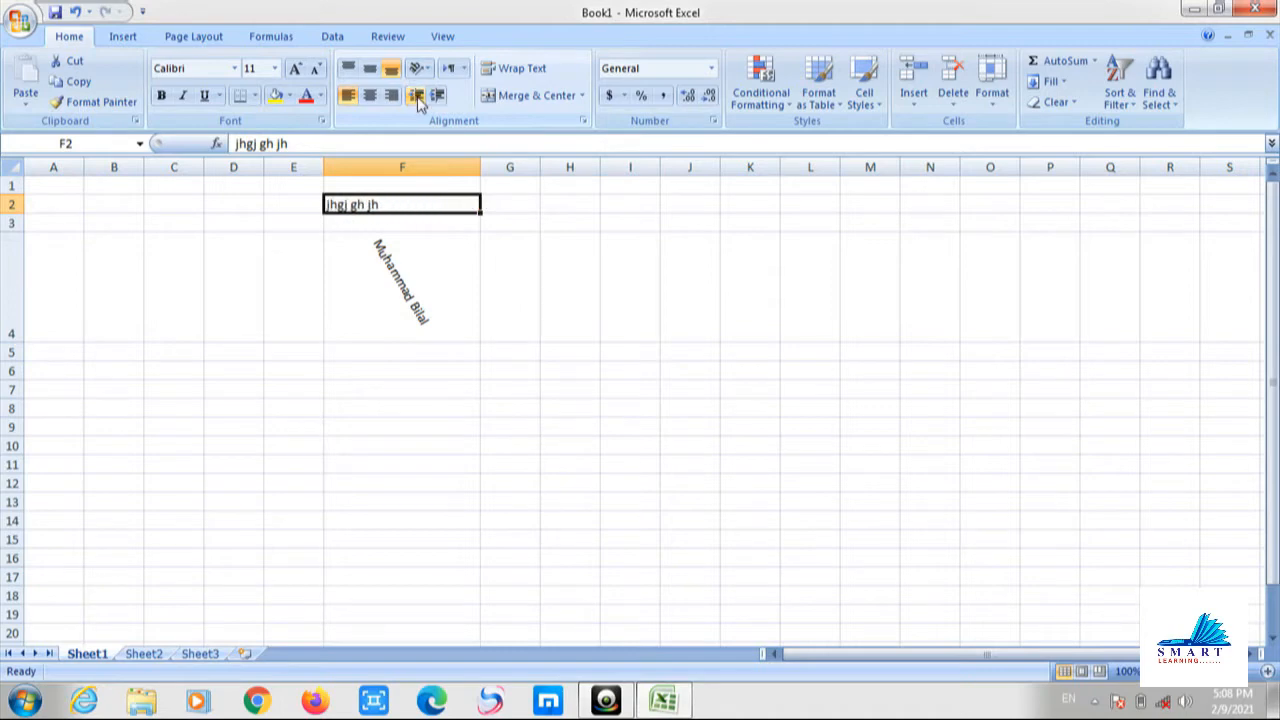
pyautogui.click(417, 97)
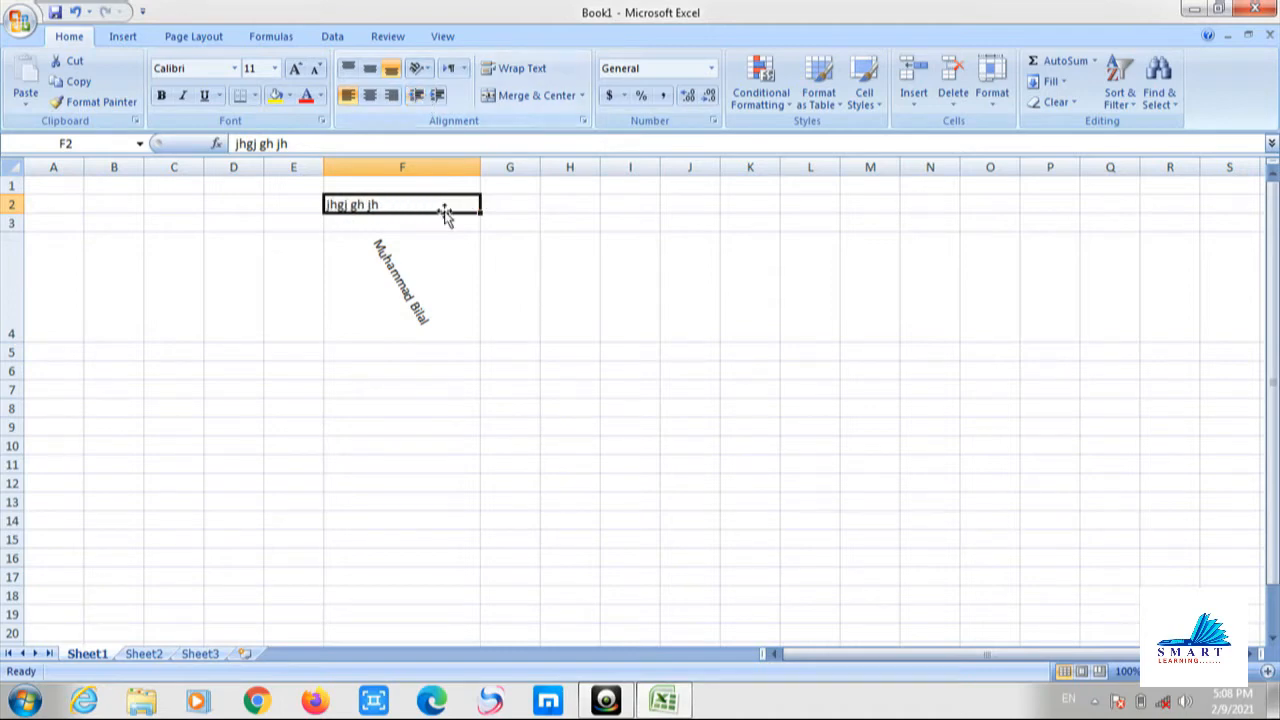
pyautogui.click(346, 274)
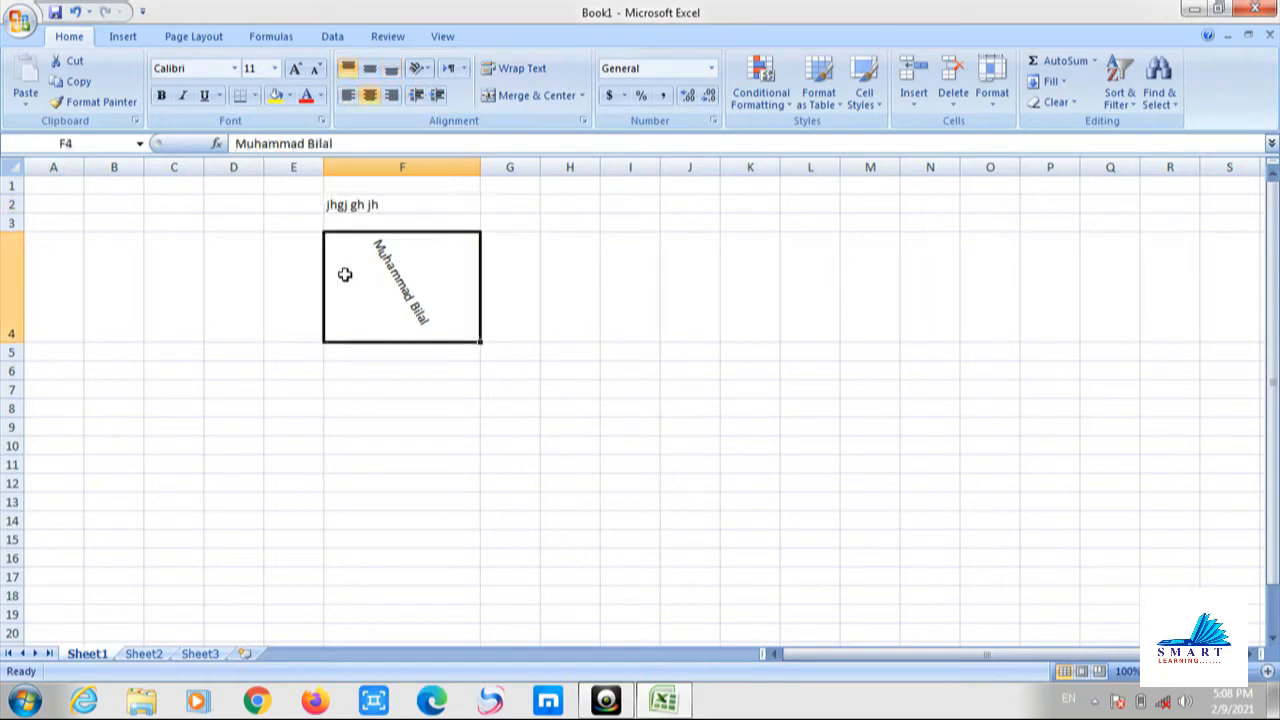
pyautogui.click(360, 208)
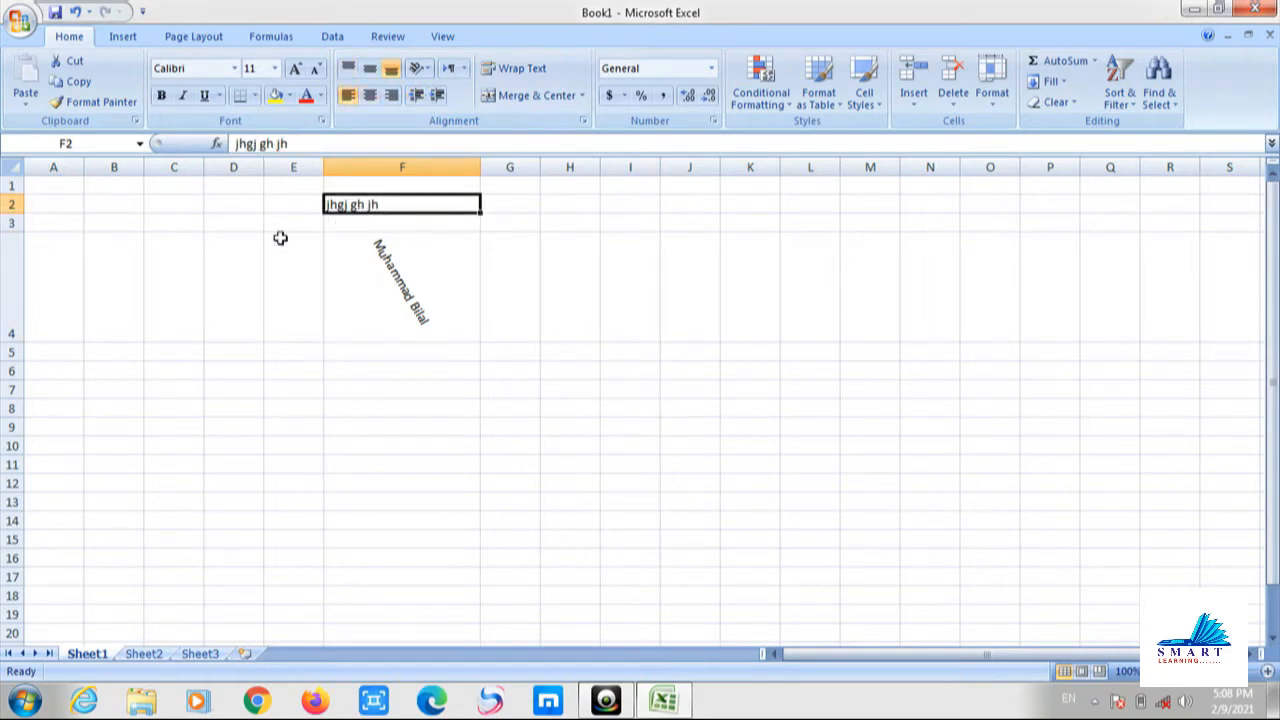
pyautogui.click(51, 185)
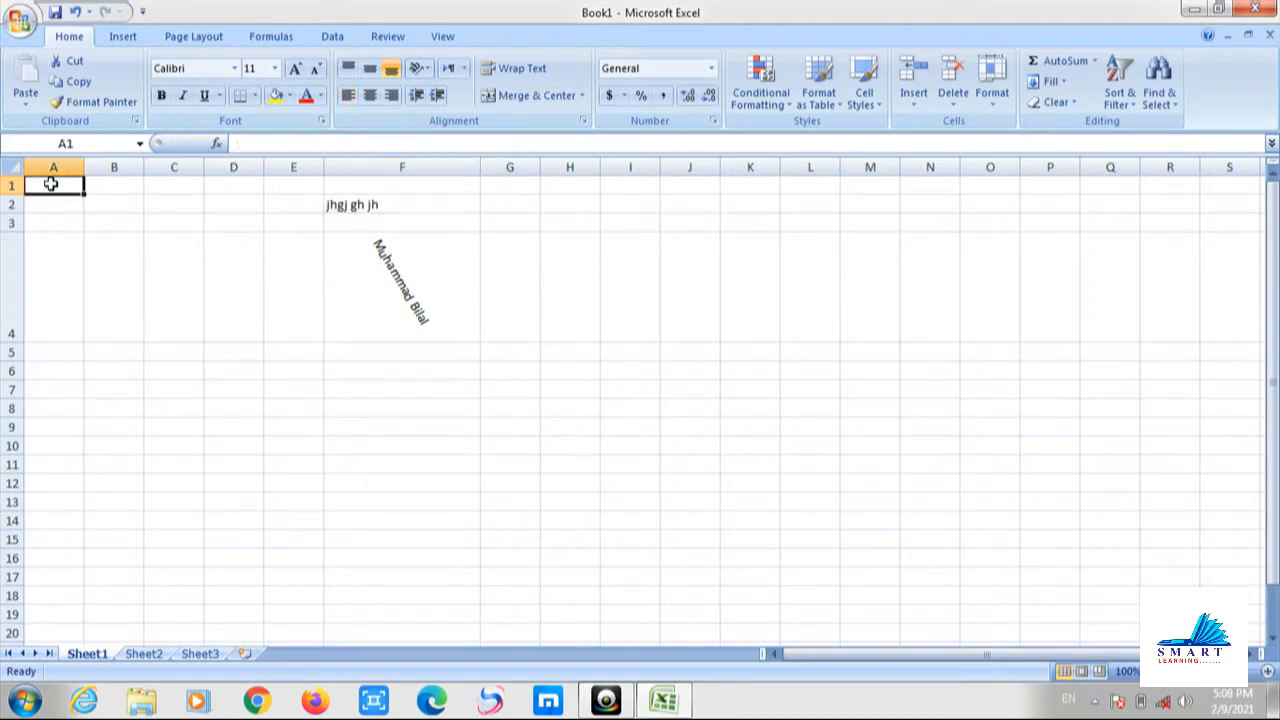
# Type 'The international model school' in A1 and indent it repeatedly until it starts near column D.
pyautogui.write('The ')
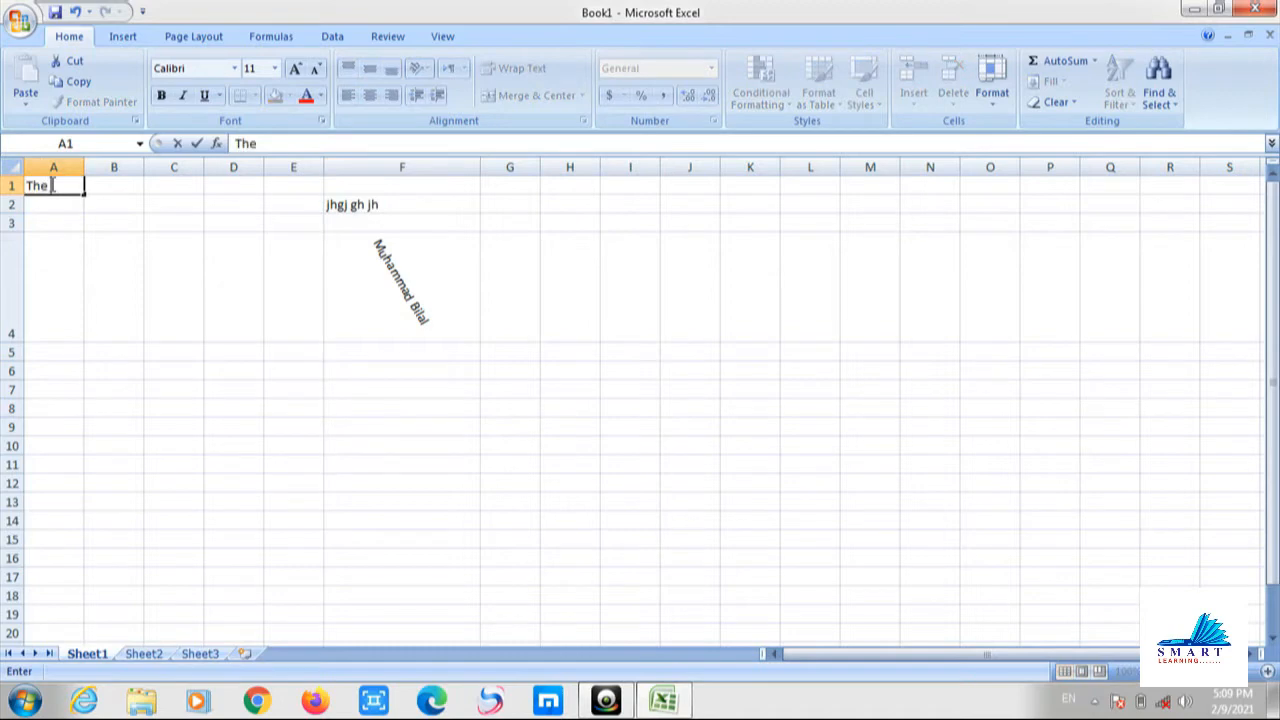
pyautogui.write('internationa')
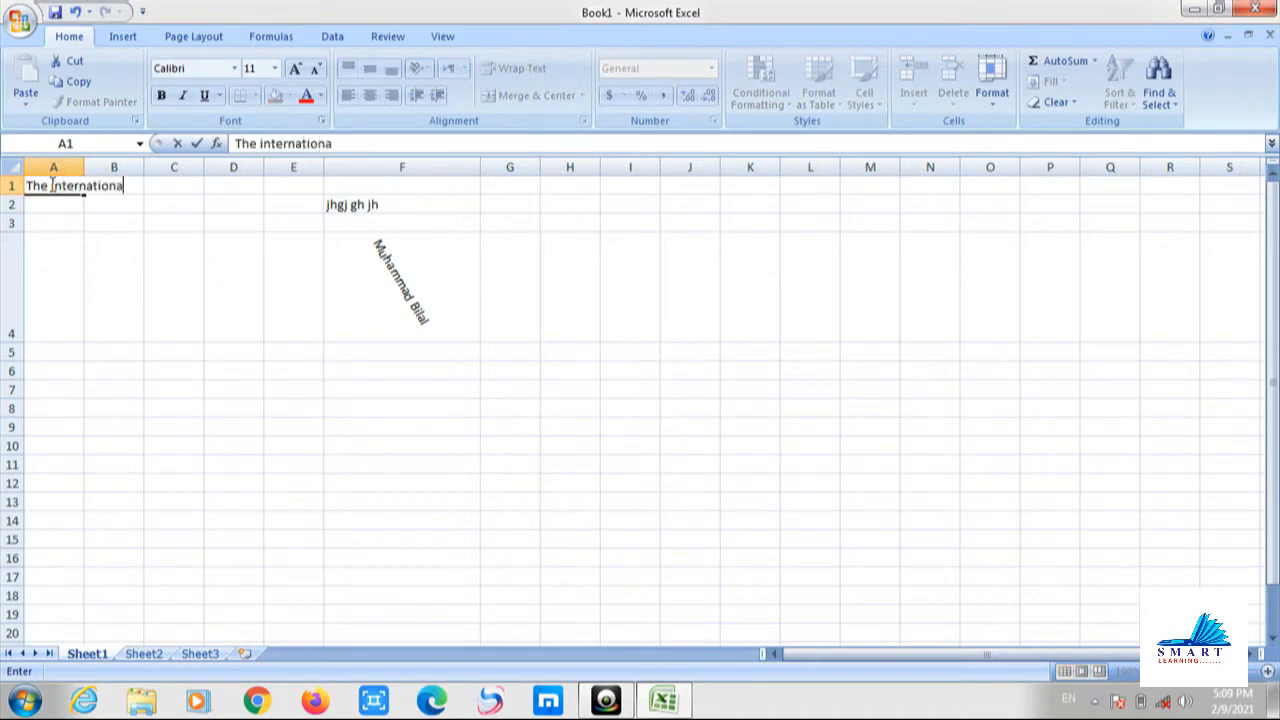
pyautogui.write('l model school')
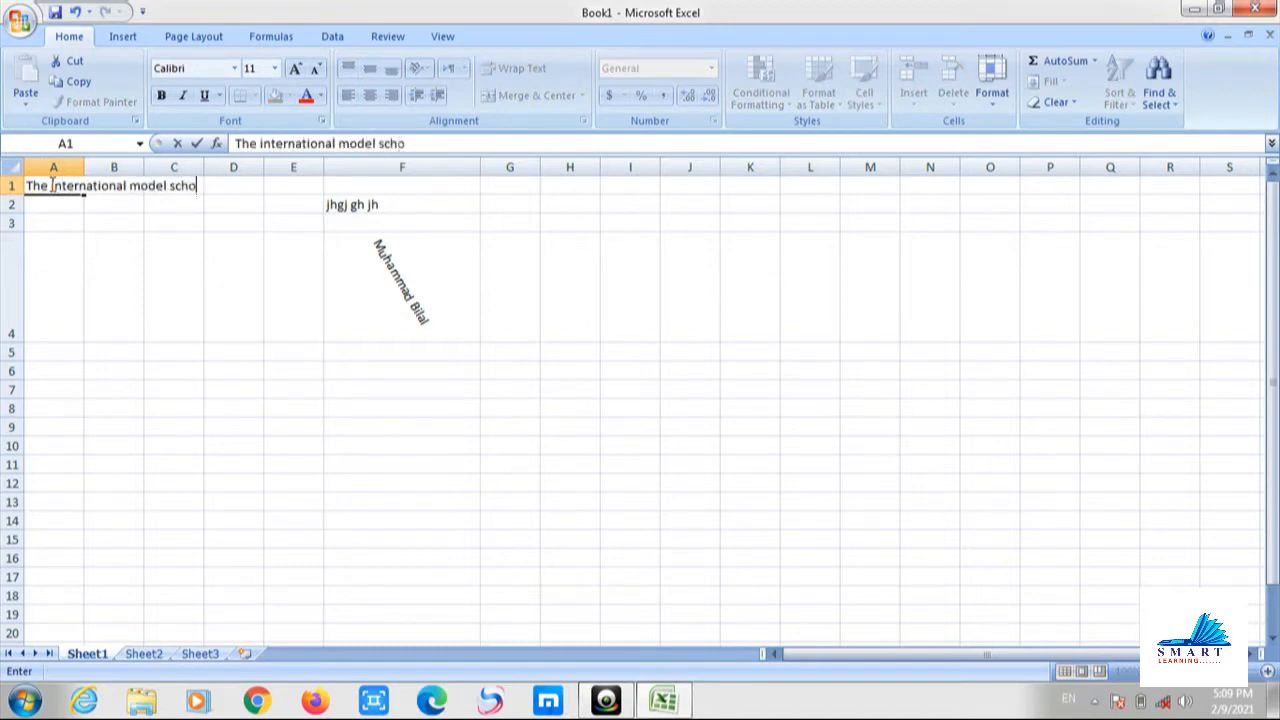
pyautogui.click(60, 223)
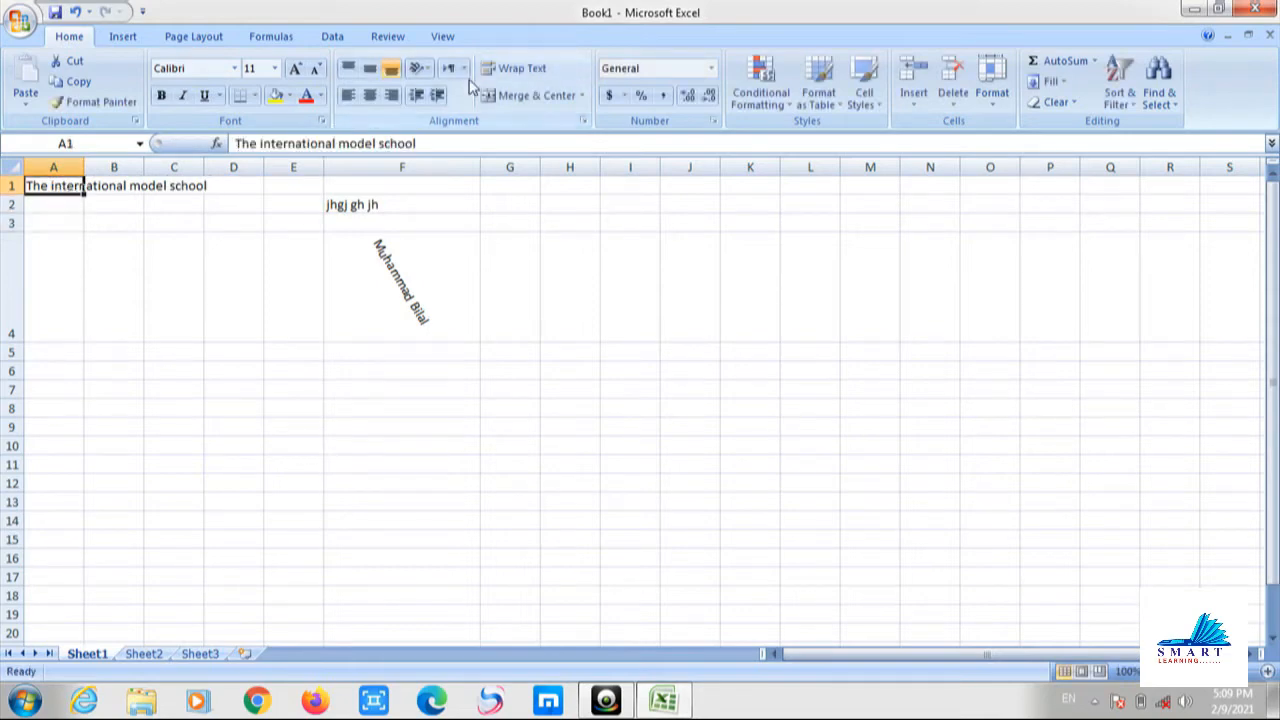
pyautogui.click(437, 96)
pyautogui.click(437, 96)
pyautogui.click(437, 96)
pyautogui.click(437, 96)
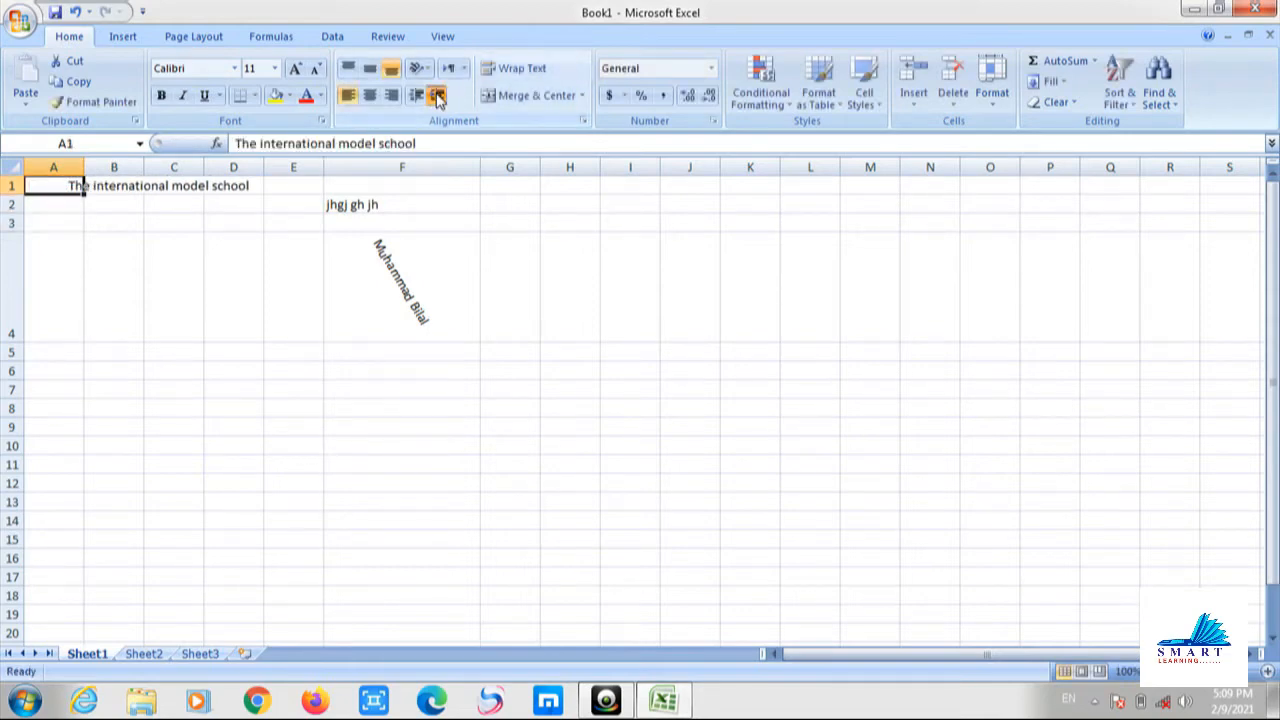
pyautogui.click(437, 96)
pyautogui.click(437, 96)
pyautogui.click(437, 96)
pyautogui.click(437, 96)
pyautogui.click(437, 96)
pyautogui.click(437, 96)
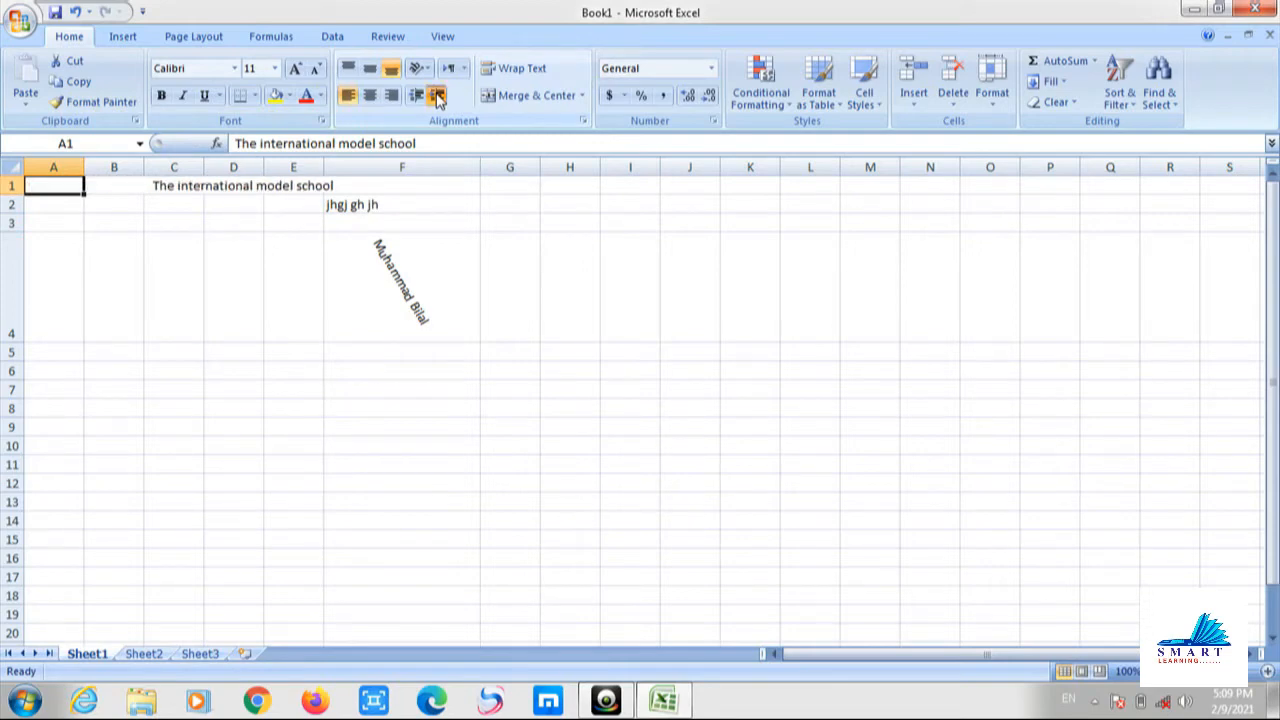
pyautogui.click(437, 96)
pyautogui.click(437, 96)
pyautogui.click(437, 96)
pyautogui.click(447, 208)
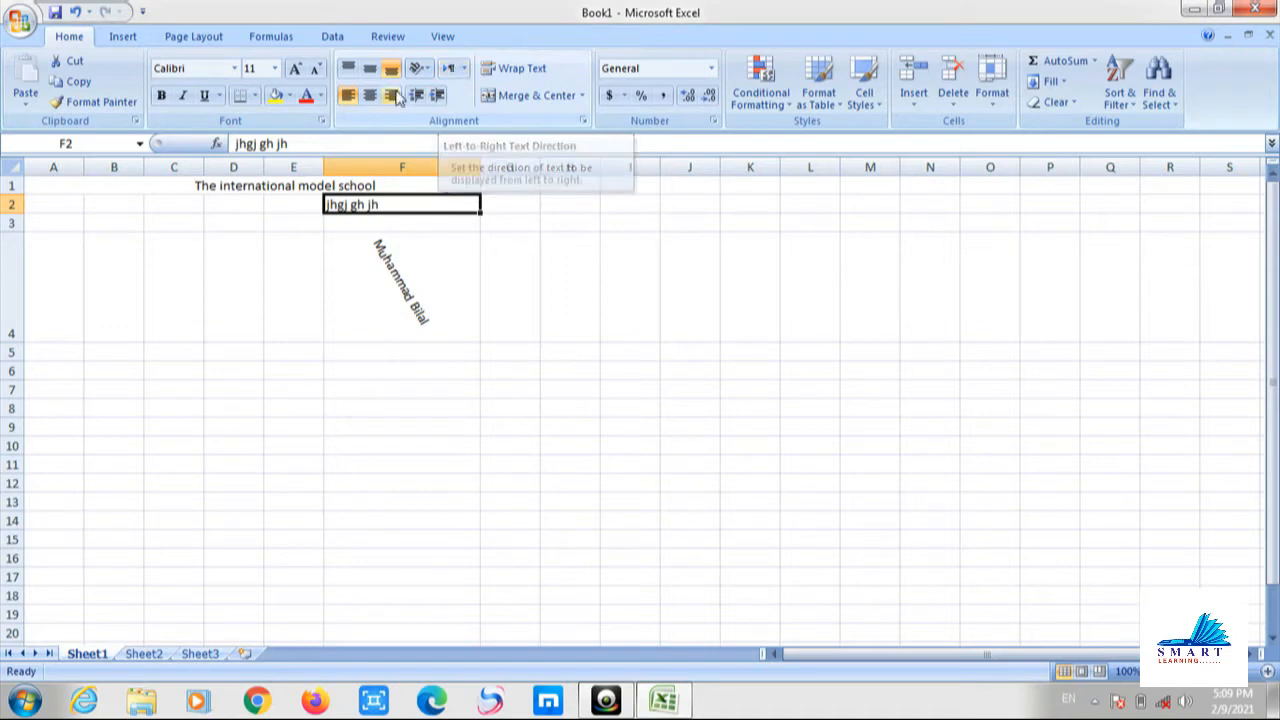
# Enter 'the good man' in cell G2.
pyautogui.click(358, 234)
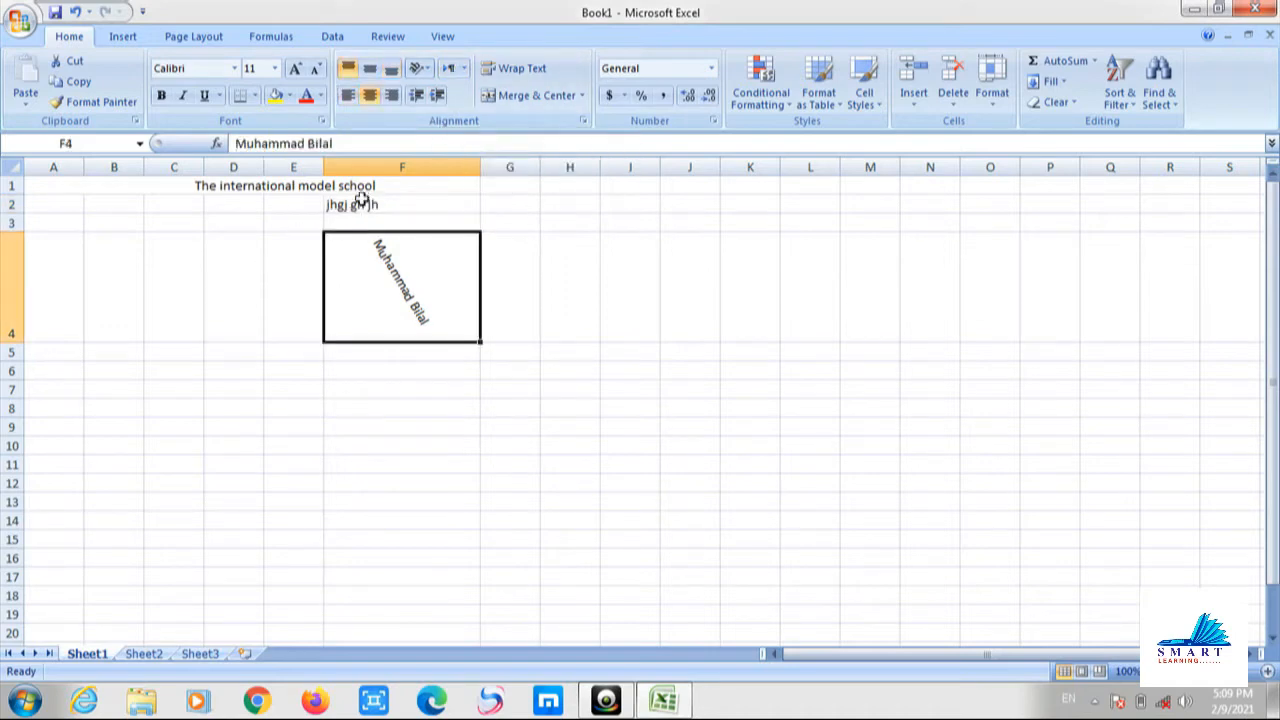
pyautogui.click(518, 203)
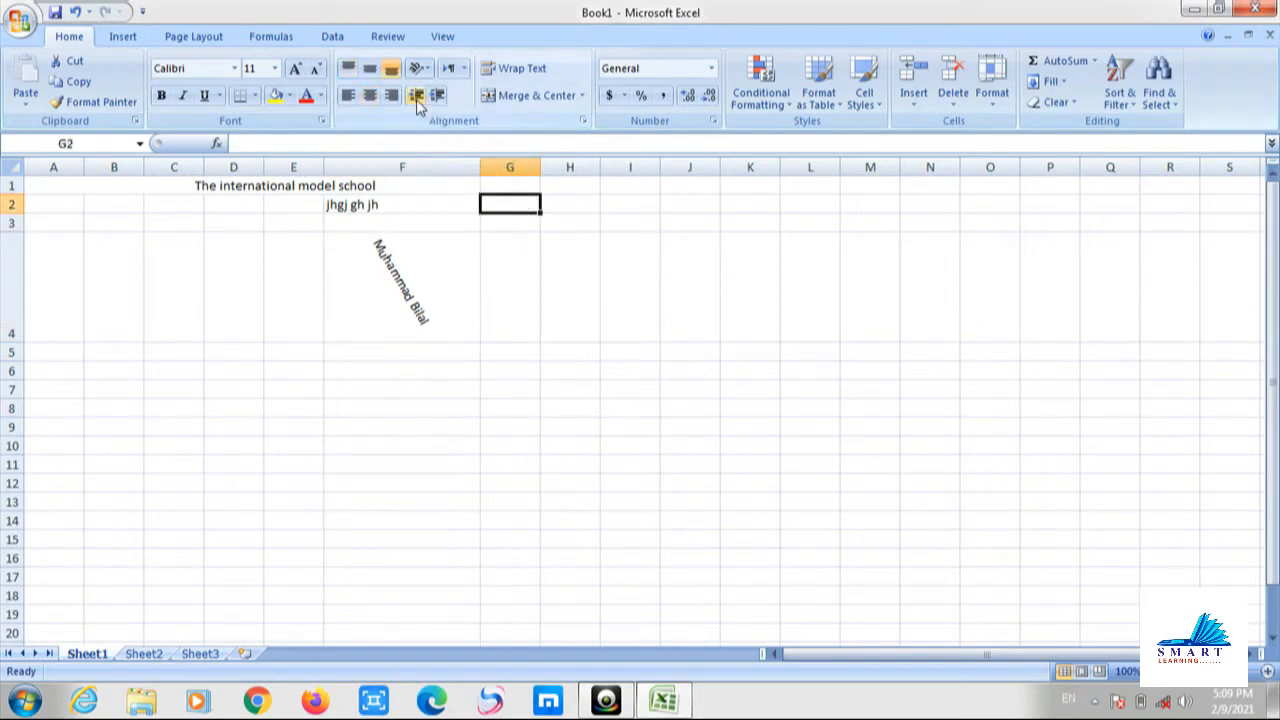
pyautogui.click(450, 69)
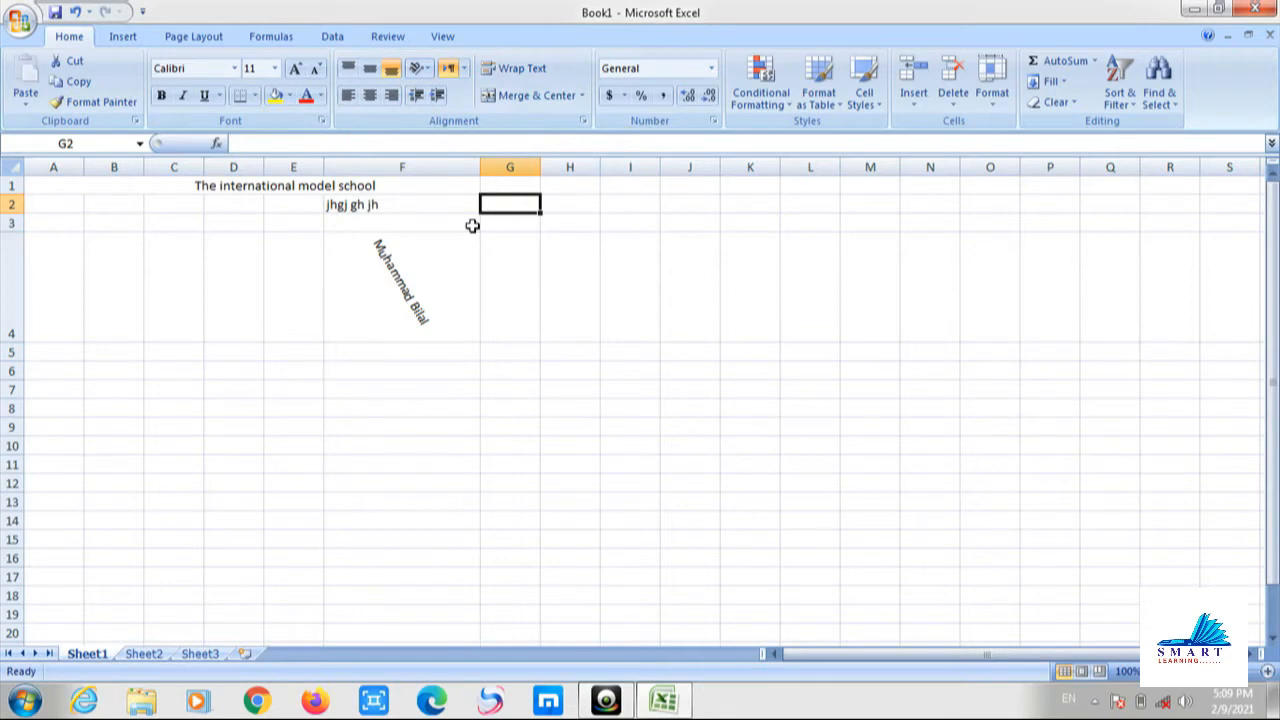
pyautogui.write('the')
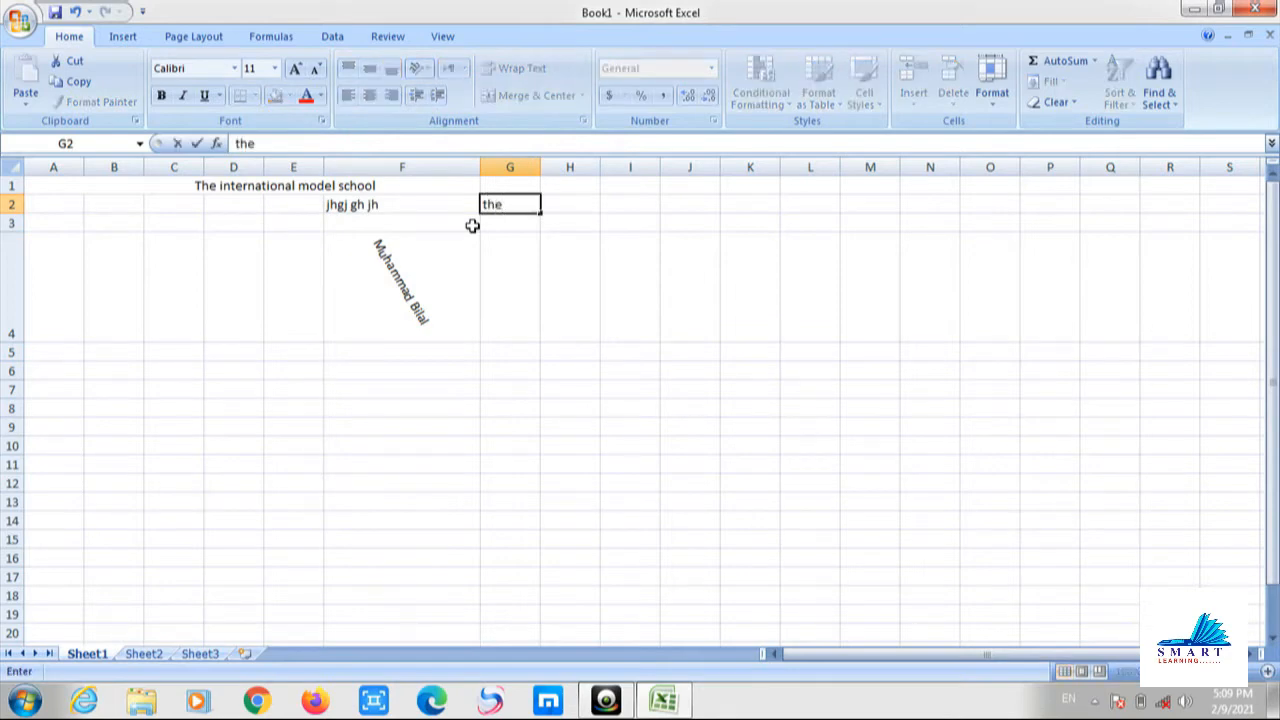
pyautogui.write(' good man')
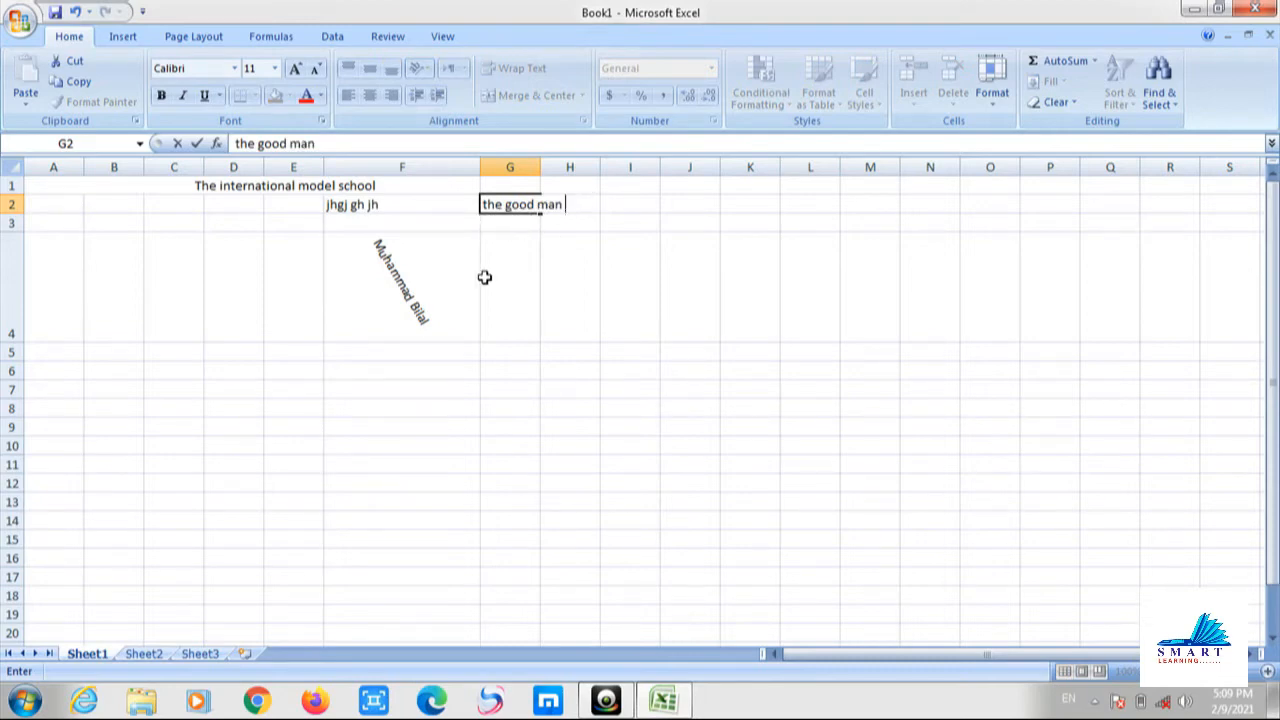
pyautogui.click(504, 222)
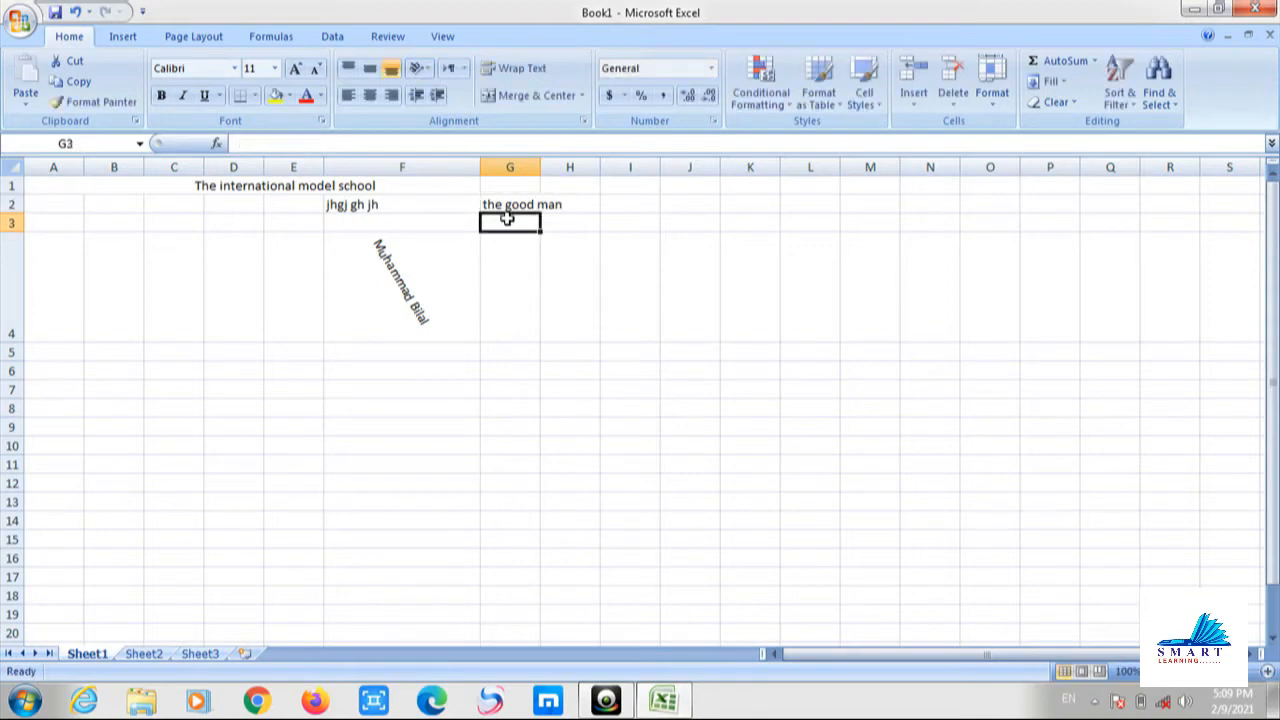
# Set G3 to right-to-left text direction and type 'The good man' in it.
pyautogui.click(463, 69)
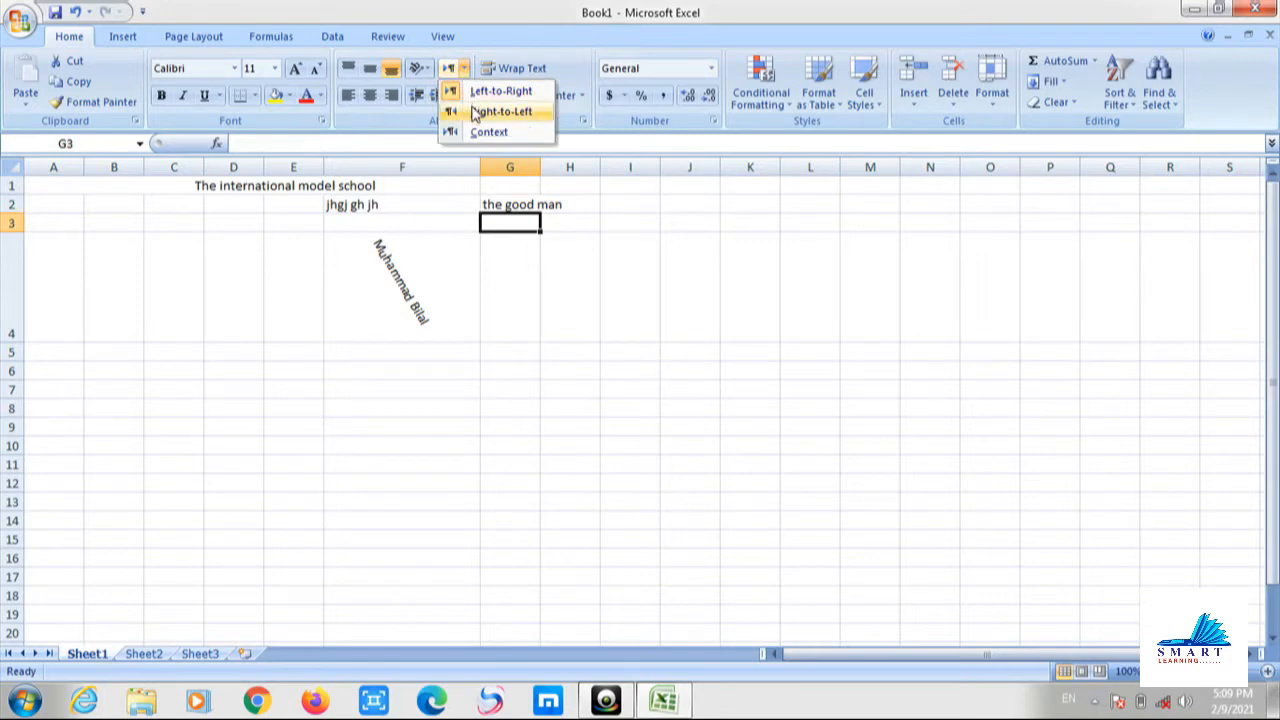
pyautogui.click(475, 111)
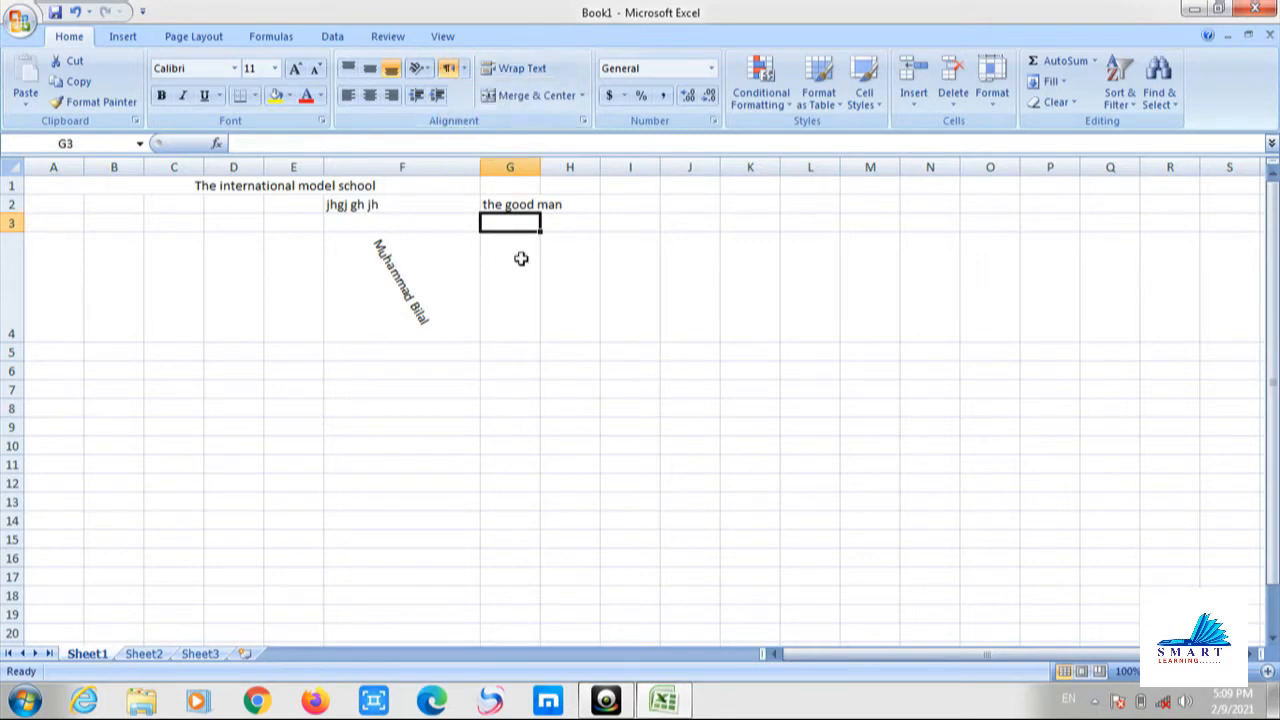
pyautogui.write('T')
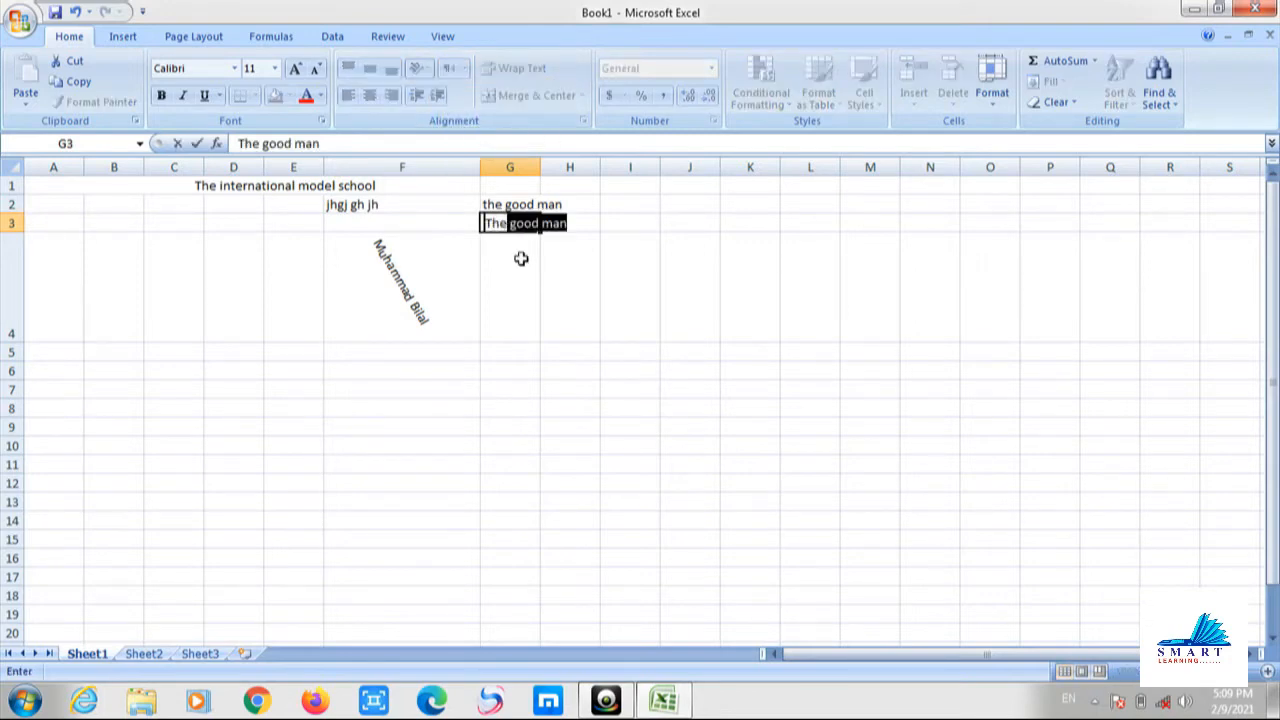
pyautogui.write('he good ma')
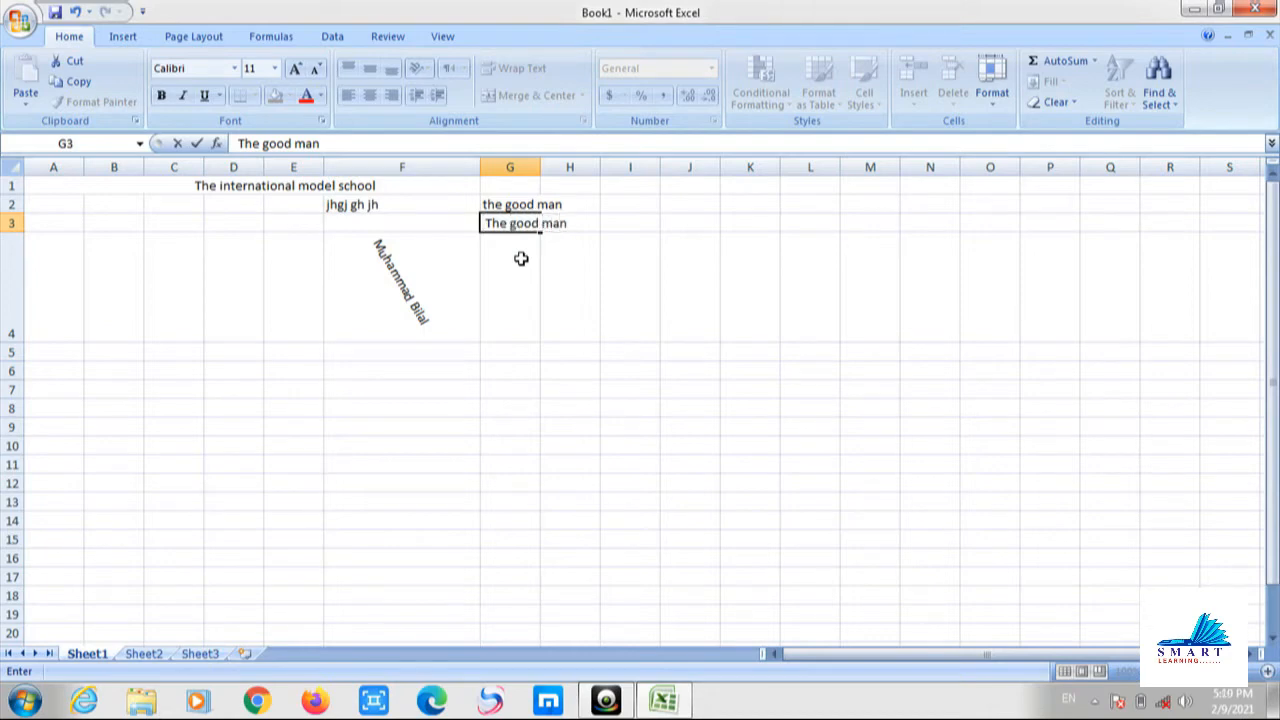
pyautogui.write('n')
# Delete the name, the F2 placeholder and the G2–G3 phrases, keeping only the school title.
pyautogui.press('Return')
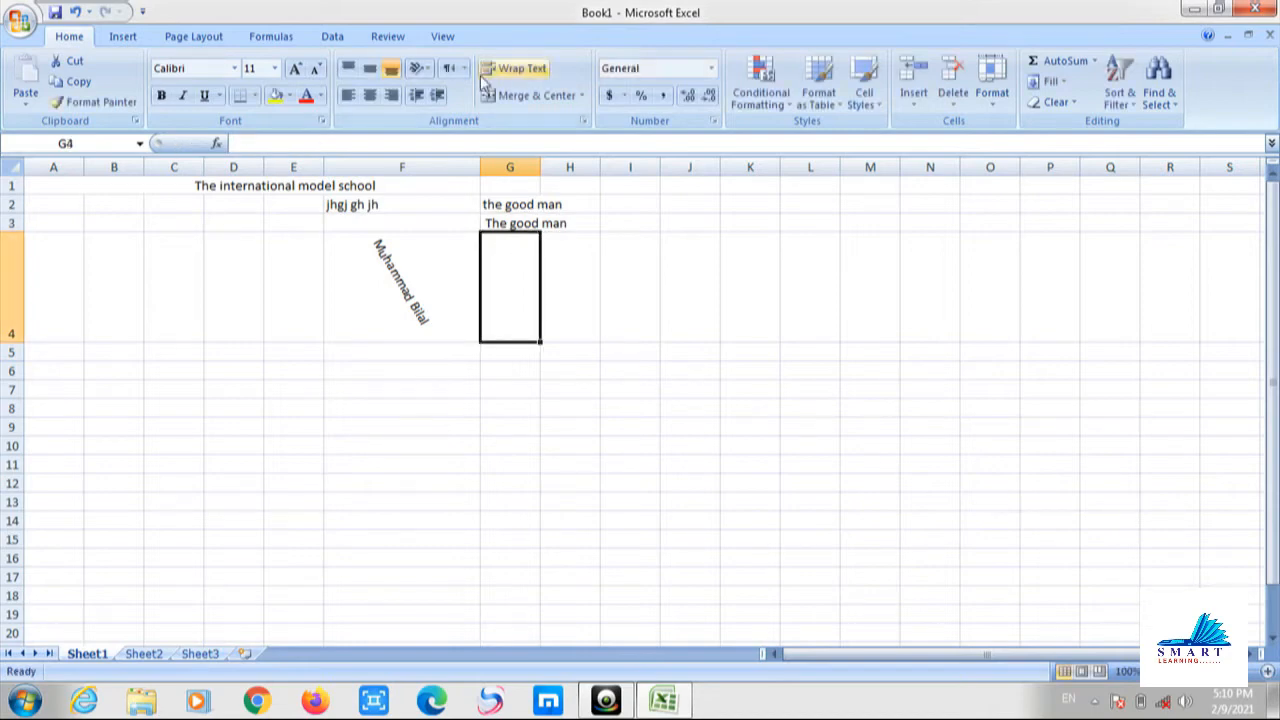
pyautogui.press('Up')
pyautogui.press('Up')
pyautogui.press('Up')
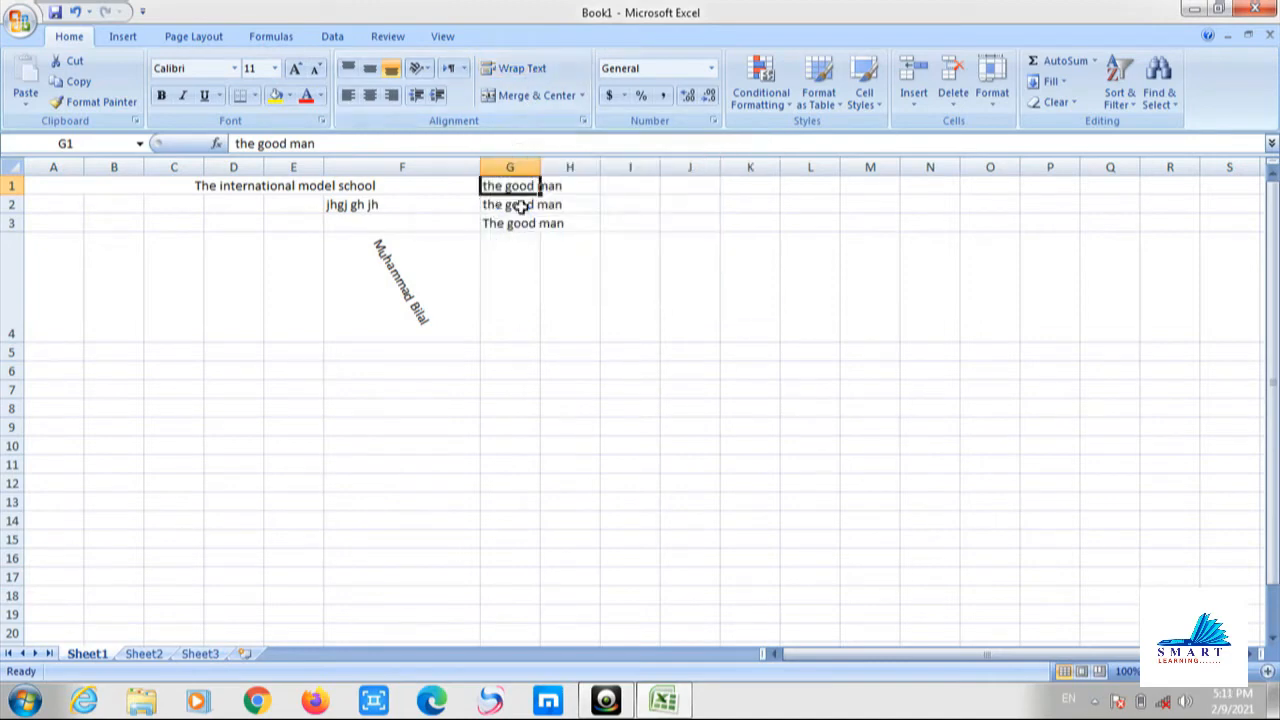
pyautogui.click(231, 185)
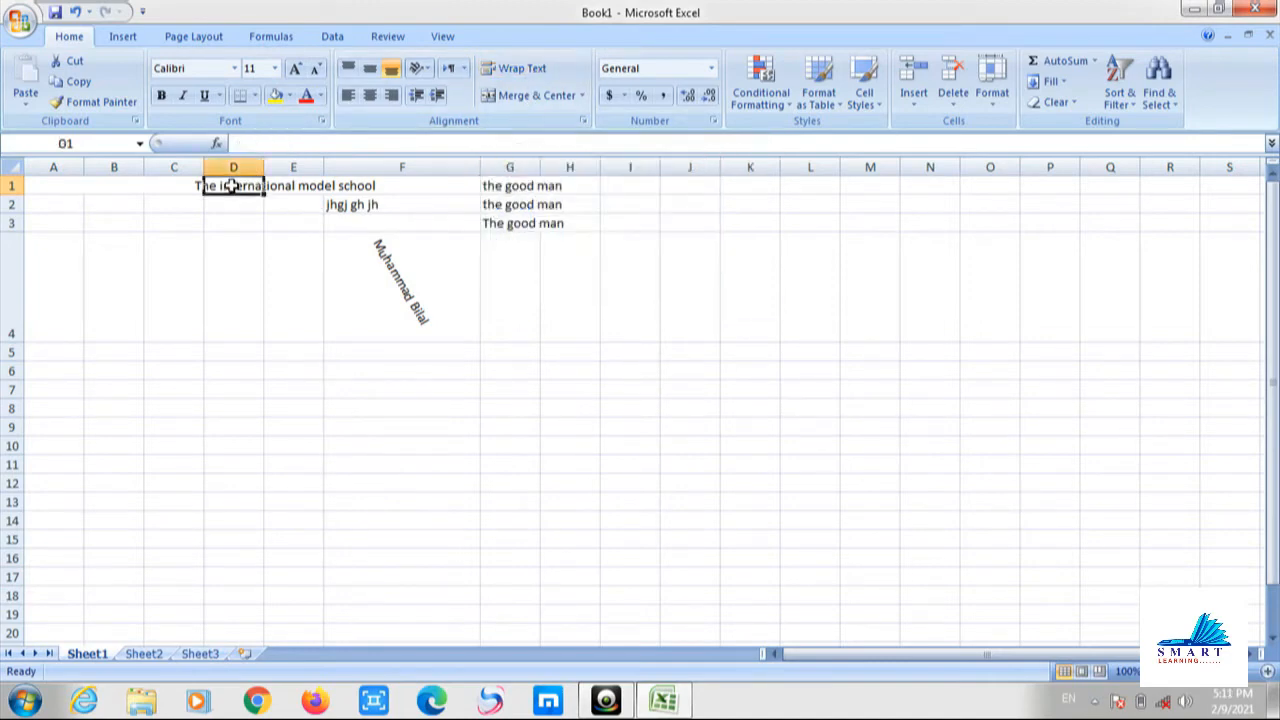
pyautogui.click(175, 189)
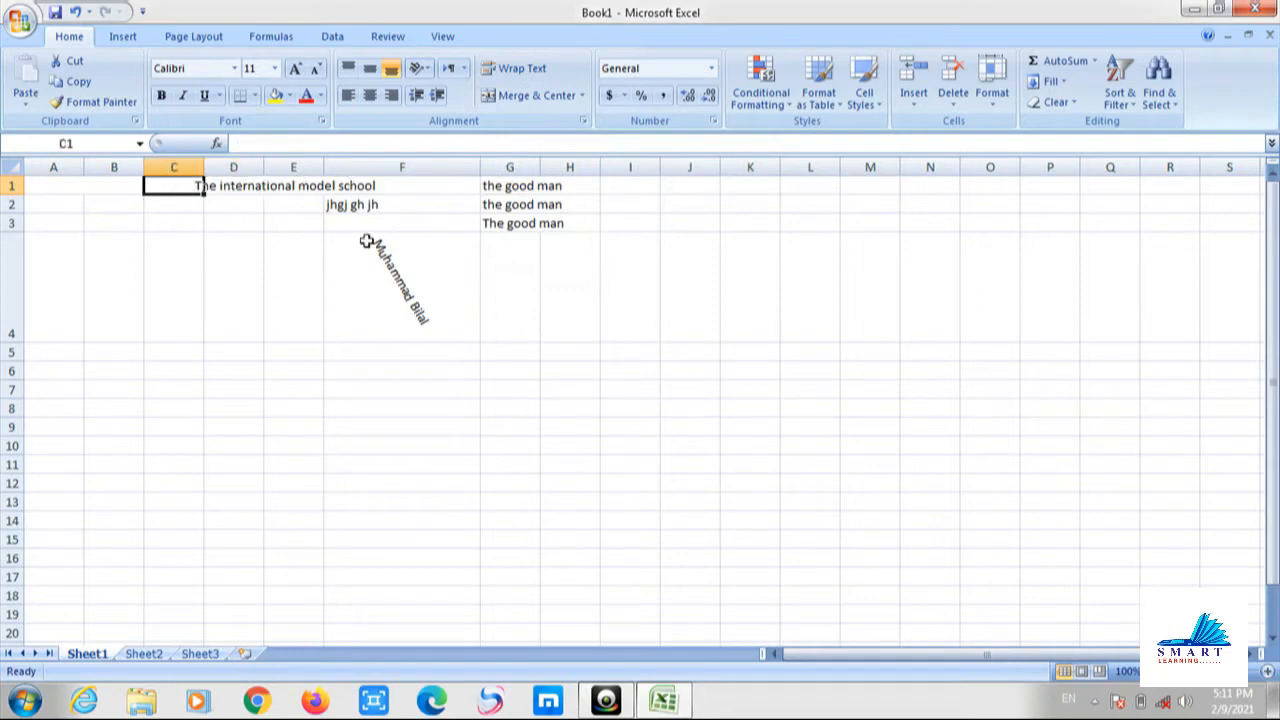
pyautogui.moveTo(524, 358); pyautogui.dragTo(173, 145)
pyautogui.press('Delete')
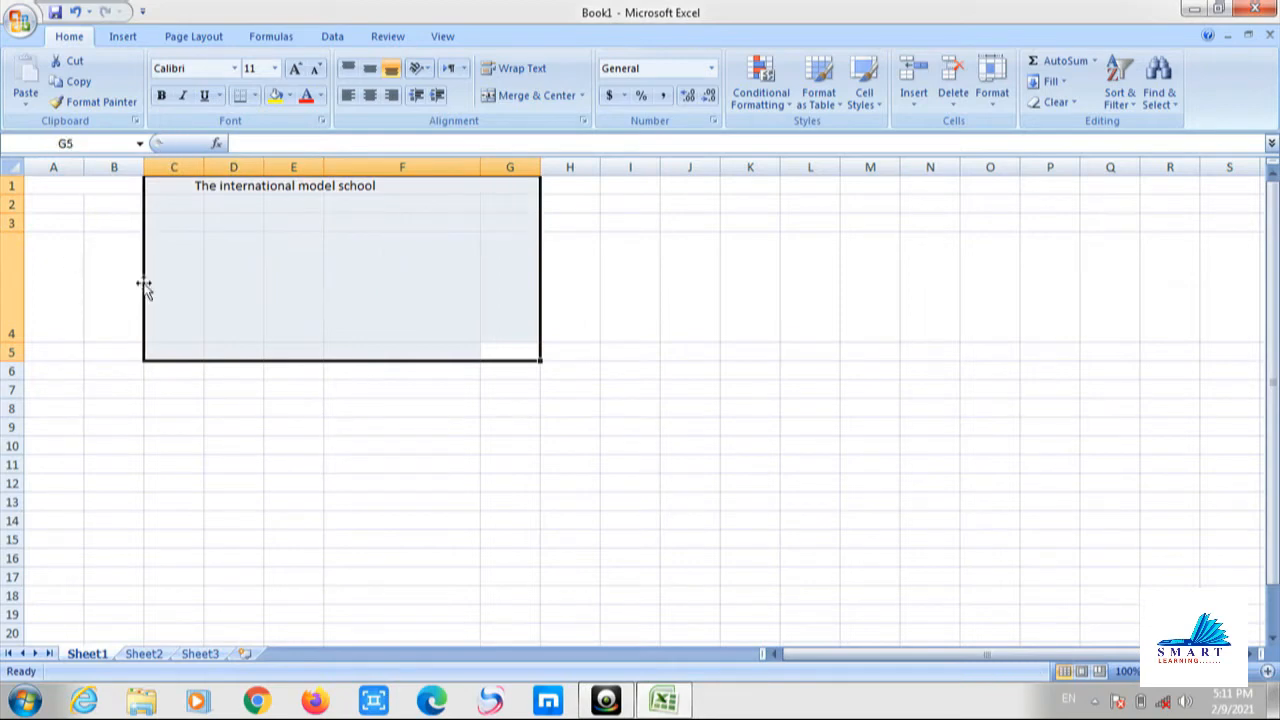
pyautogui.moveTo(144, 288); pyautogui.dragTo(146, 148)
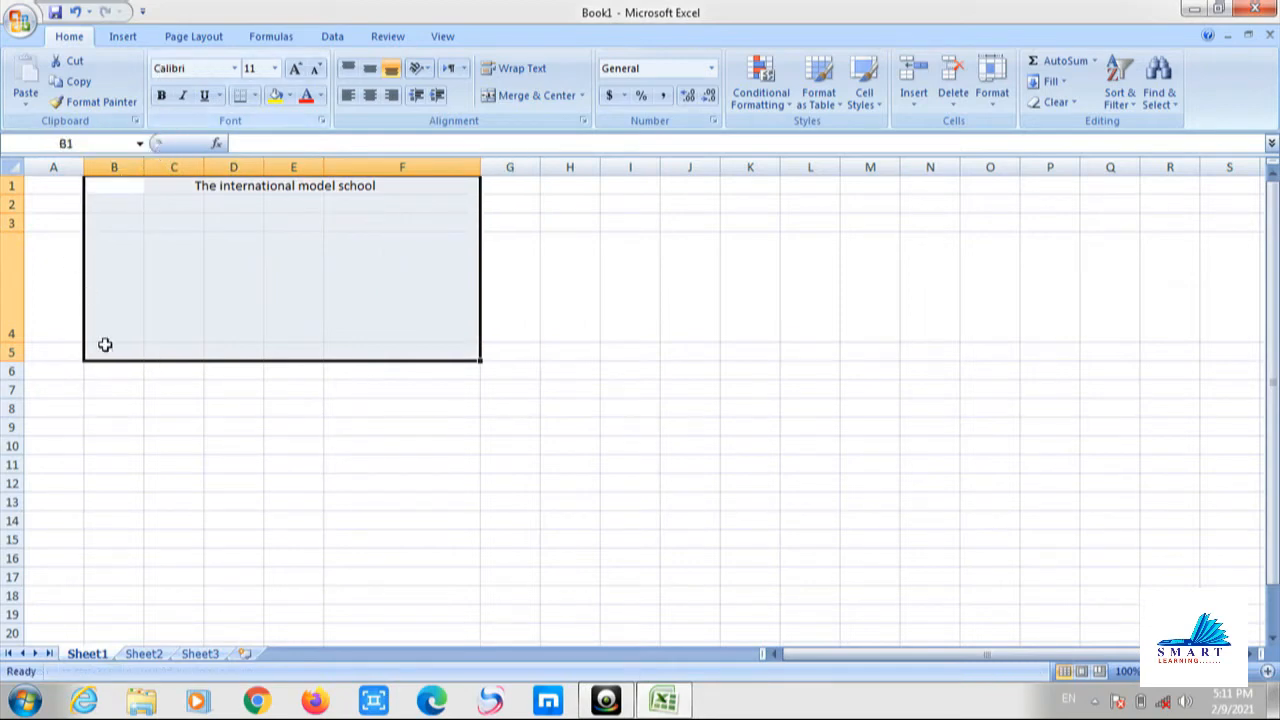
pyautogui.click(163, 234)
pyautogui.click(234, 206)
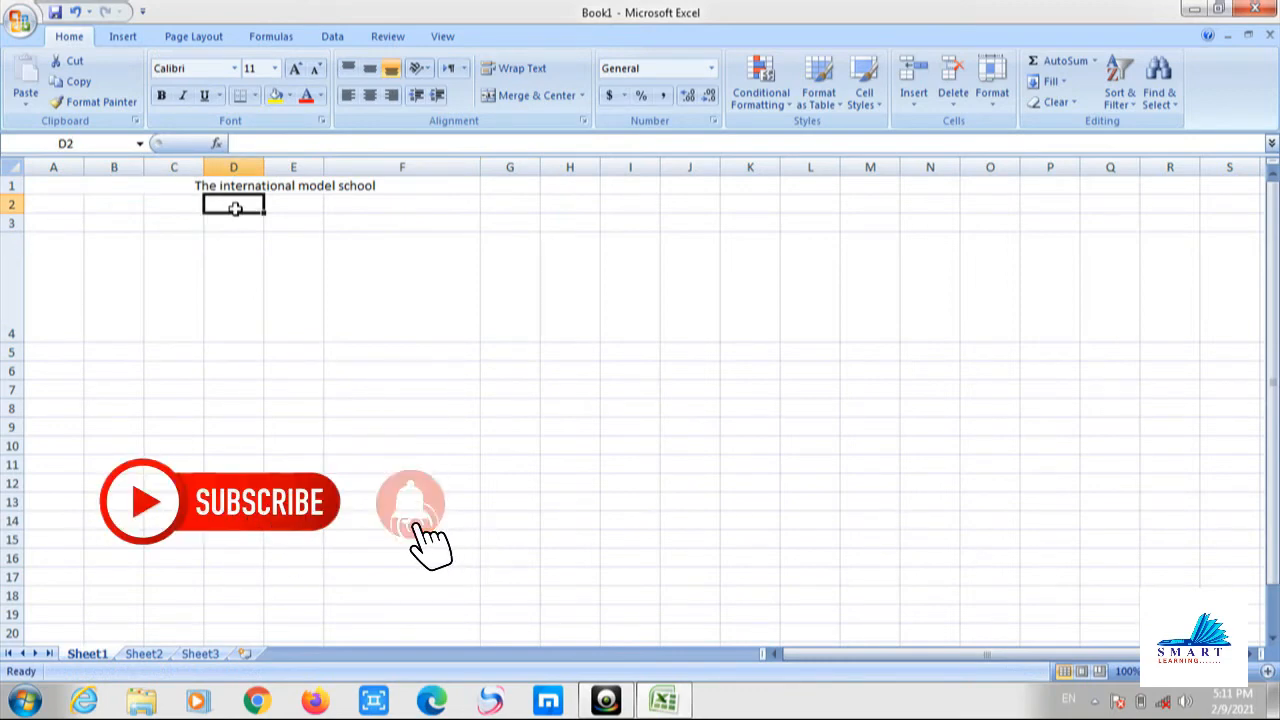
# Copy the school title from row 1 and paste it into row 2.
pyautogui.press('Up')
pyautogui.press('Left')
pyautogui.press('Left')
pyautogui.press('Left')
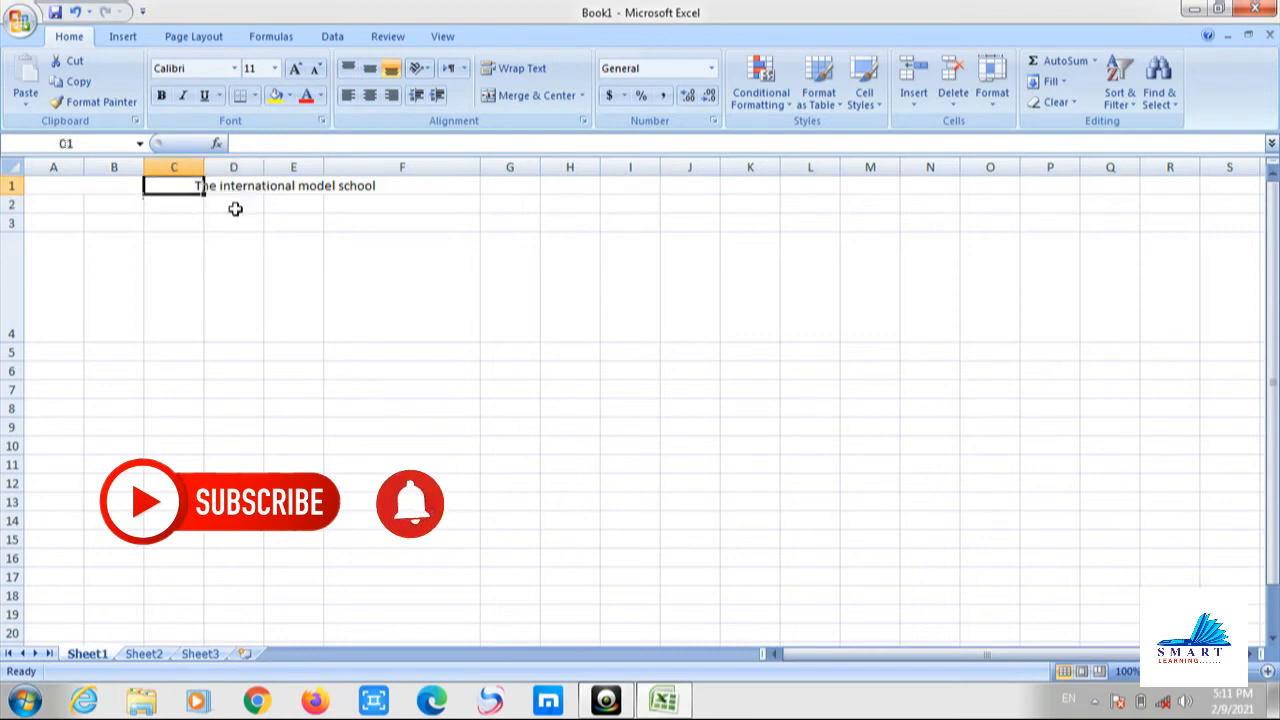
pyautogui.hotkey('ctrl', 'c')
pyautogui.press('Down')
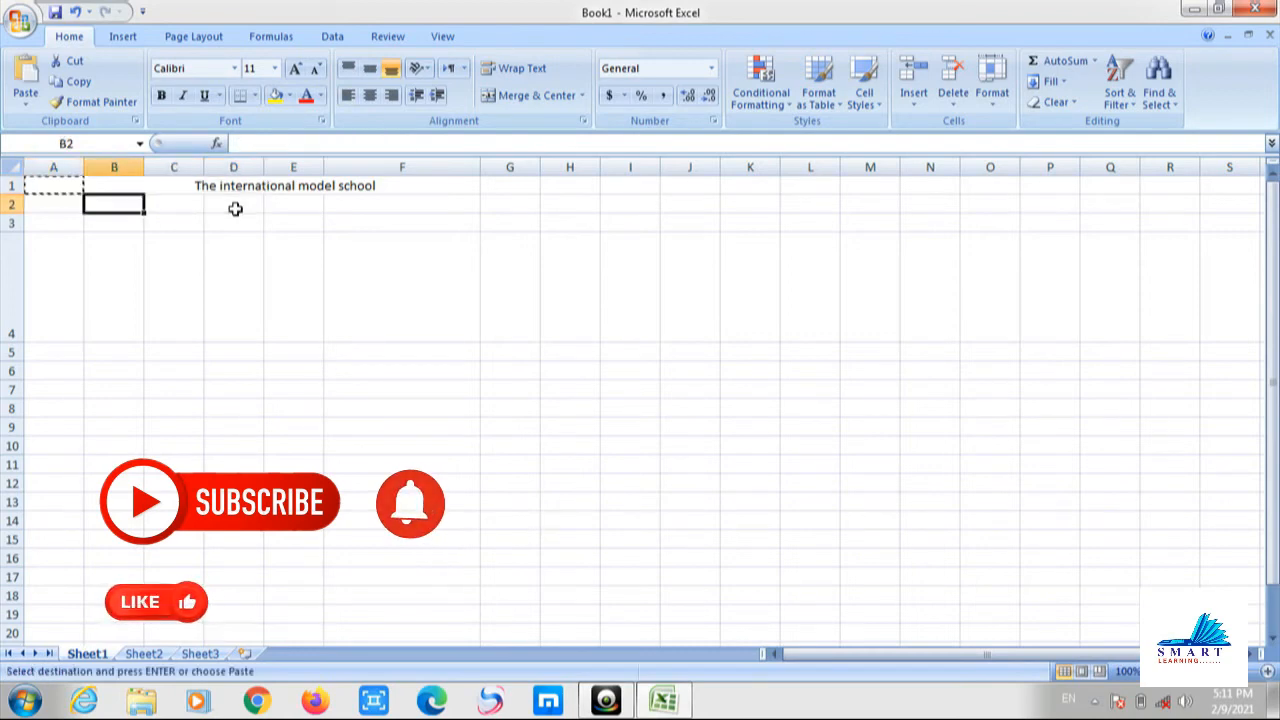
pyautogui.click(235, 208)
pyautogui.hotkey('ctrl', 'v')
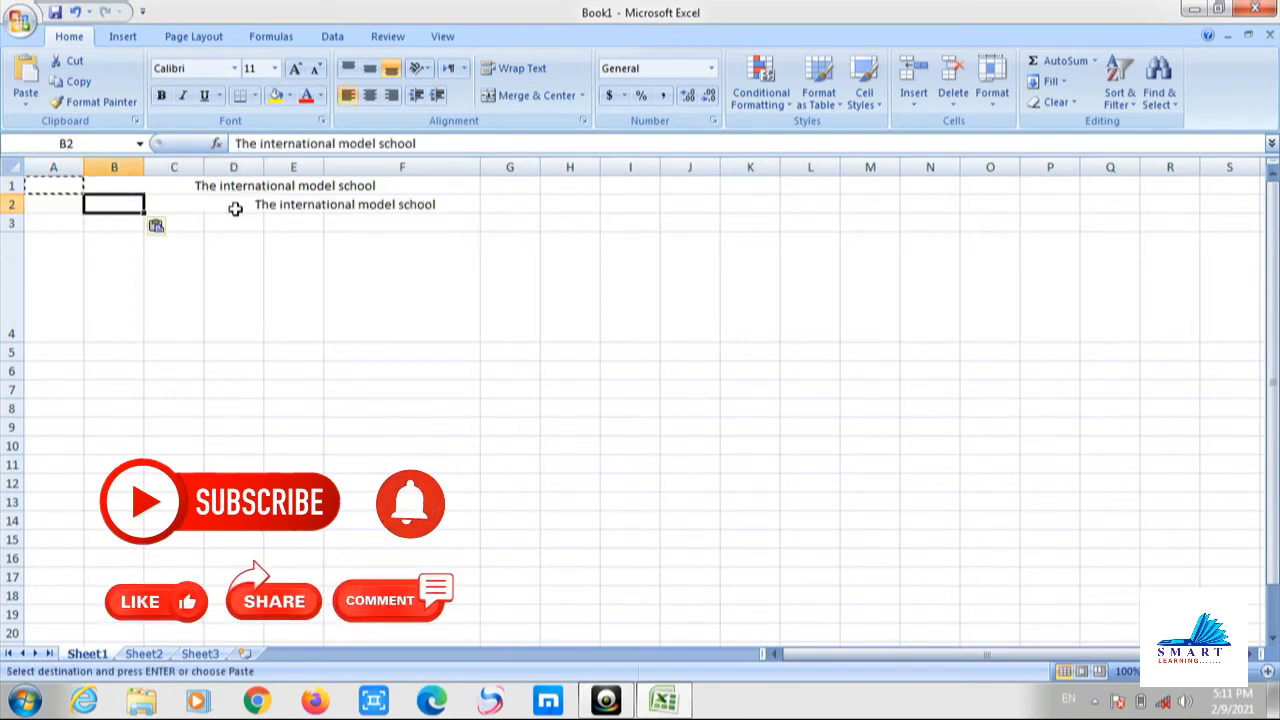
# Type the school title again into cell E5.
pyautogui.press('Right')
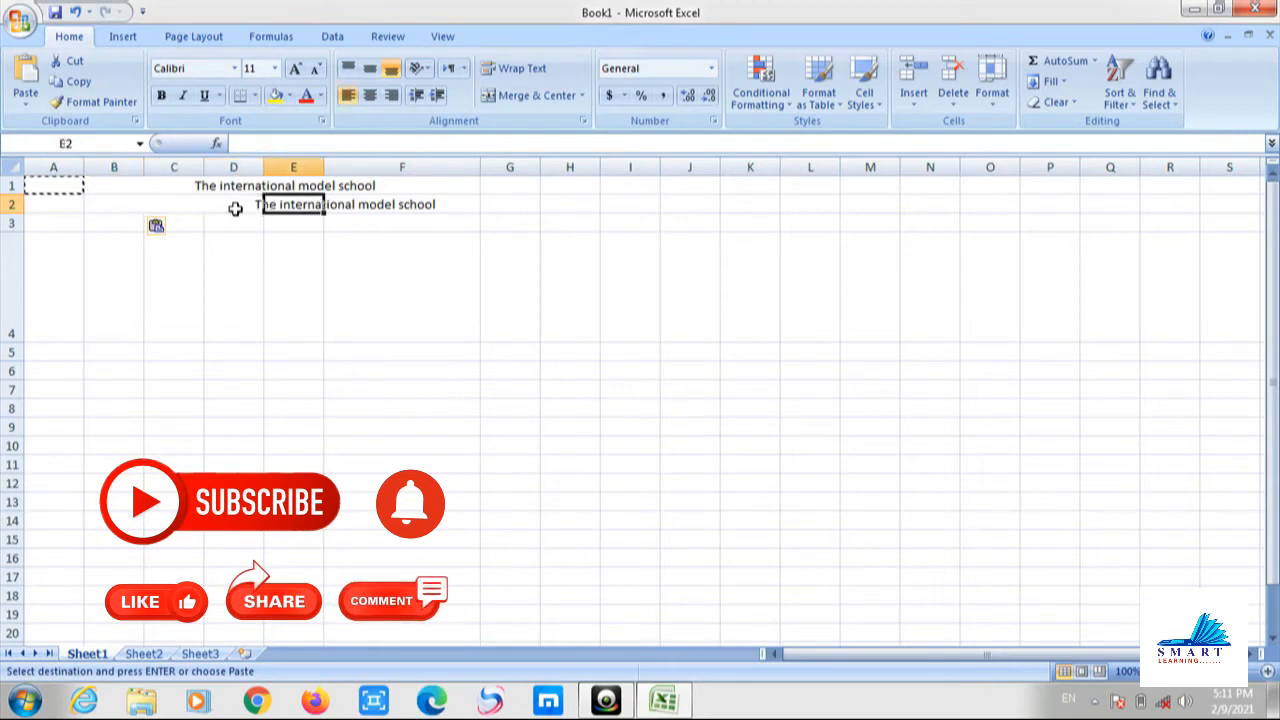
pyautogui.press('Down')
pyautogui.press('Down')
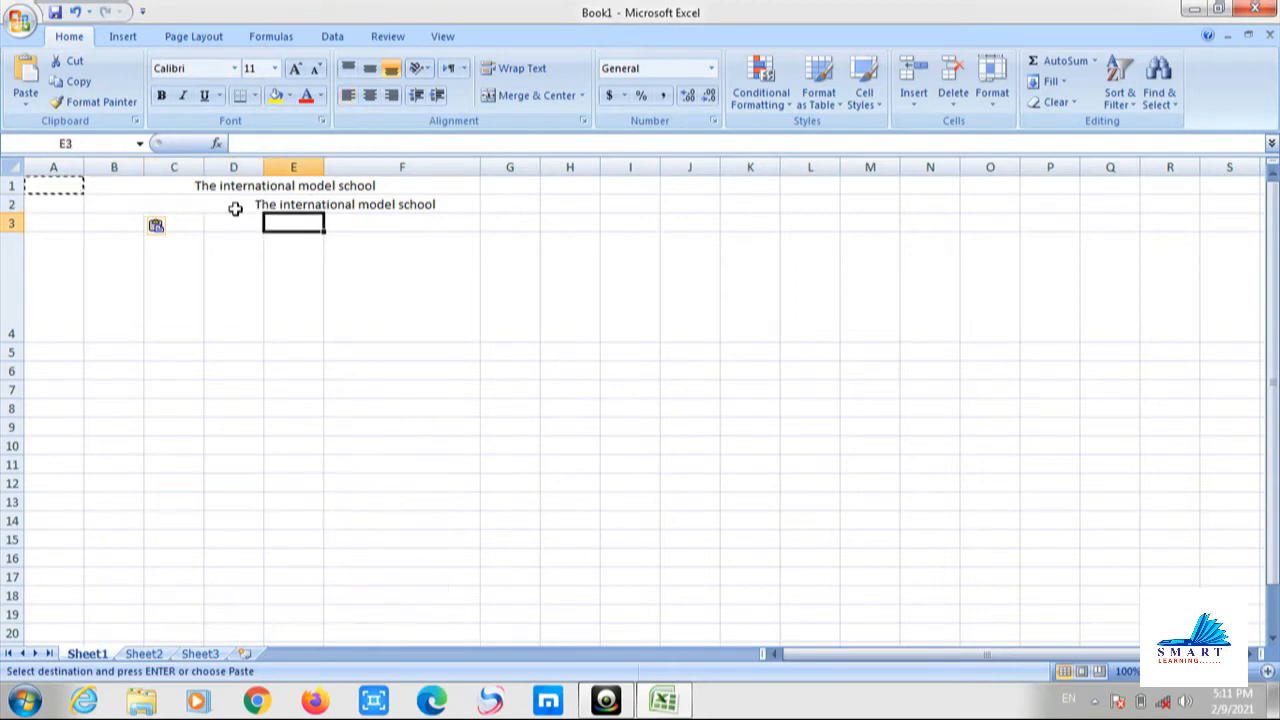
pyautogui.press('Up')
pyautogui.press('Down')
pyautogui.press('Down')
pyautogui.press('Down')
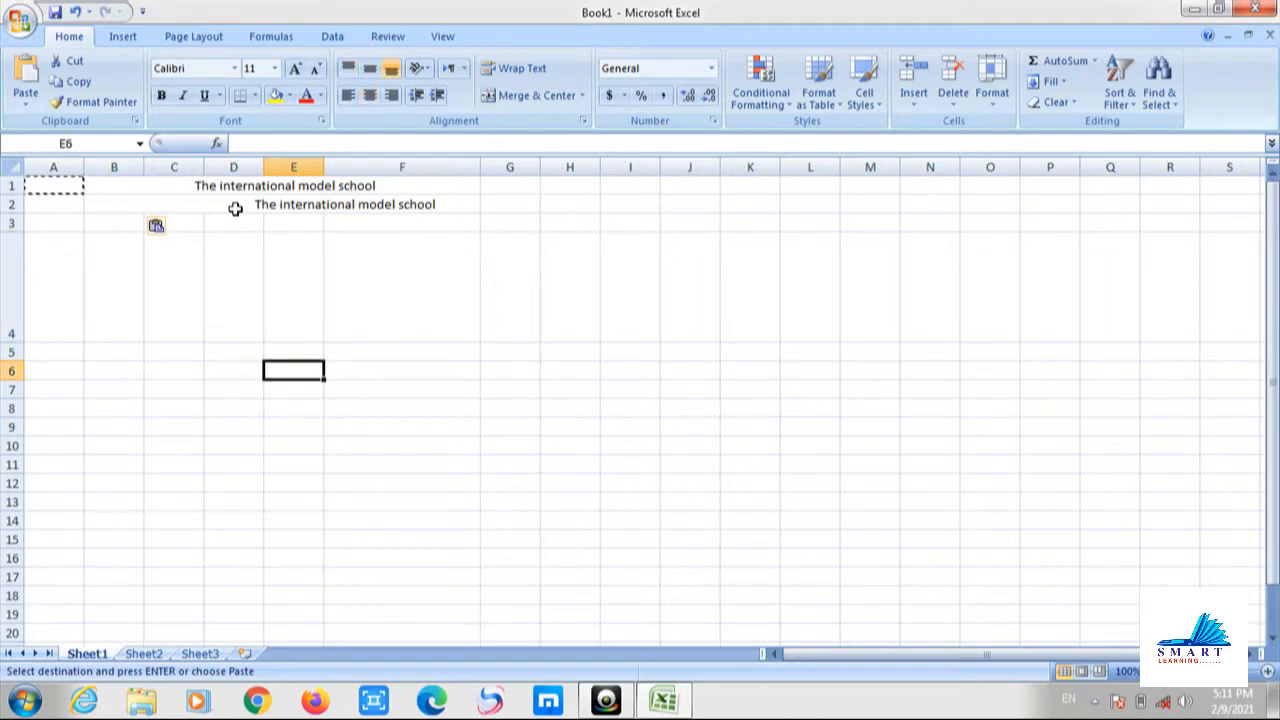
pyautogui.press('Up')
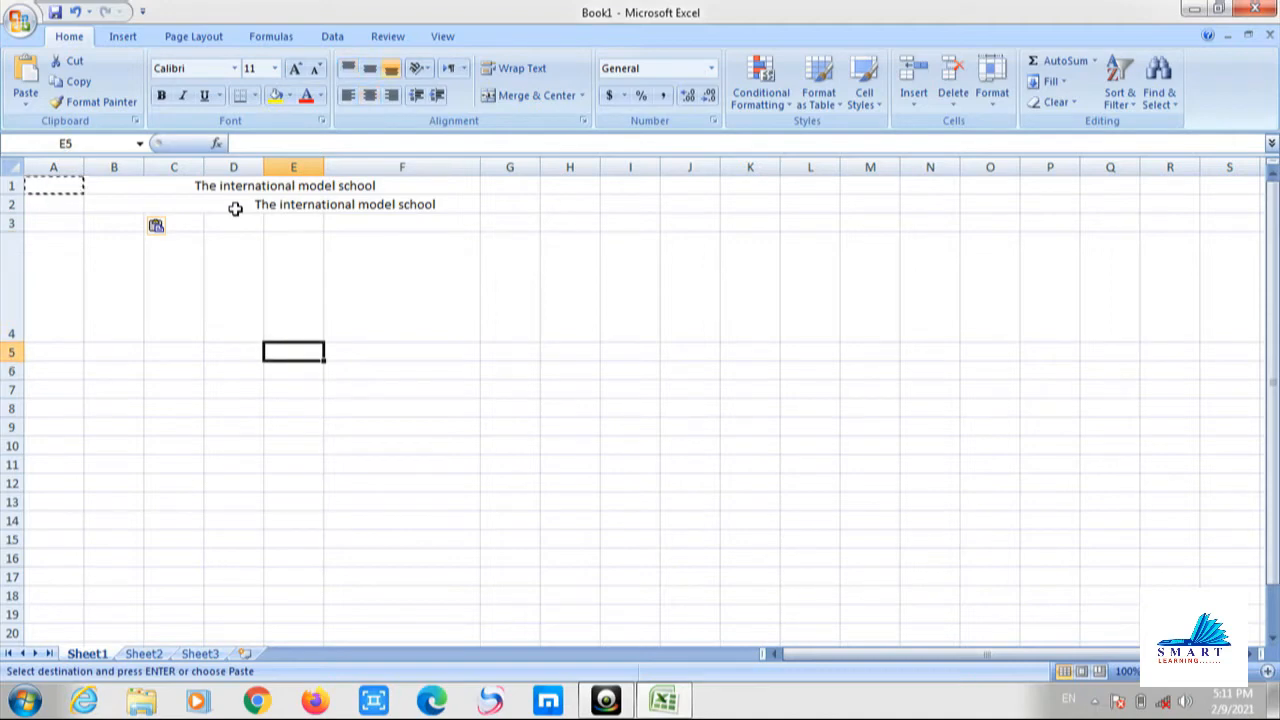
pyautogui.write('The inter')
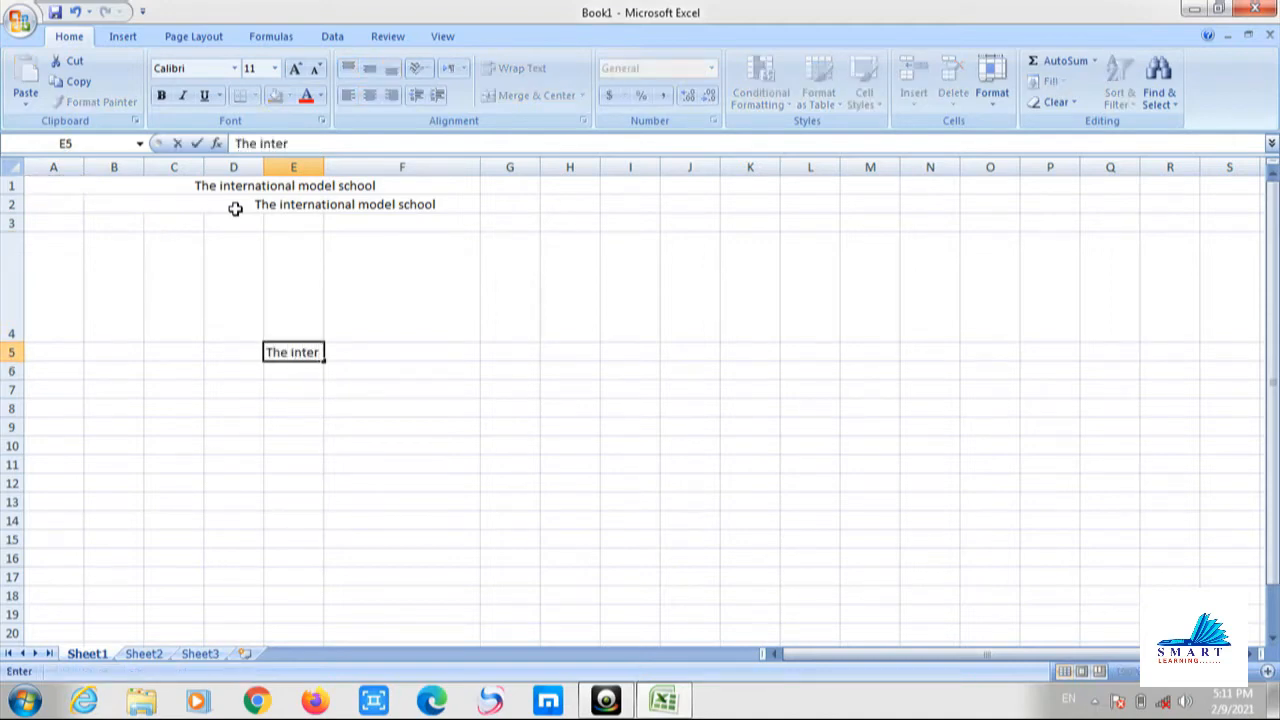
pyautogui.write('national model')
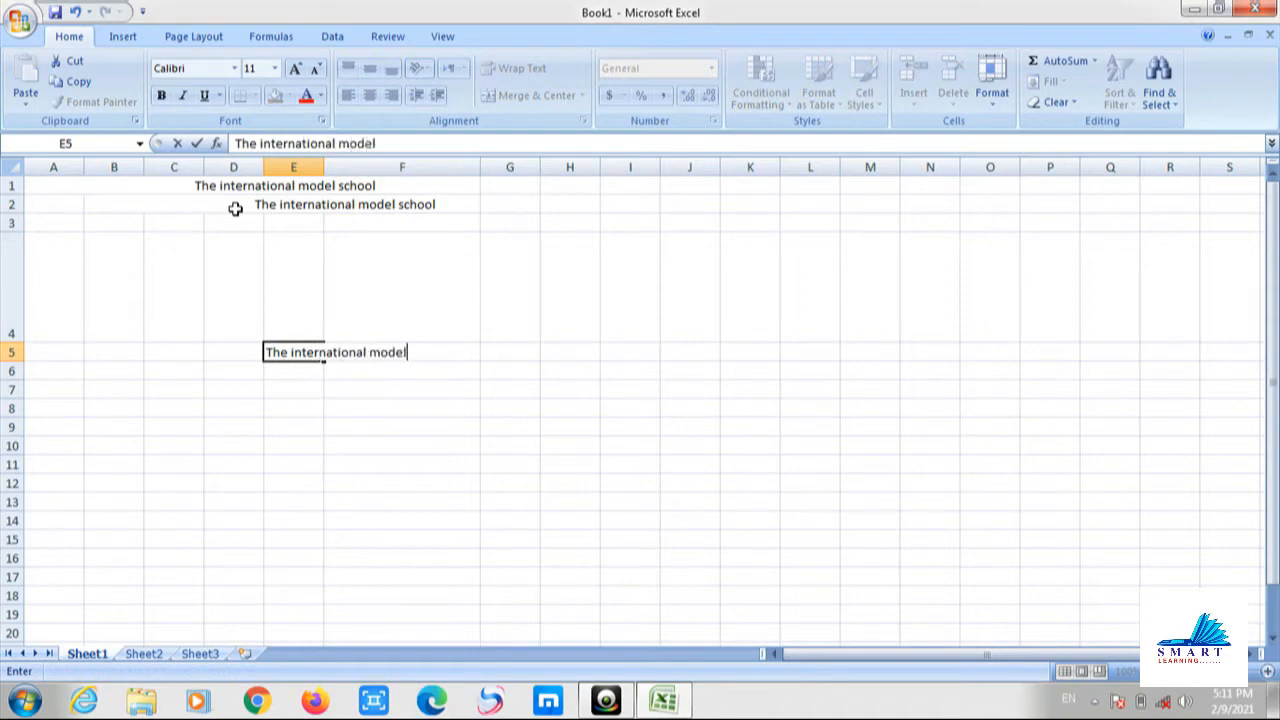
pyautogui.write(' scholol')
pyautogui.press('Return')
pyautogui.press('Up')
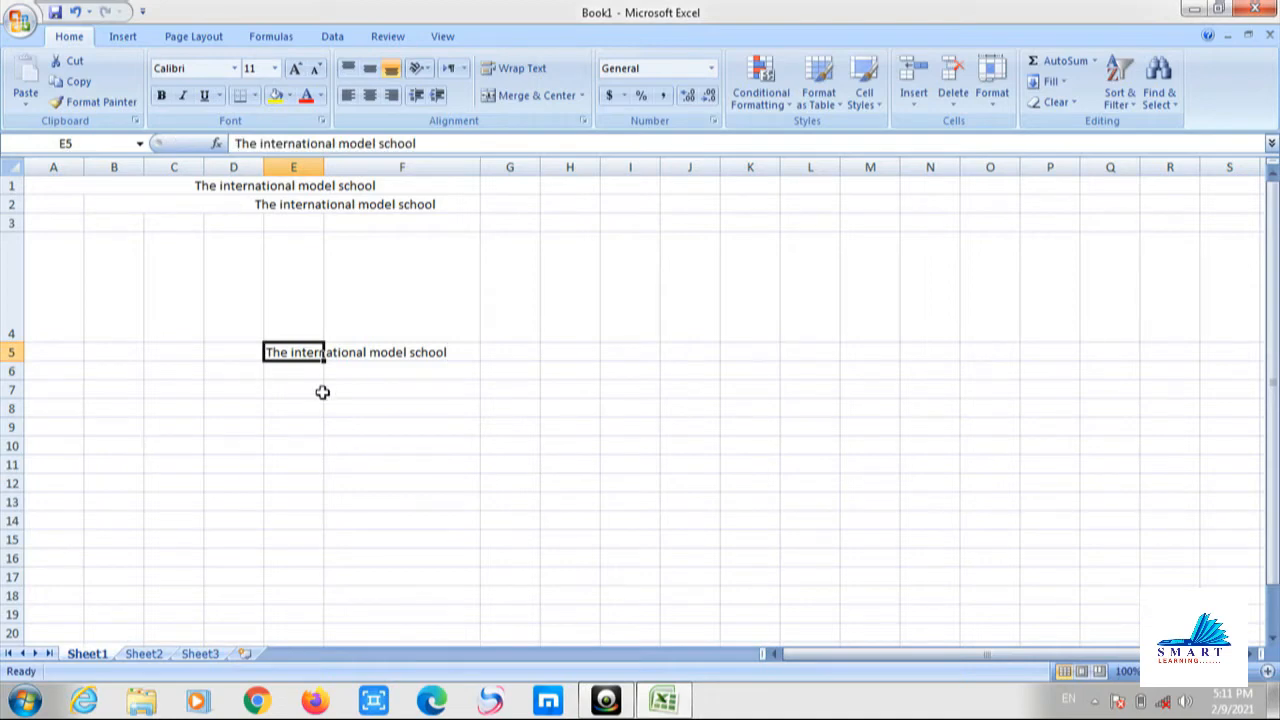
pyautogui.click(376, 426)
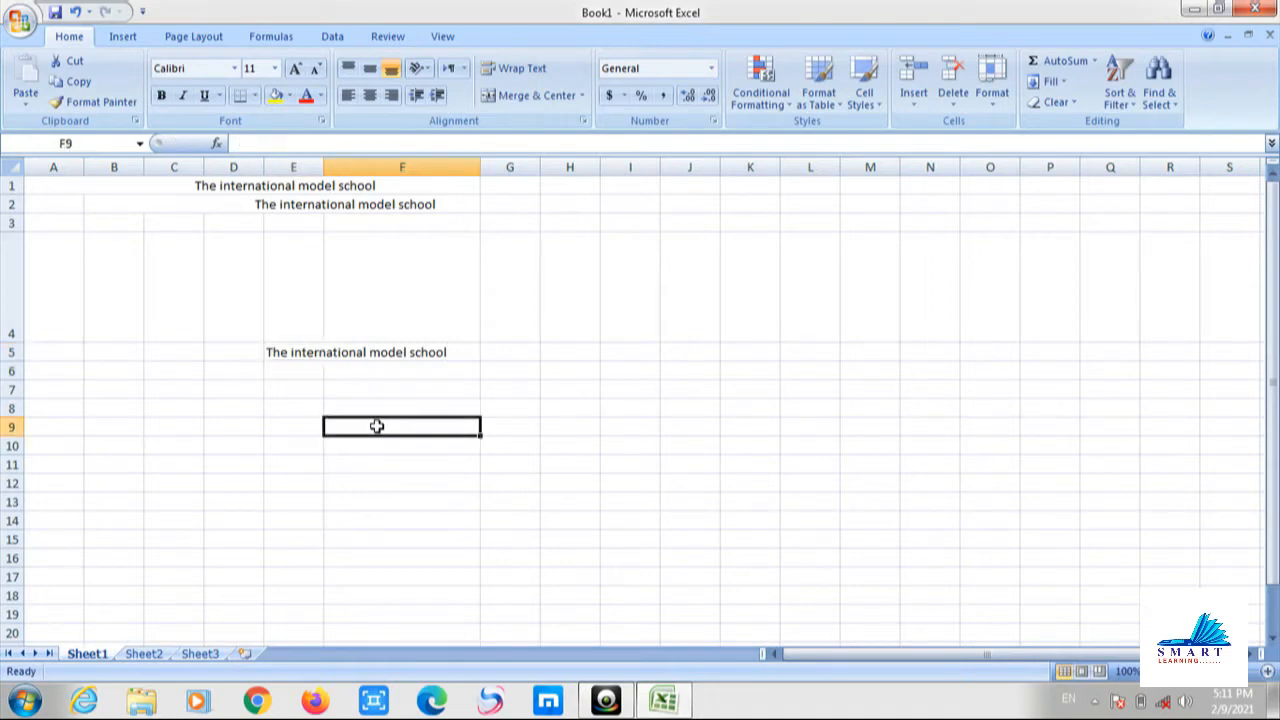
pyautogui.click(305, 352)
pyautogui.click(388, 344)
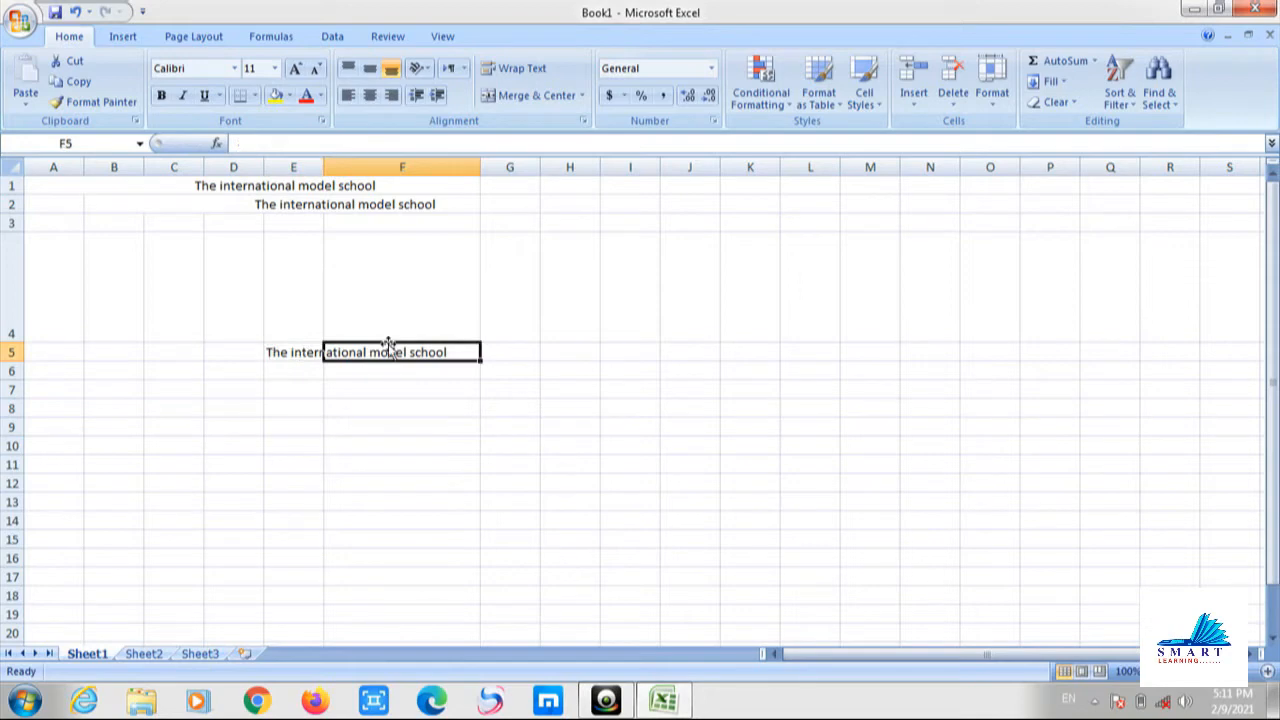
pyautogui.click(300, 357)
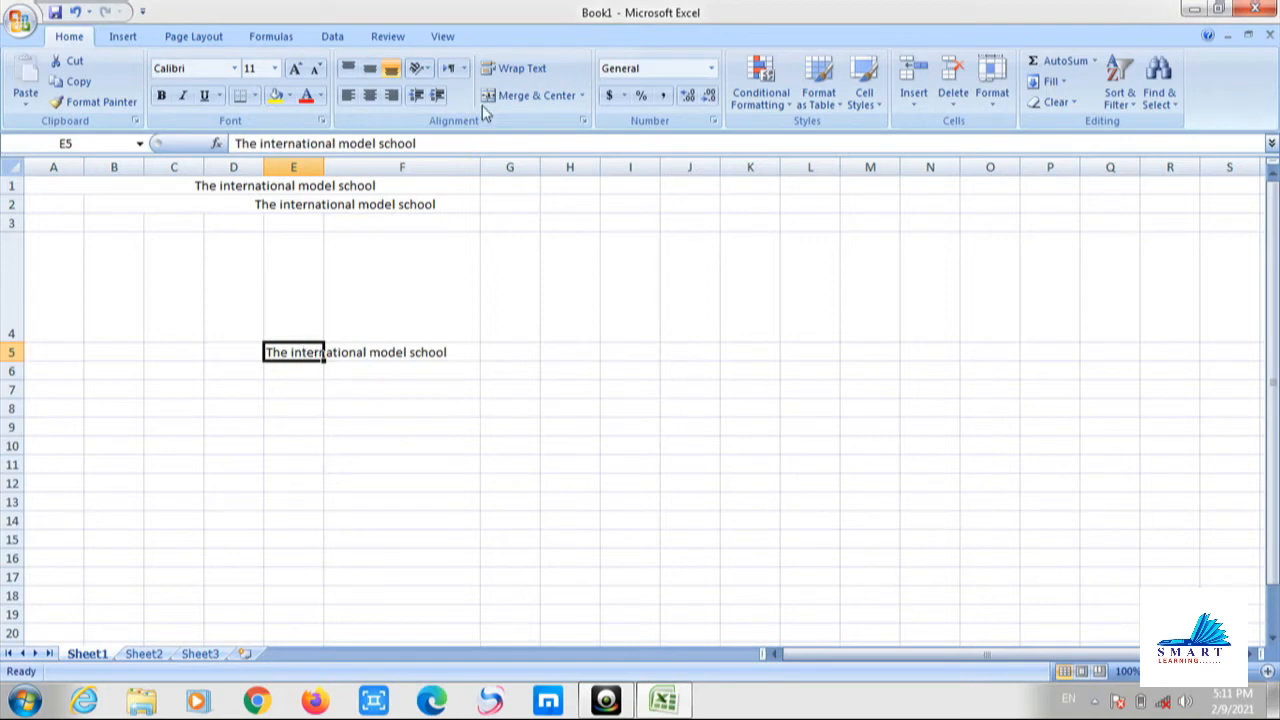
# Wrap the E5 title, widen column E to 29.29, then narrow it to 16.14.
pyautogui.click(513, 69)
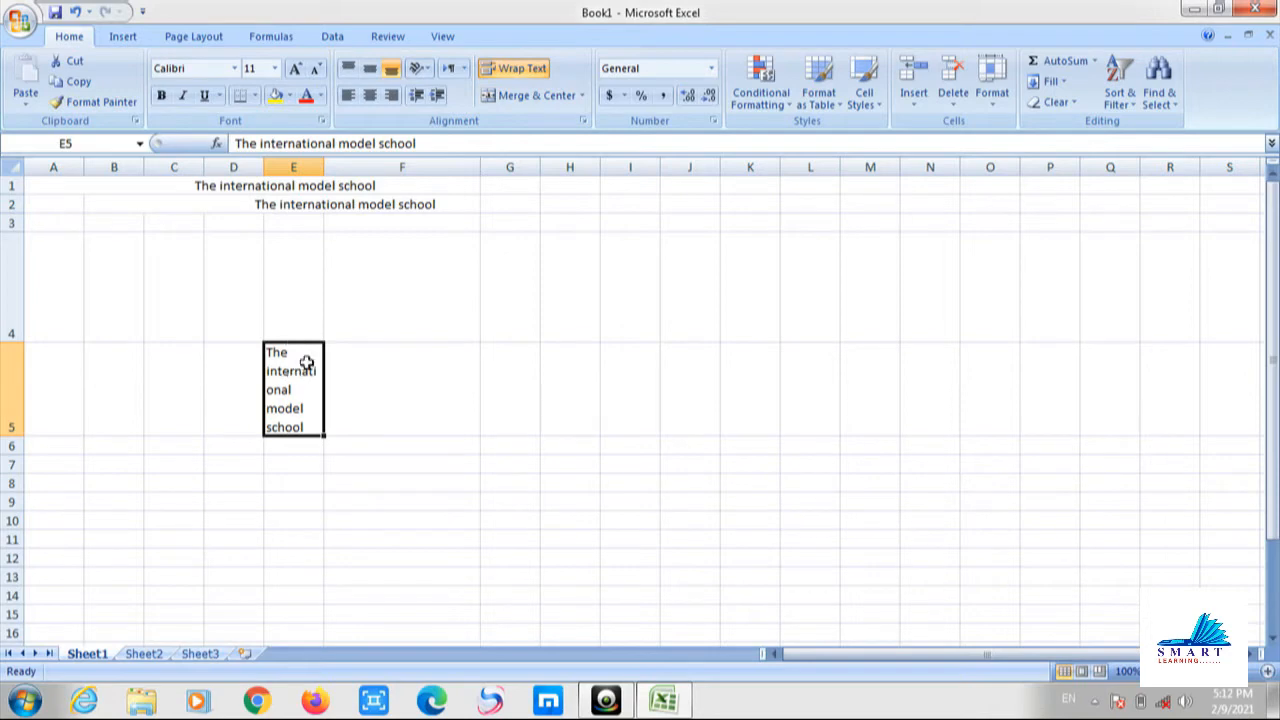
pyautogui.click(300, 322)
pyautogui.click(287, 391)
pyautogui.moveTo(327, 165); pyautogui.dragTo(463, 177)
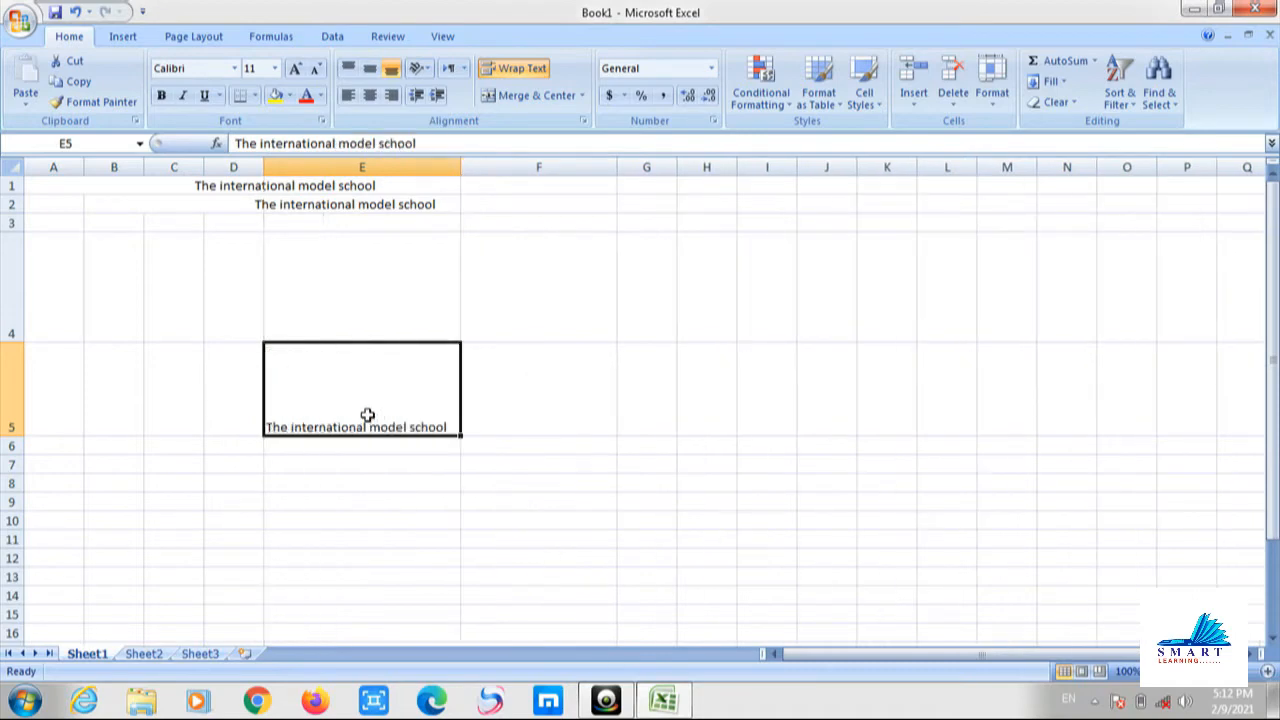
pyautogui.moveTo(460, 170); pyautogui.dragTo(372, 186)
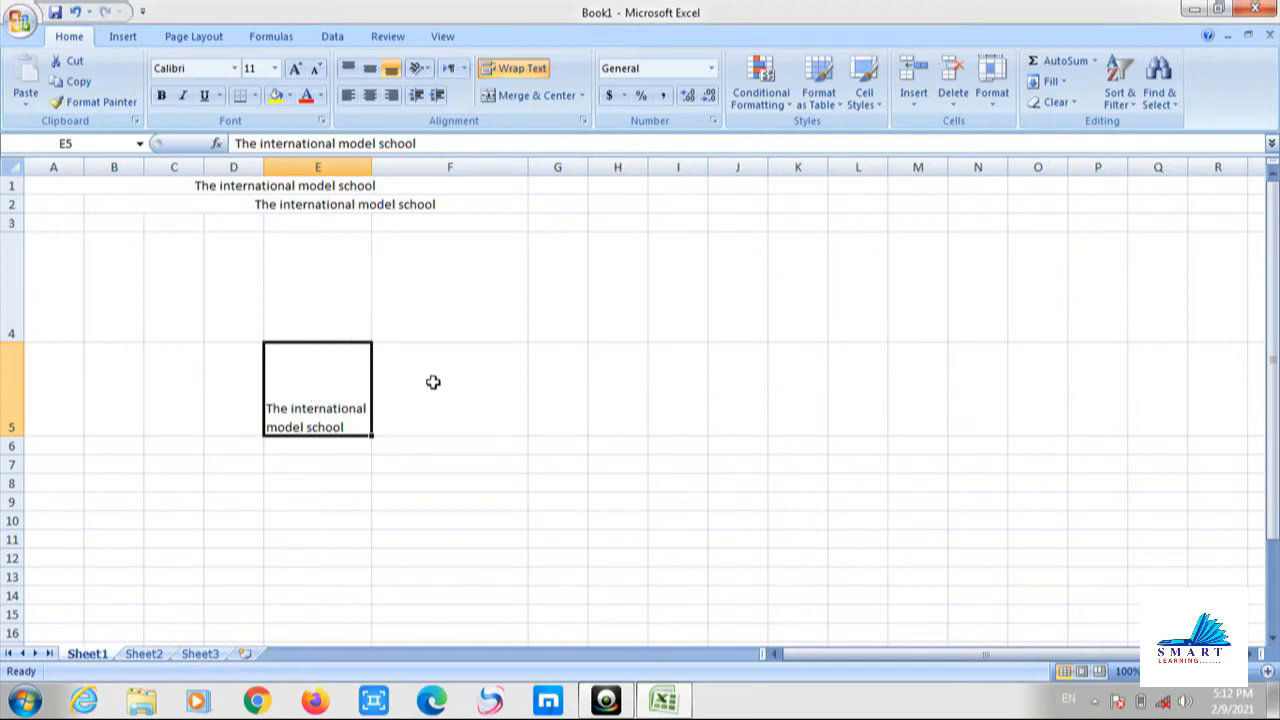
pyautogui.click(341, 206)
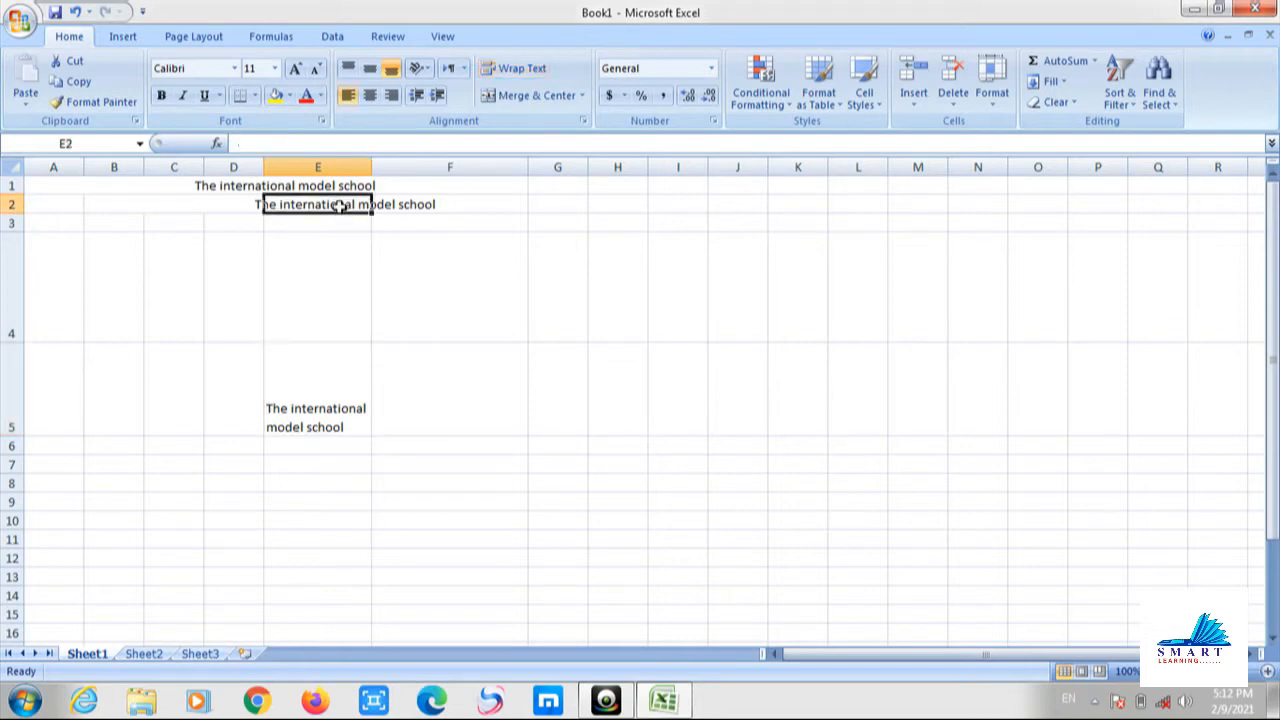
# Center-align the contents of cell F2.
pyautogui.click(253, 204)
pyautogui.click(290, 204)
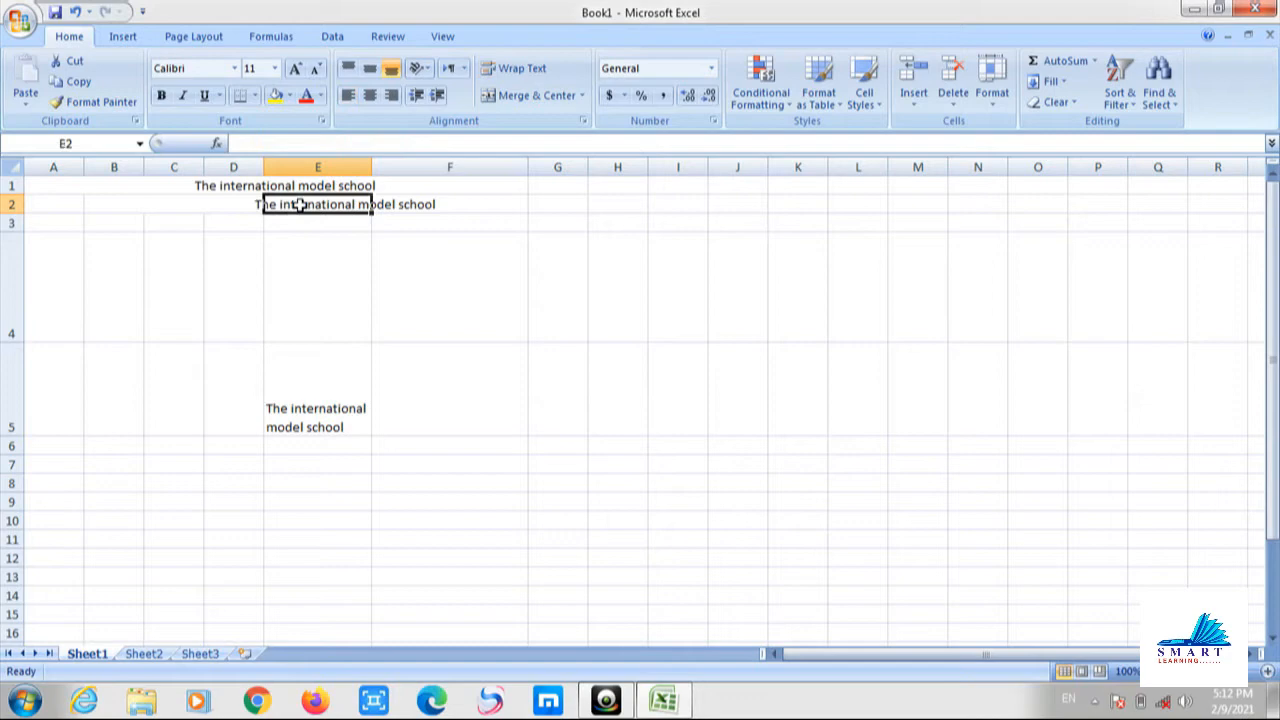
pyautogui.click(405, 205)
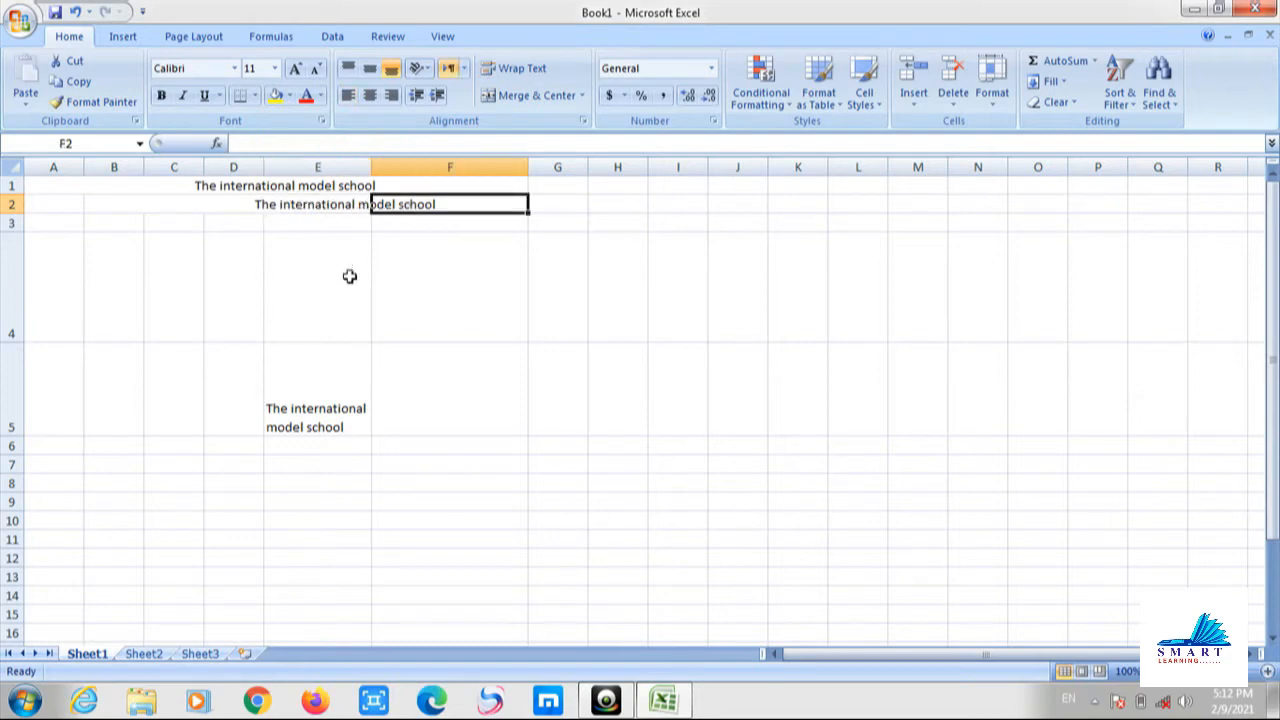
pyautogui.click(545, 100)
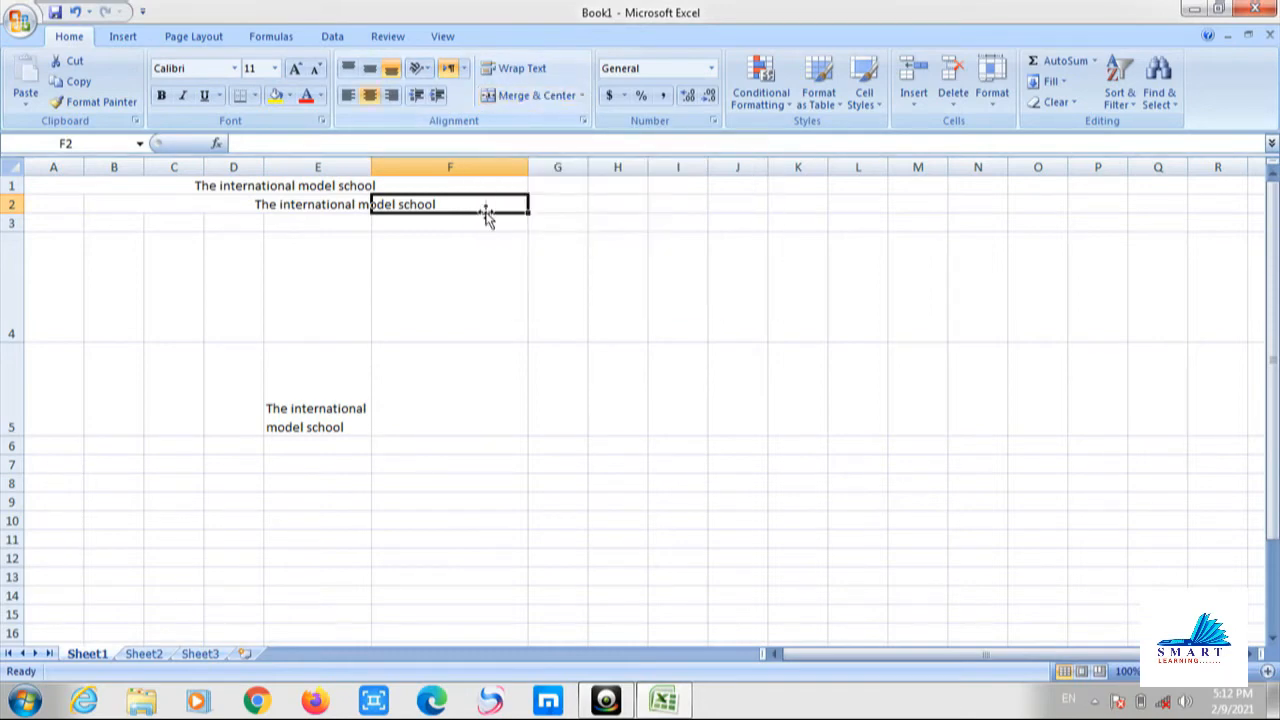
# Turn off Wrap Text for the title in E5.
pyautogui.click(448, 276)
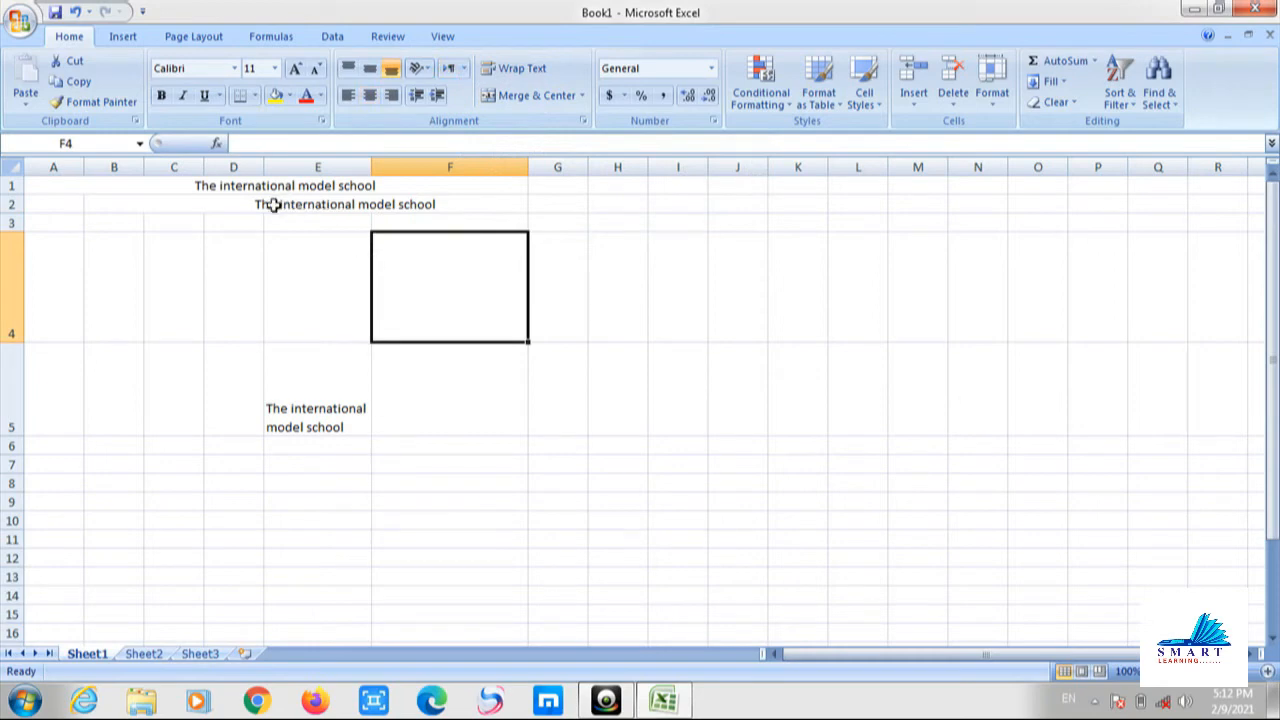
pyautogui.click(338, 412)
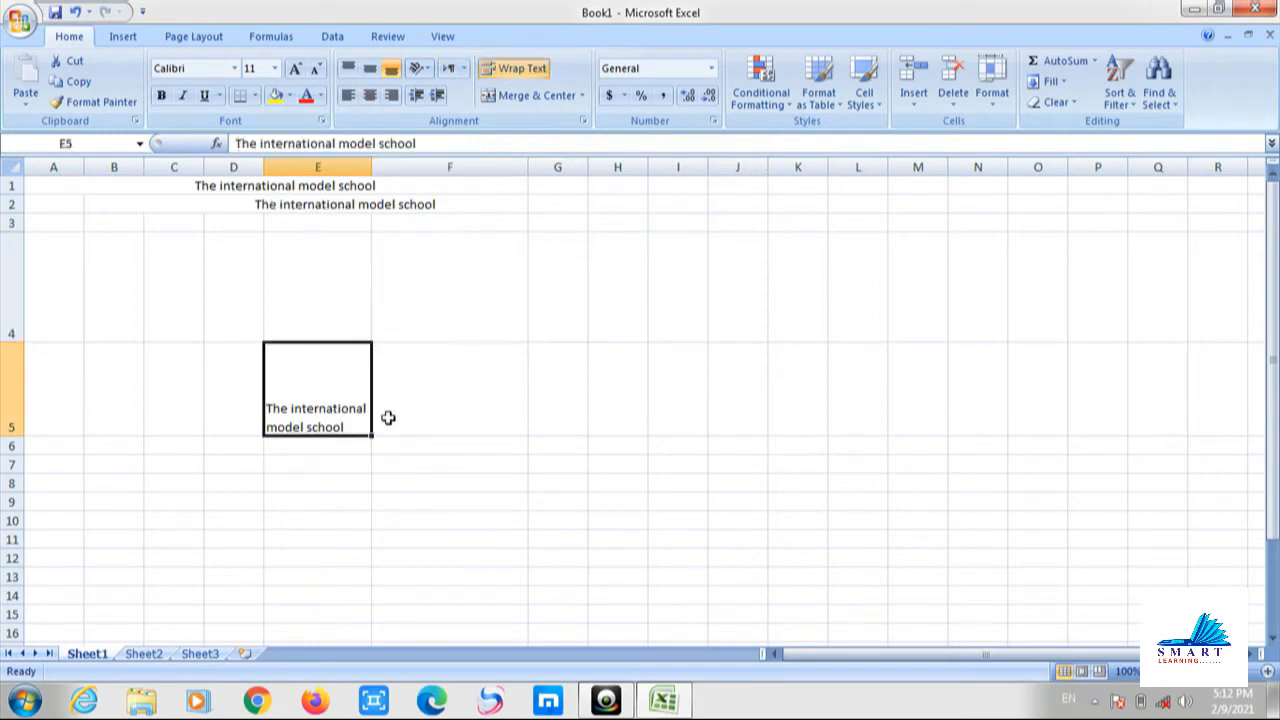
pyautogui.moveTo(326, 404); pyautogui.dragTo(433, 391)
pyautogui.click(381, 409)
pyautogui.click(330, 428)
pyautogui.click(520, 68)
# Merge and center E5:F5 so the title spans both cells.
pyautogui.click(480, 358)
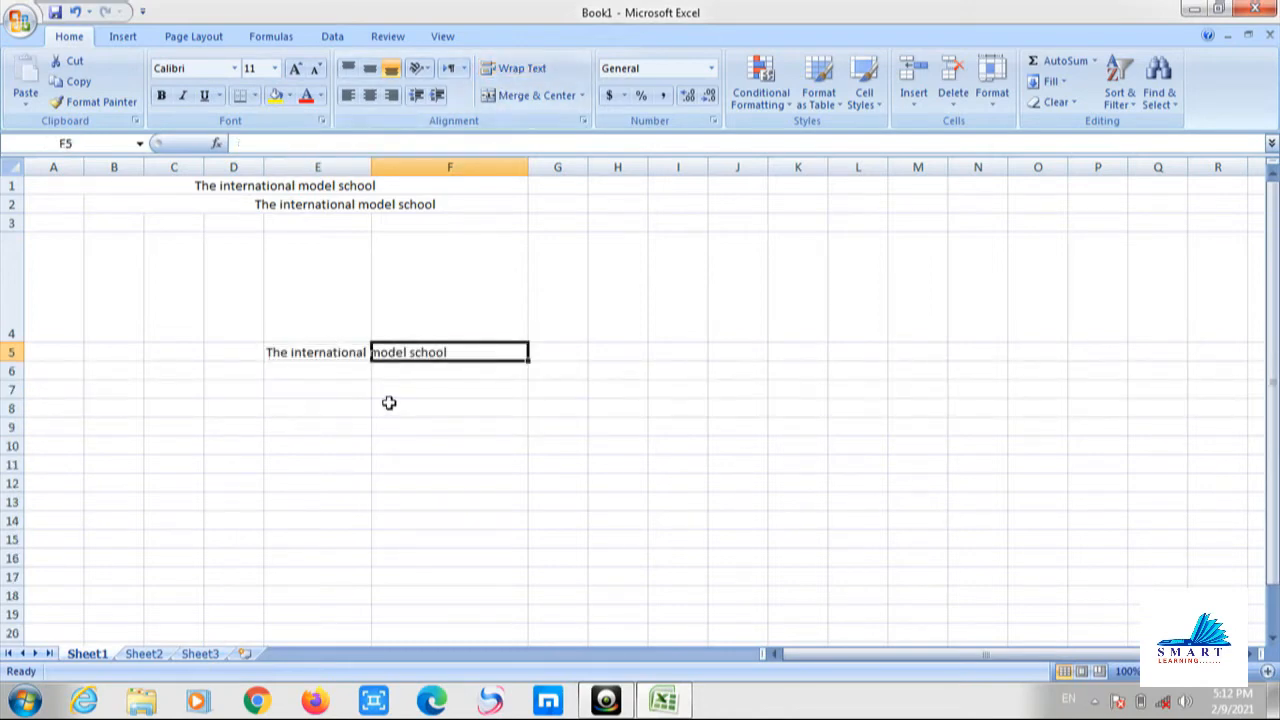
pyautogui.click(316, 350)
pyautogui.moveTo(316, 350); pyautogui.dragTo(390, 351)
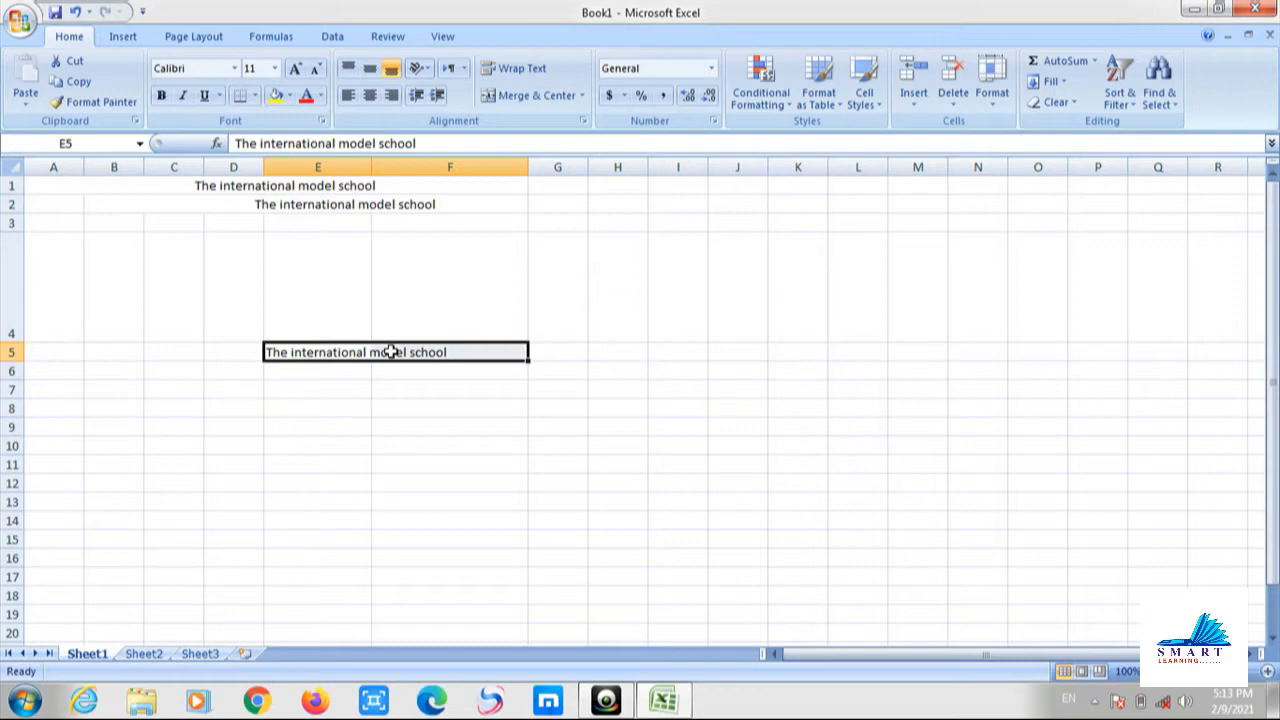
pyautogui.click(508, 101)
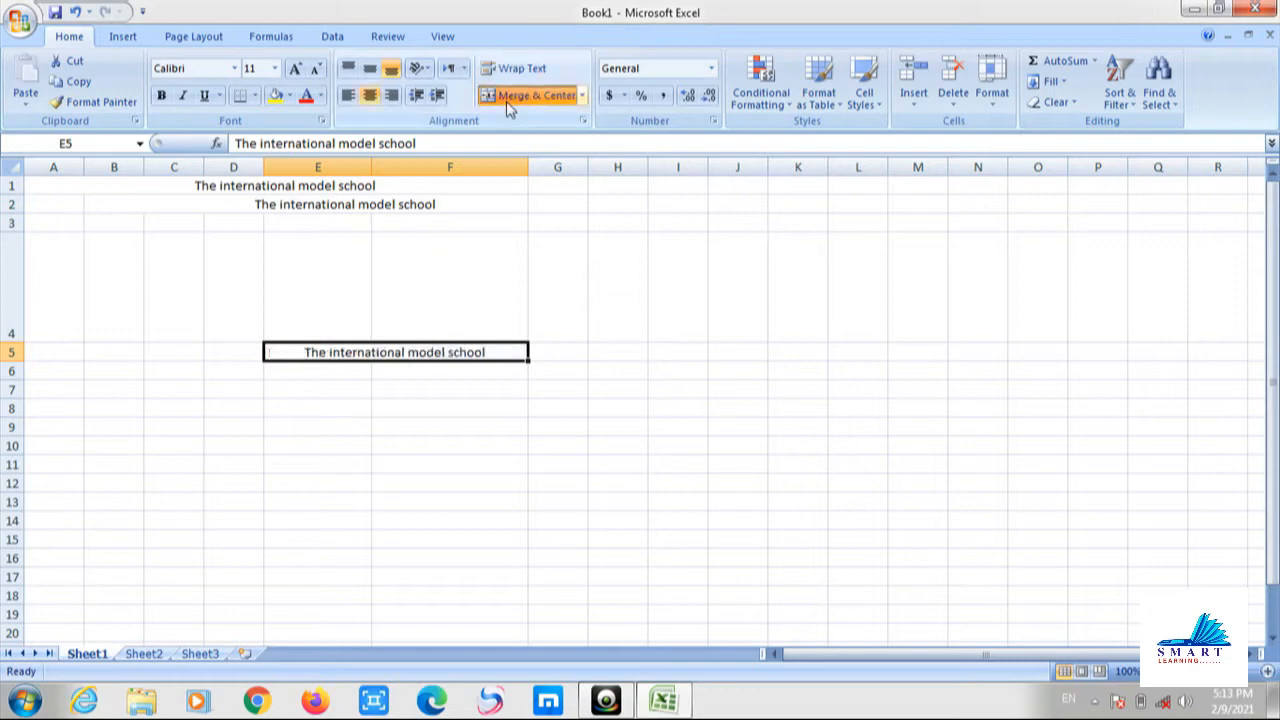
pyautogui.click(414, 383)
pyautogui.click(396, 352)
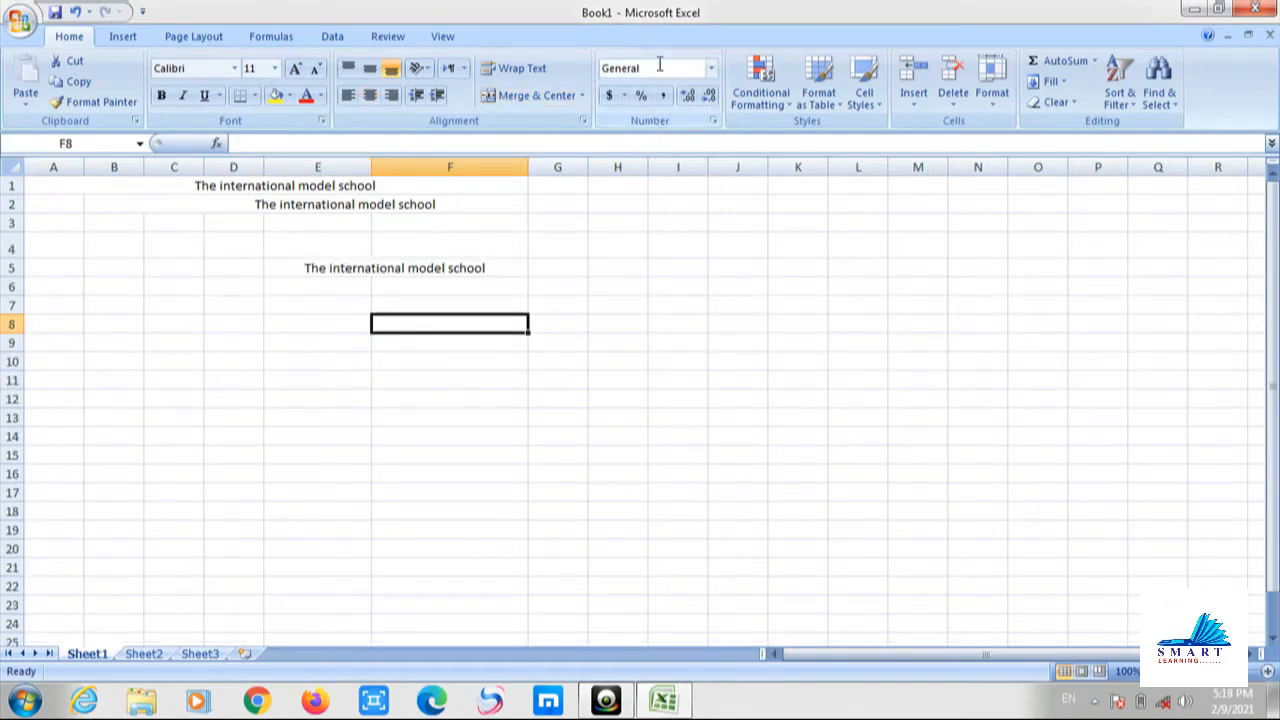
# Enter abc123 in cell G6.
pyautogui.click(711, 68)
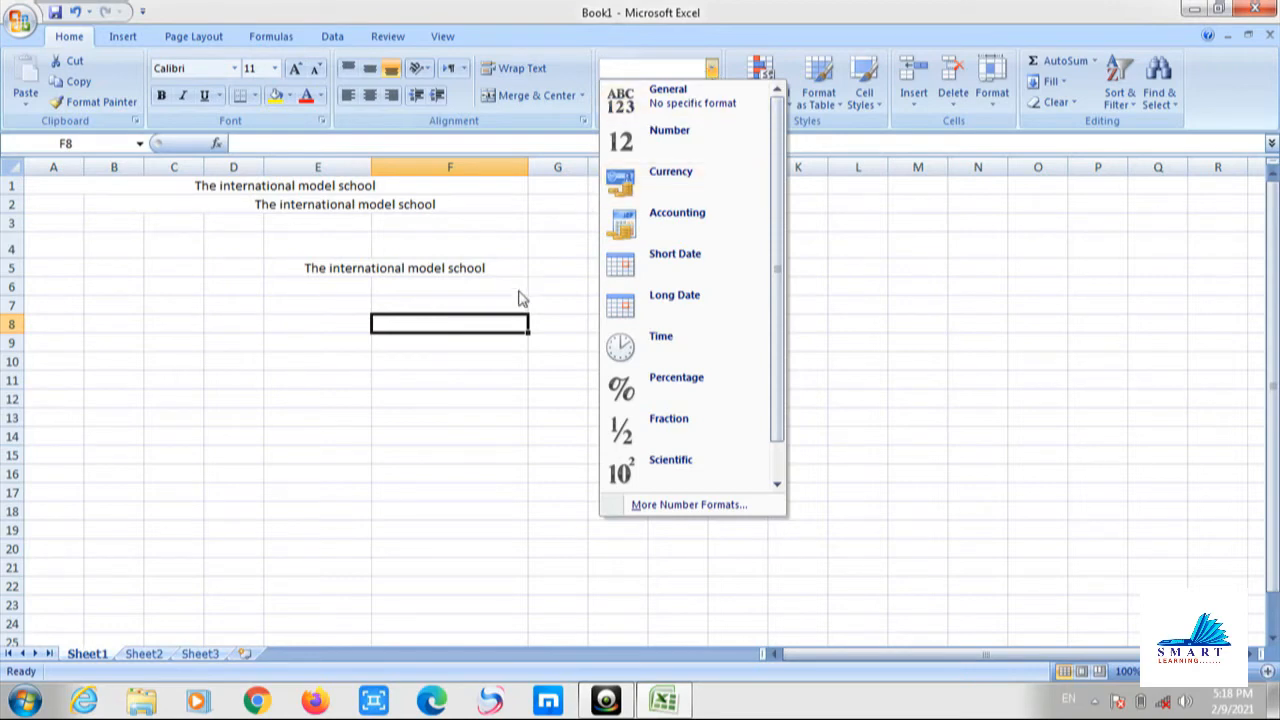
pyautogui.click(552, 285)
pyautogui.click(552, 285)
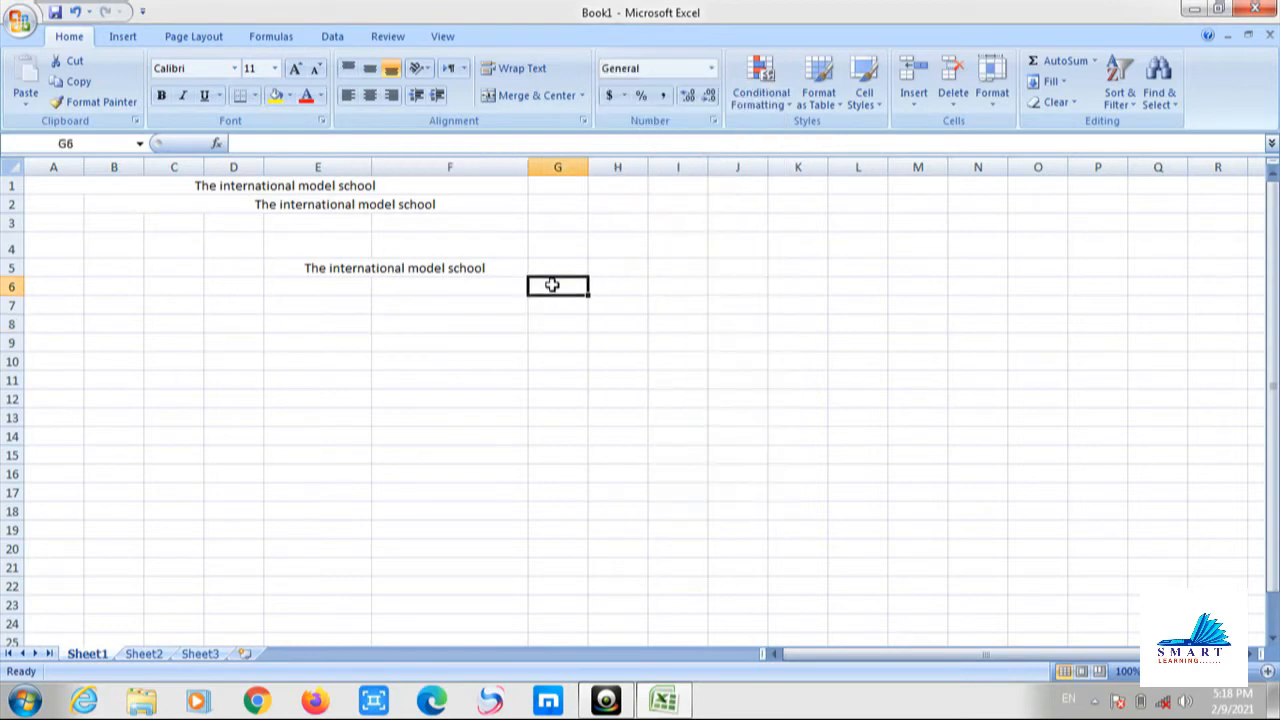
pyautogui.write('abc')
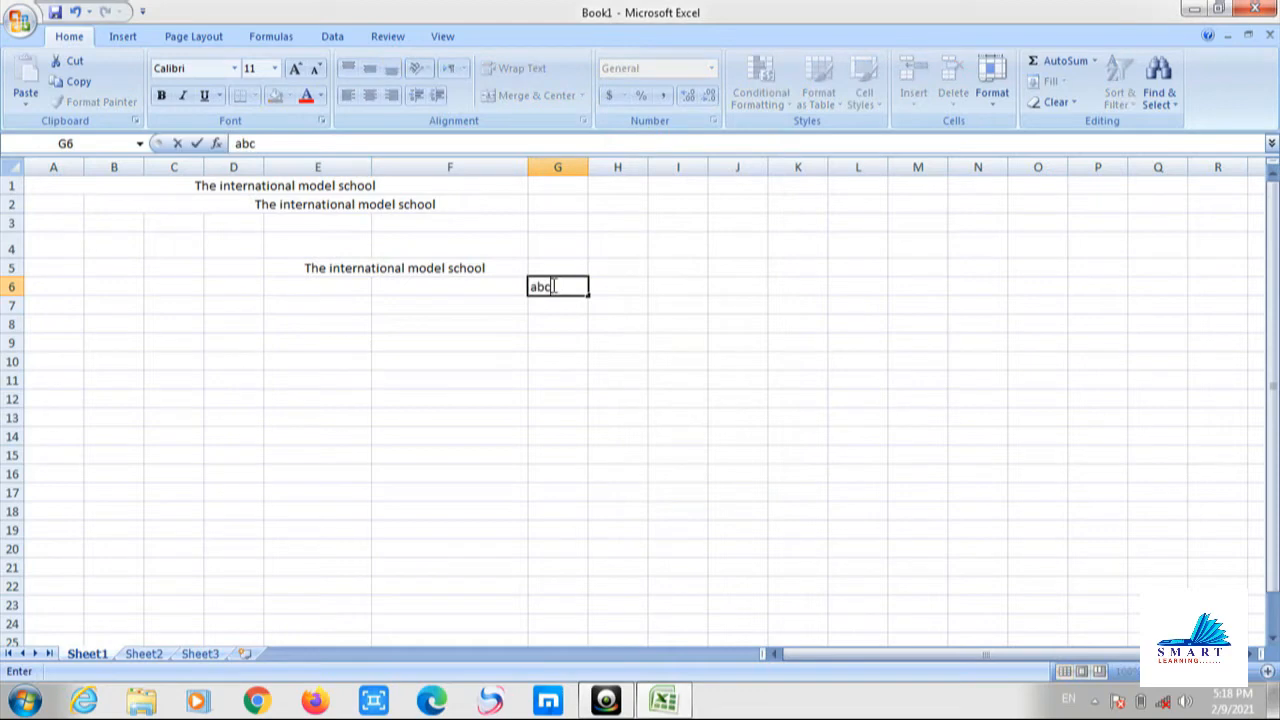
pyautogui.write('123')
pyautogui.press('Return')
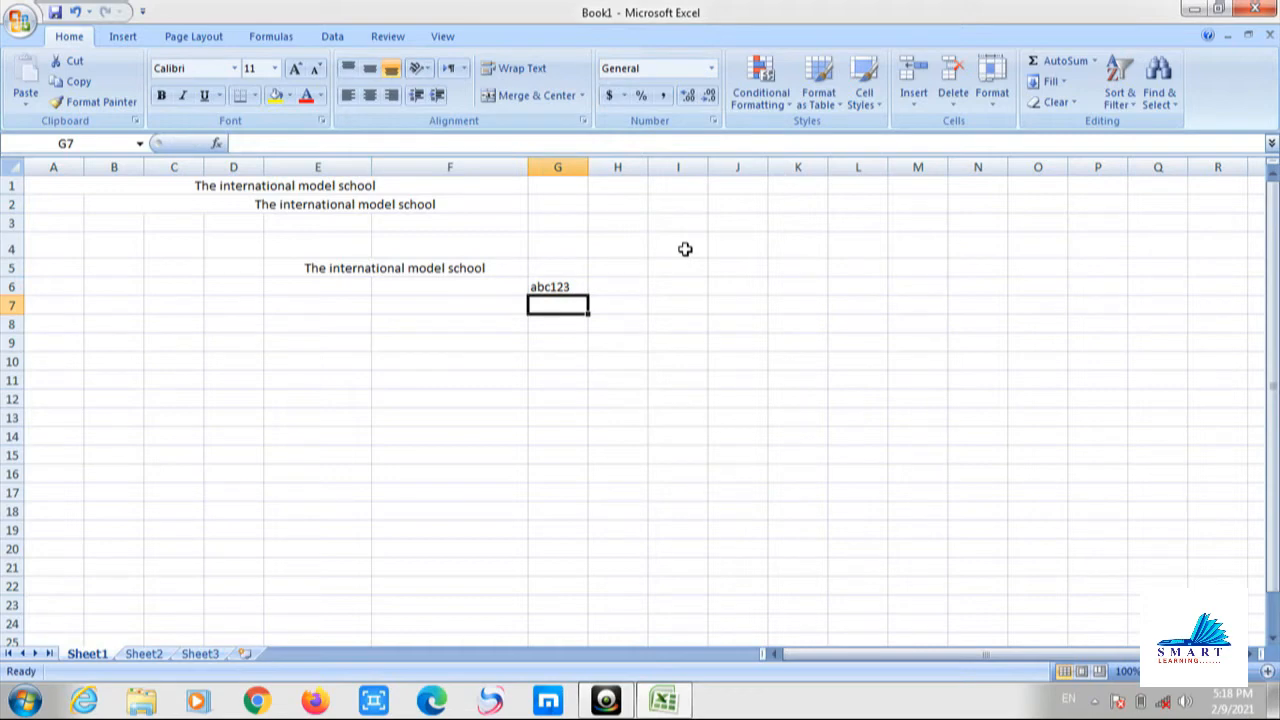
# Enter the number 120 in cell G7.
pyautogui.press('Up')
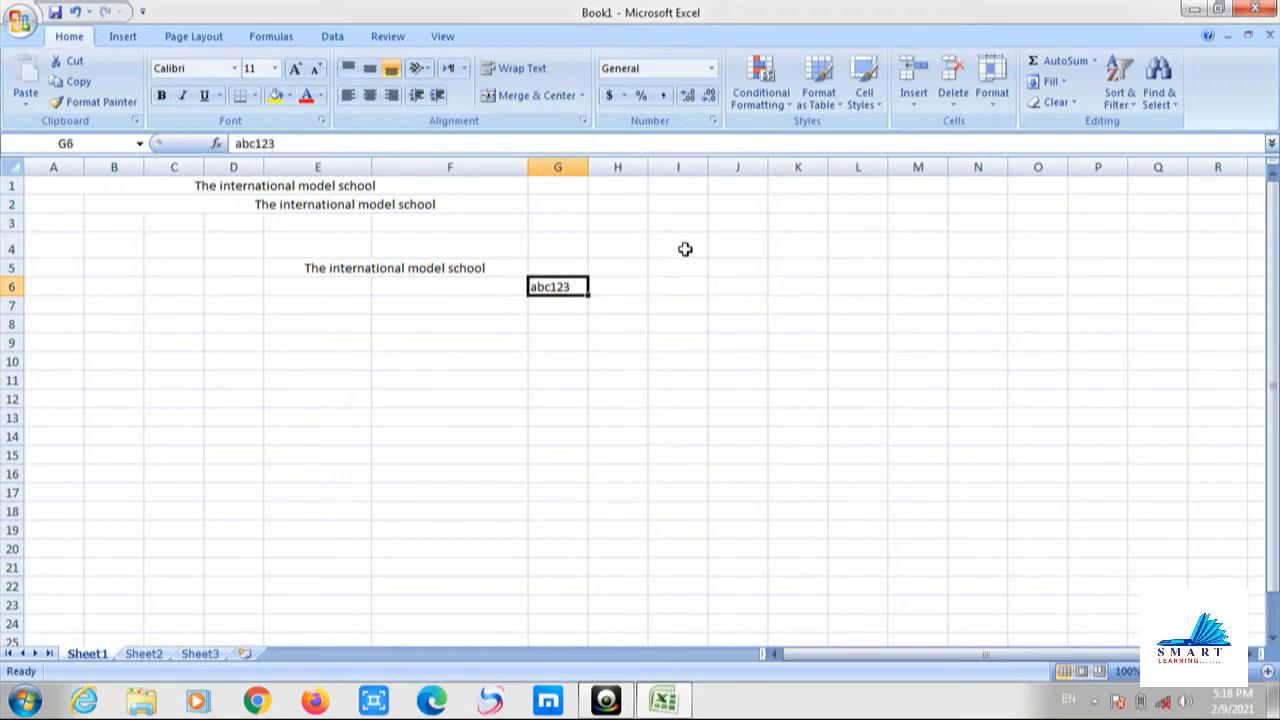
pyautogui.press('Down')
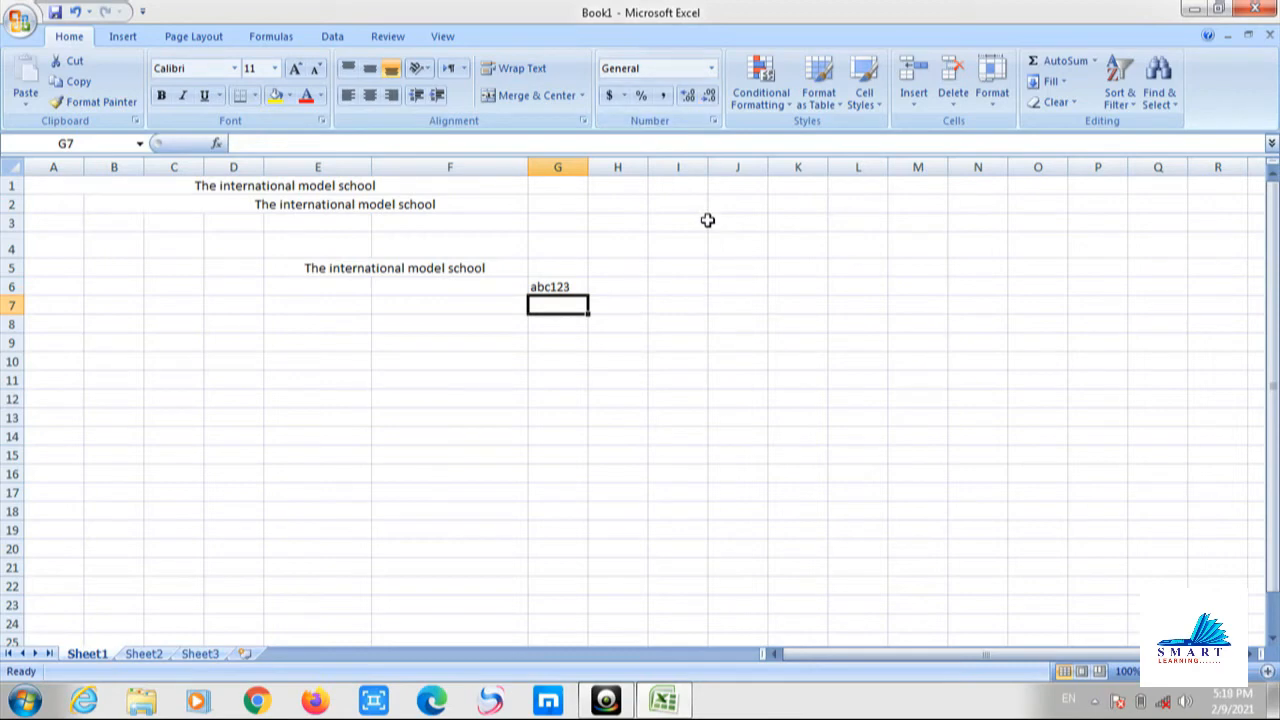
pyautogui.write('120')
pyautogui.press('Return')
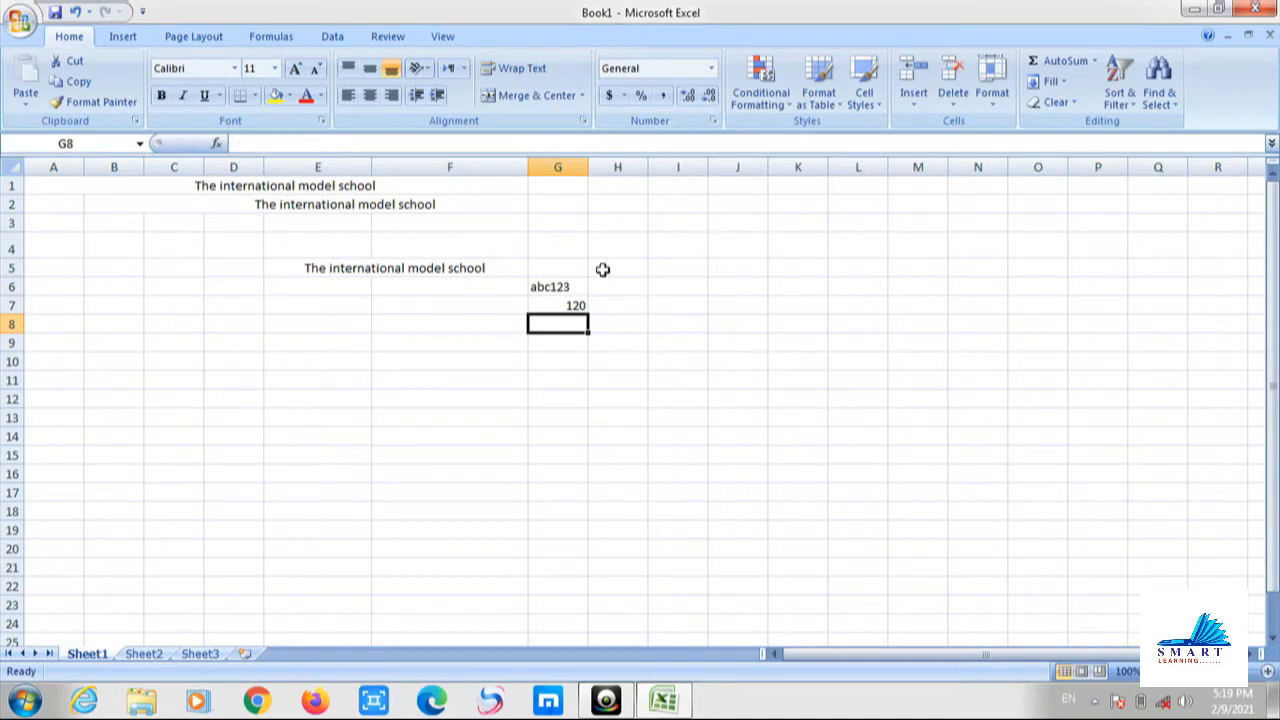
pyautogui.click(571, 305)
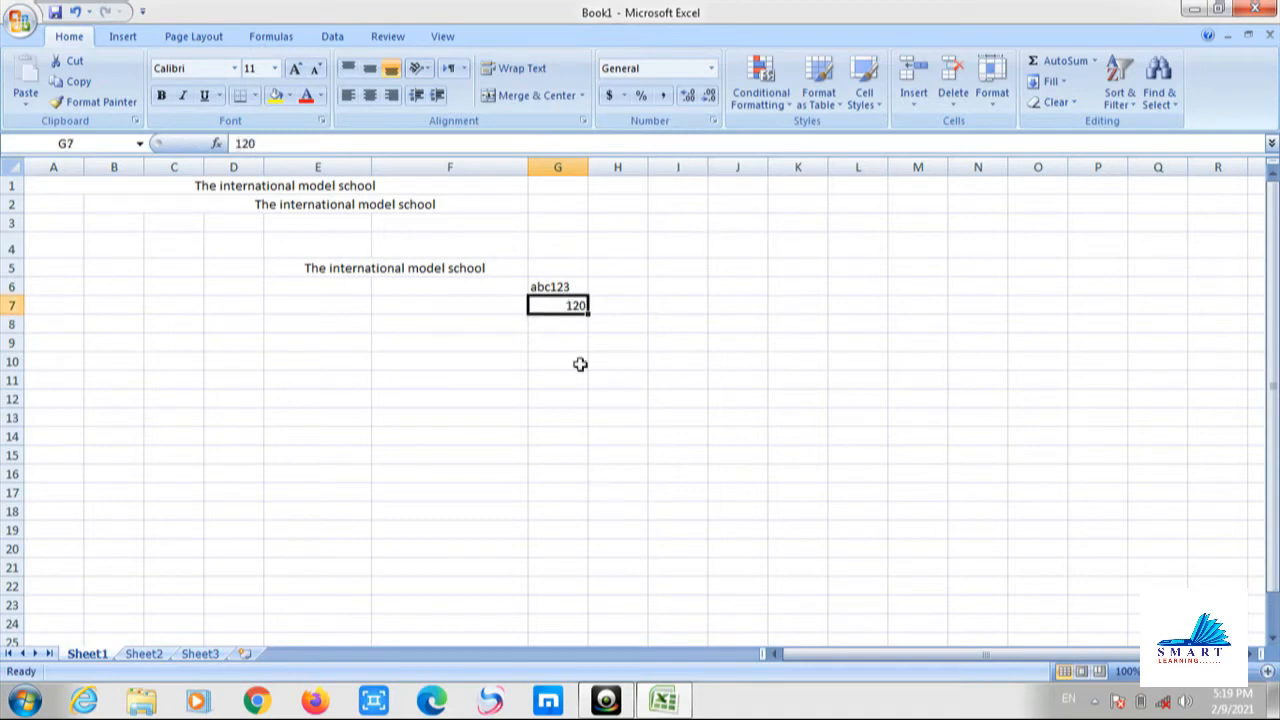
pyautogui.click(583, 381)
pyautogui.click(575, 322)
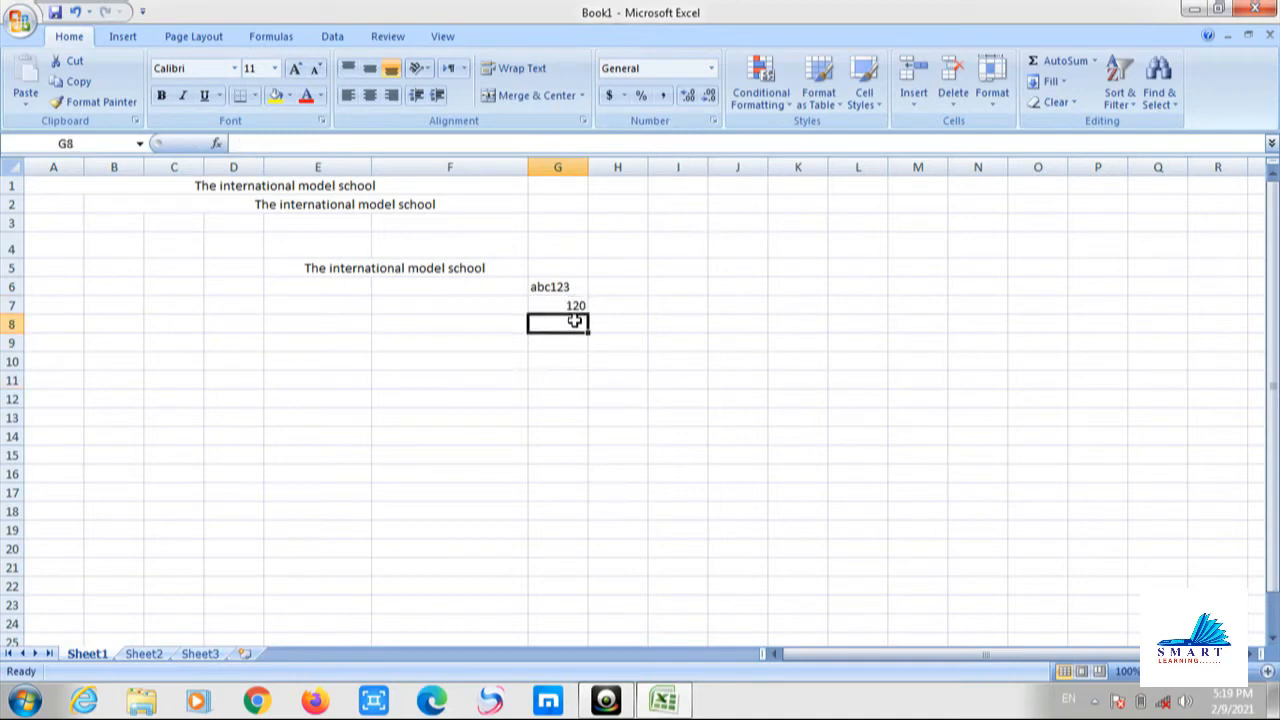
# Give G8 the Number format and enter 120, shown as 120.00.
pyautogui.click(711, 68)
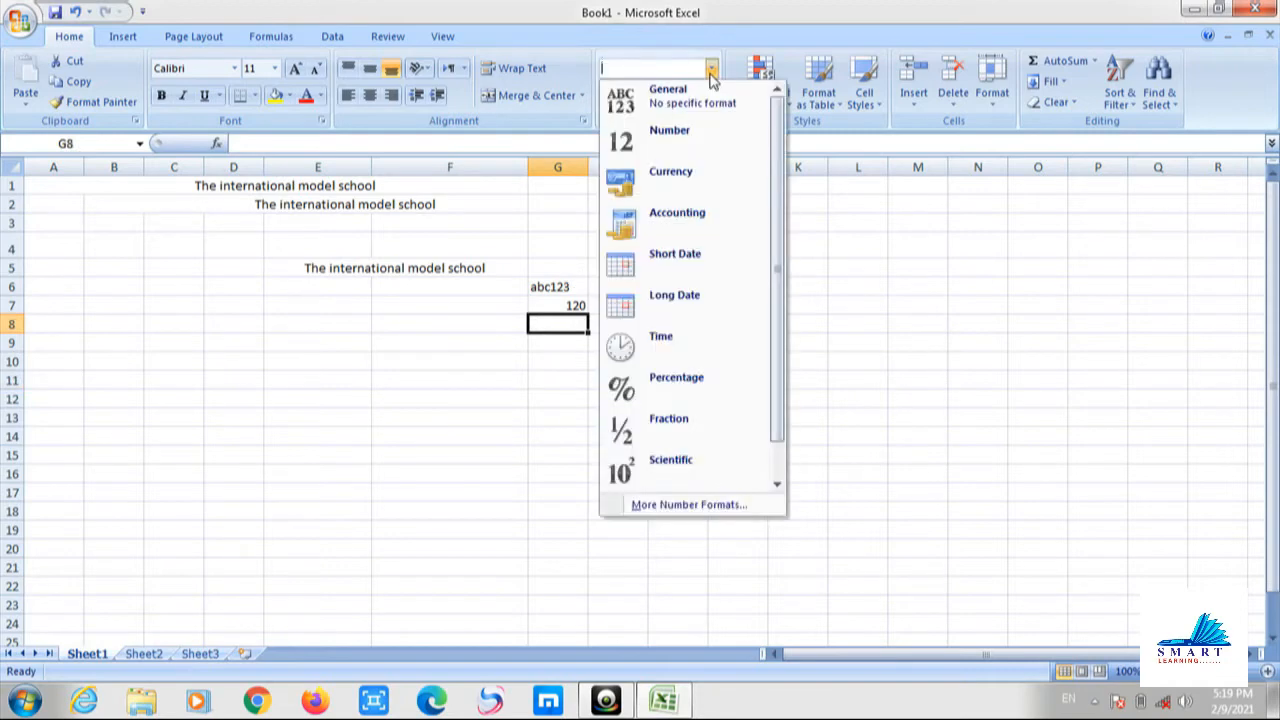
pyautogui.click(688, 143)
pyautogui.write('120')
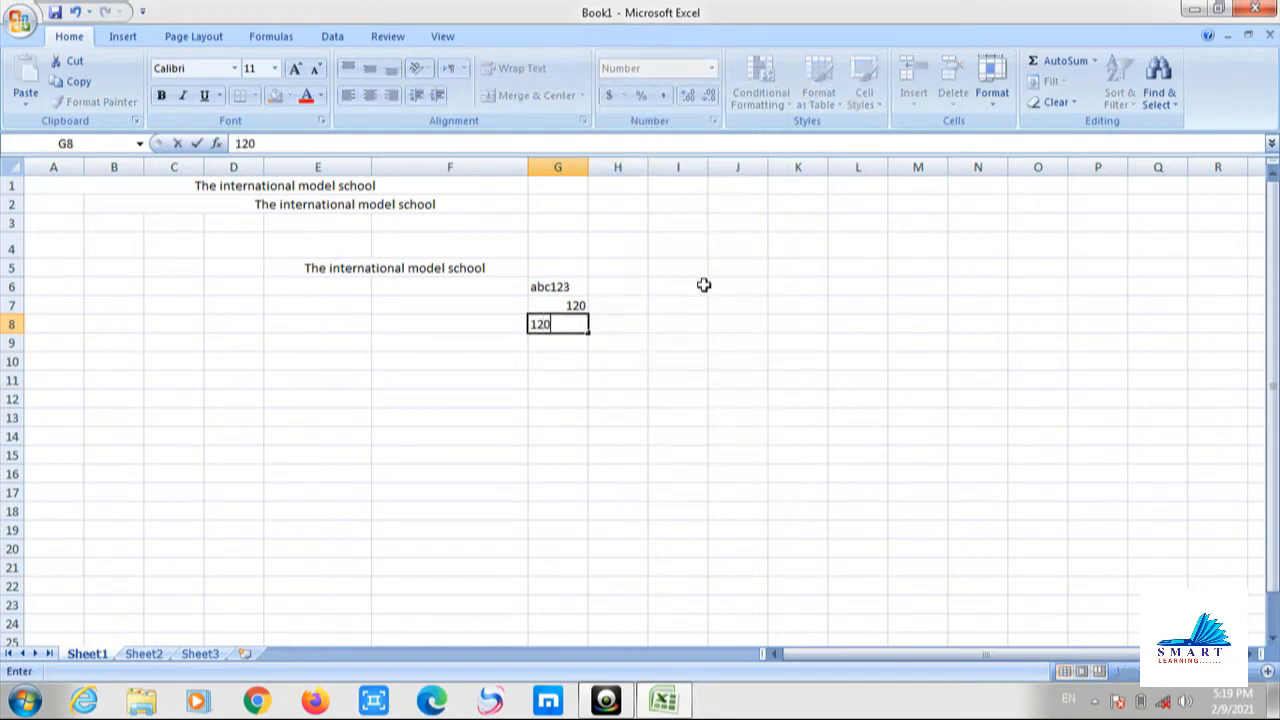
pyautogui.press('Return')
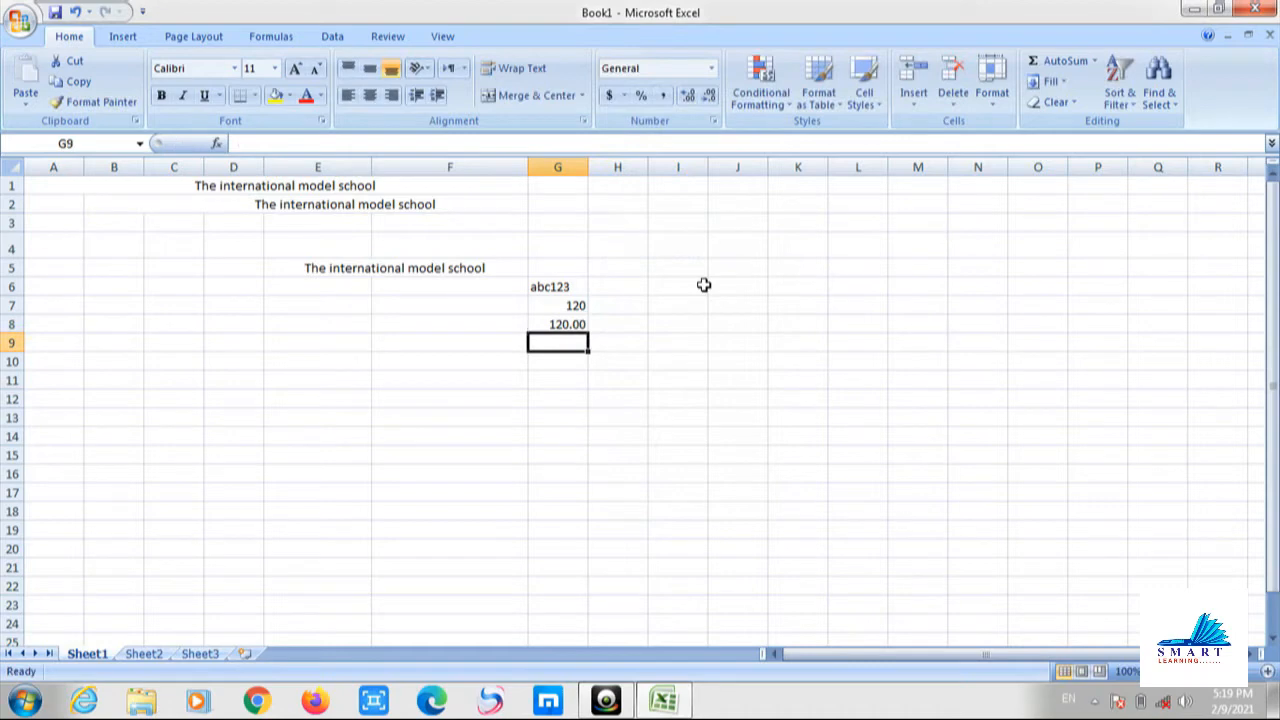
pyautogui.press('Up')
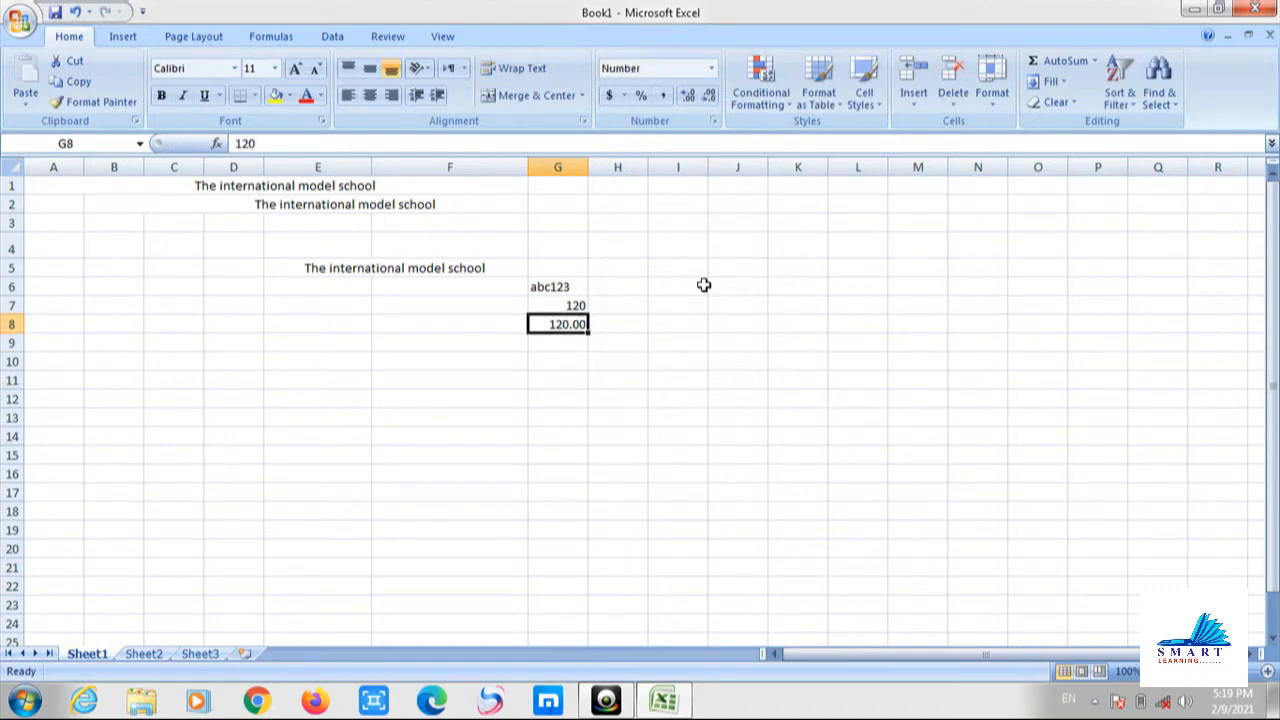
pyautogui.click(712, 68)
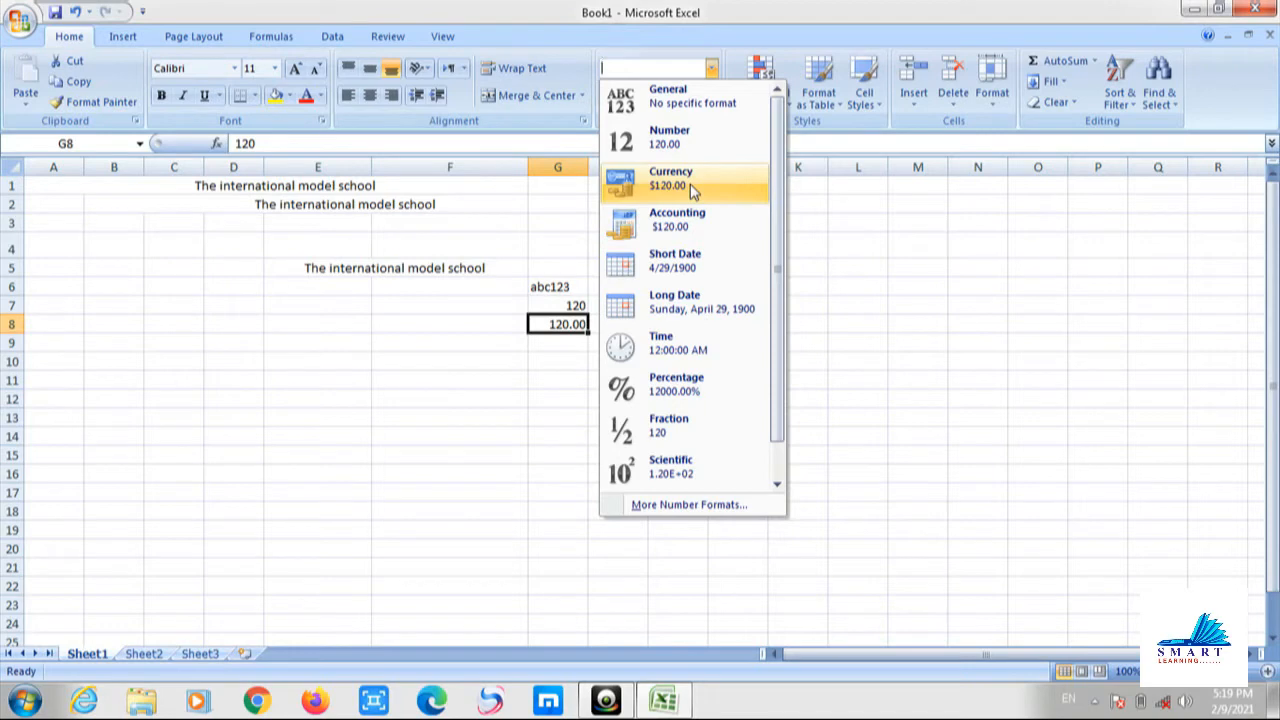
# Apply Currency to G8, then Euro accounting format so it shows € 120.00.
pyautogui.click(690, 186)
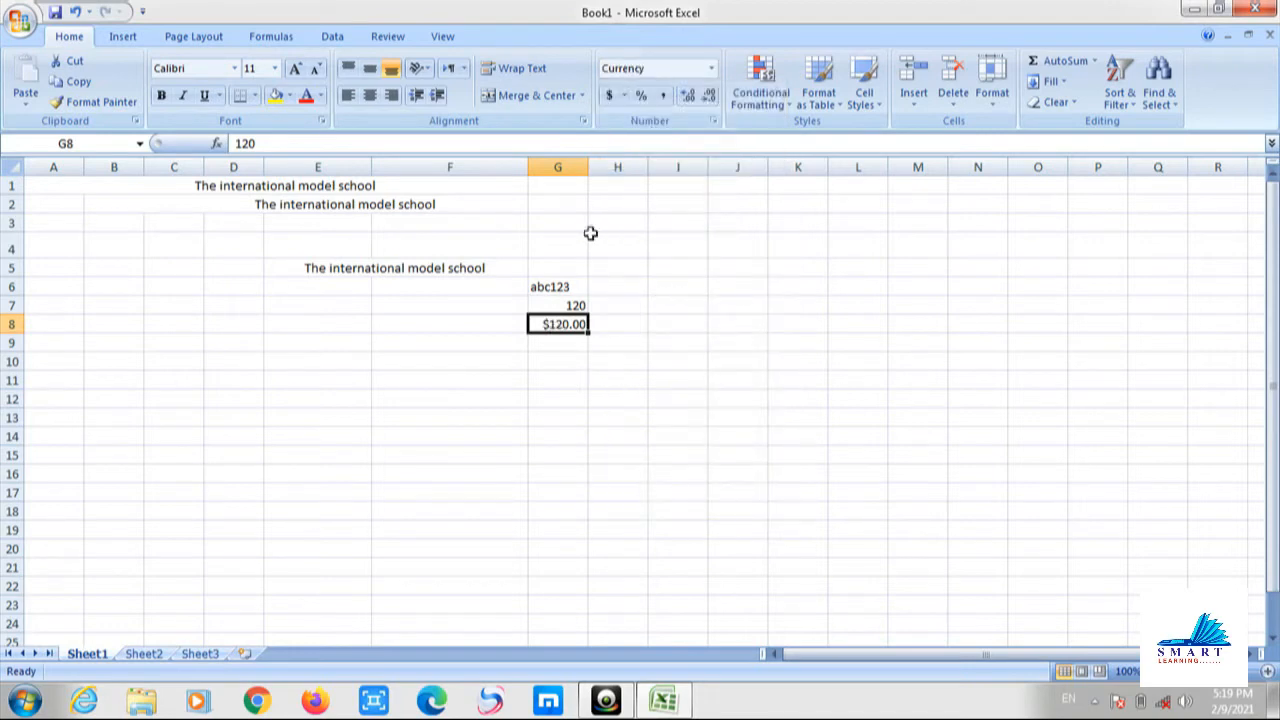
pyautogui.click(625, 96)
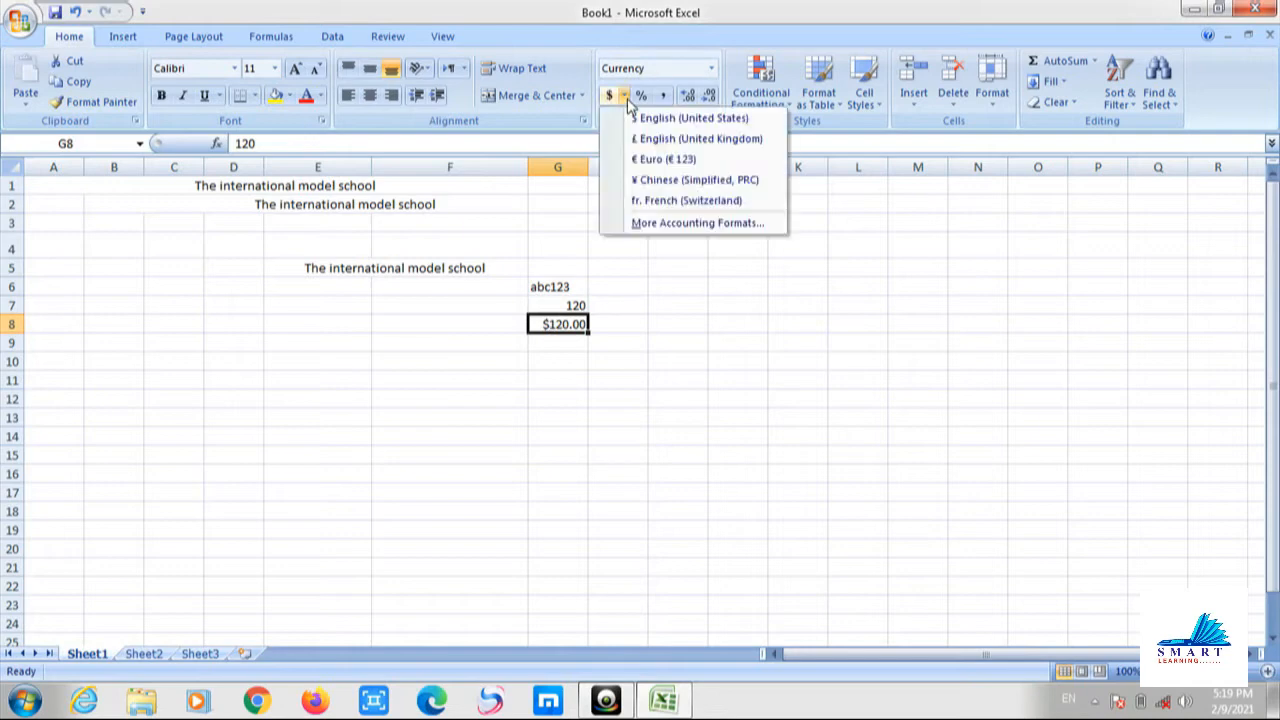
pyautogui.click(654, 158)
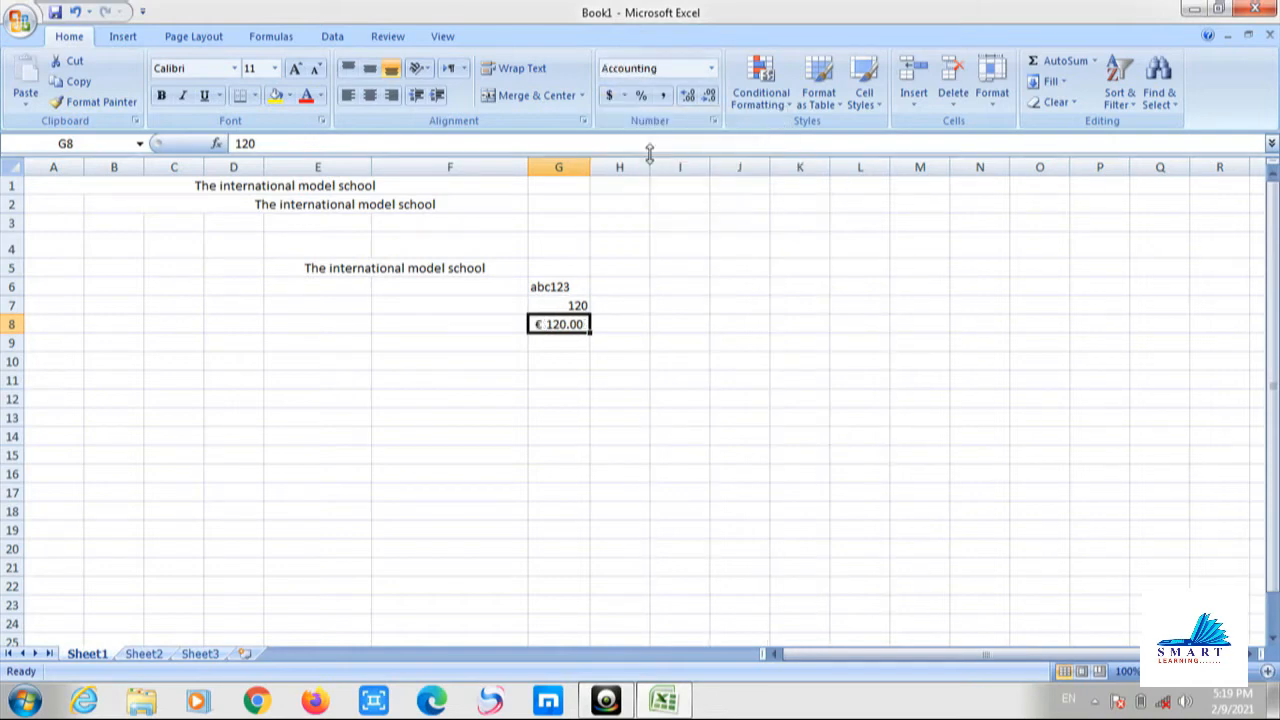
pyautogui.click(624, 96)
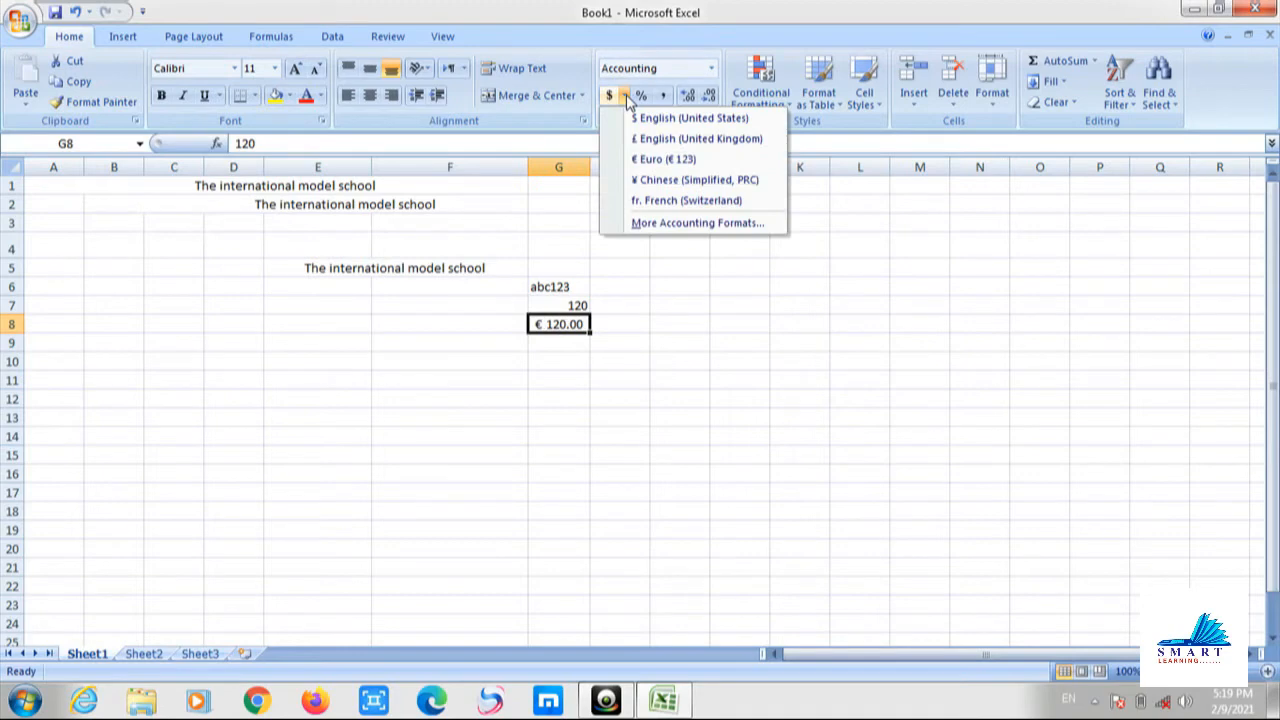
# In More Accounting Formats, set G8's symbol to the Serbian (Cyrillic, Montenegro) euro.
pyautogui.click(650, 226)
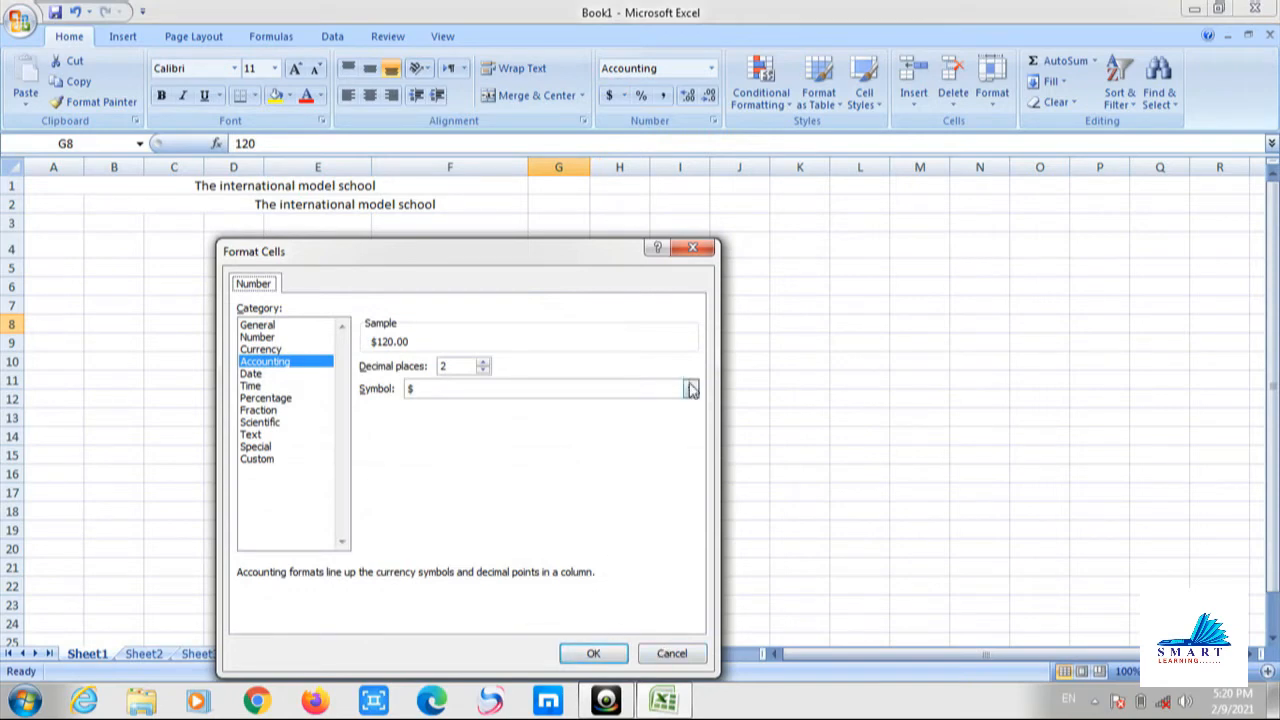
pyautogui.click(690, 388)
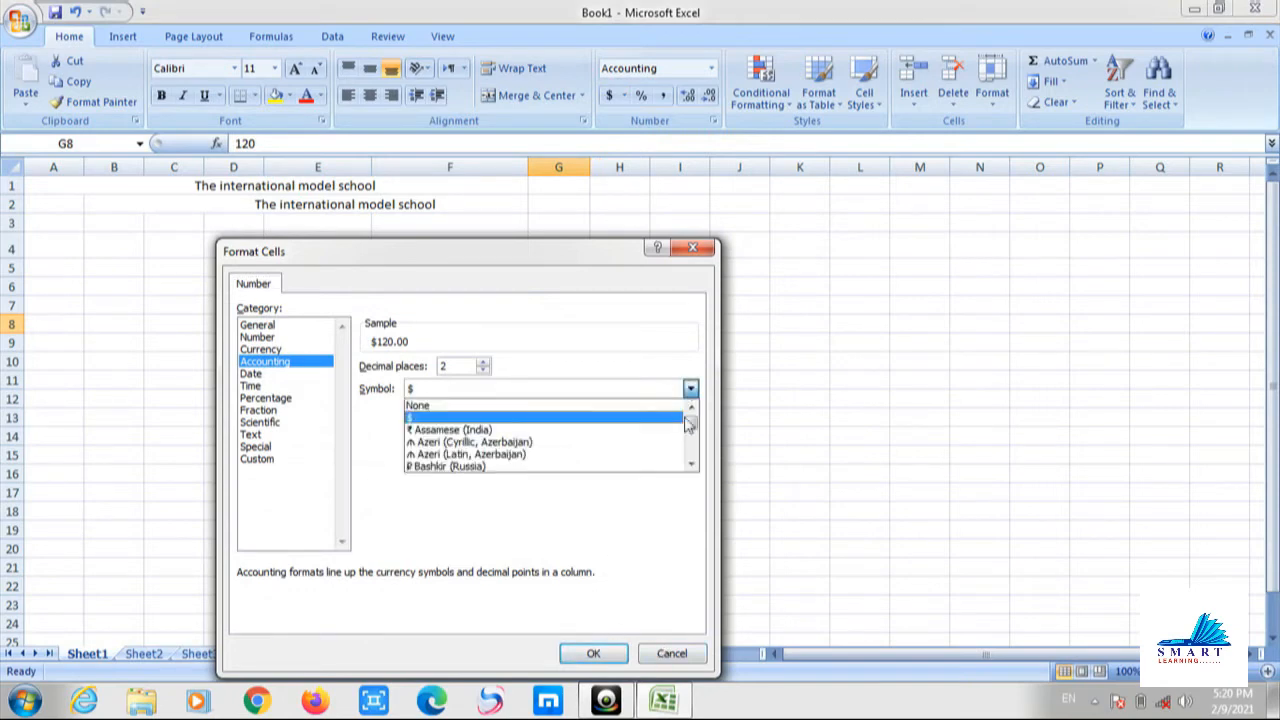
pyautogui.moveTo(690, 466); pyautogui.dragTo(690, 466)
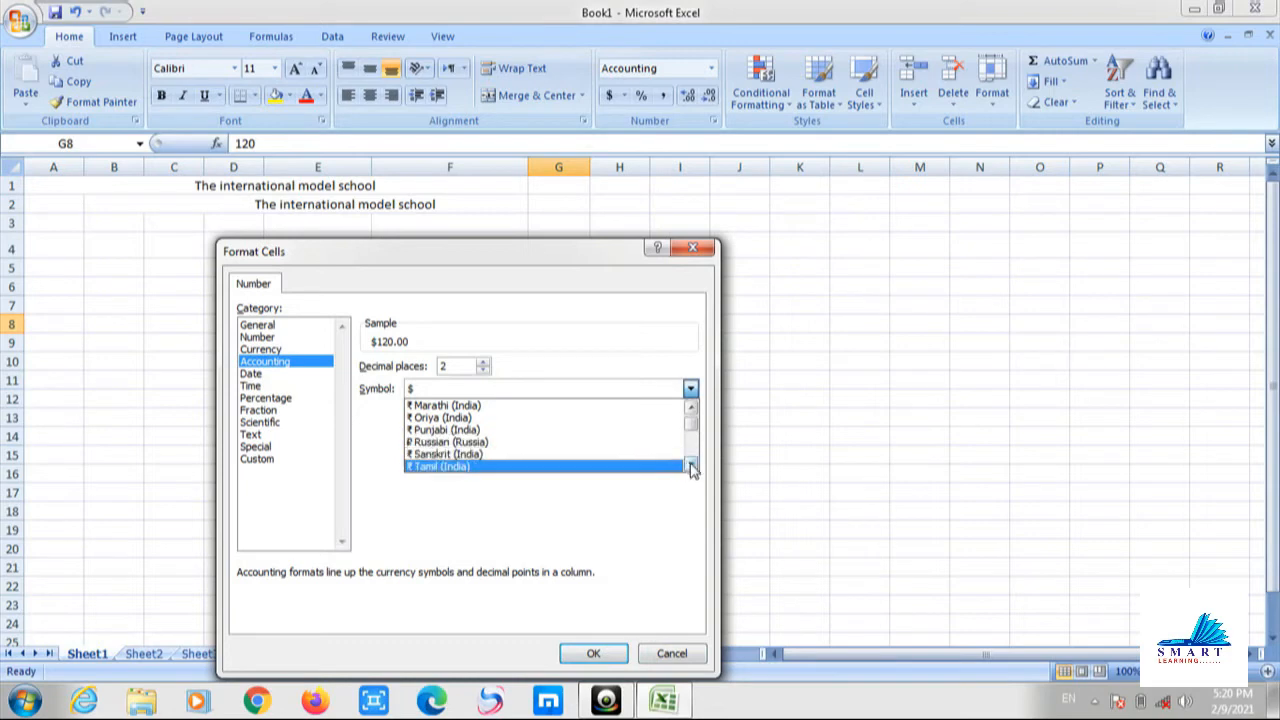
pyautogui.moveTo(691, 470); pyautogui.dragTo(691, 470)
pyautogui.click(570, 432)
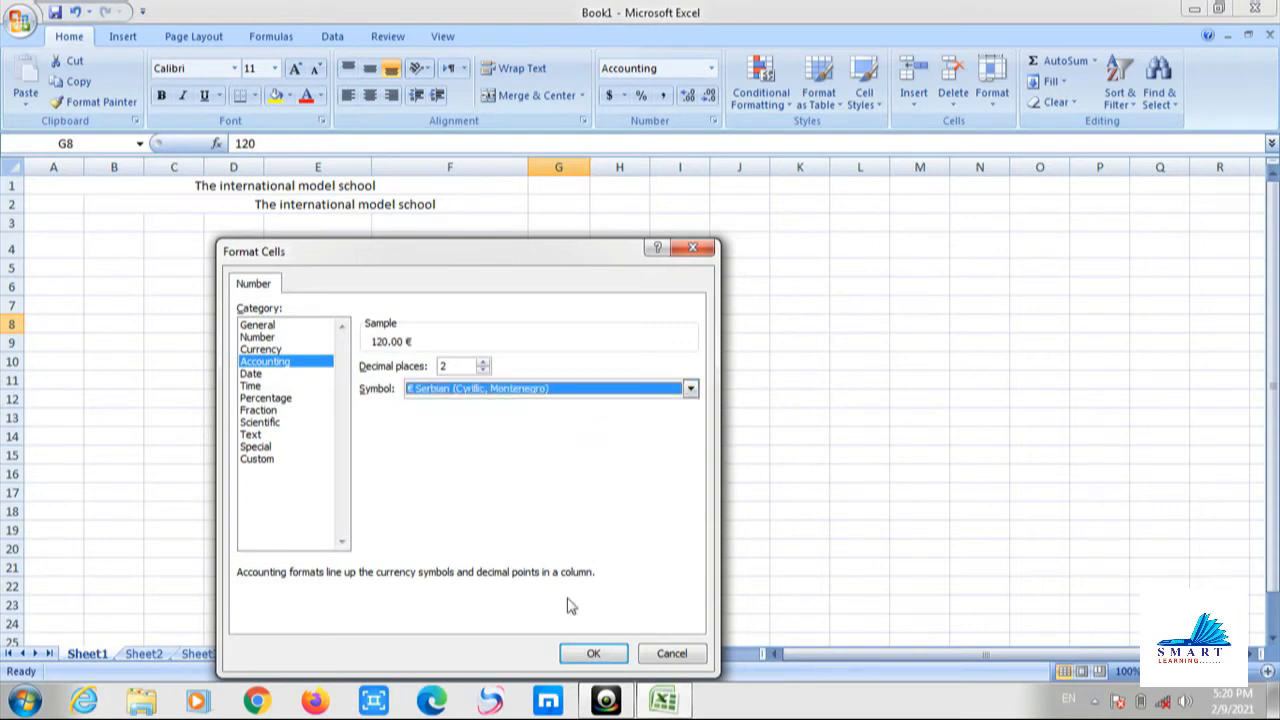
pyautogui.click(592, 652)
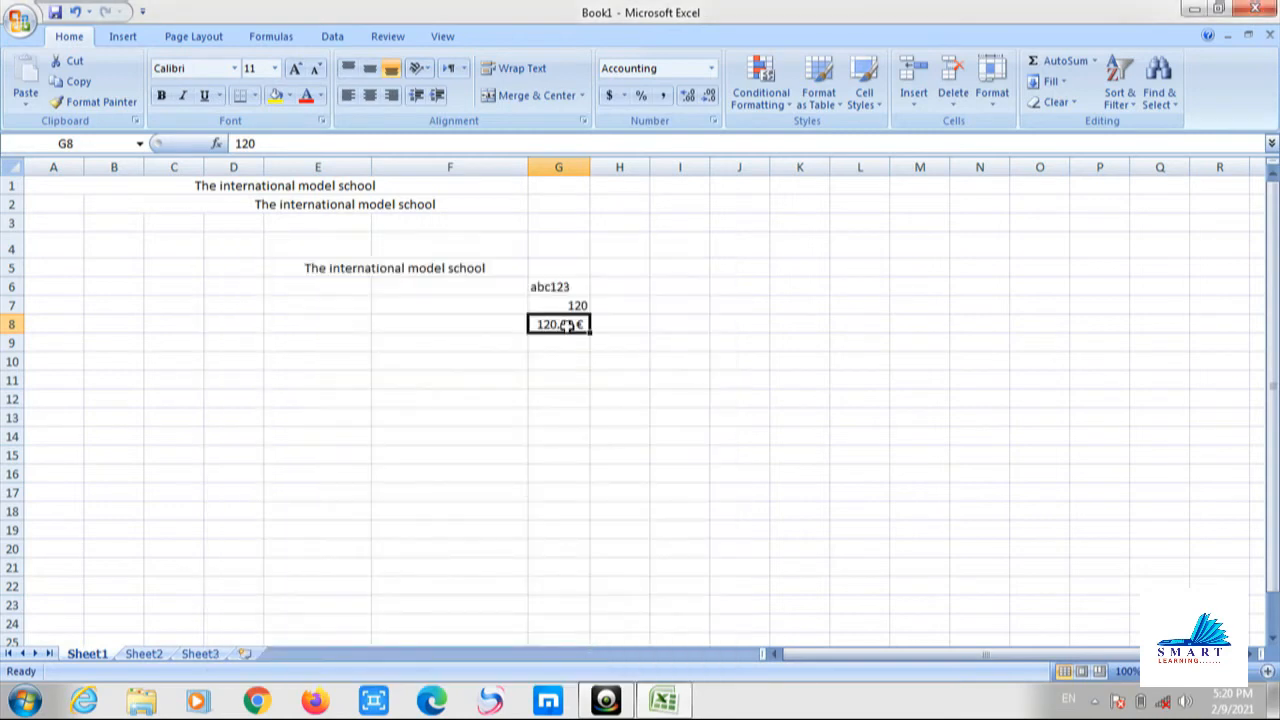
# Try Accounting, Short Date, Long Date and Time formats on G8.
pyautogui.click(711, 68)
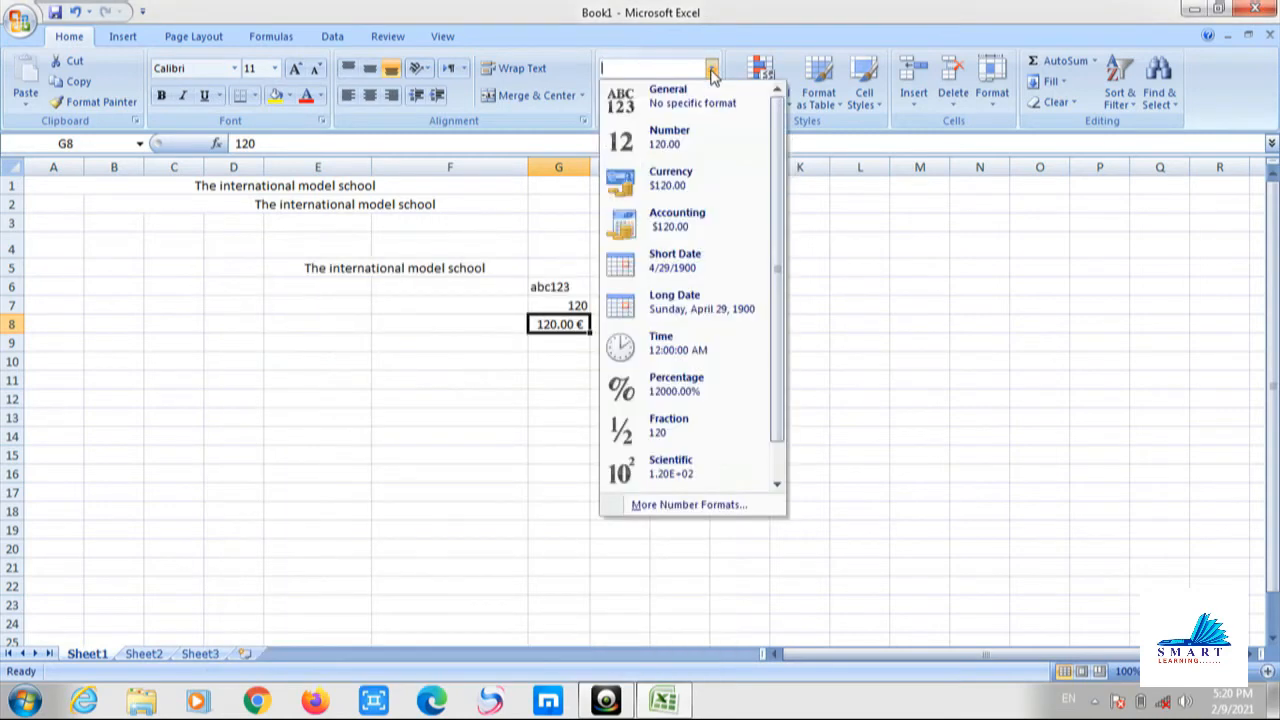
pyautogui.click(705, 214)
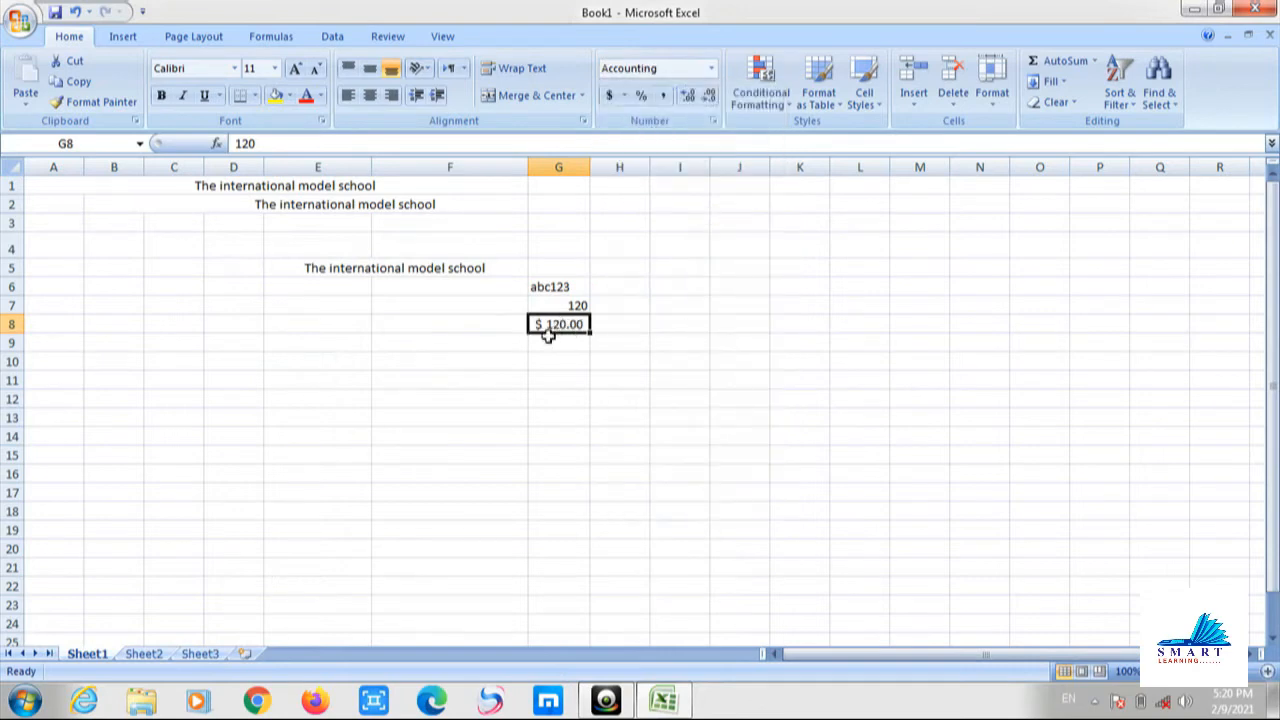
pyautogui.click(712, 69)
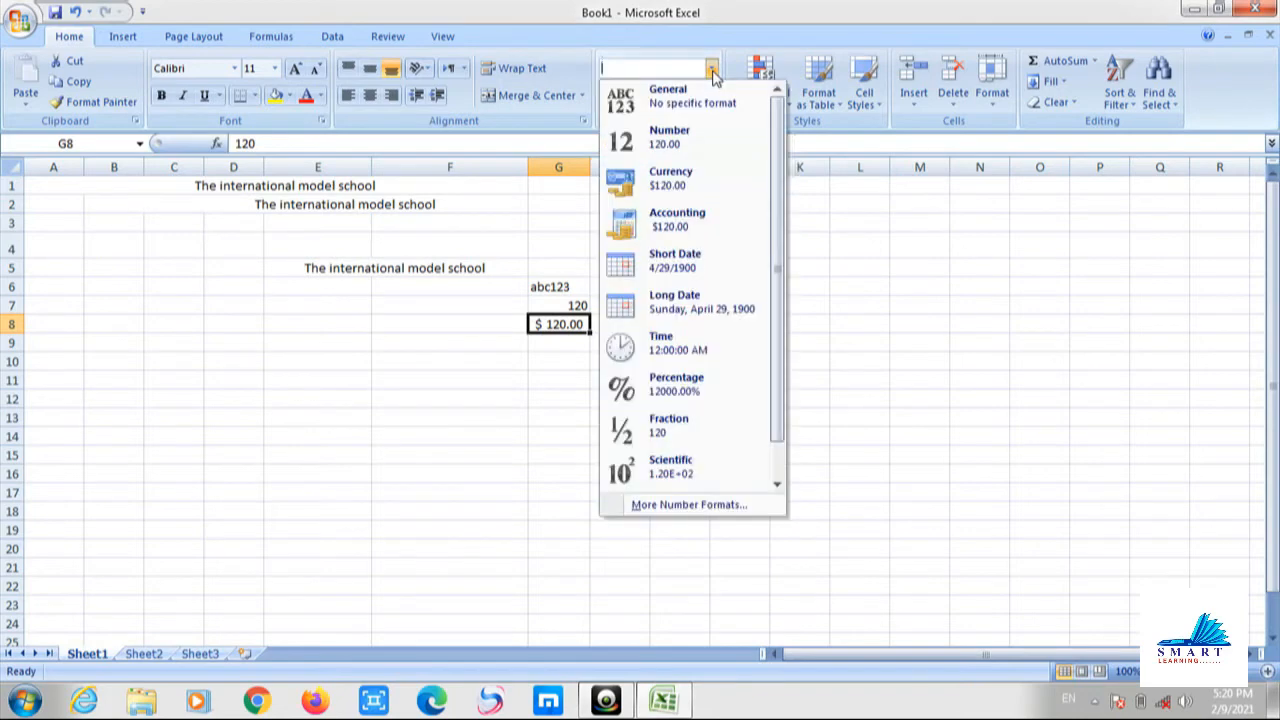
pyautogui.click(692, 266)
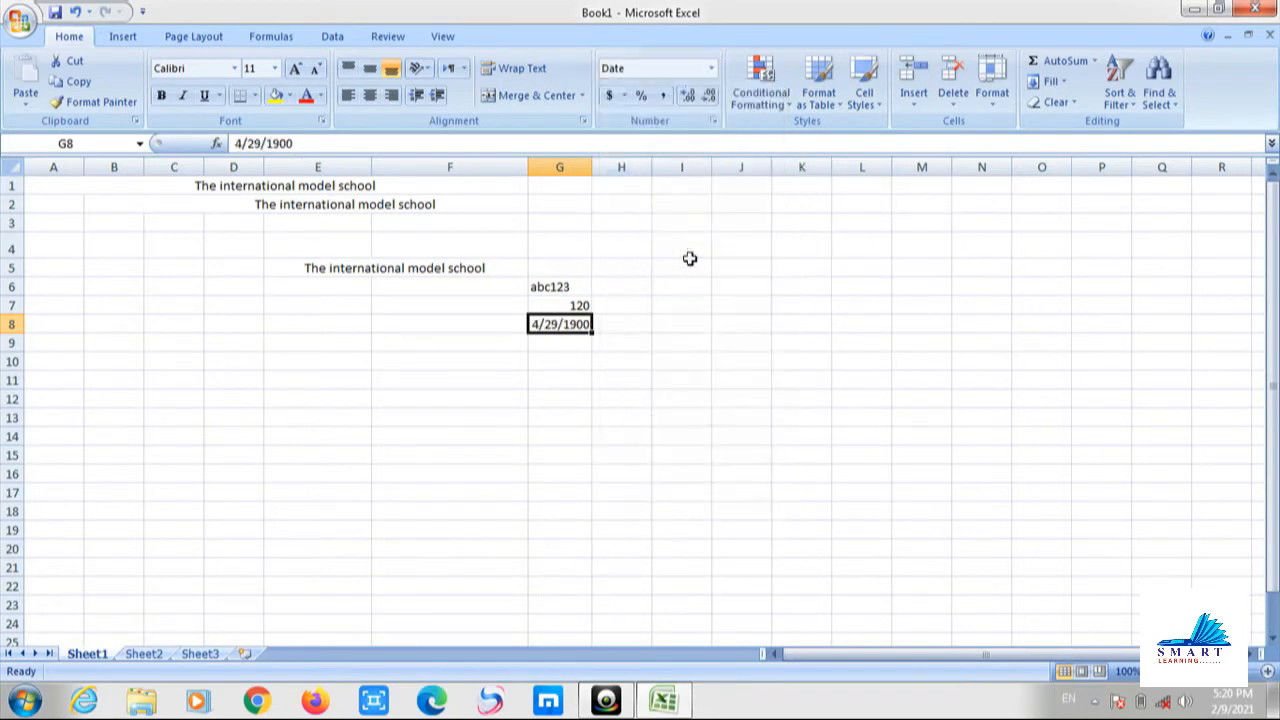
pyautogui.click(711, 68)
pyautogui.click(698, 308)
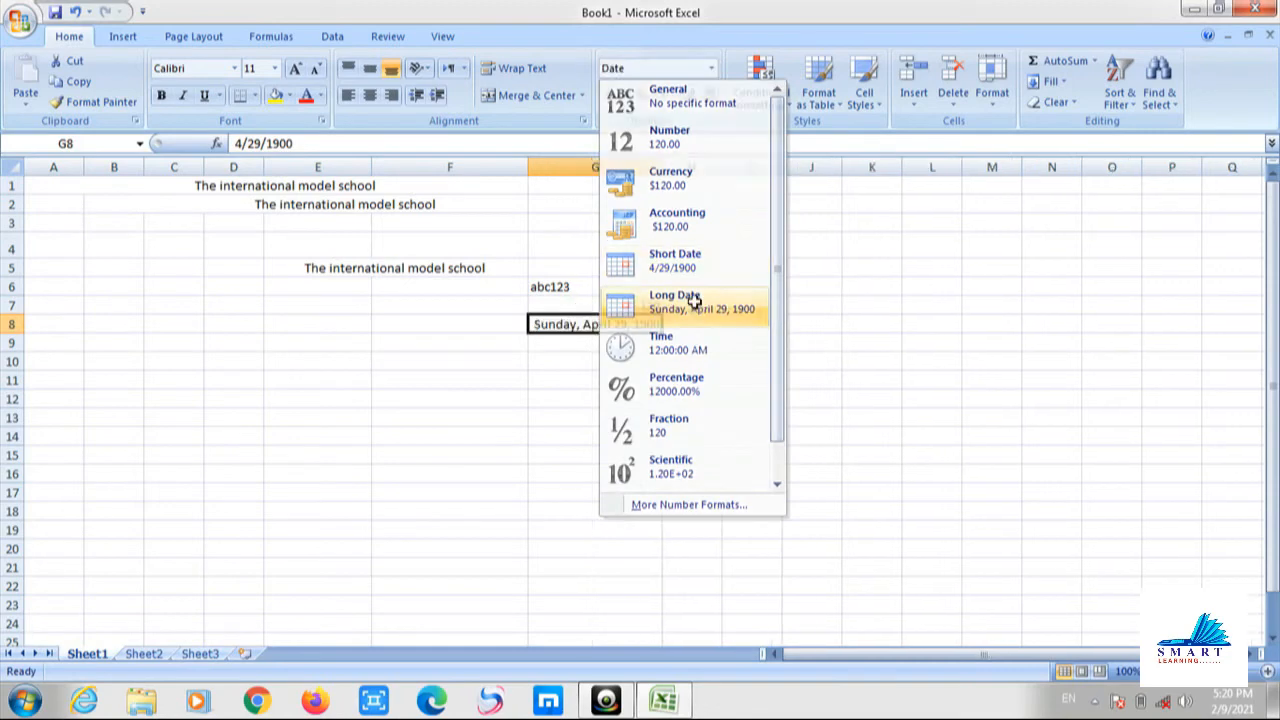
pyautogui.click(711, 68)
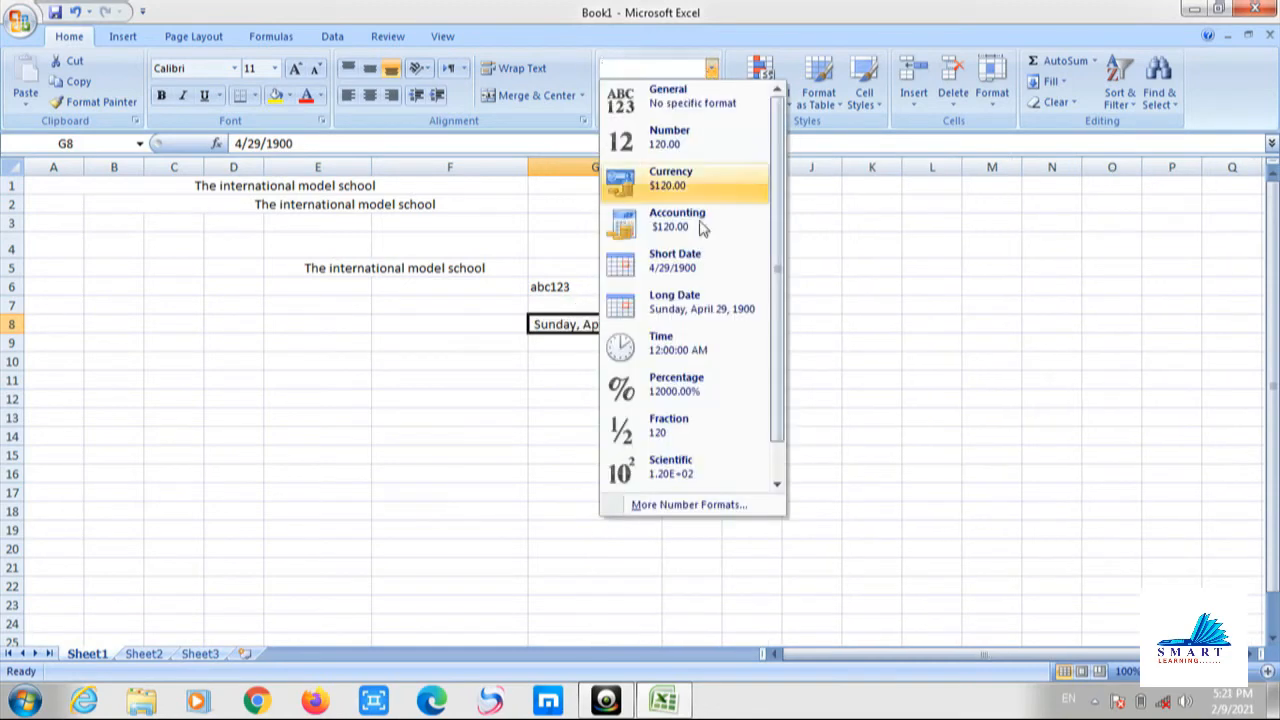
pyautogui.click(703, 346)
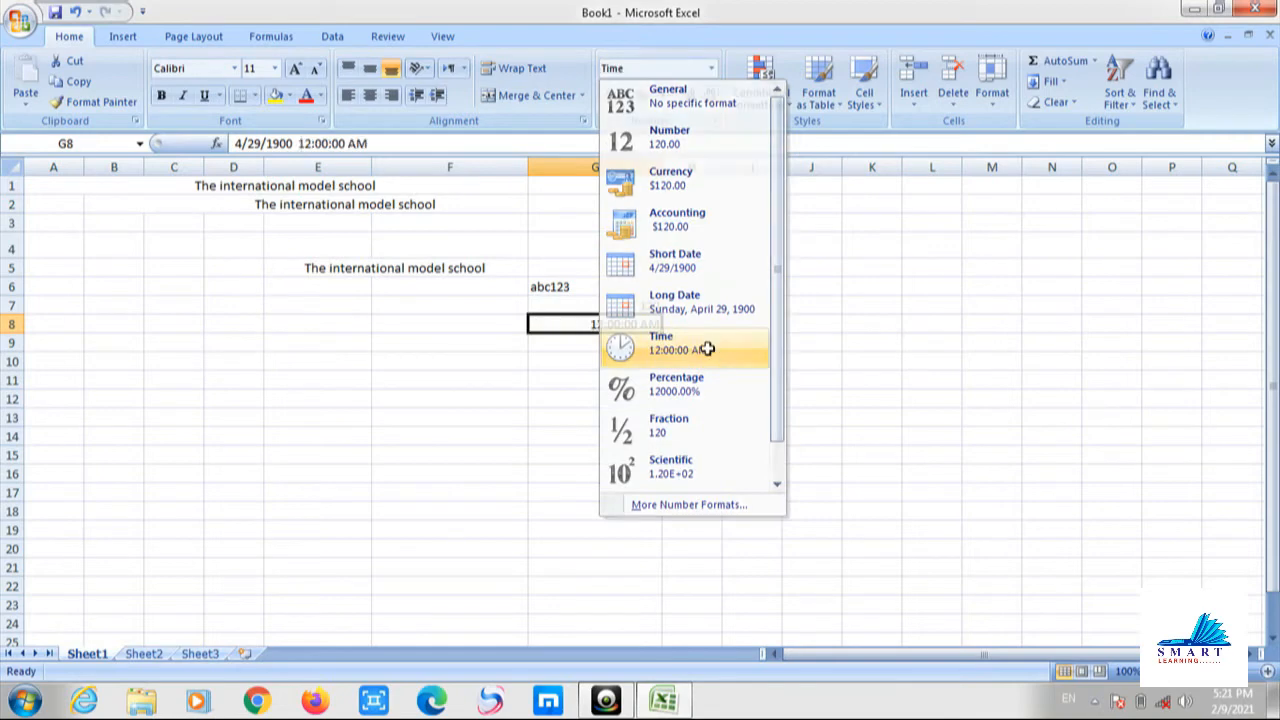
# Show G8 as a percentage, a fraction, then scientific notation 1.20E+02.
pyautogui.click(712, 70)
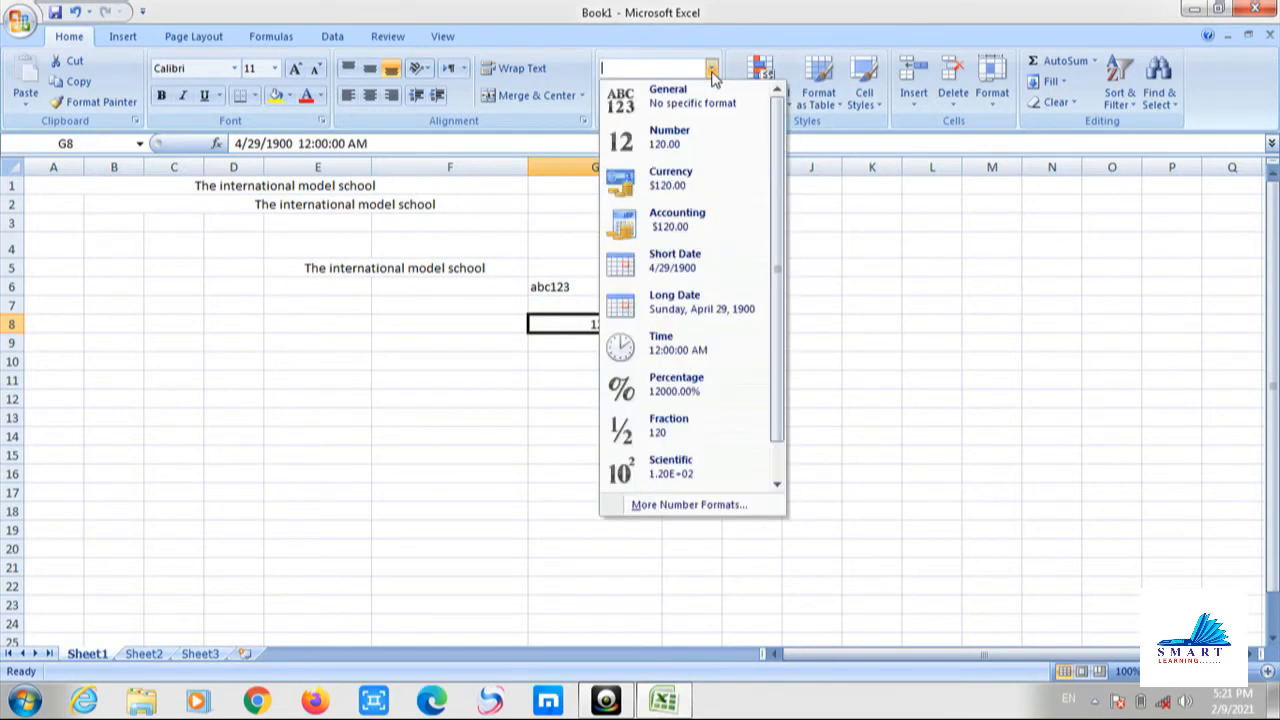
pyautogui.click(716, 398)
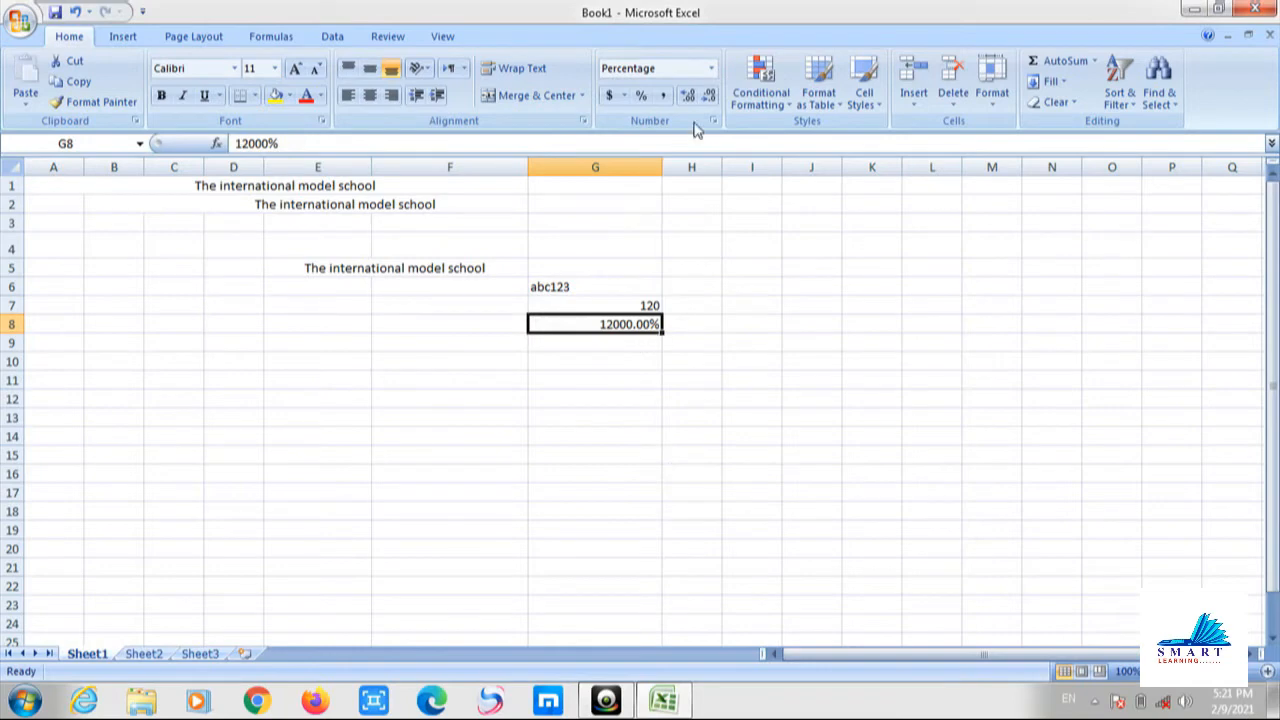
pyautogui.click(712, 68)
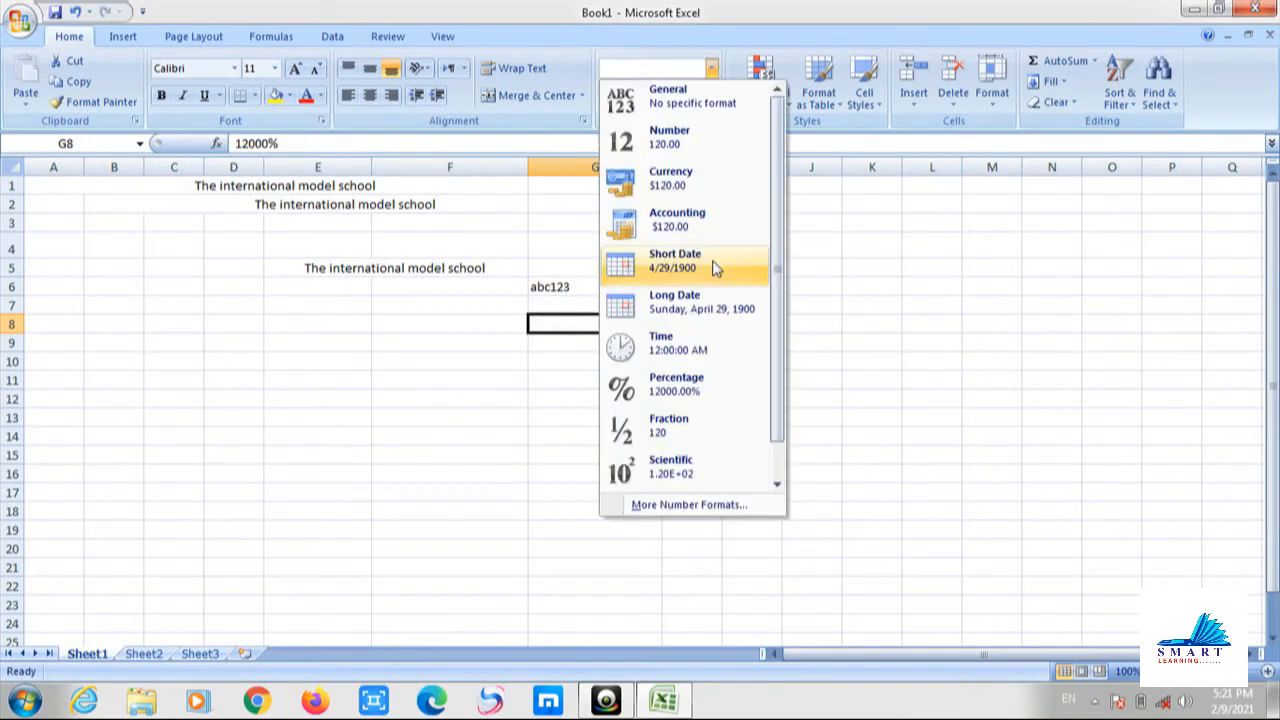
pyautogui.click(704, 421)
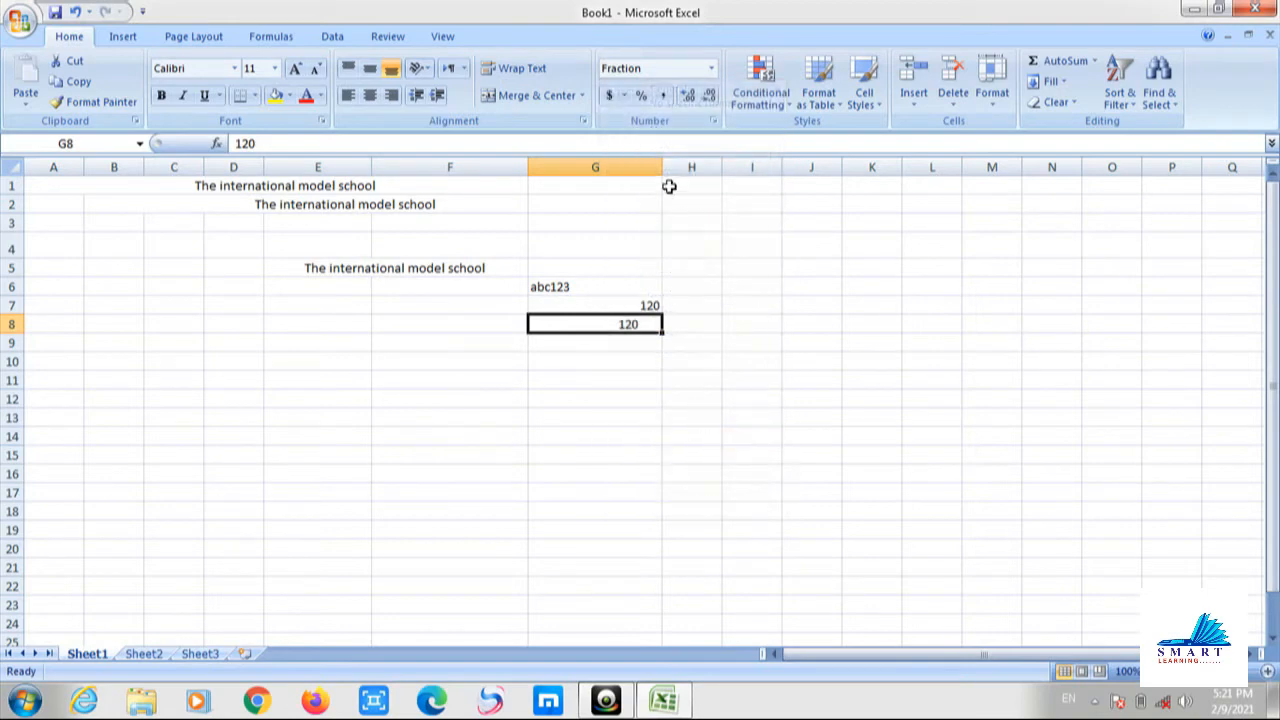
pyautogui.click(712, 68)
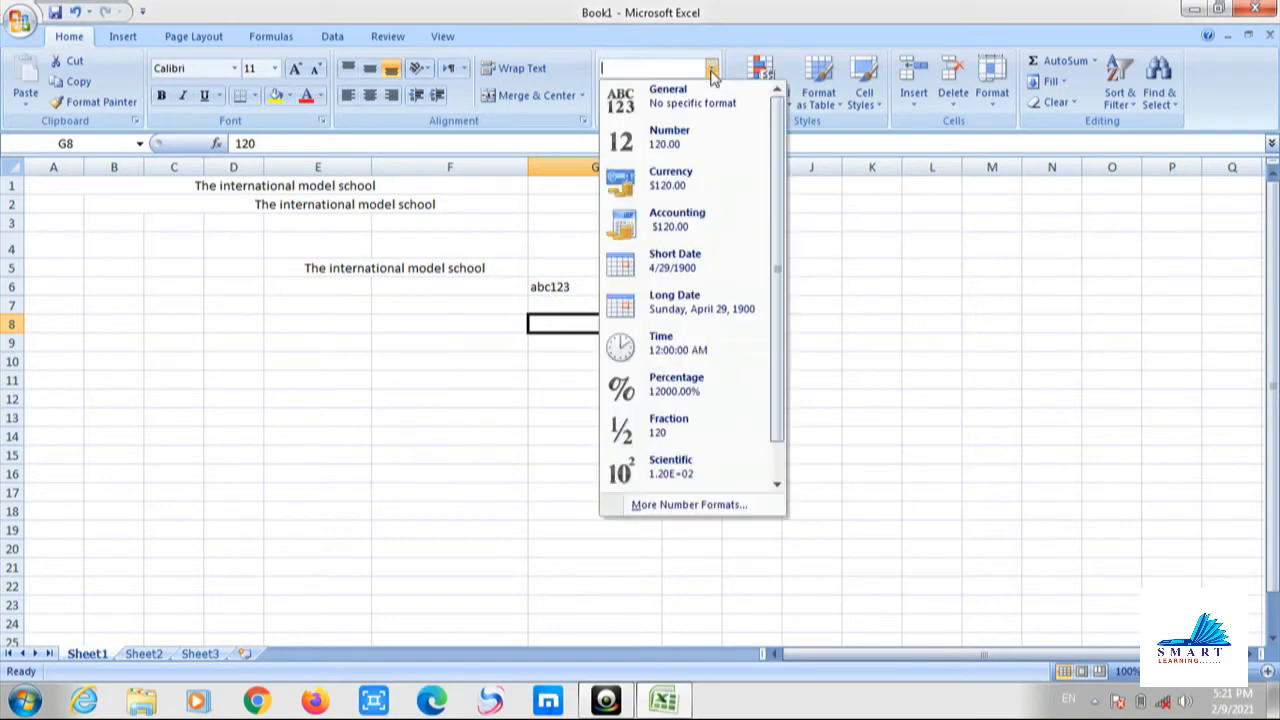
pyautogui.click(724, 470)
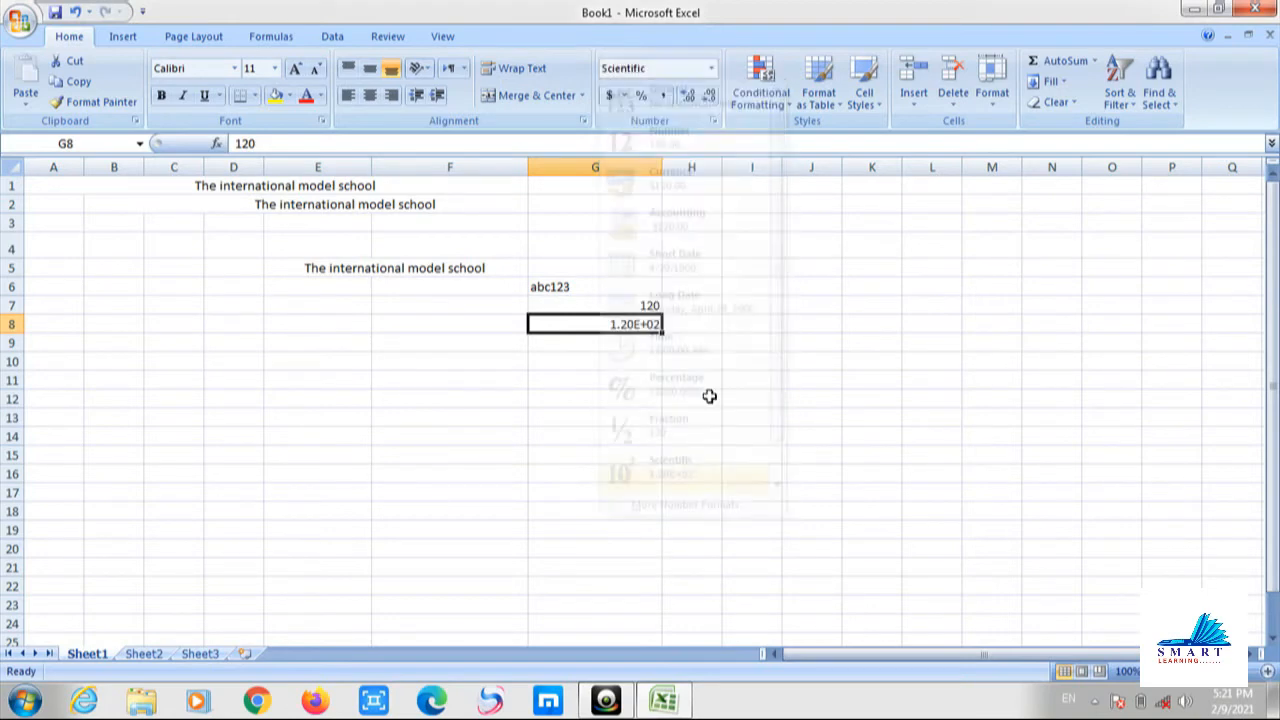
# Format G8 as Text so 120 sits left-aligned.
pyautogui.click(711, 68)
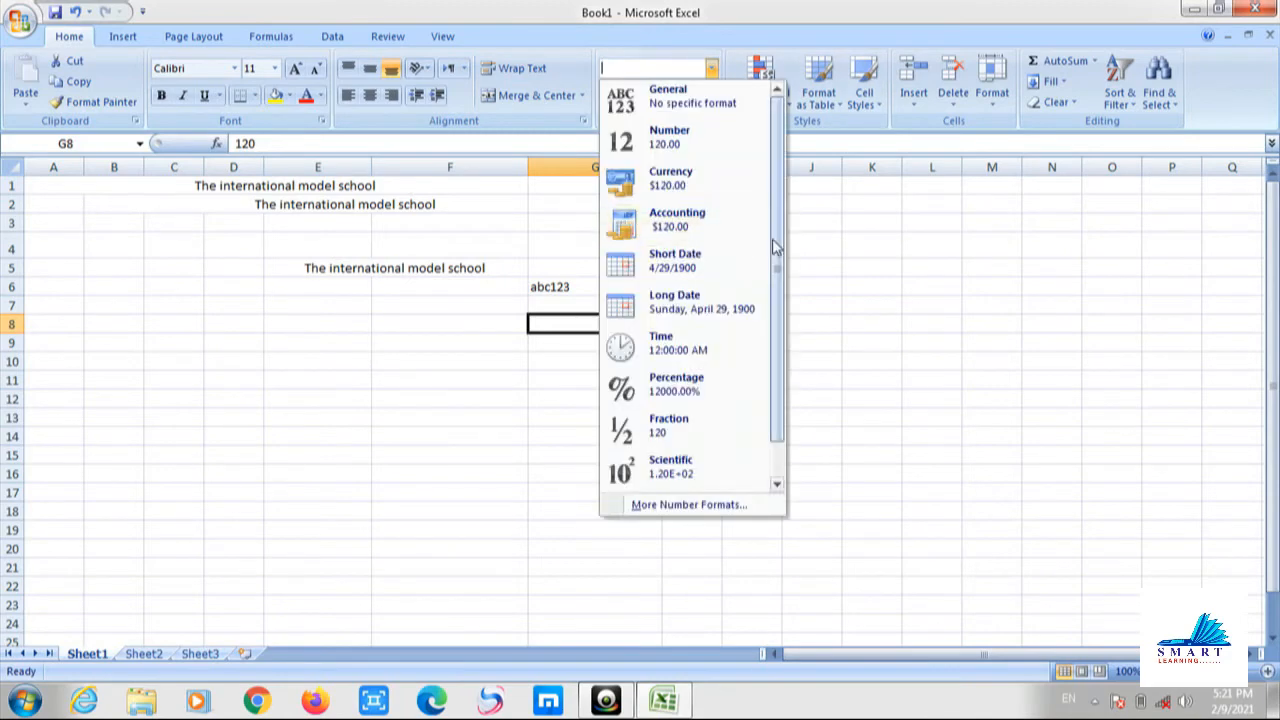
pyautogui.scroll(-1, 775, 248)
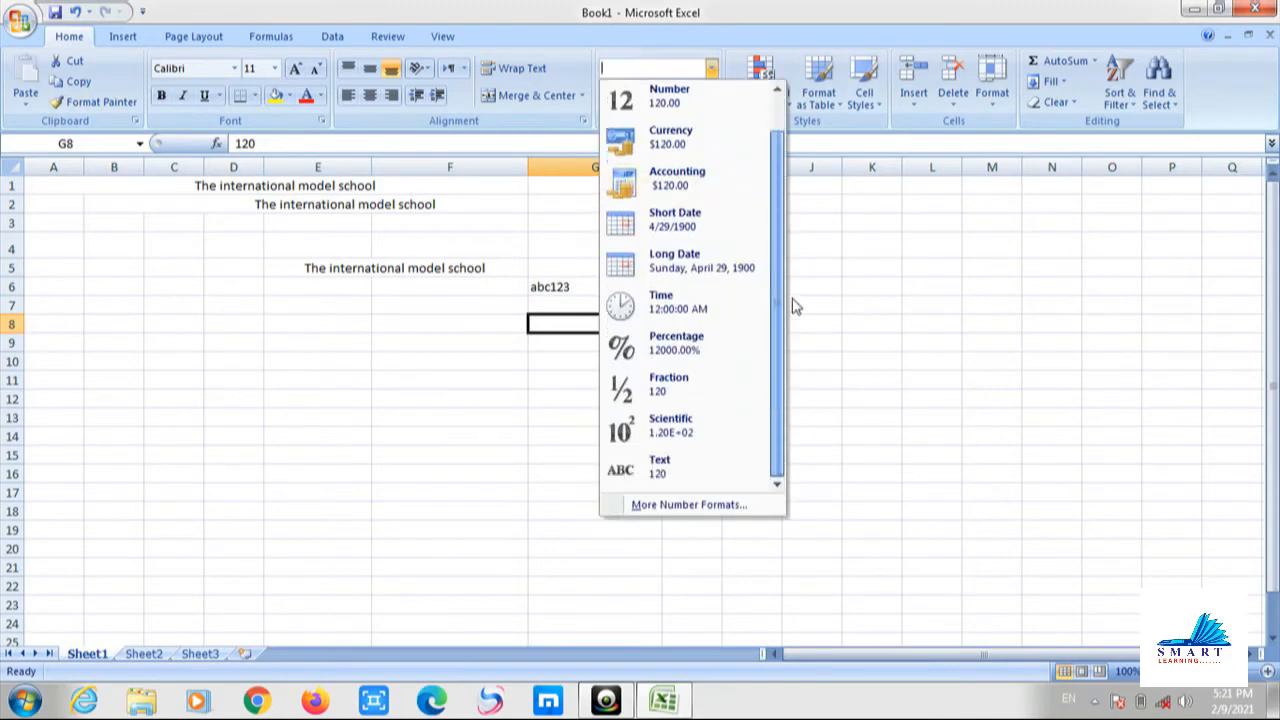
pyautogui.click(690, 470)
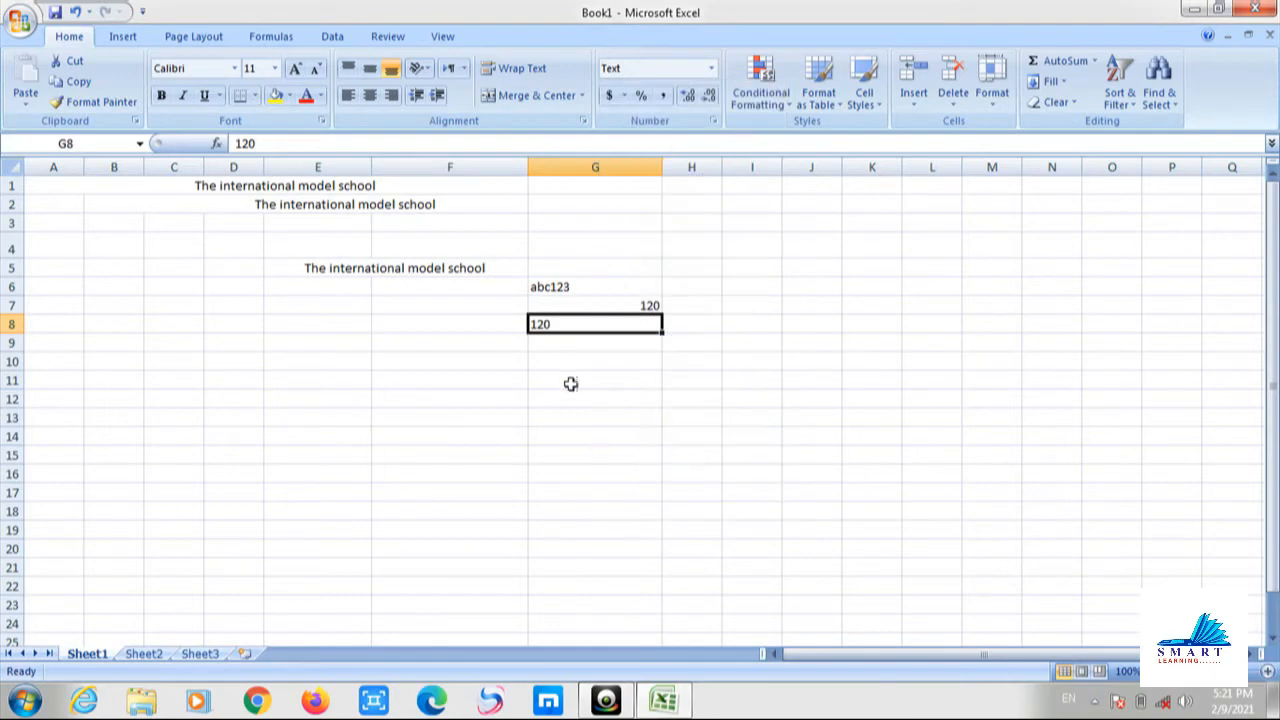
pyautogui.click(579, 297)
pyautogui.click(569, 323)
# Delete the contents of C1:G11 on Sheet1, then go to Sheet2.
pyautogui.click(574, 271)
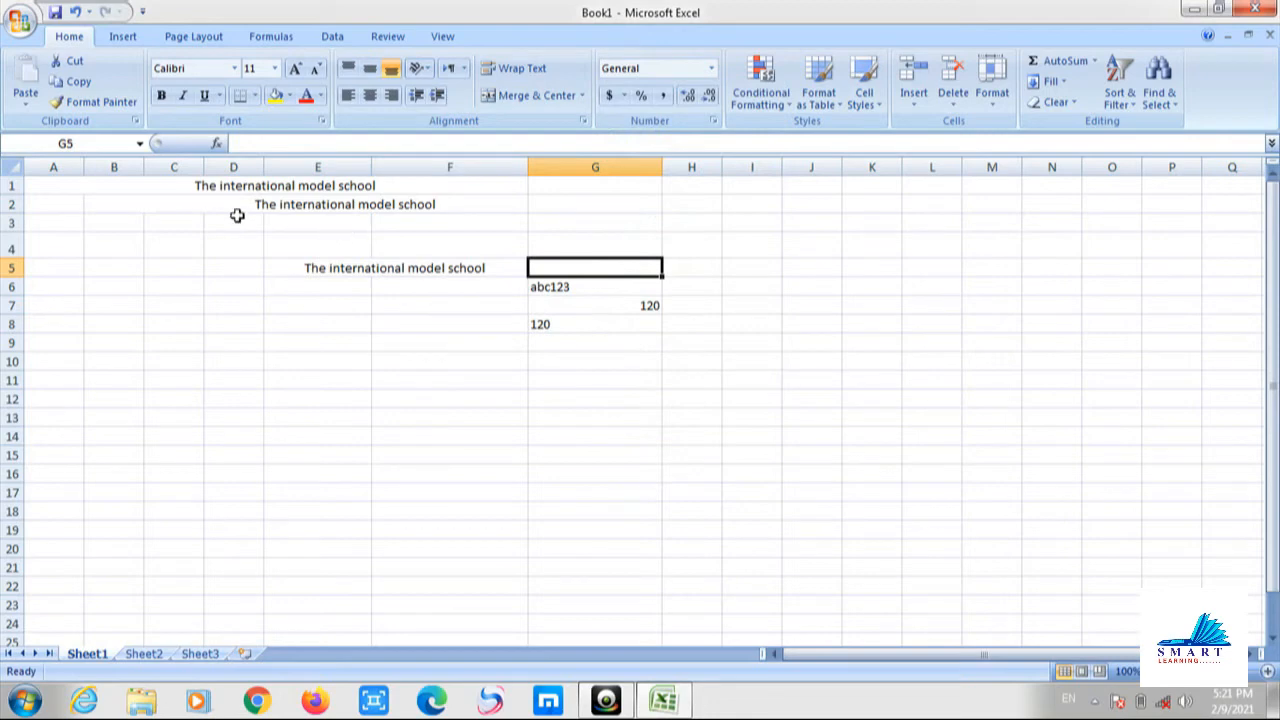
pyautogui.moveTo(191, 184); pyautogui.dragTo(636, 371)
pyautogui.press('Delete')
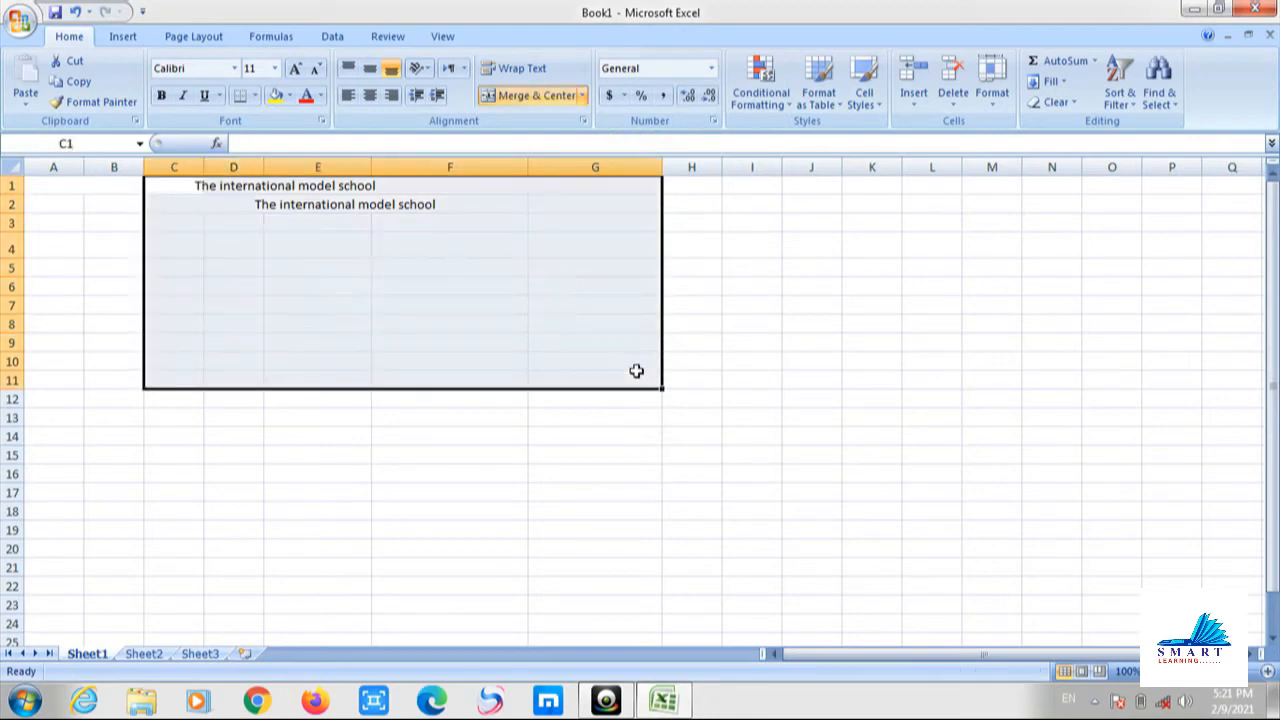
pyautogui.click(580, 340)
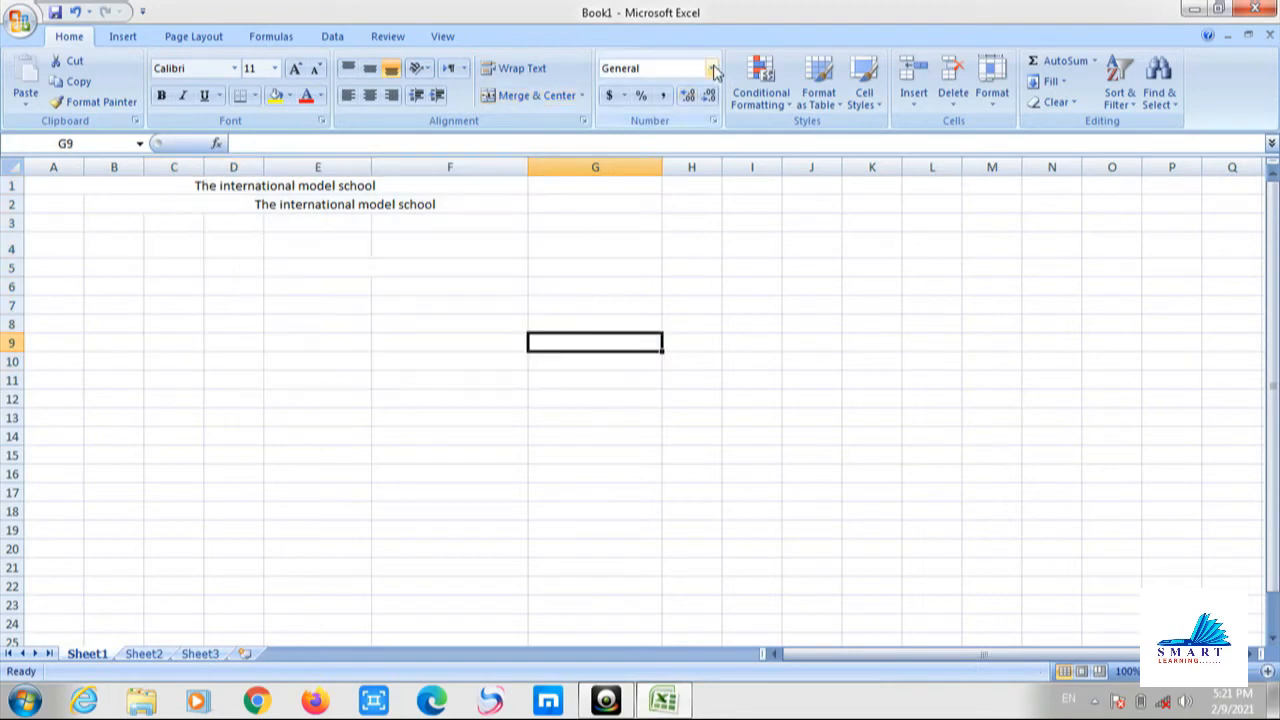
pyautogui.click(426, 286)
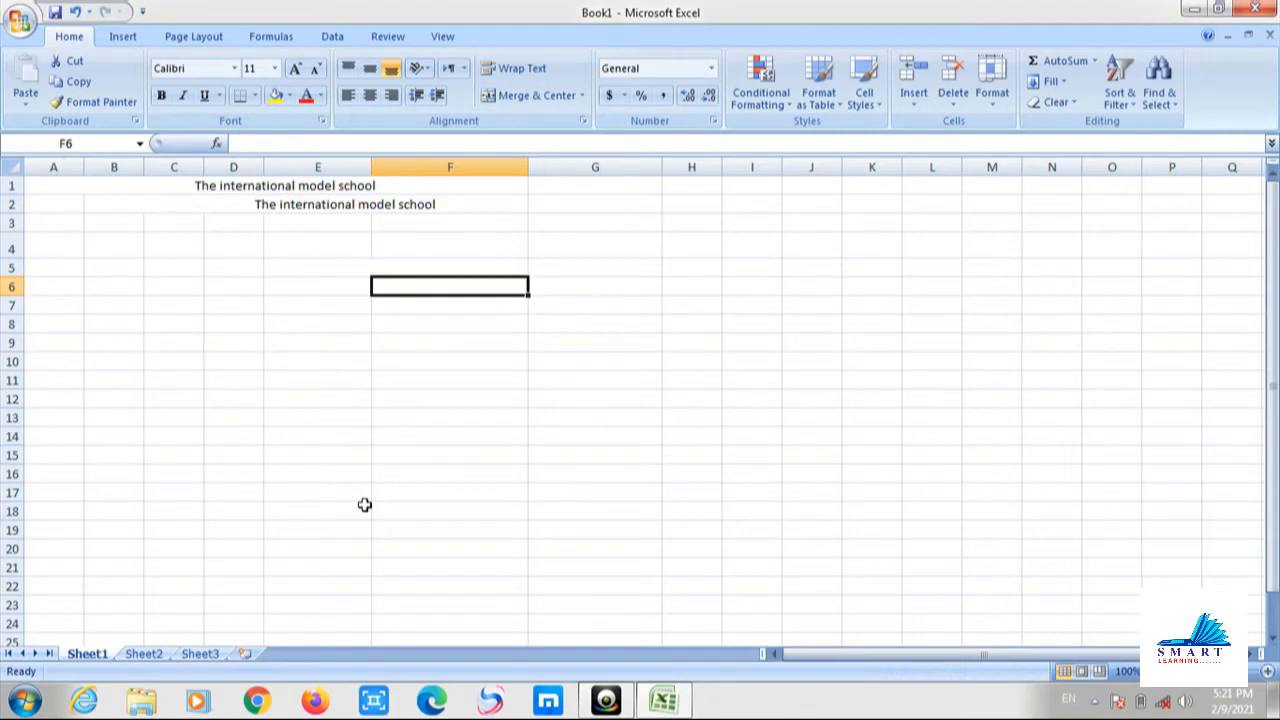
pyautogui.click(146, 654)
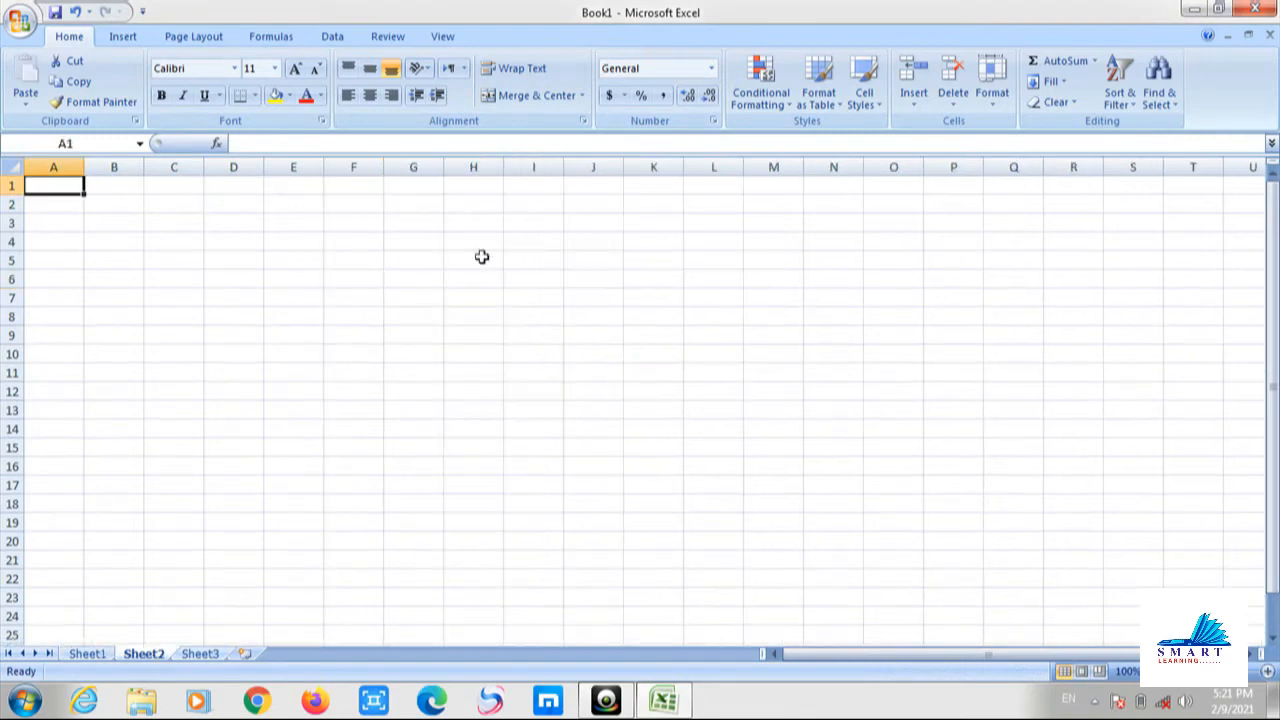
# Enter 1000 in H4, try Percent Style, then apply Comma Style for 1,000.00.
pyautogui.click(577, 286)
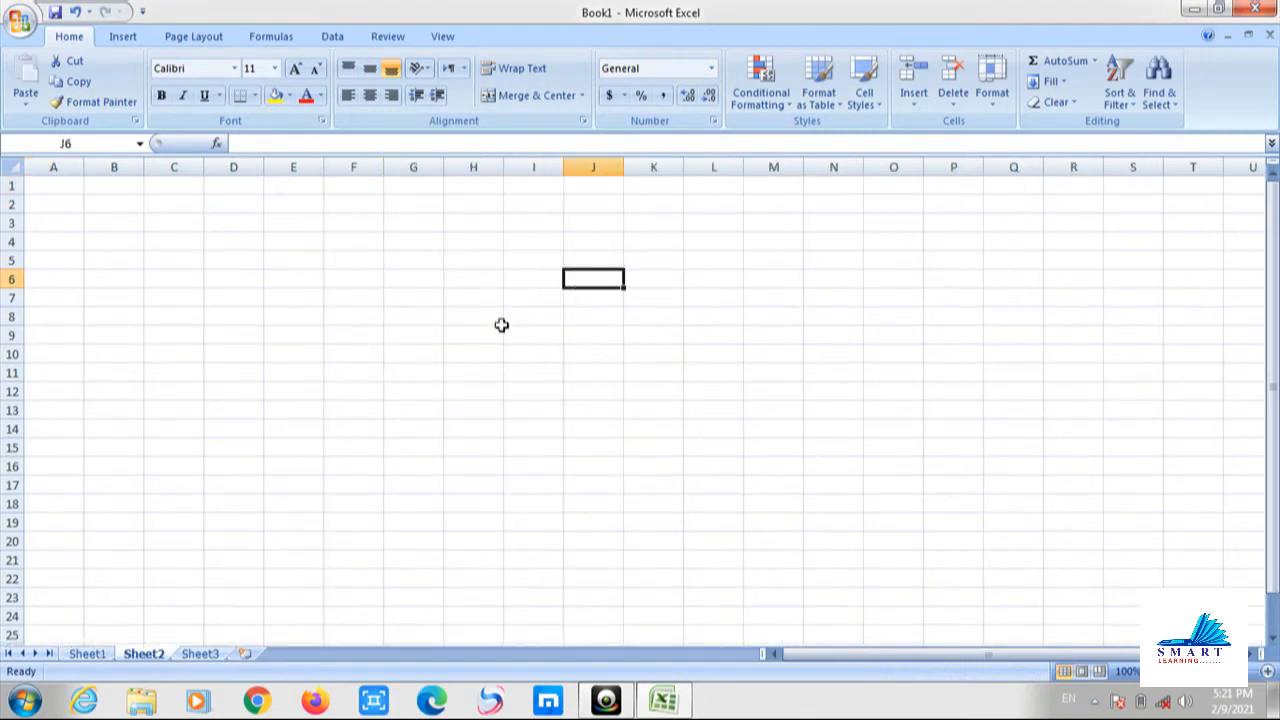
pyautogui.click(486, 246)
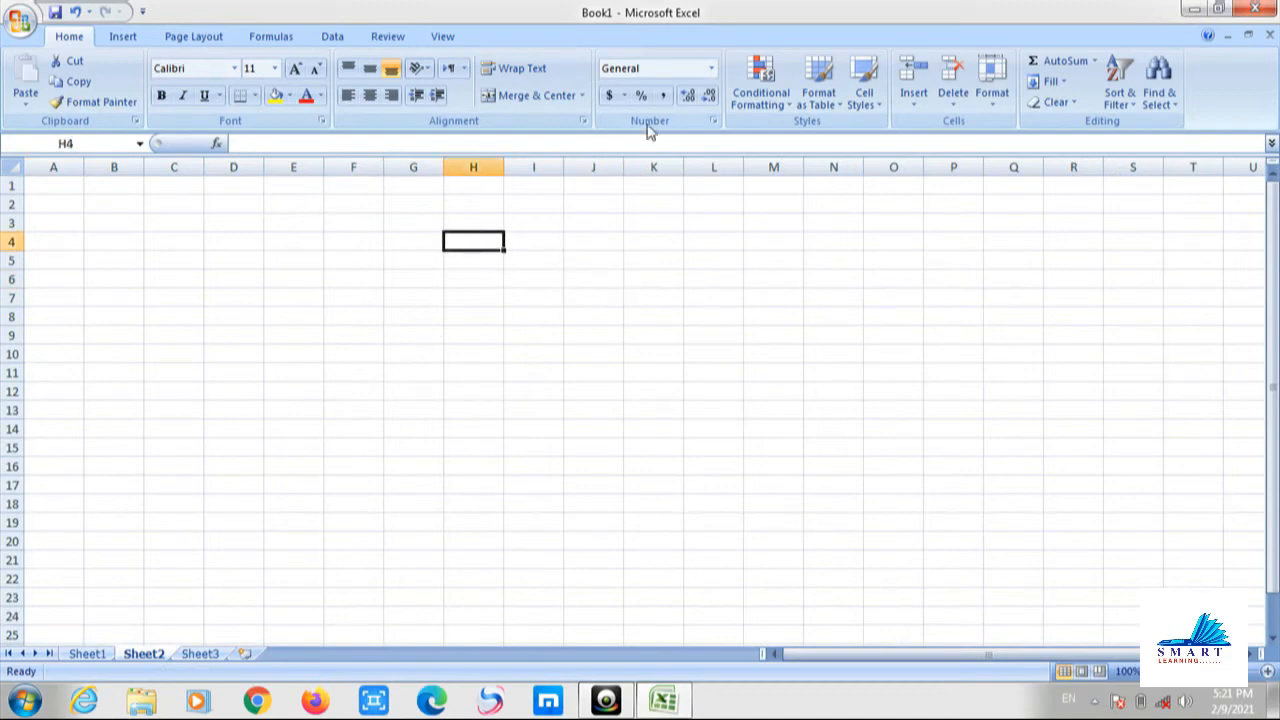
pyautogui.write('1')
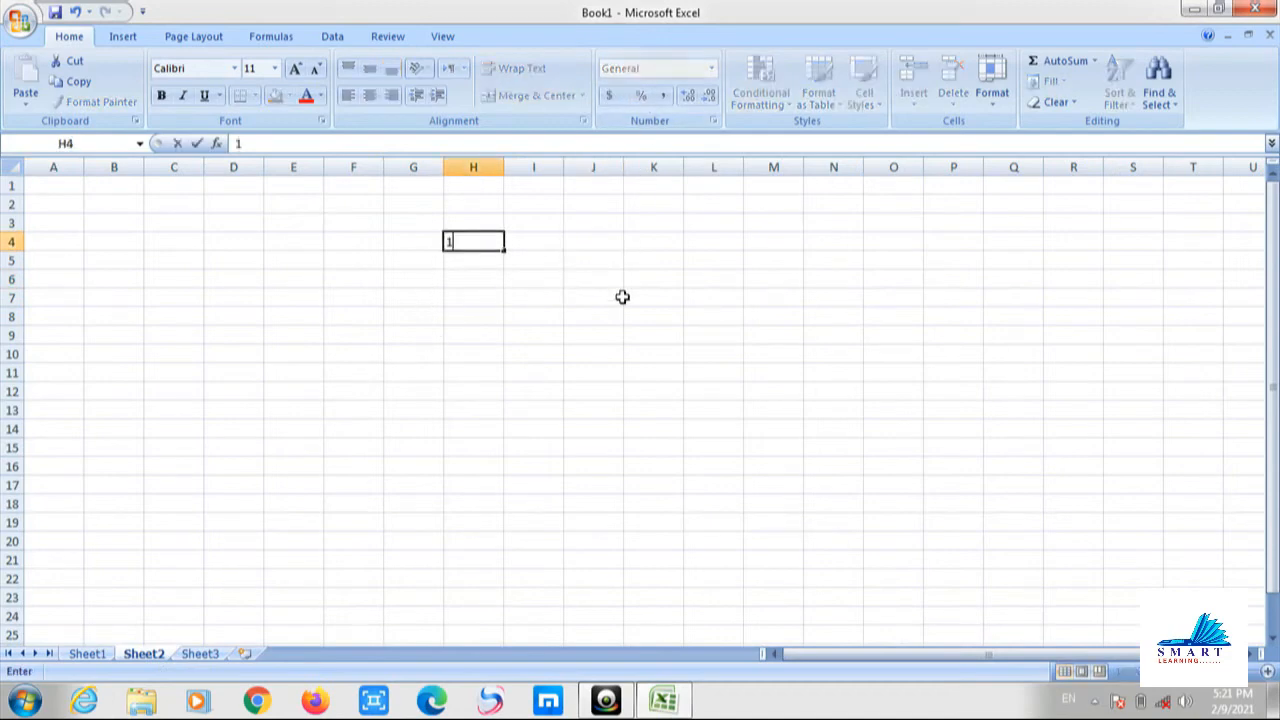
pyautogui.write('000')
pyautogui.click(622, 297)
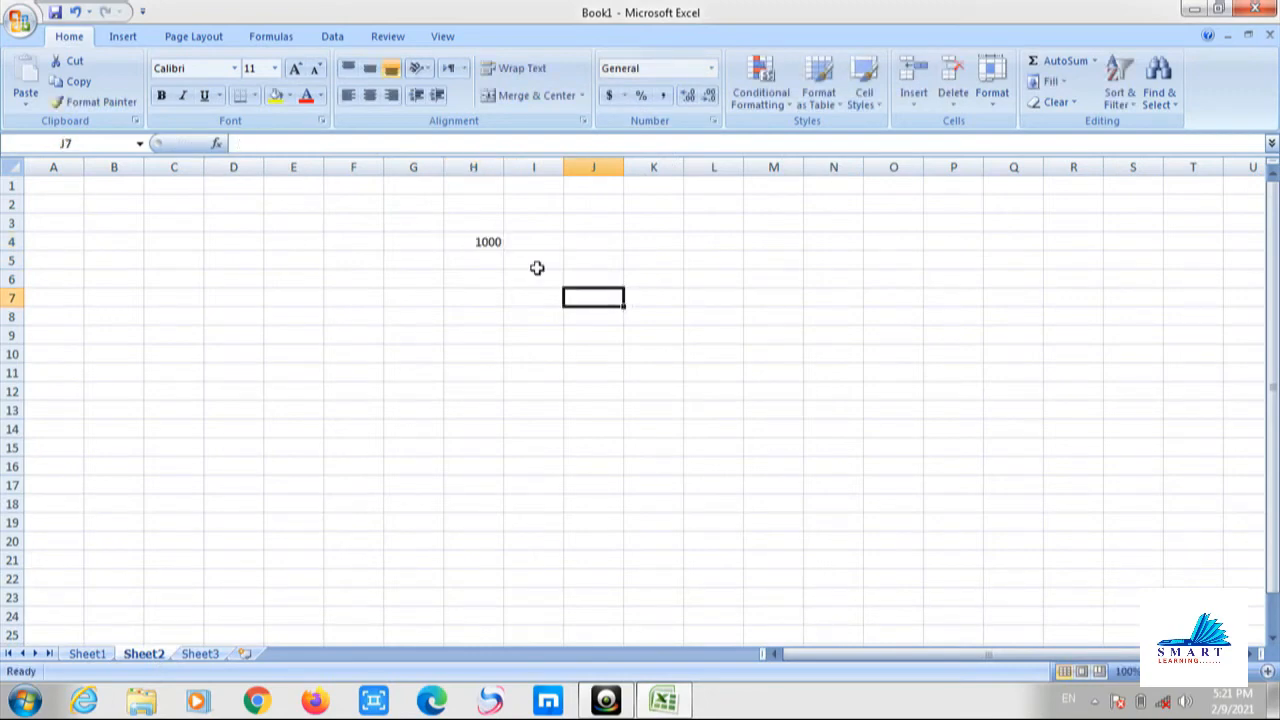
pyautogui.click(489, 244)
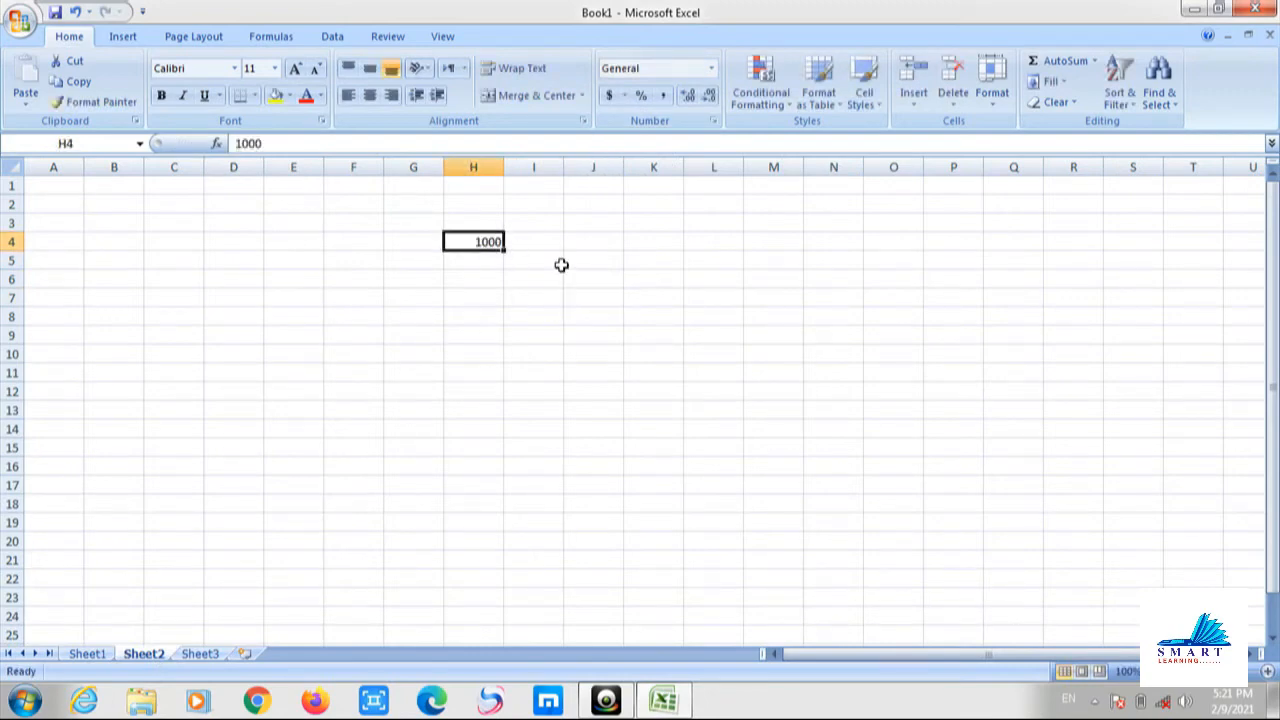
pyautogui.click(640, 96)
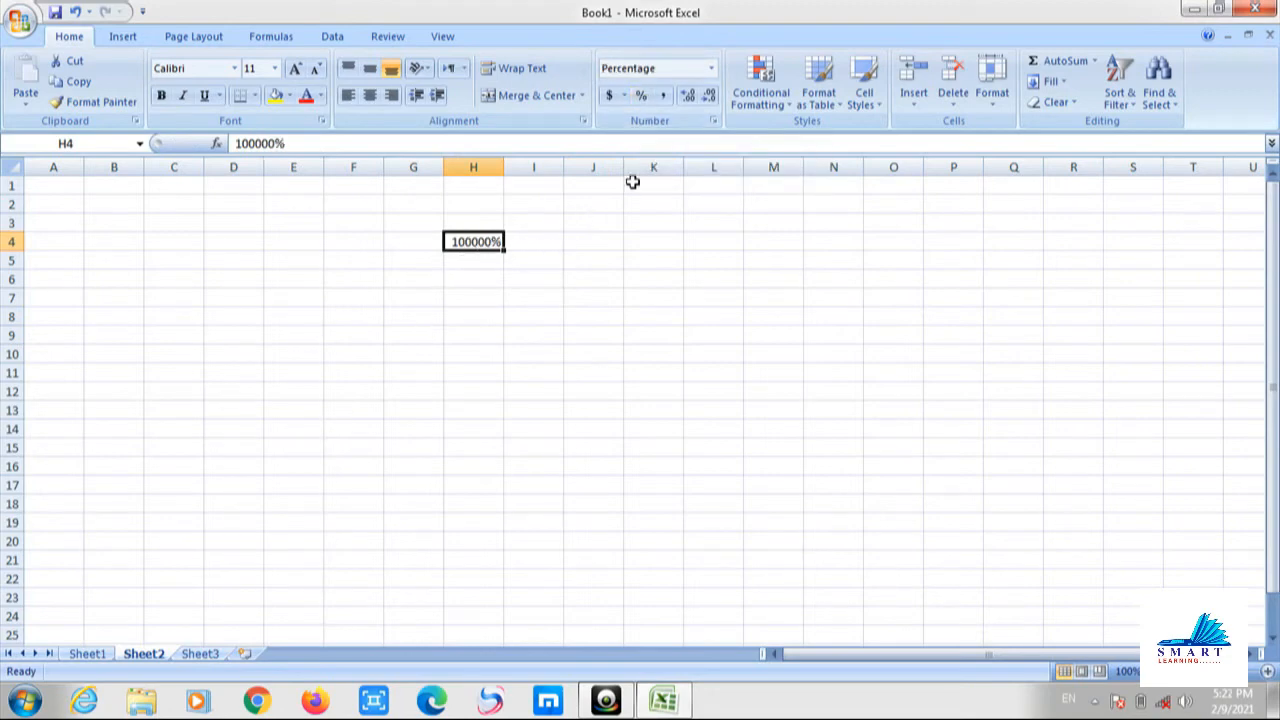
pyautogui.click(662, 96)
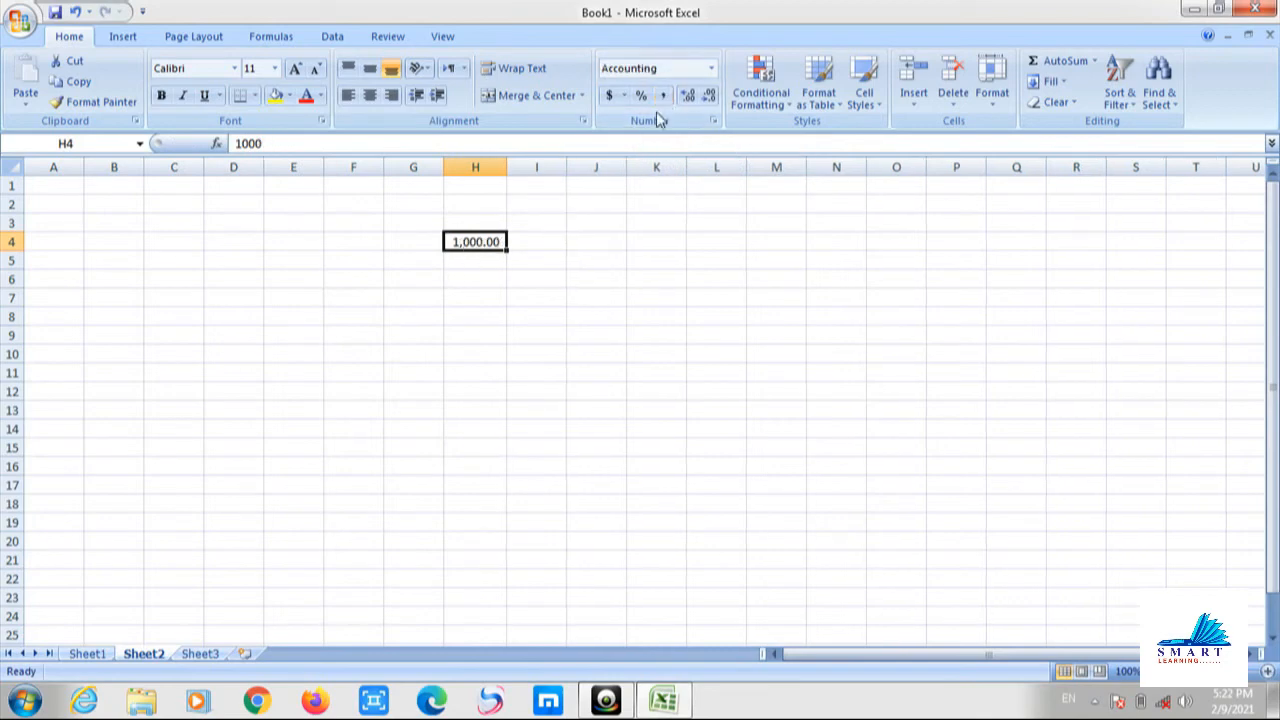
# Enter 1000 in H5 and apply Comma Style to show 1,000.00.
pyautogui.click(487, 261)
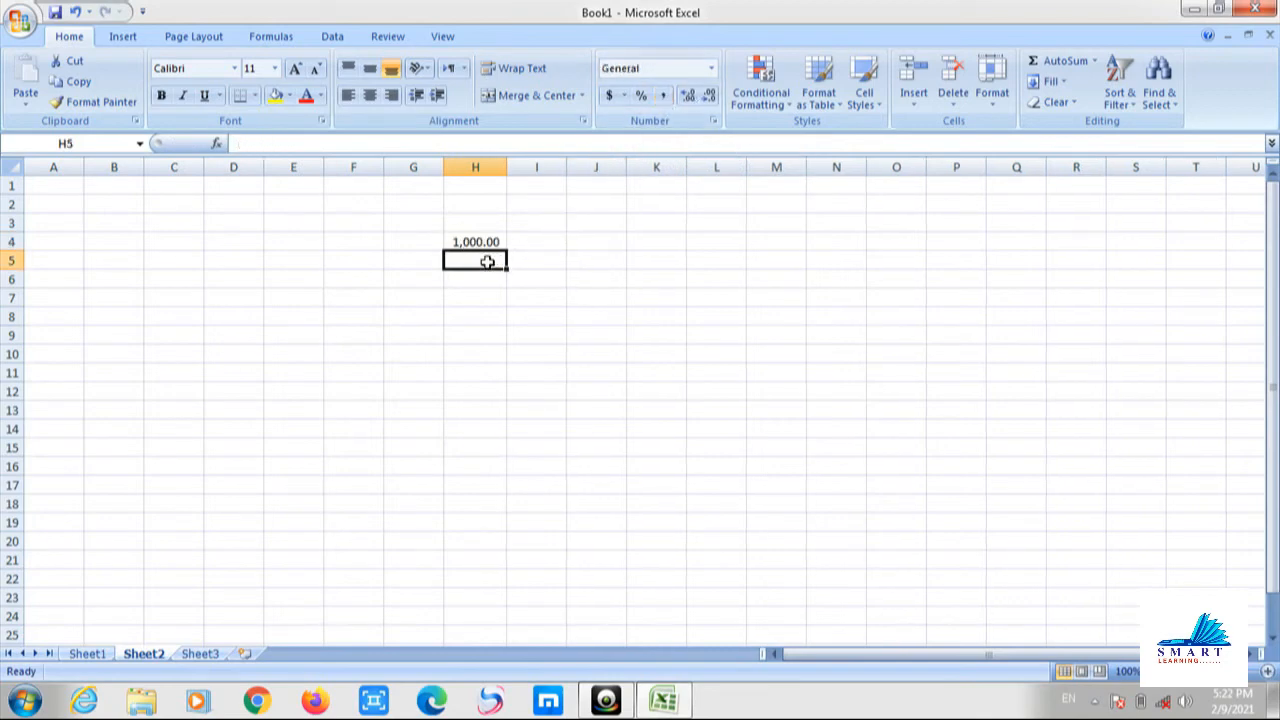
pyautogui.write('1000')
pyautogui.press('Return')
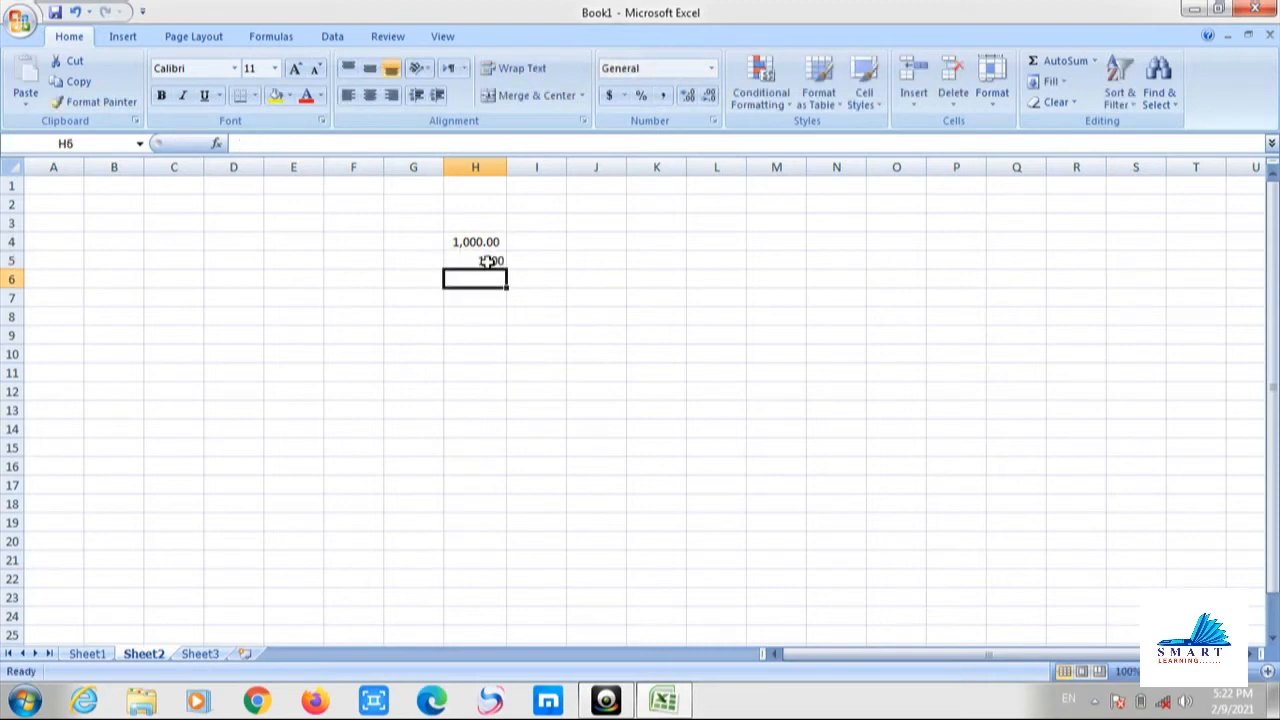
pyautogui.click(487, 261)
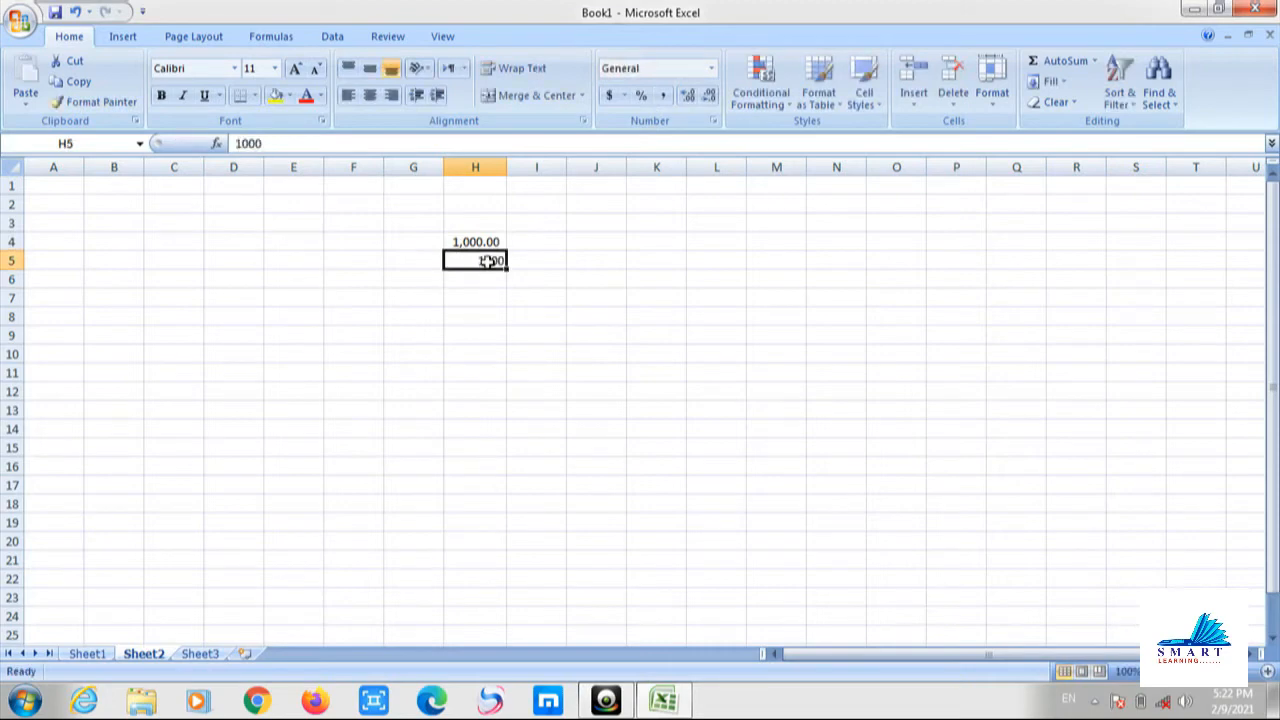
pyautogui.click(665, 100)
pyautogui.click(526, 309)
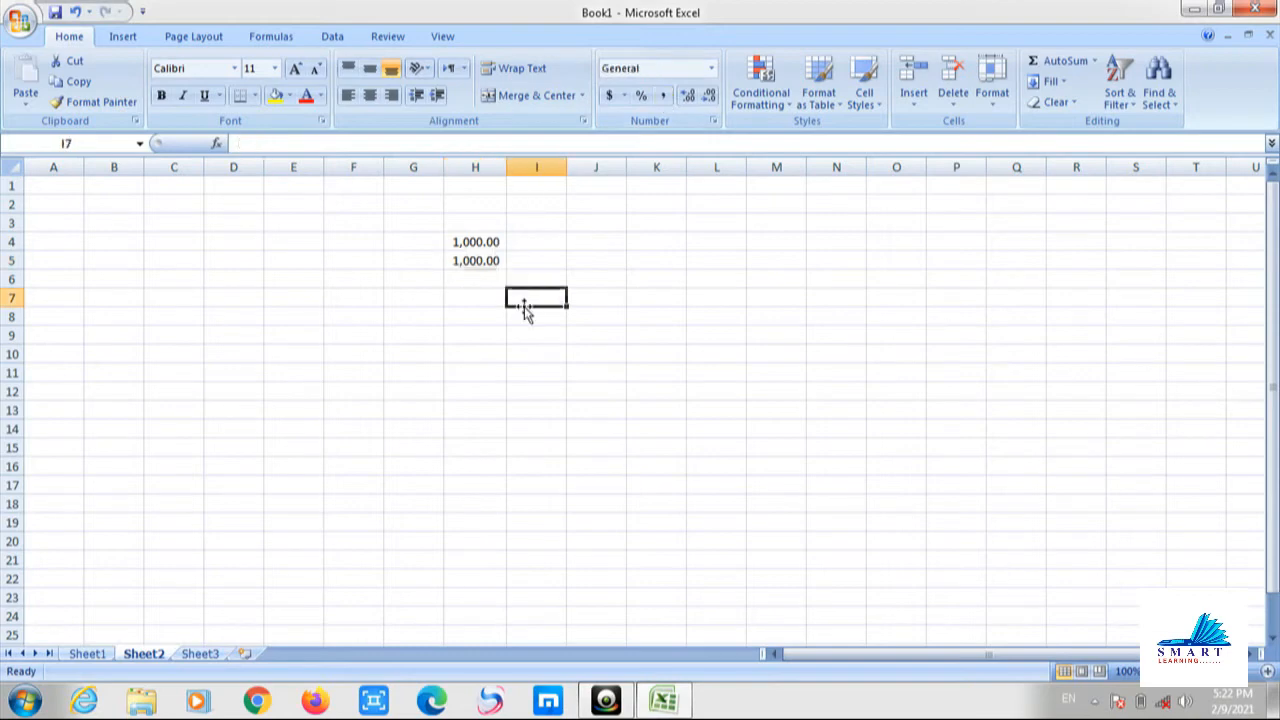
# Enter 1000 in H6 and adjust its decimals to three places, 1000.000.
pyautogui.click(477, 283)
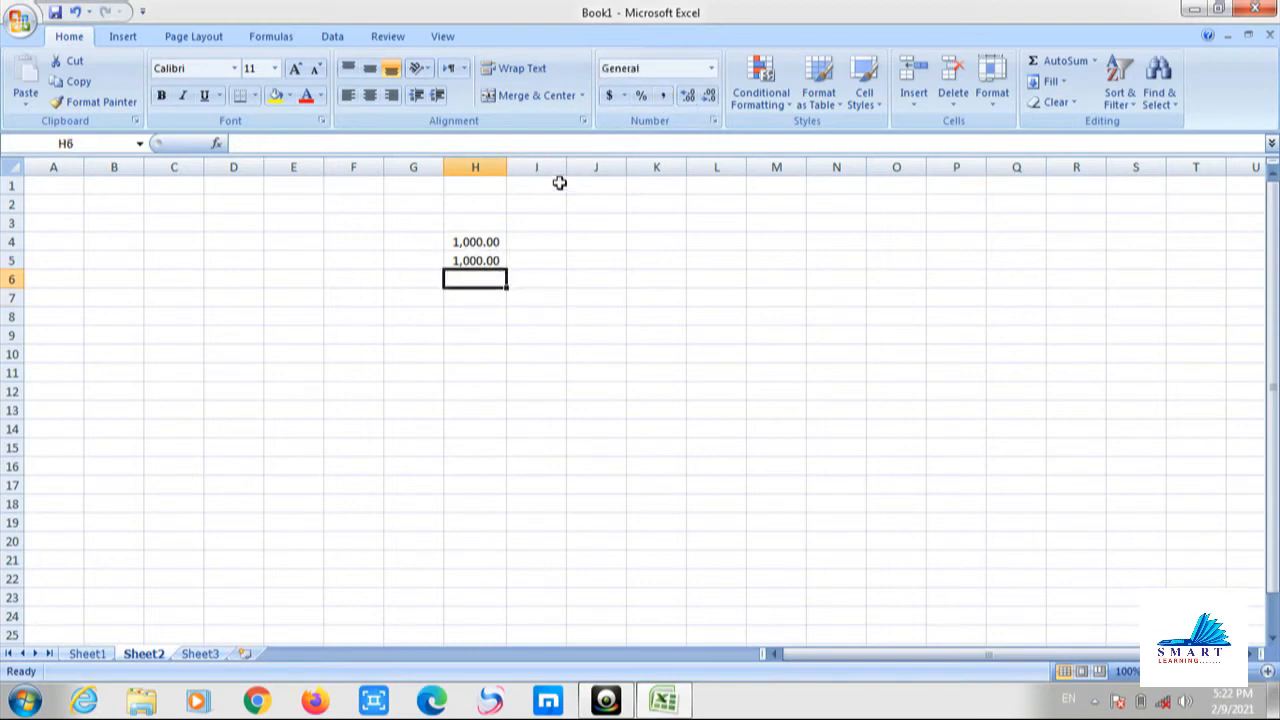
pyautogui.write('1')
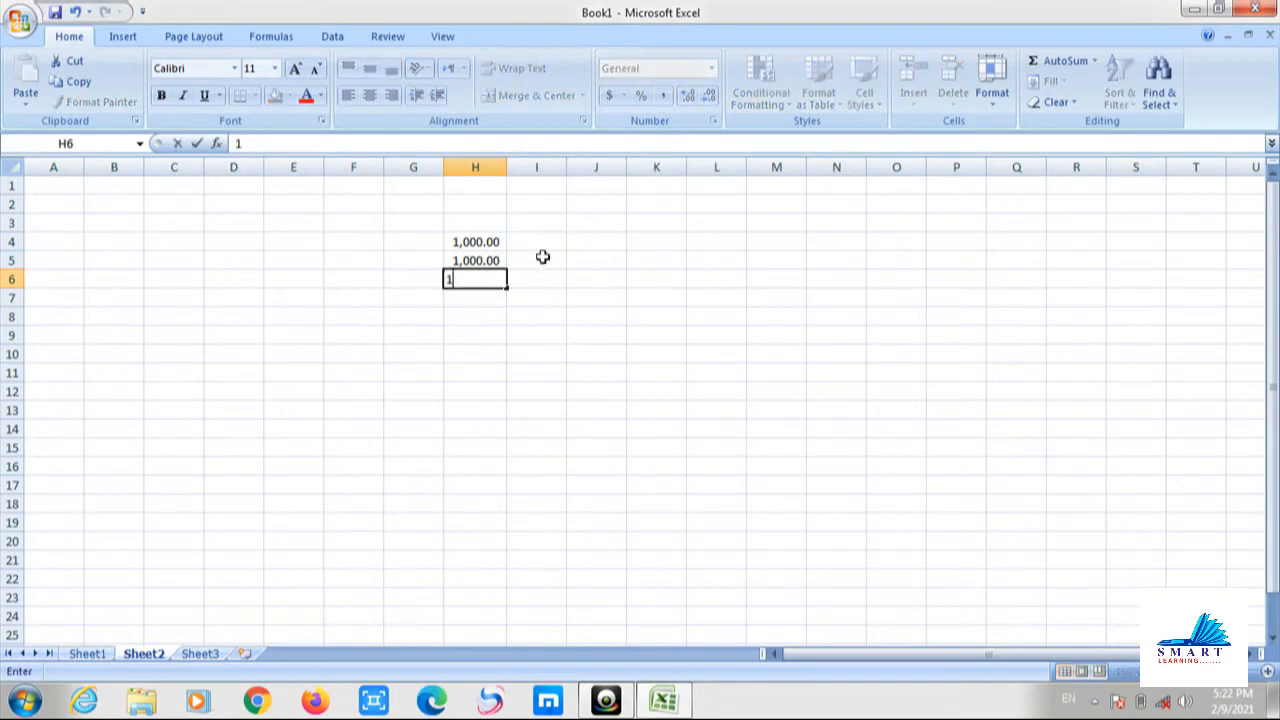
pyautogui.write('000')
pyautogui.click(545, 296)
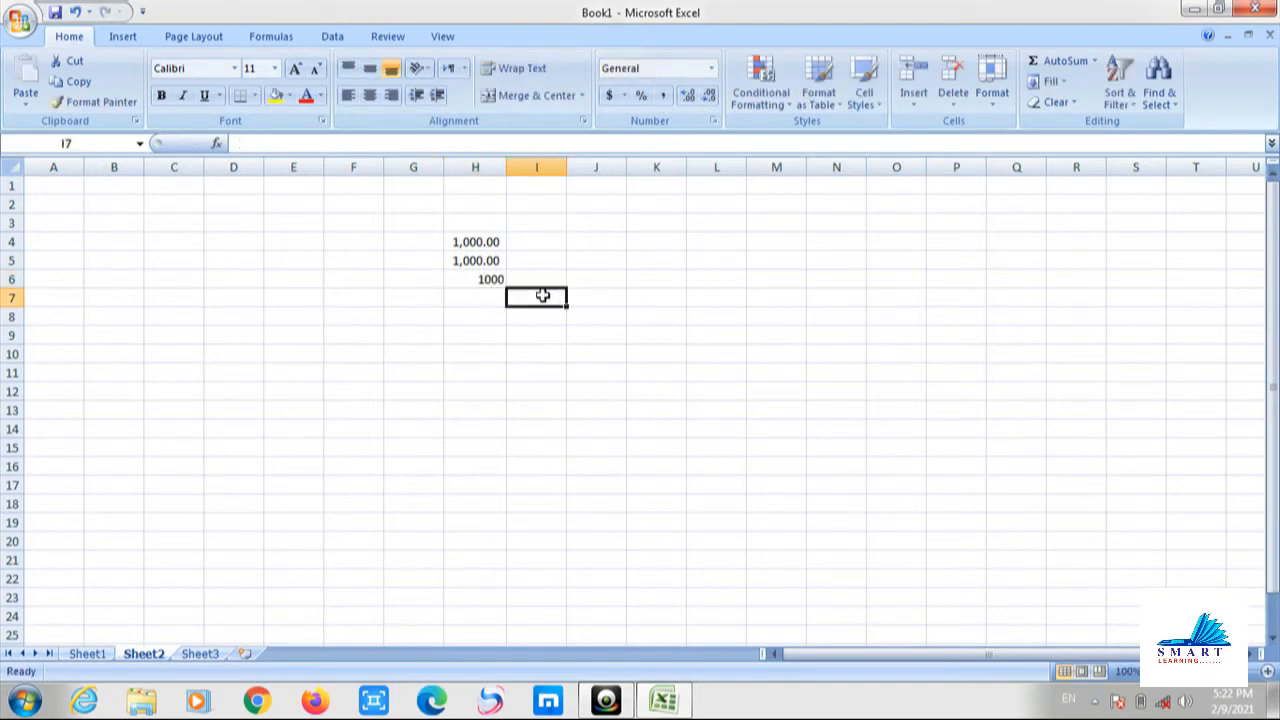
pyautogui.click(476, 278)
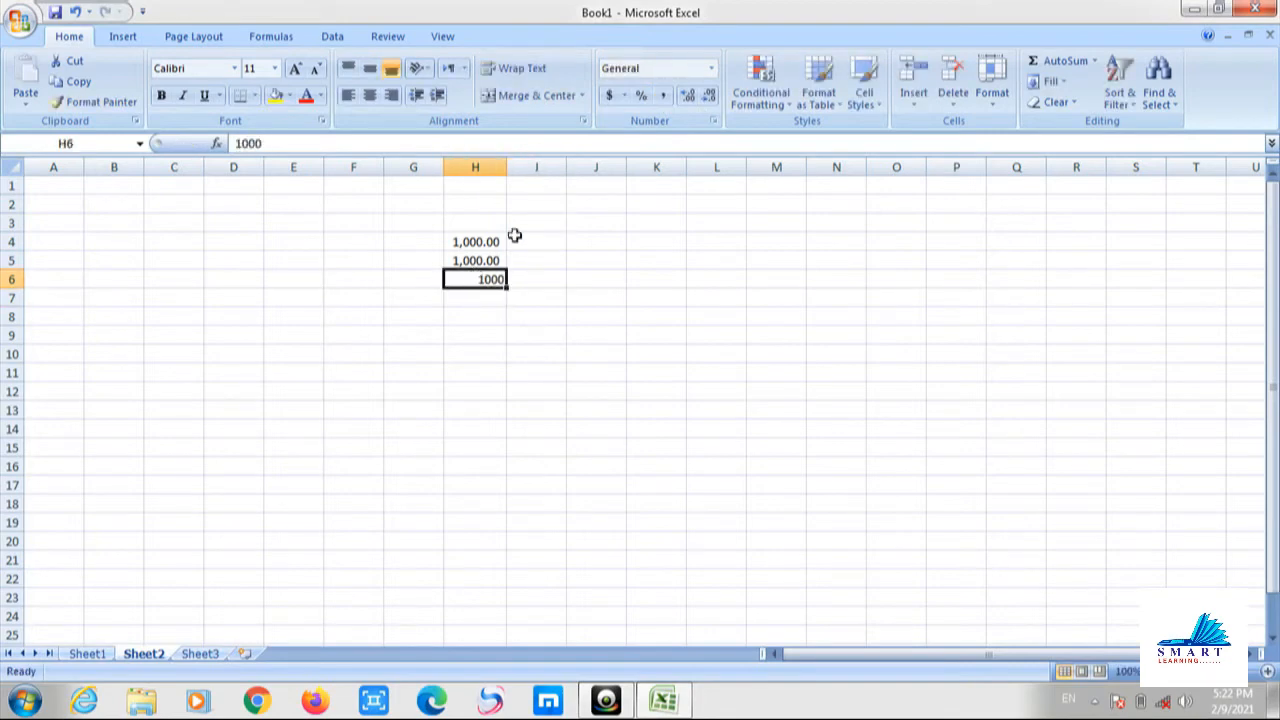
pyautogui.click(688, 95)
pyautogui.click(688, 95)
pyautogui.click(688, 95)
pyautogui.click(688, 95)
pyautogui.click(688, 95)
pyautogui.click(688, 95)
pyautogui.click(688, 95)
pyautogui.click(688, 95)
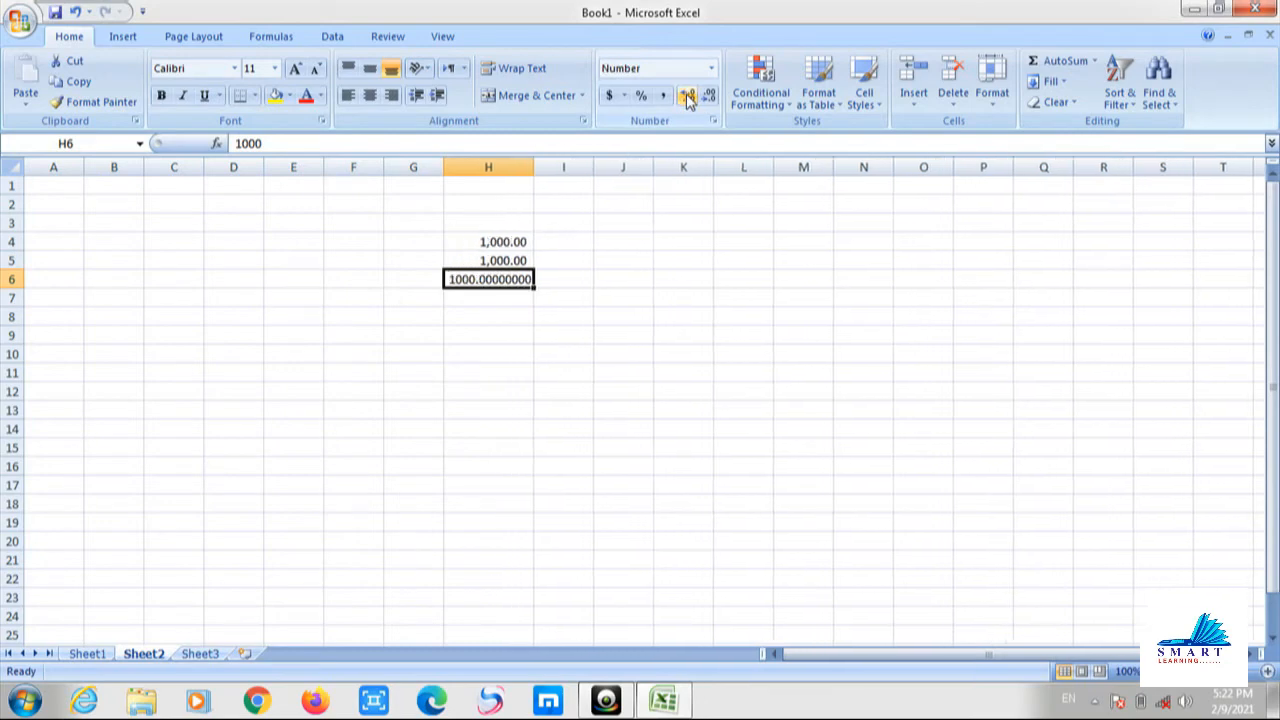
pyautogui.click(688, 95)
pyautogui.click(688, 95)
pyautogui.click(688, 95)
pyautogui.click(688, 95)
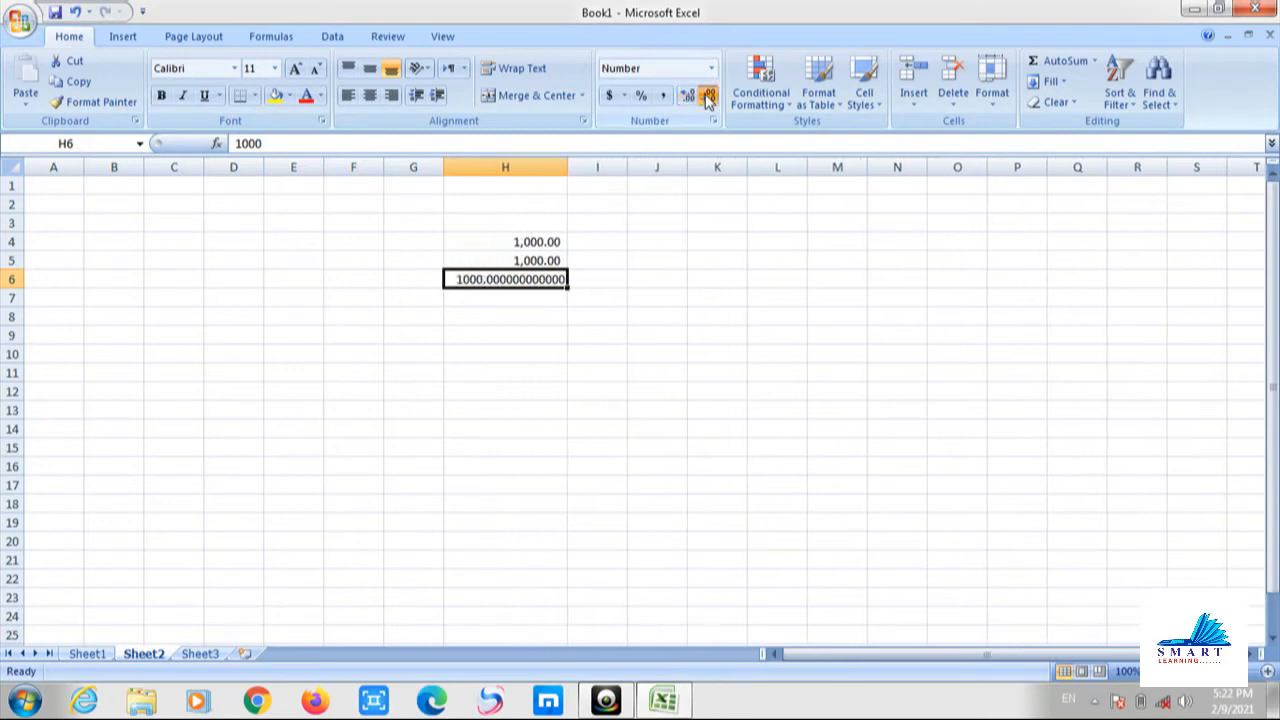
pyautogui.click(708, 95)
pyautogui.click(708, 95)
pyautogui.click(708, 95)
pyautogui.click(708, 95)
pyautogui.click(708, 95)
pyautogui.click(708, 95)
pyautogui.click(708, 95)
pyautogui.click(708, 95)
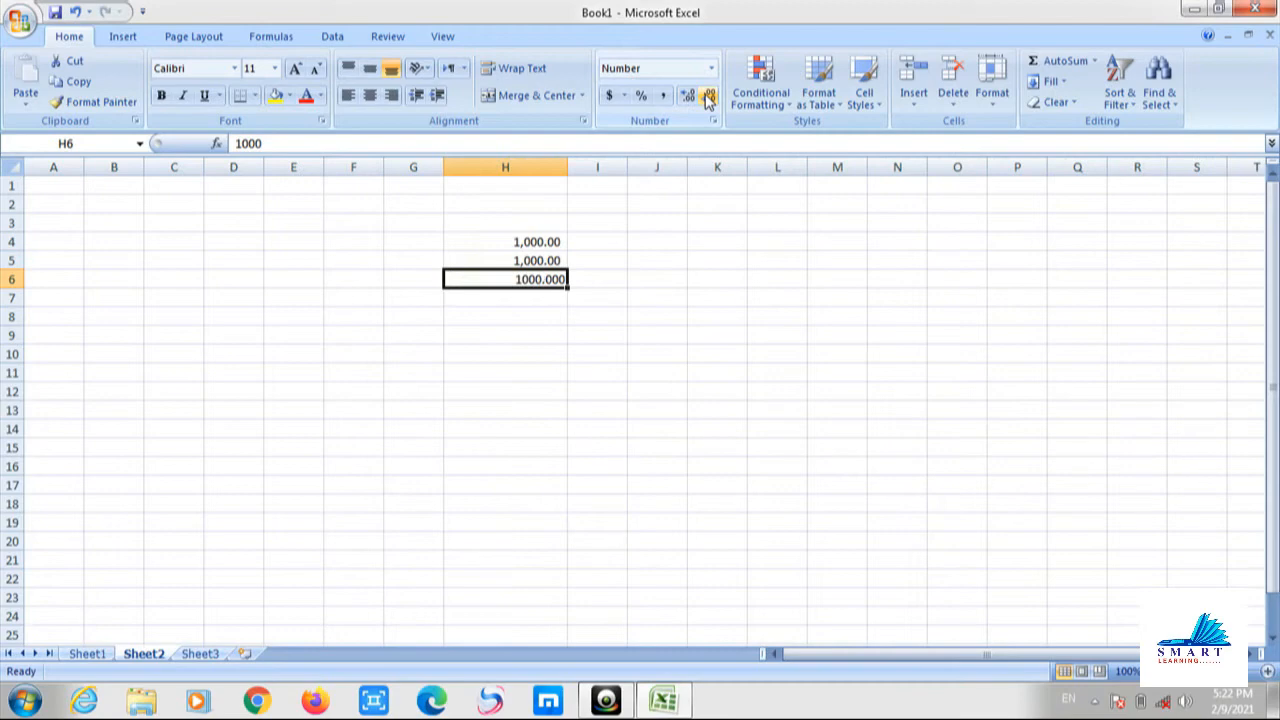
pyautogui.click(630, 298)
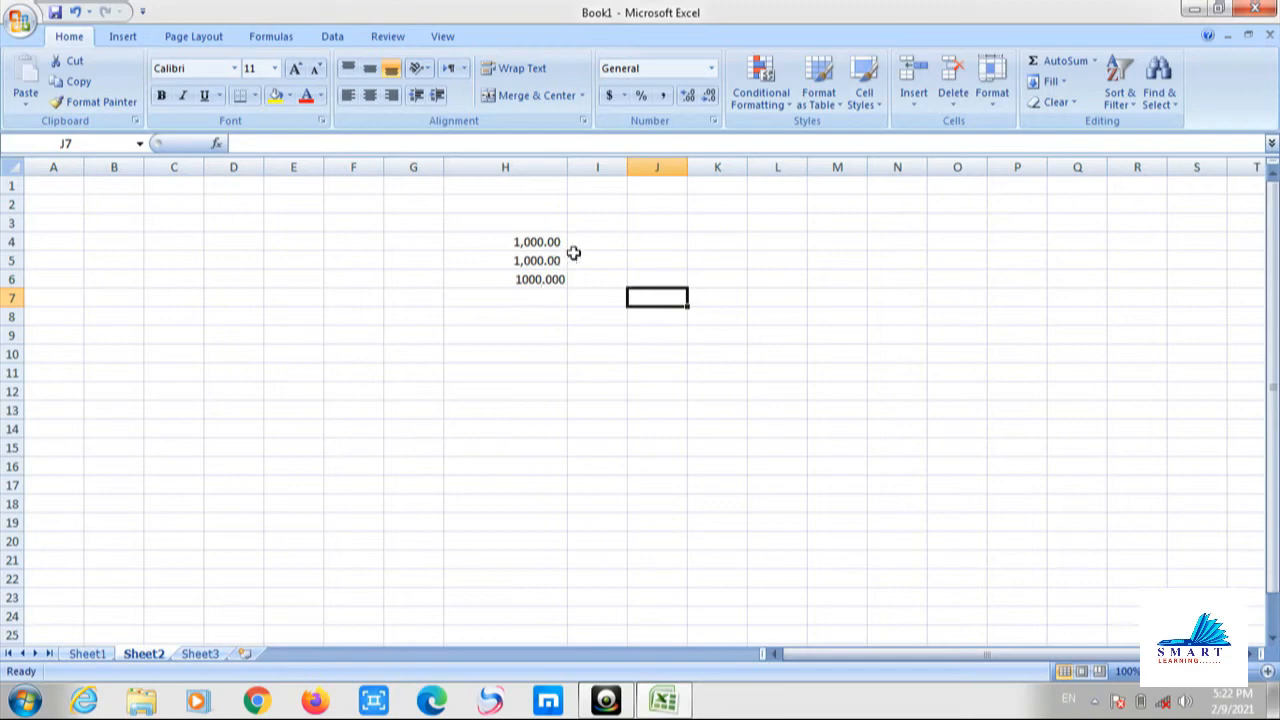
# Browse the Conditional Formatting Highlight Cells Rules, then dismiss it without applying a rule.
pyautogui.click(773, 112)
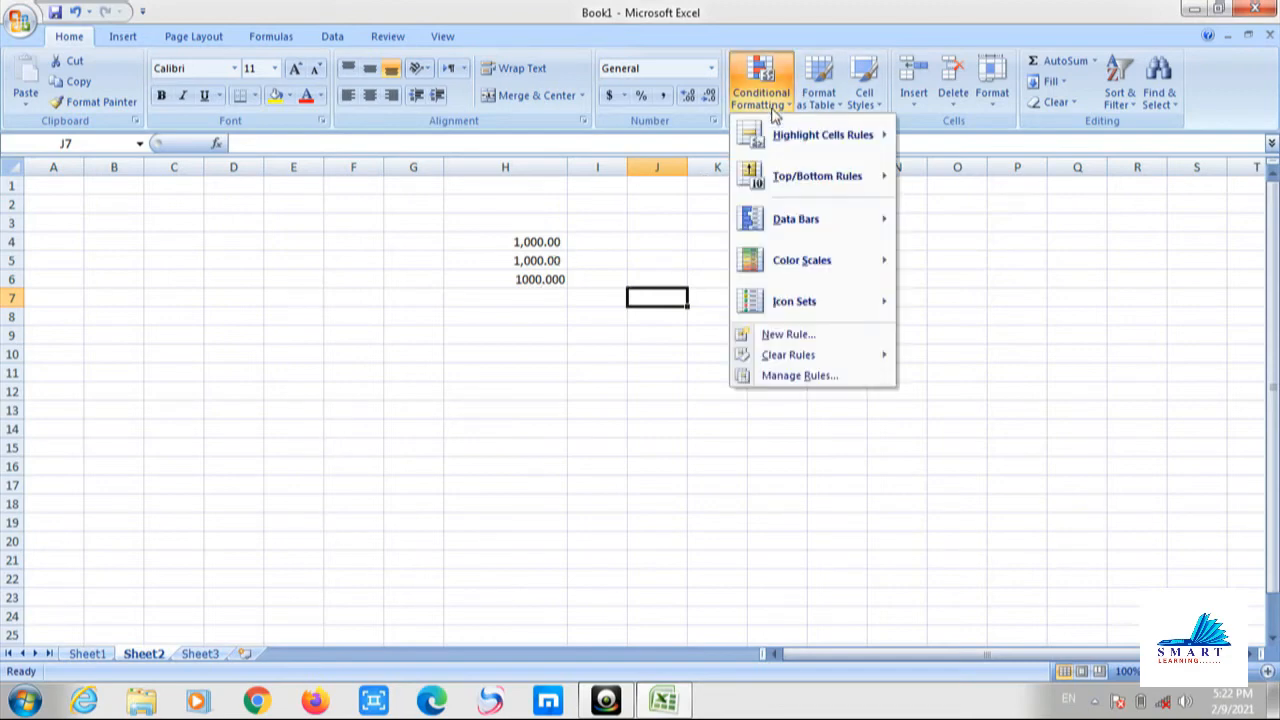
pyautogui.moveTo(813, 142)
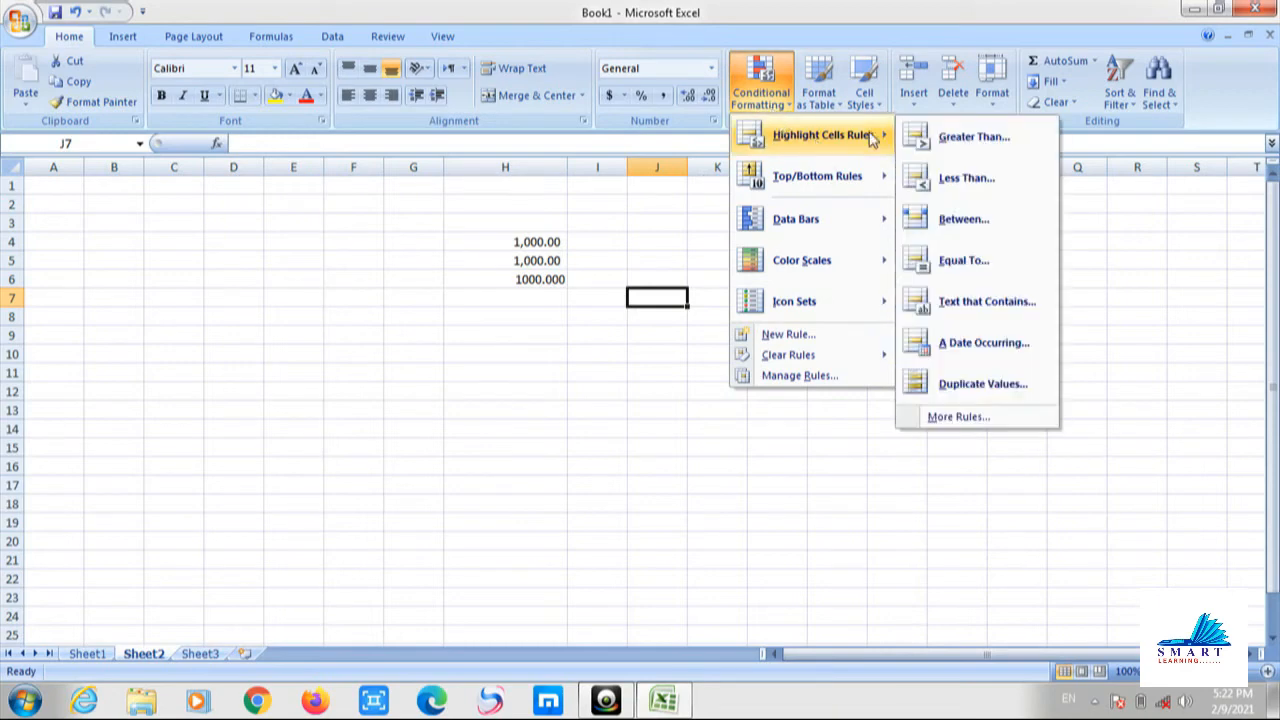
pyautogui.moveTo(852, 203)
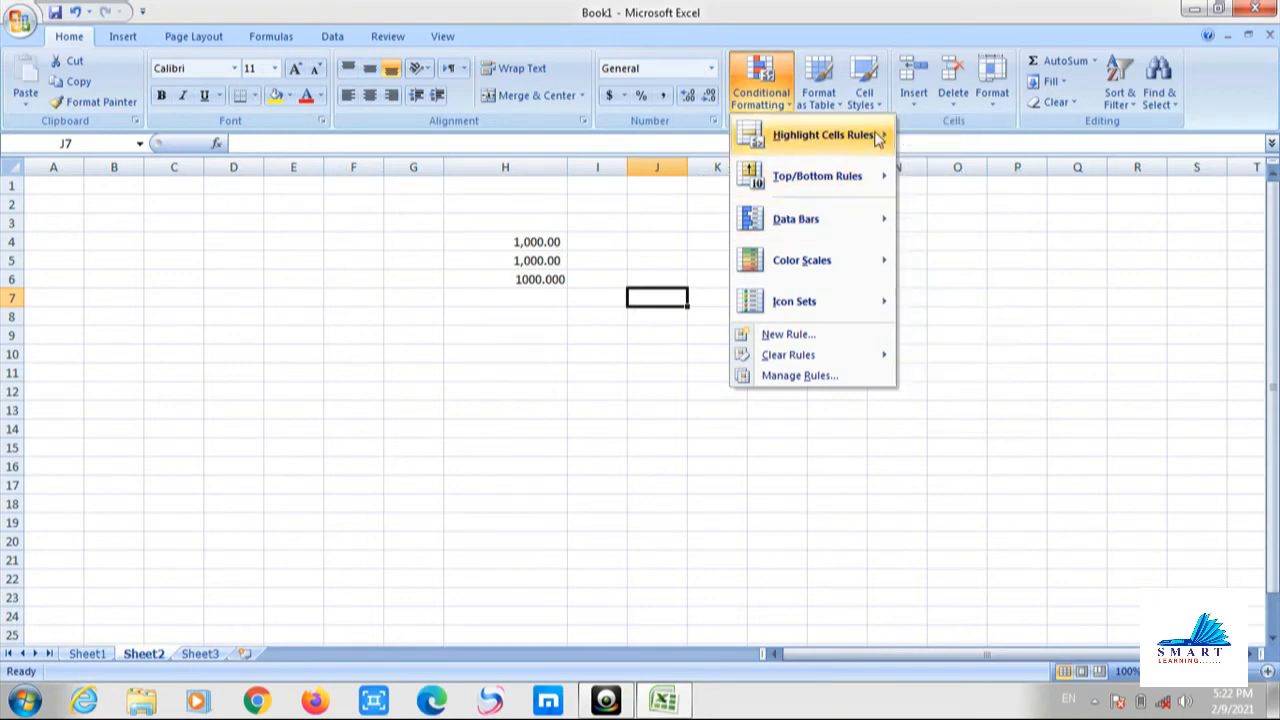
pyautogui.moveTo(878, 135)
pyautogui.press('Escape')
pyautogui.press('Escape')
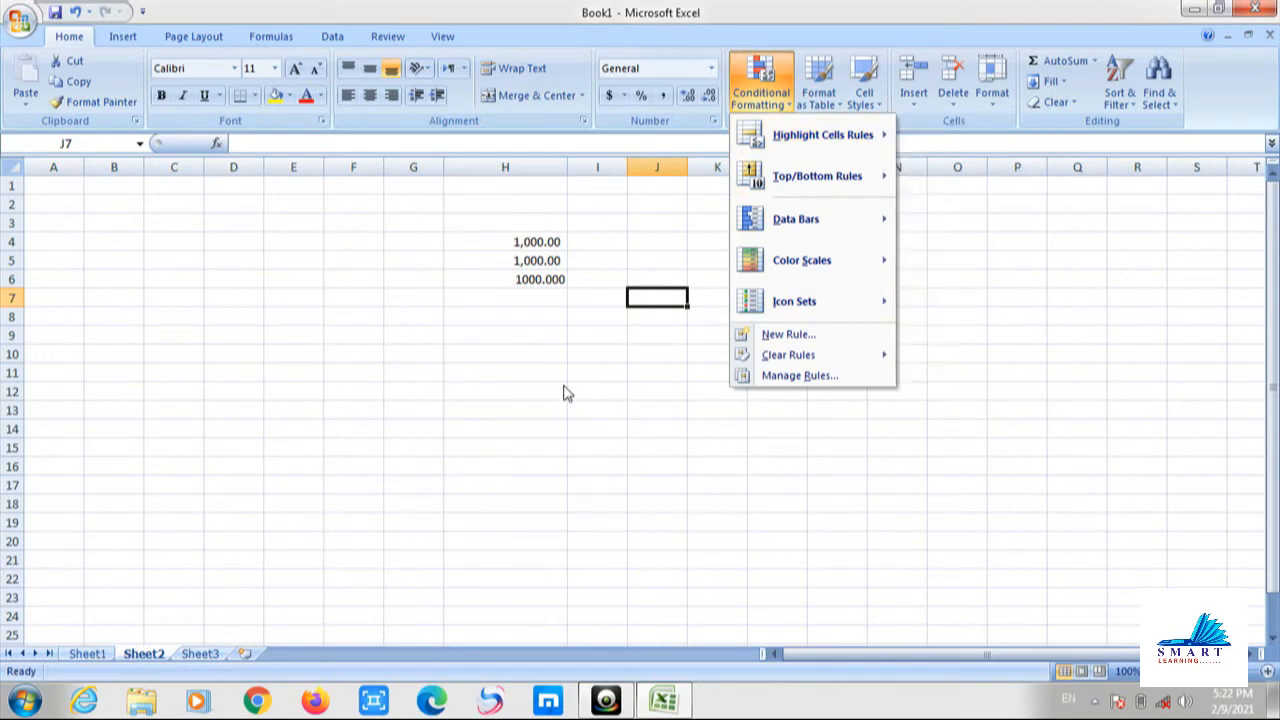
pyautogui.moveTo(529, 237); pyautogui.dragTo(535, 280)
pyautogui.click(270, 577)
# On Sheet3, enter student first names down column H starting at H2.
pyautogui.click(200, 654)
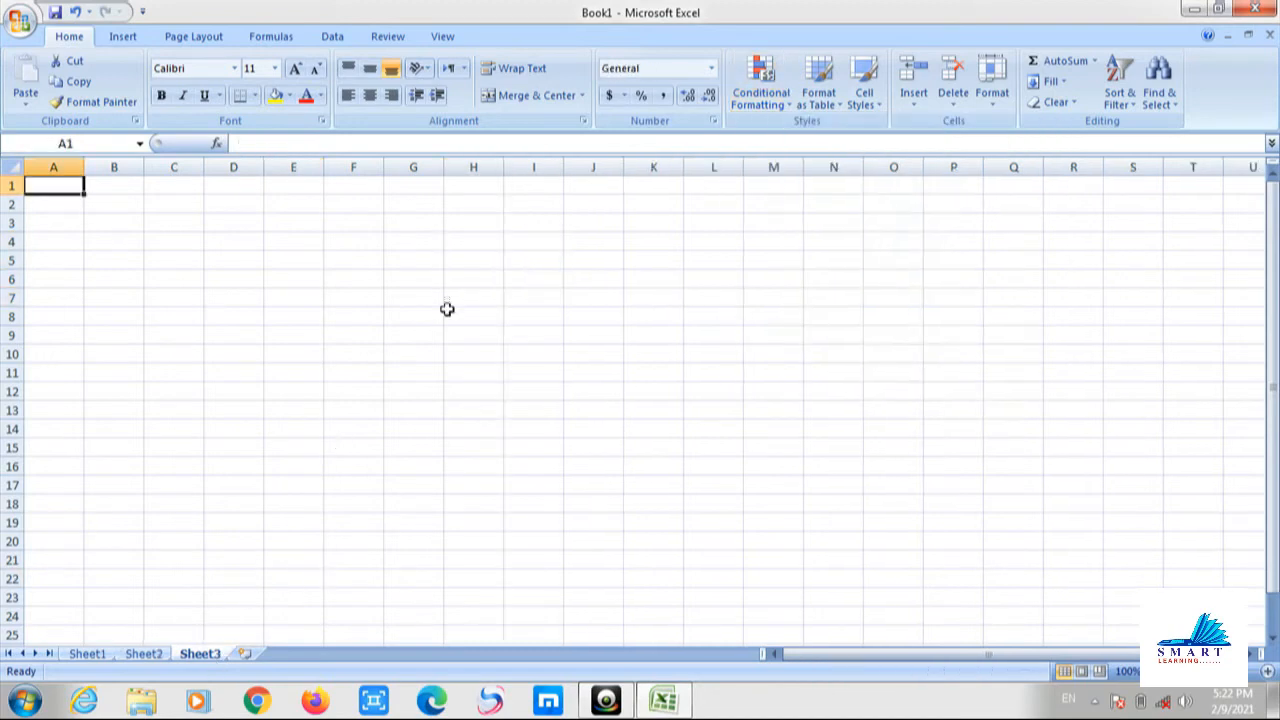
pyautogui.click(528, 208)
pyautogui.click(481, 208)
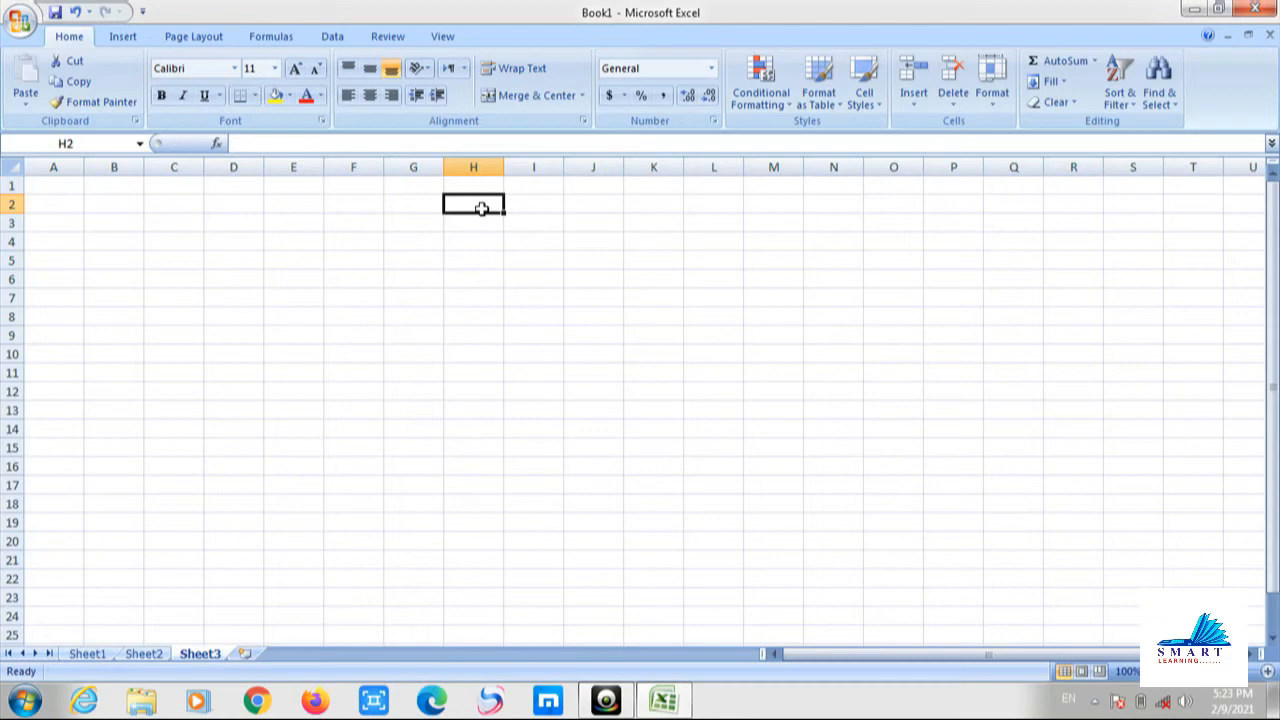
pyautogui.write('Fahim')
pyautogui.press('Return')
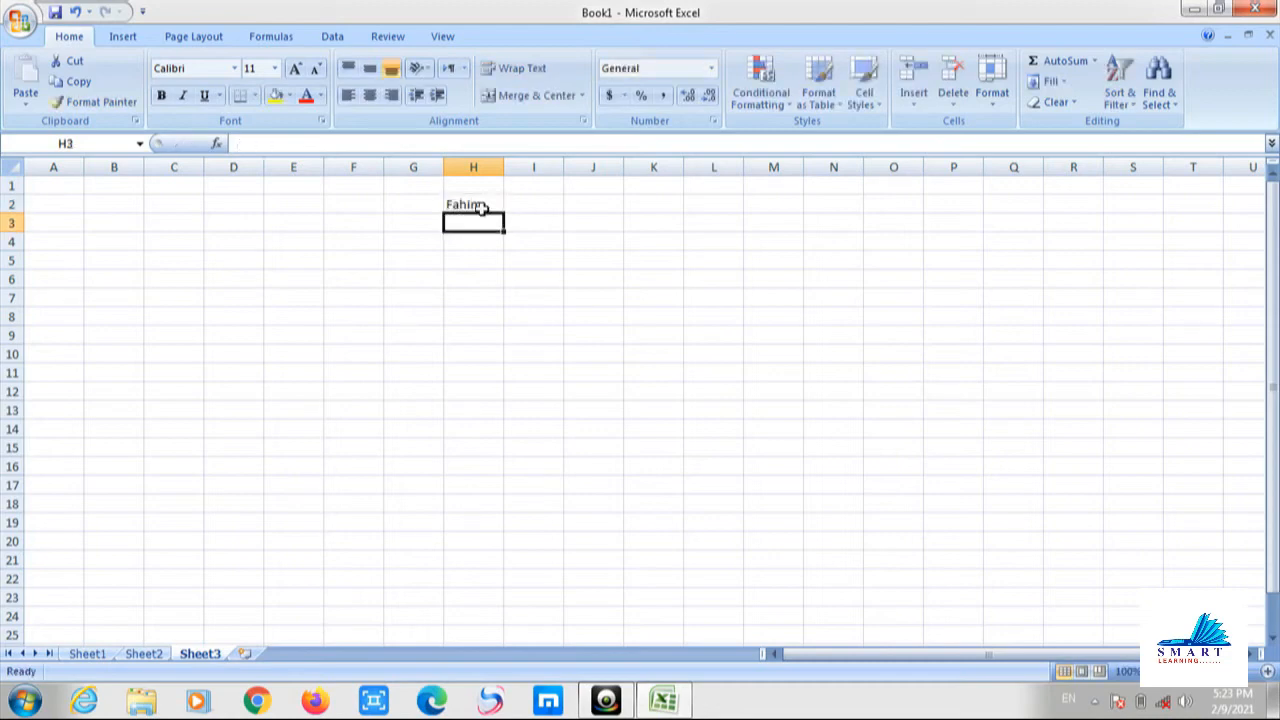
pyautogui.write('J')
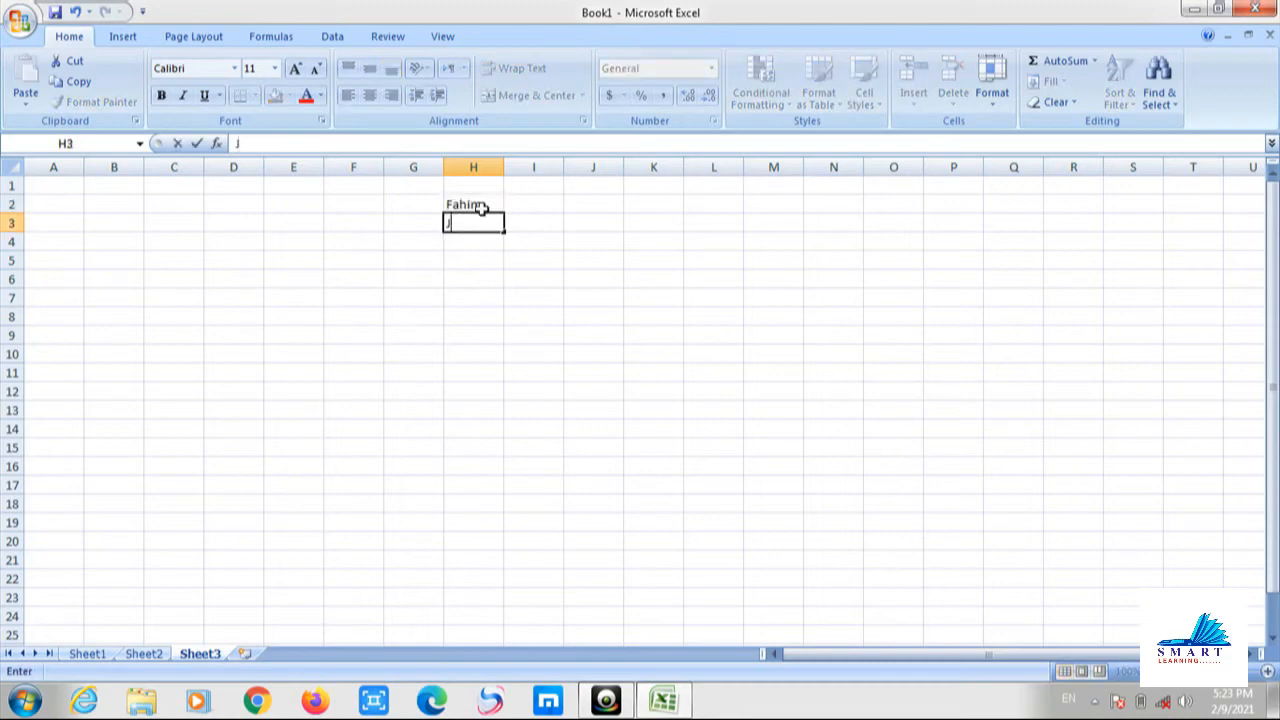
pyautogui.write('unaid')
pyautogui.press('Return')
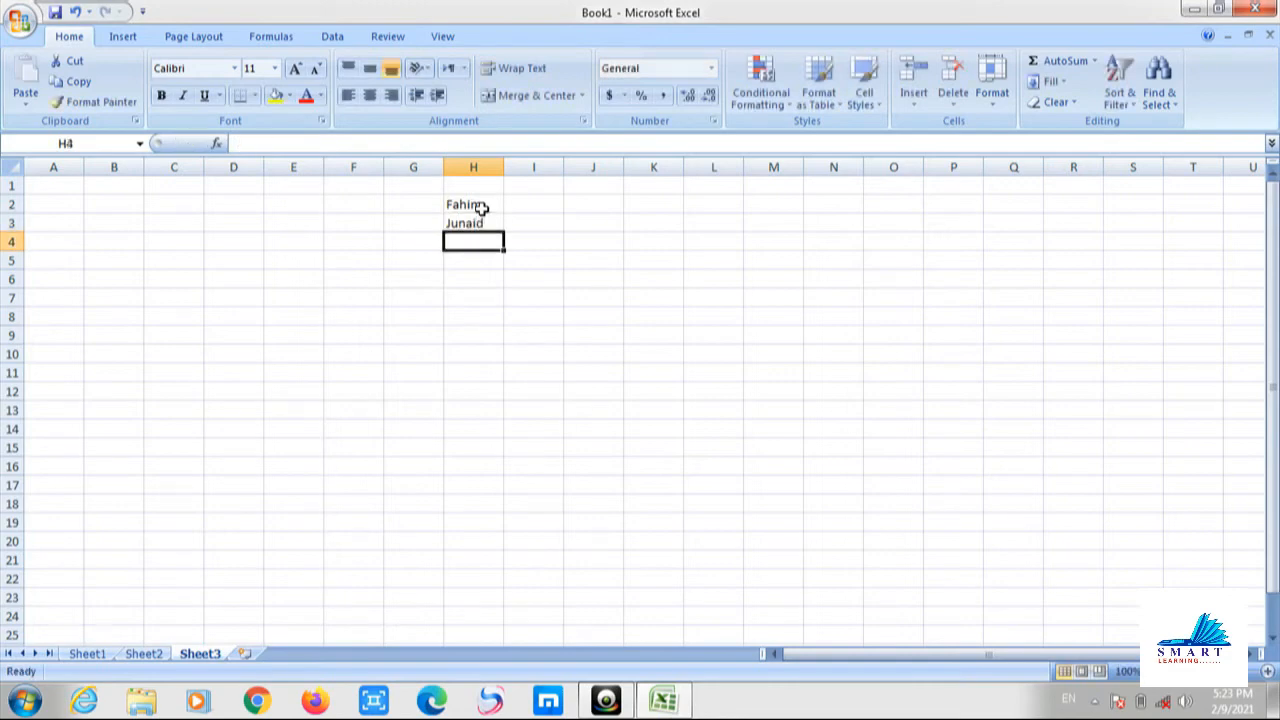
pyautogui.write('Hilal')
pyautogui.press('Return')
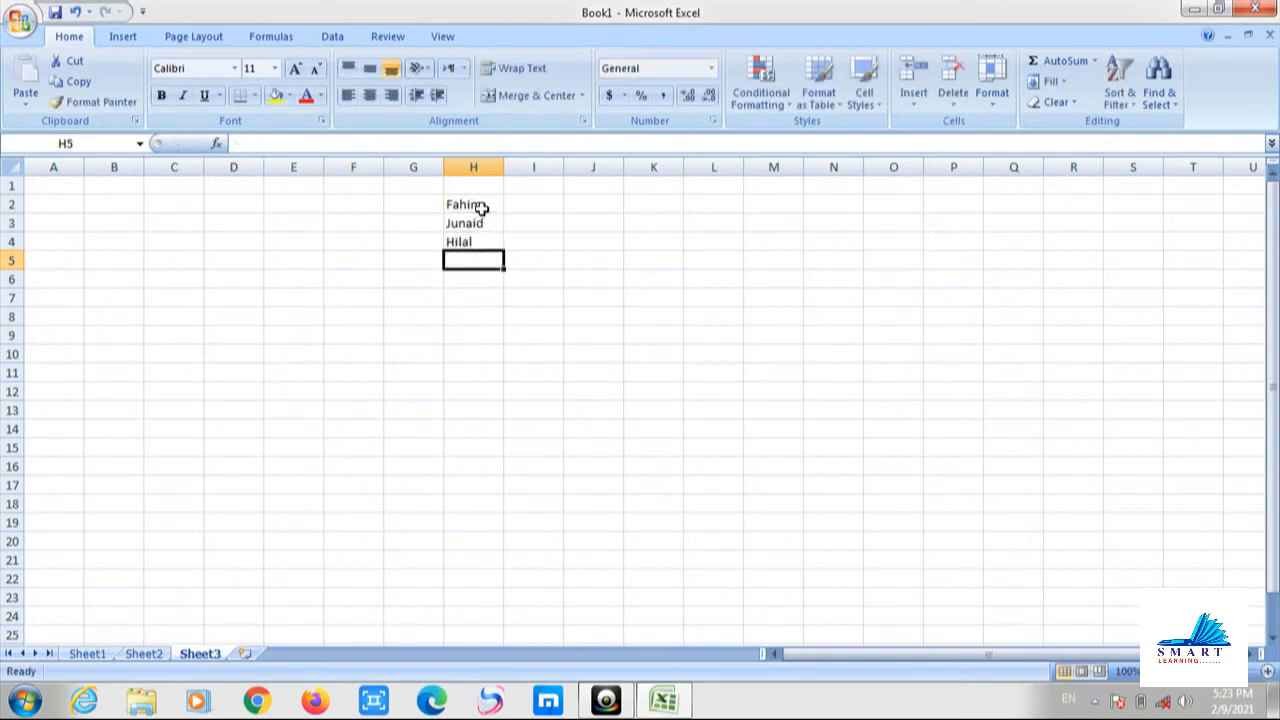
pyautogui.write('Bilal')
pyautogui.press('Return')
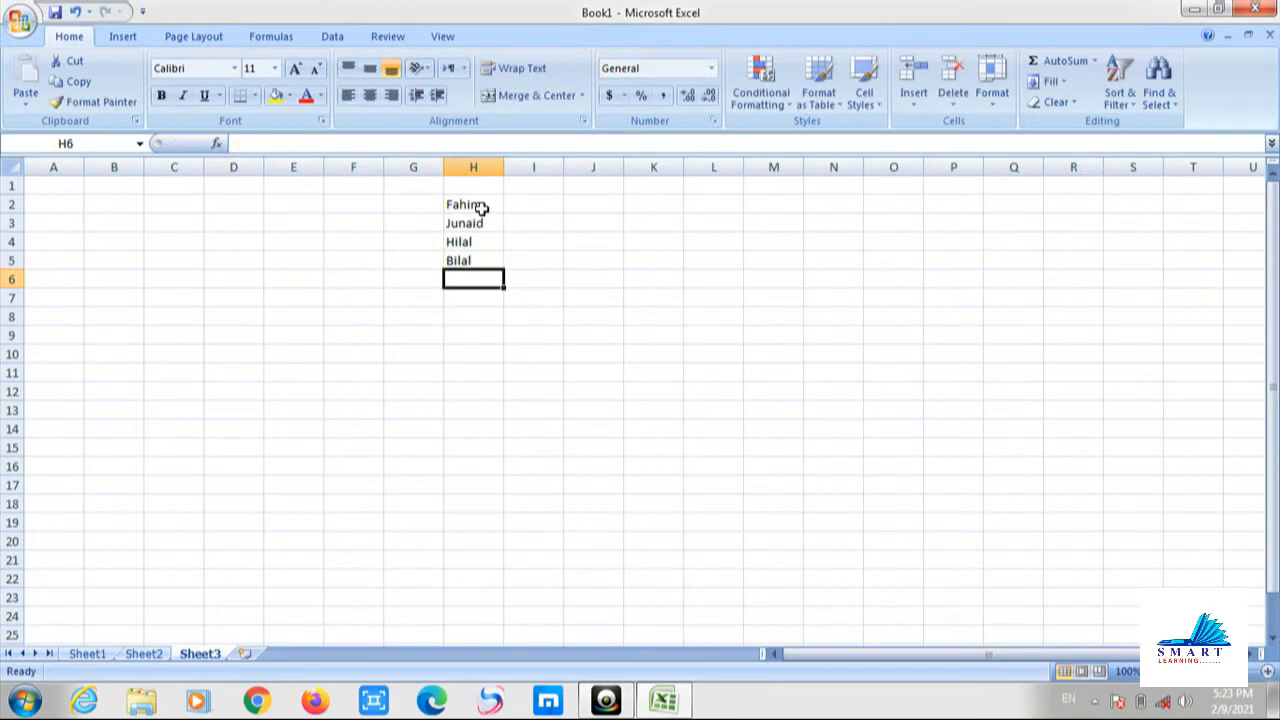
pyautogui.write('Shayan')
pyautogui.press('Return')
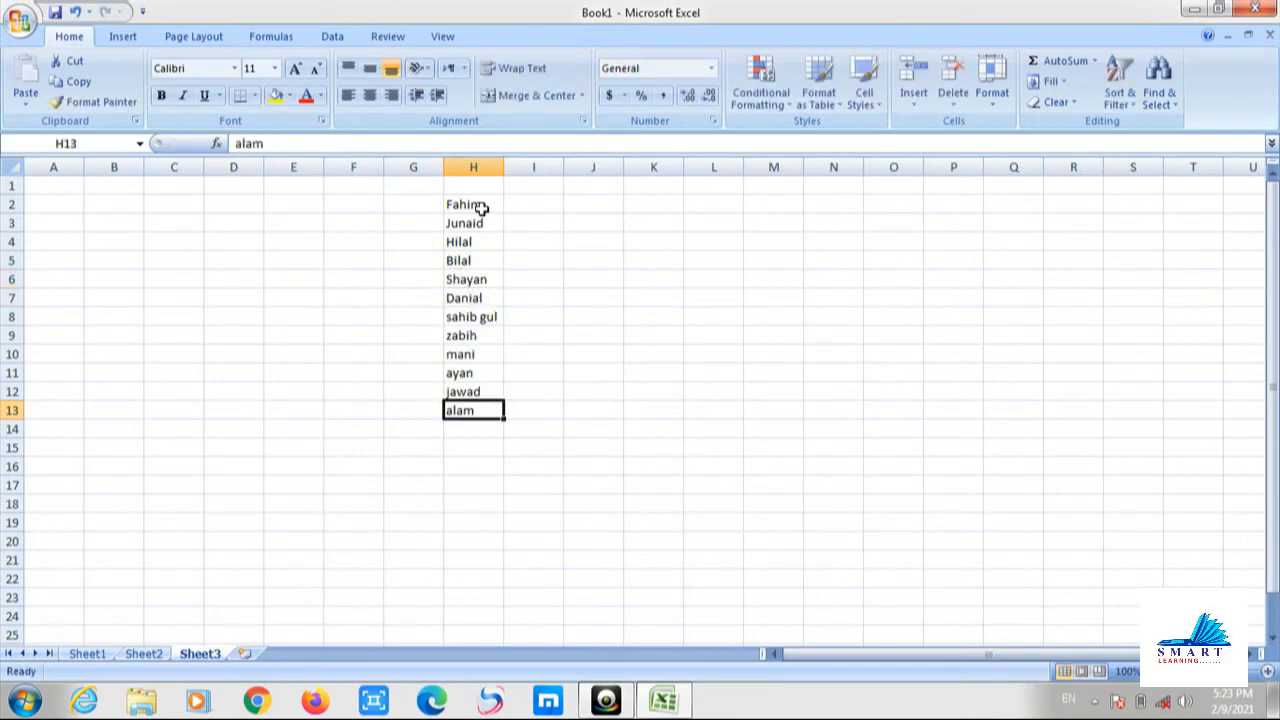
# Check the entered names, then move to I2 beside the first name.
pyautogui.press('Up')
pyautogui.press('Up')
pyautogui.press('Up')
pyautogui.press('Up')
pyautogui.press('Up')
pyautogui.press('Up')
pyautogui.press('Up')
pyautogui.press('Up')
pyautogui.press('Up')
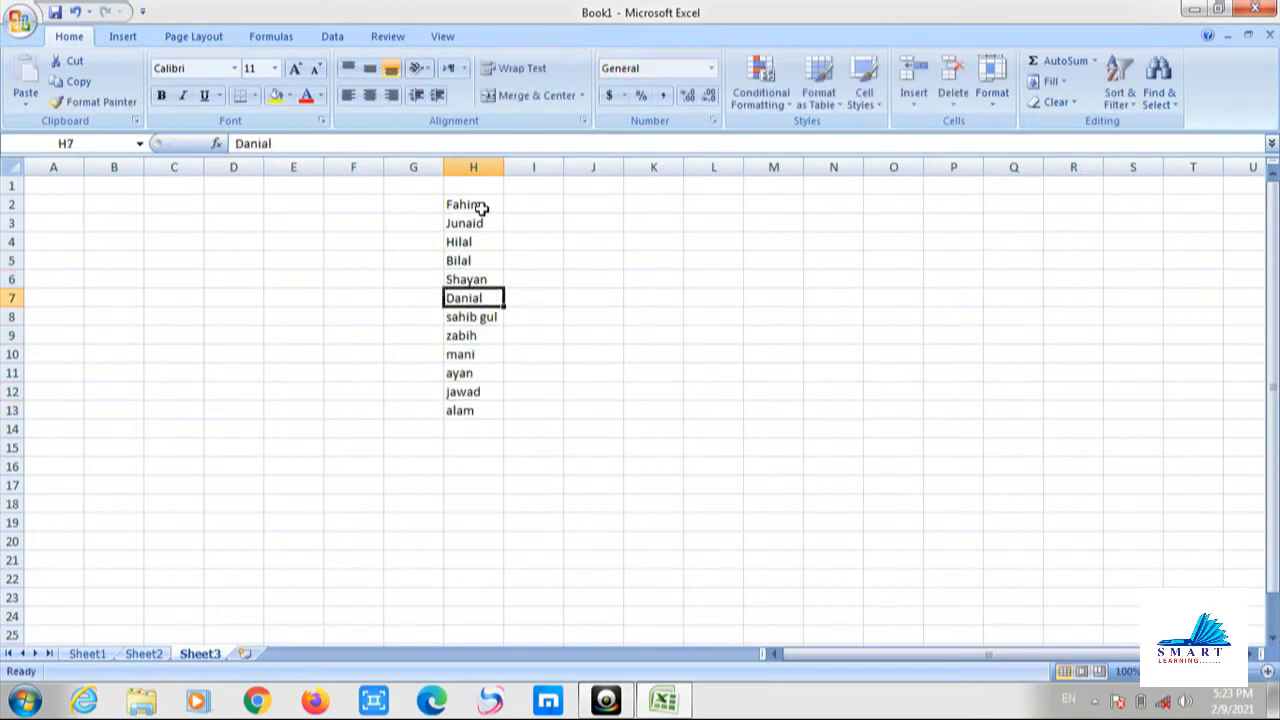
pyautogui.press('Up')
pyautogui.press('Up')
pyautogui.press('Down')
pyautogui.press('Down')
pyautogui.press('Down')
pyautogui.press('Down')
pyautogui.press('Down')
pyautogui.press('Down')
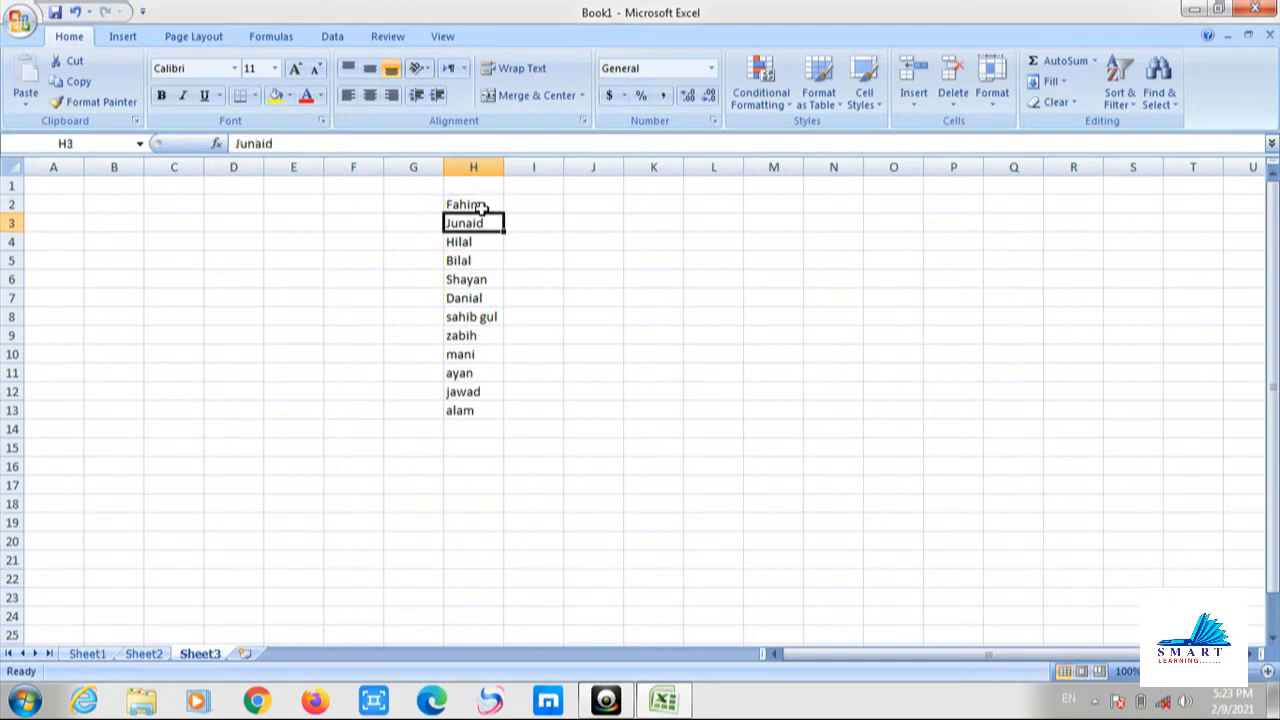
pyautogui.press('Down')
pyautogui.press('Down')
pyautogui.press('Down')
pyautogui.press('Down')
pyautogui.press('Down')
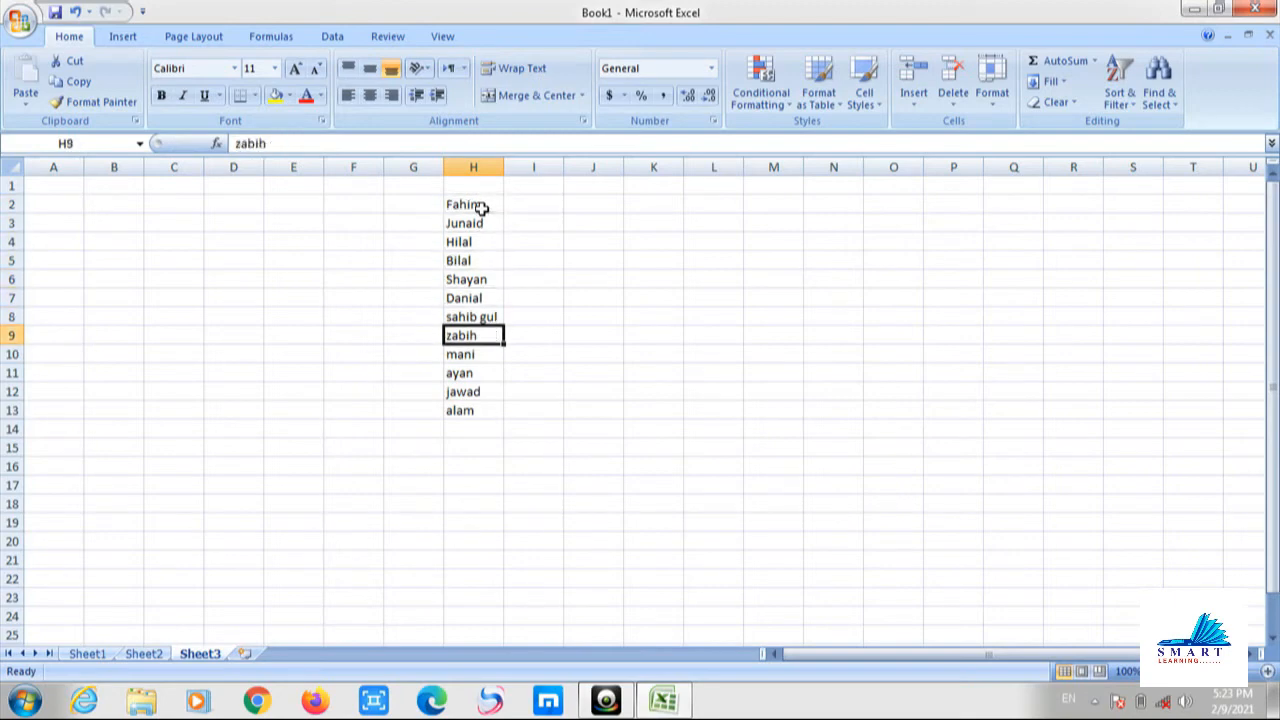
pyautogui.press('Right')
pyautogui.press('Up')
pyautogui.press('Up')
pyautogui.press('Up')
pyautogui.press('Up')
pyautogui.press('Up')
pyautogui.press('Up')
pyautogui.press('Up')
pyautogui.press('Up')
pyautogui.press('Up')
pyautogui.press('Up')
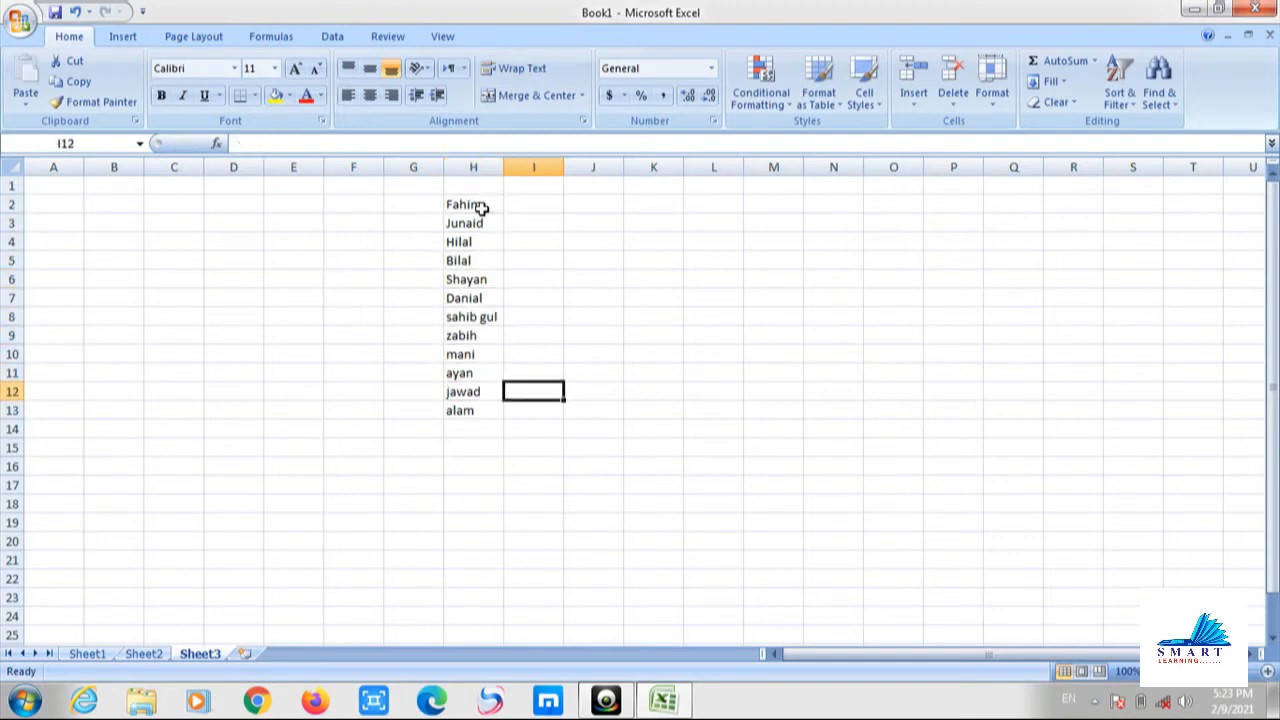
pyautogui.press('Up')
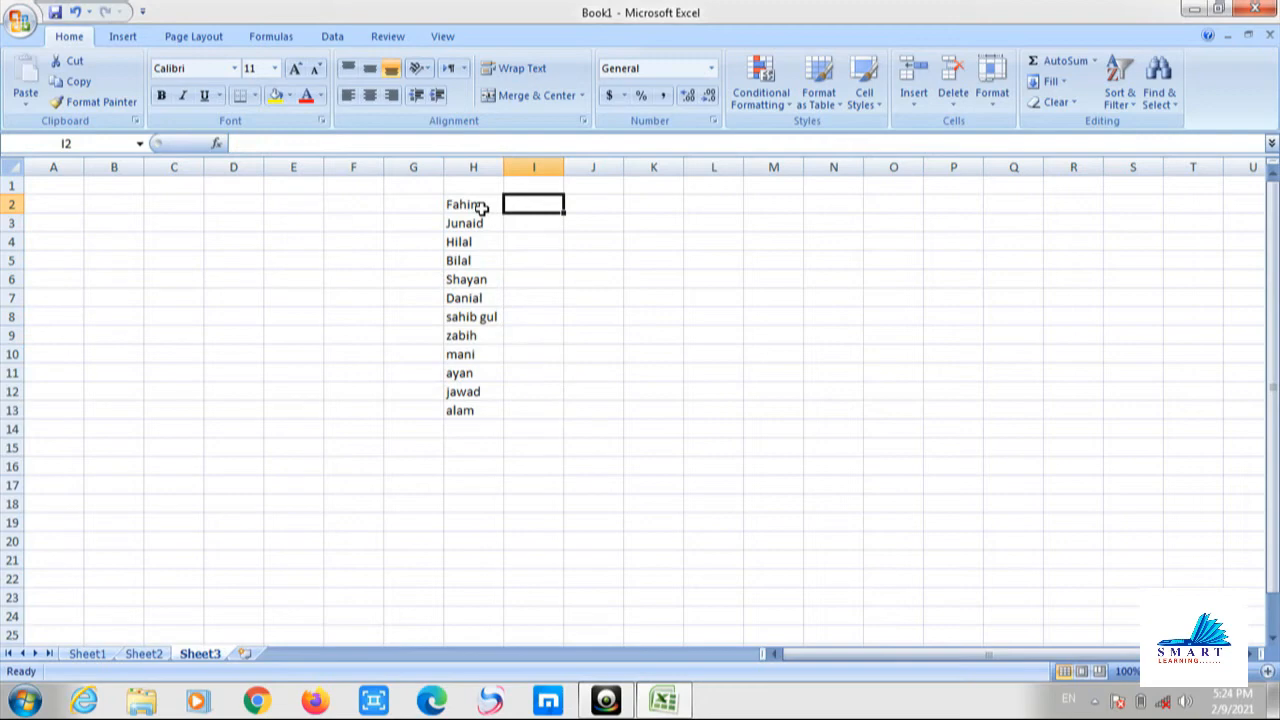
# Enter scores 28, 56, 34, 56, a mistyped I6 entry, and 45 in I2:I7.
pyautogui.write('28')
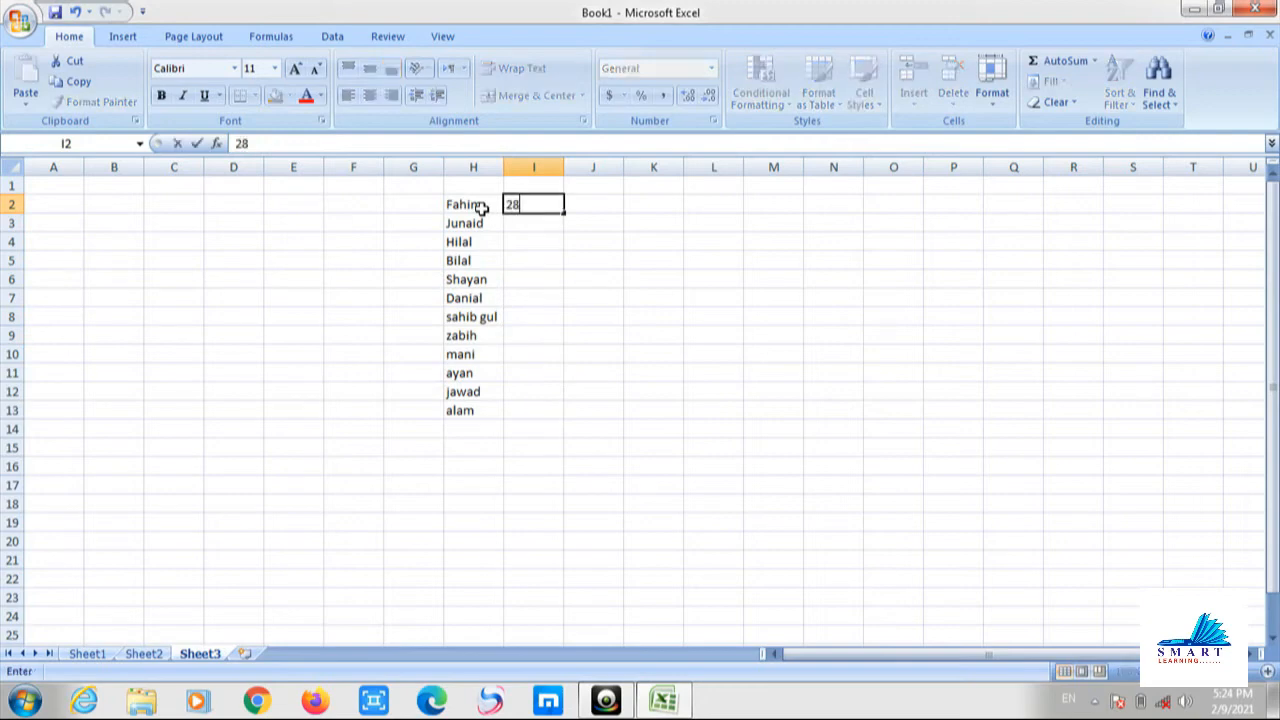
pyautogui.press('Return')
pyautogui.write('56')
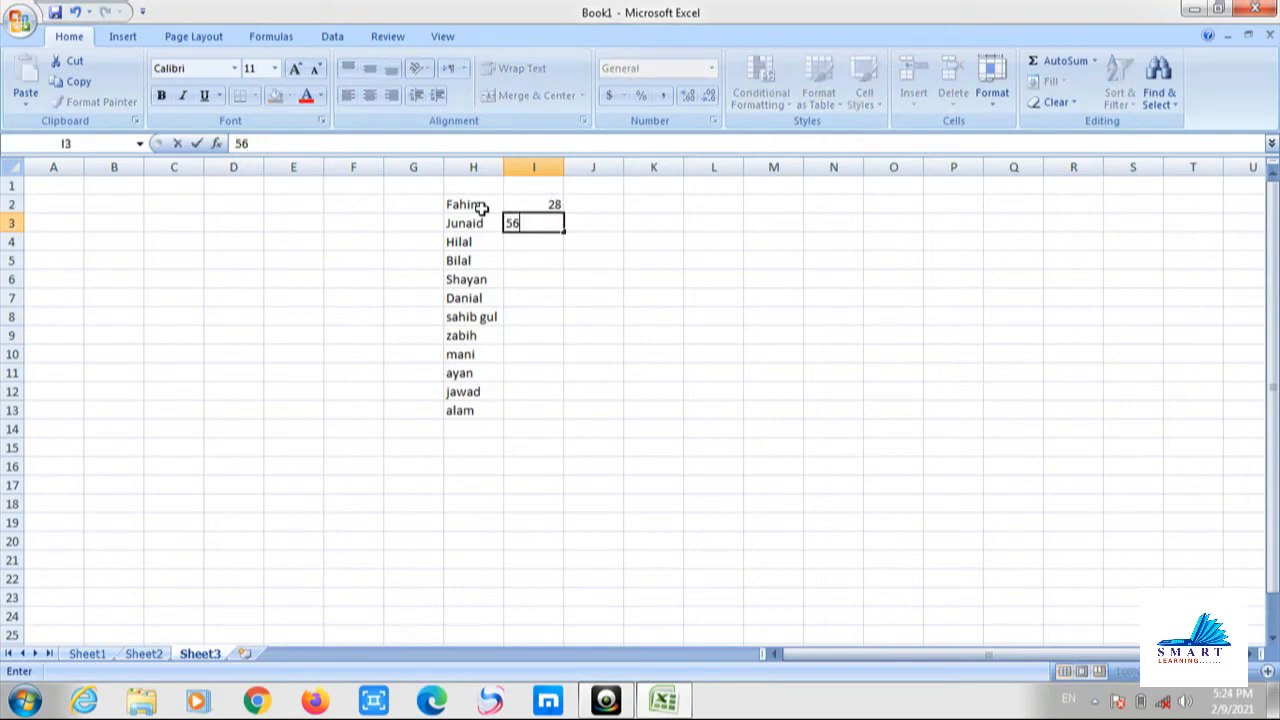
pyautogui.press('Return')
pyautogui.write('34')
pyautogui.press('Return')
pyautogui.write('56')
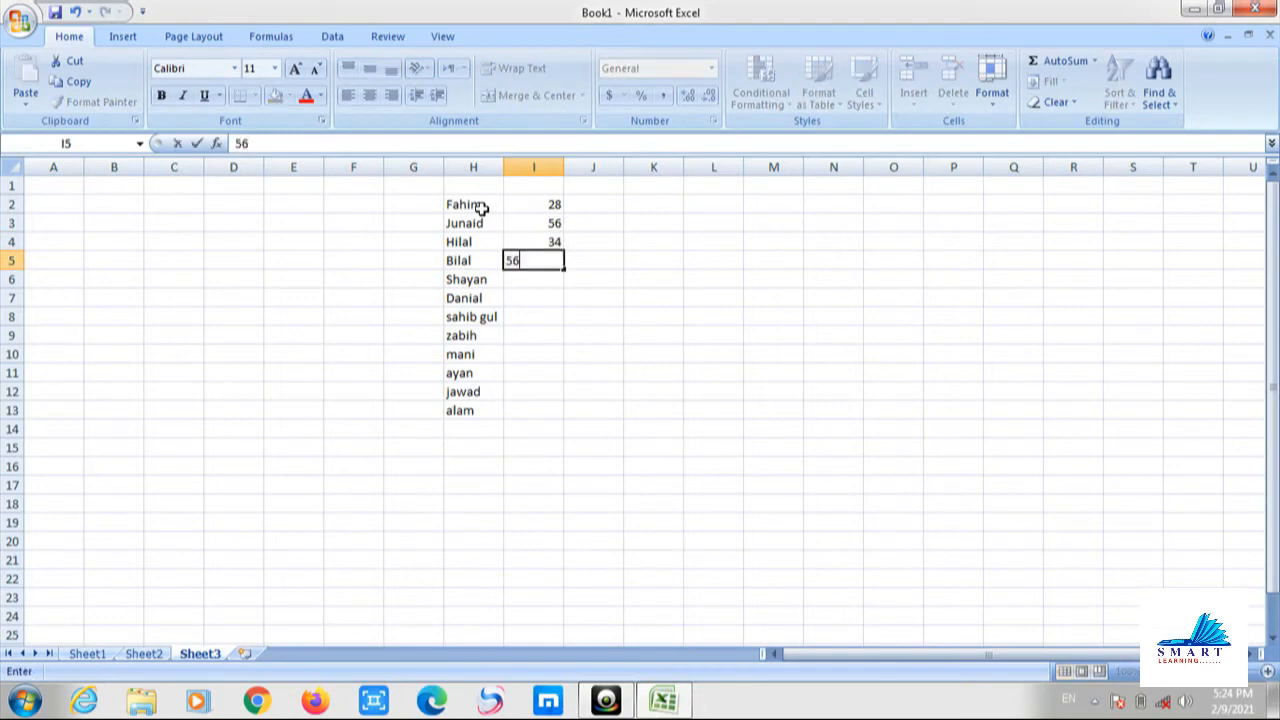
pyautogui.press('Return')
pyautogui.write('23\\67')
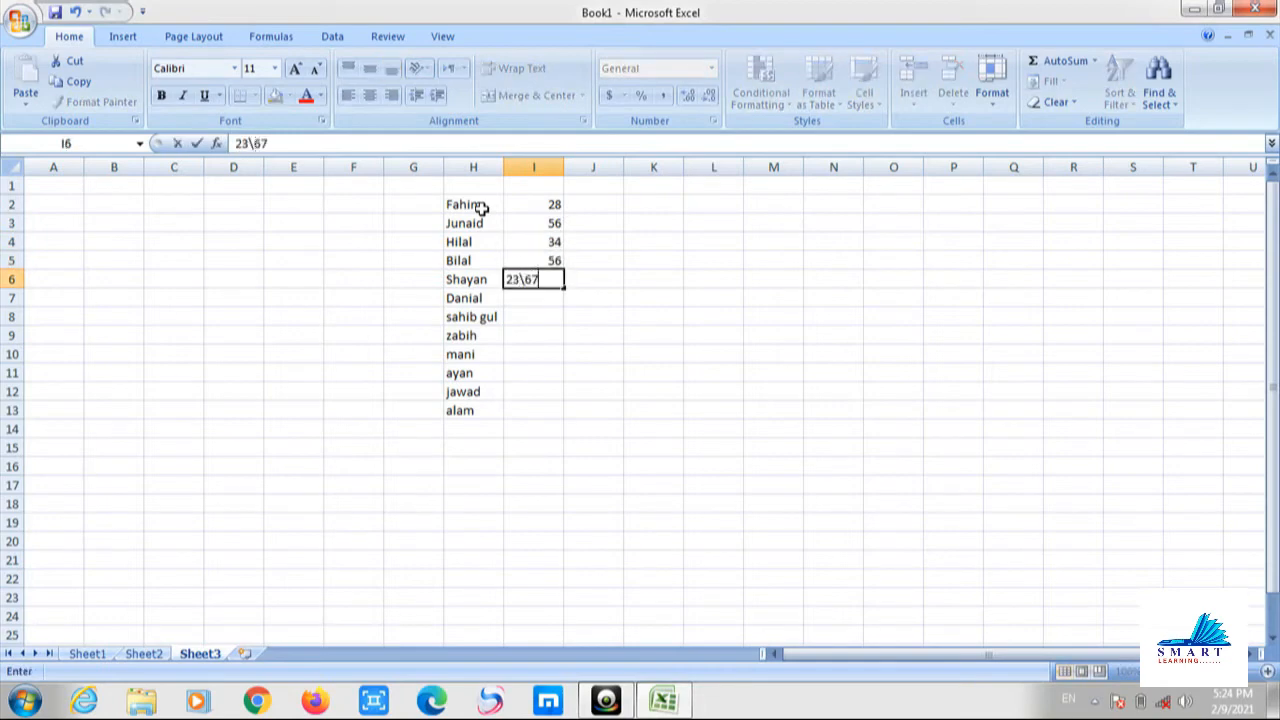
pyautogui.press('Return')
pyautogui.write('45')
pyautogui.press('Return')
# Enter scores 23, 67, 78, 89, 56 and 45 in I8:I13.
pyautogui.write('23')
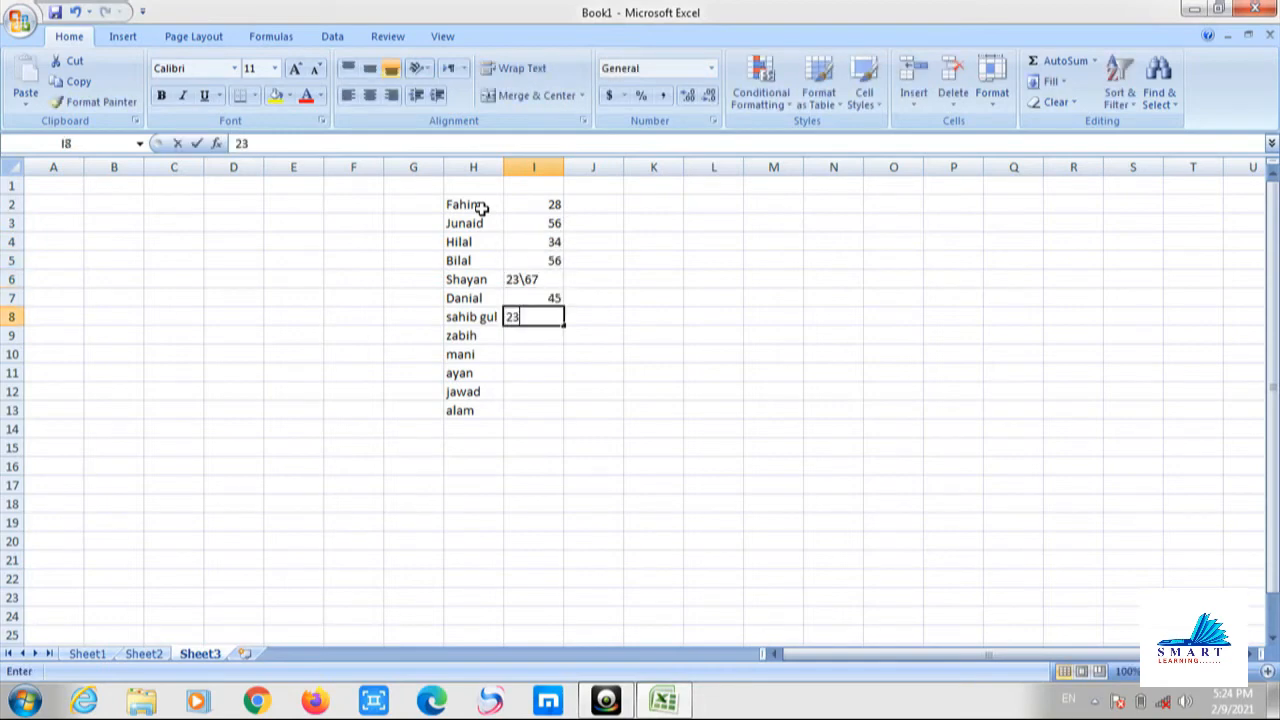
pyautogui.press('Return')
pyautogui.write('67')
pyautogui.press('Return')
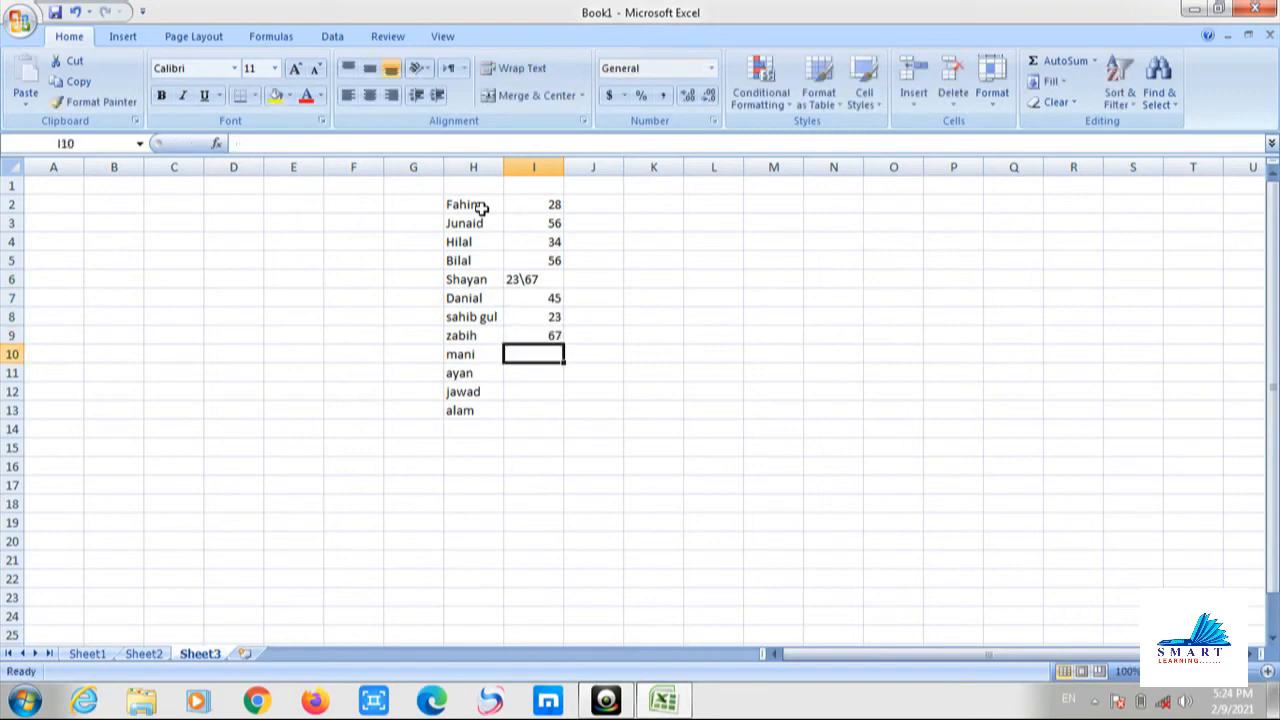
pyautogui.write('78')
pyautogui.press('Return')
pyautogui.write('89')
pyautogui.press('Return')
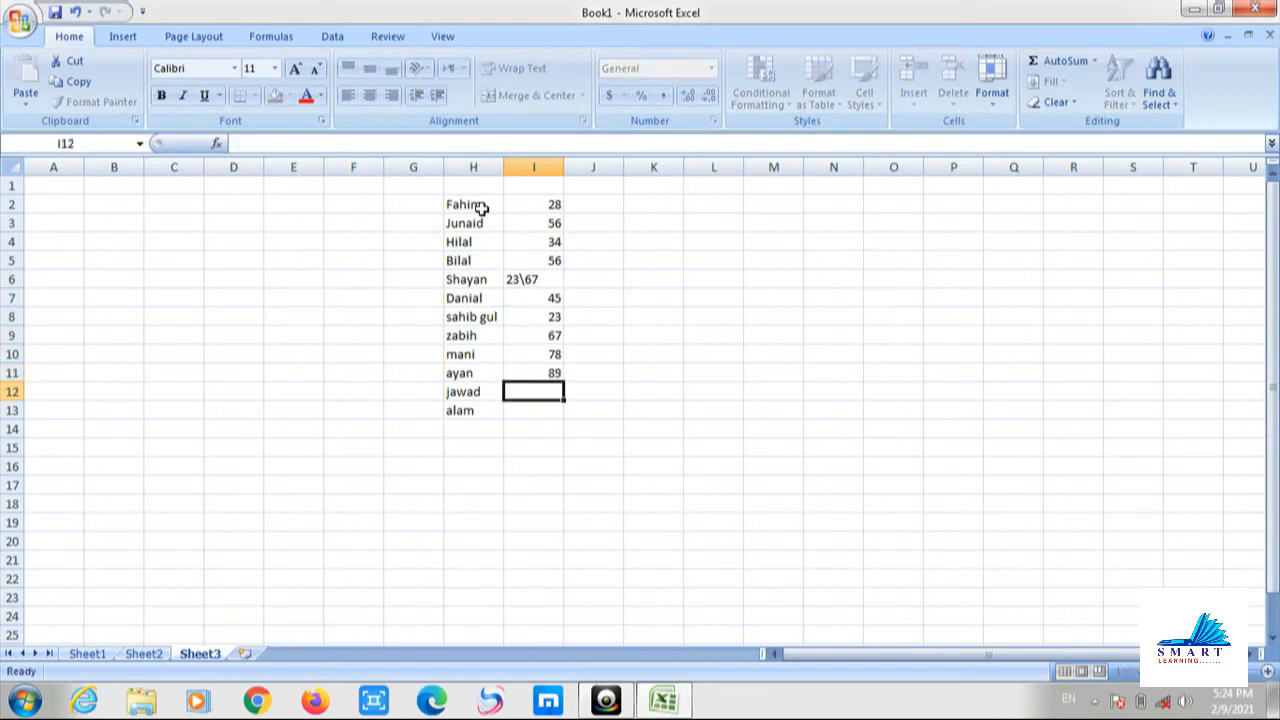
pyautogui.write('56')
pyautogui.press('Return')
pyautogui.write('45')
pyautogui.press('Return')
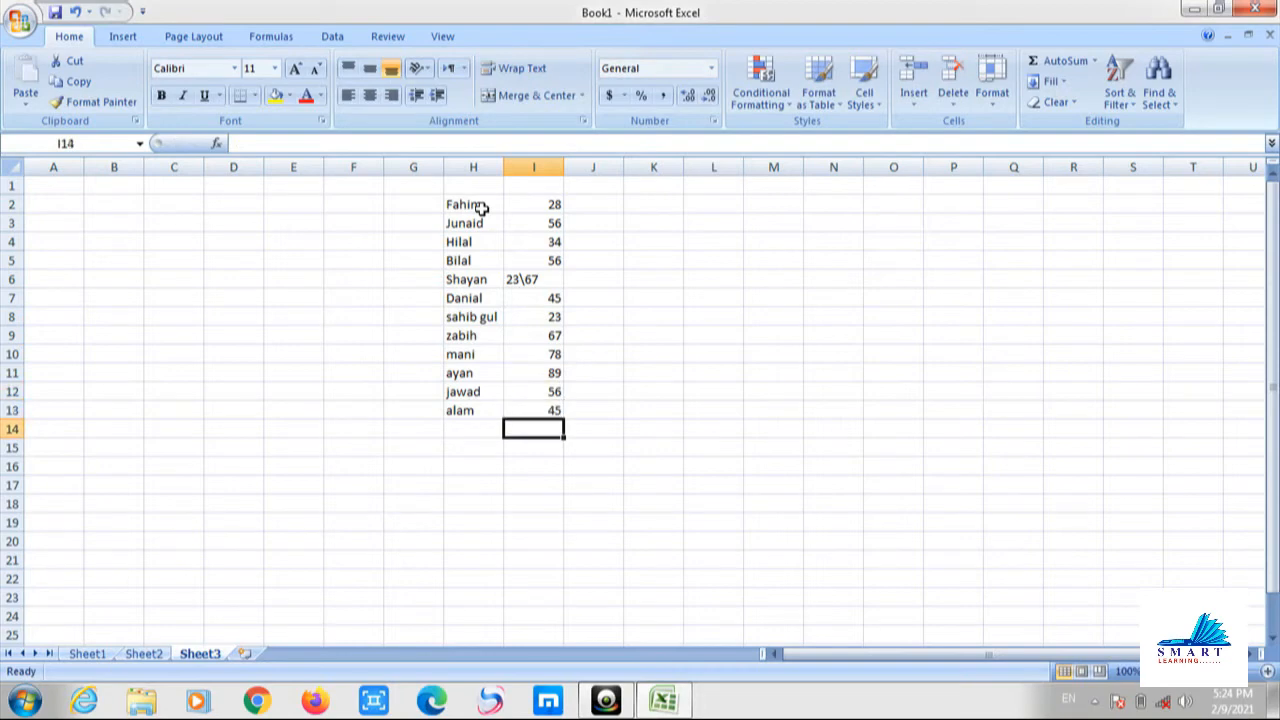
# Correct the I6 score to 56 and recheck the column.
pyautogui.press('Up')
pyautogui.press('Up')
pyautogui.press('Up')
pyautogui.press('Up')
pyautogui.press('Up')
pyautogui.press('Up')
pyautogui.press('Up')
pyautogui.press('Up')
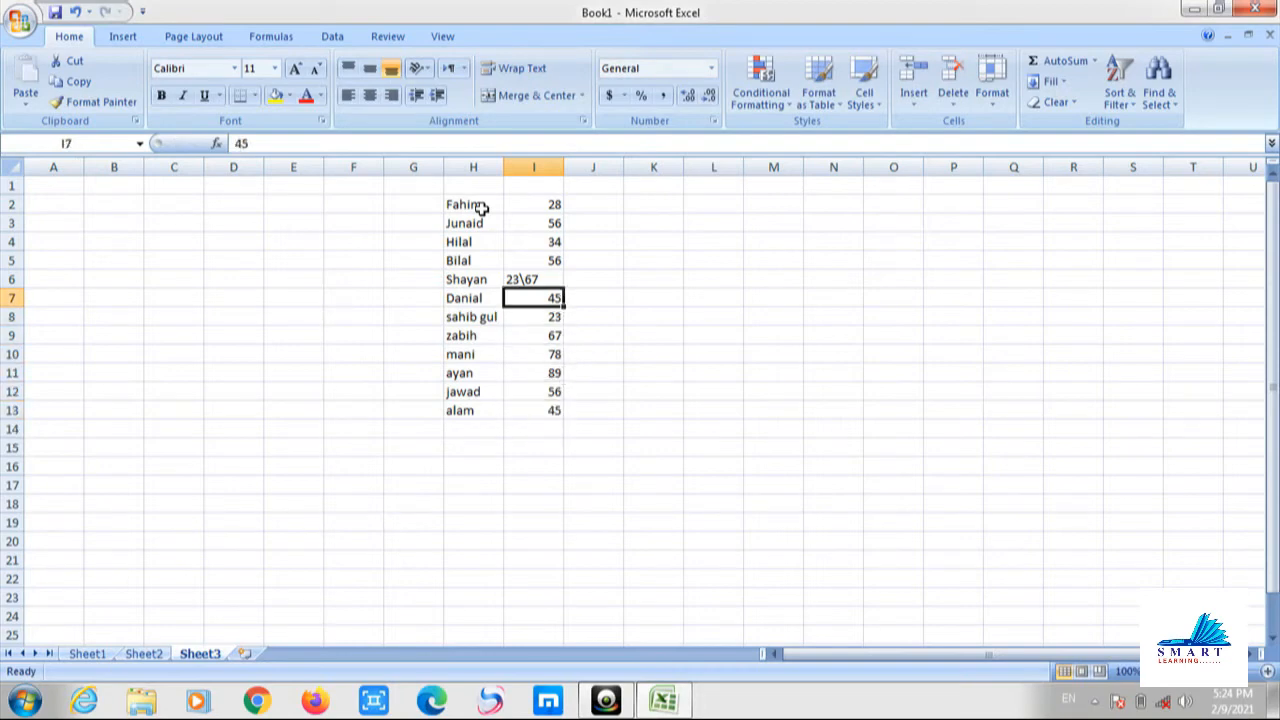
pyautogui.write('56')
pyautogui.press('Return')
pyautogui.press('Down')
pyautogui.press('Down')
pyautogui.press('Down')
pyautogui.press('Down')
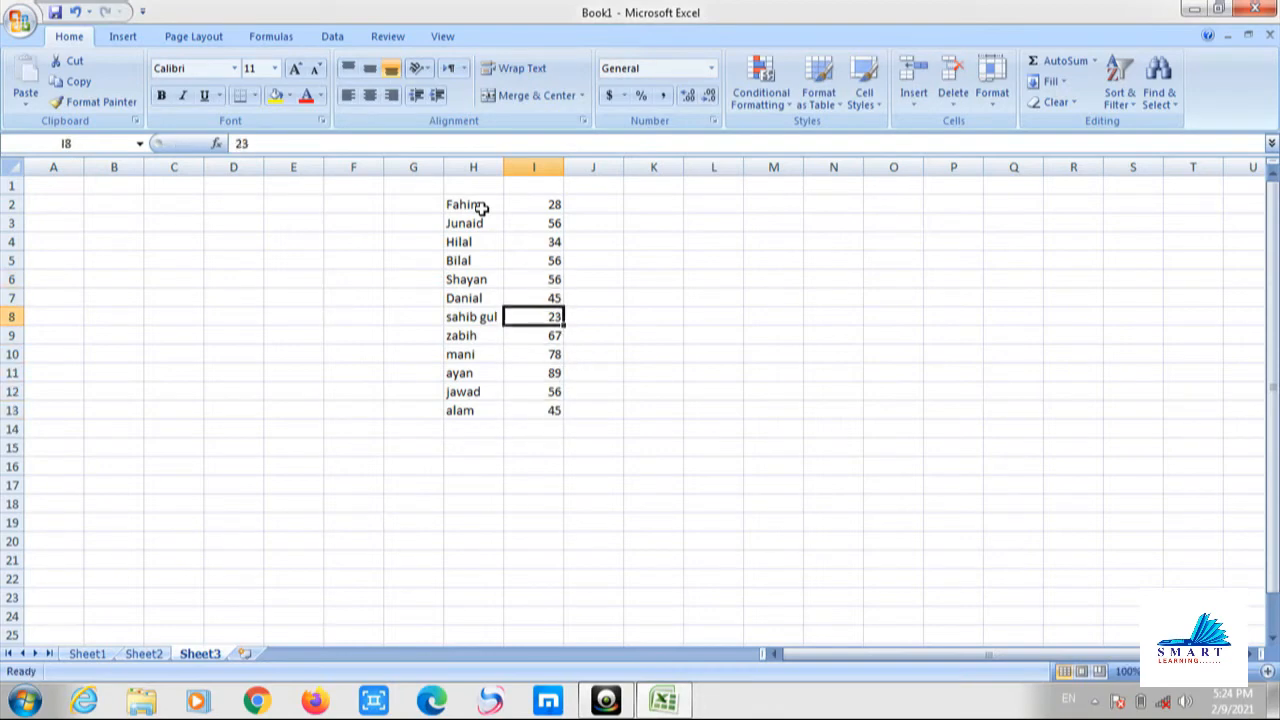
pyautogui.press('Down')
pyautogui.press('Down')
pyautogui.press('Down')
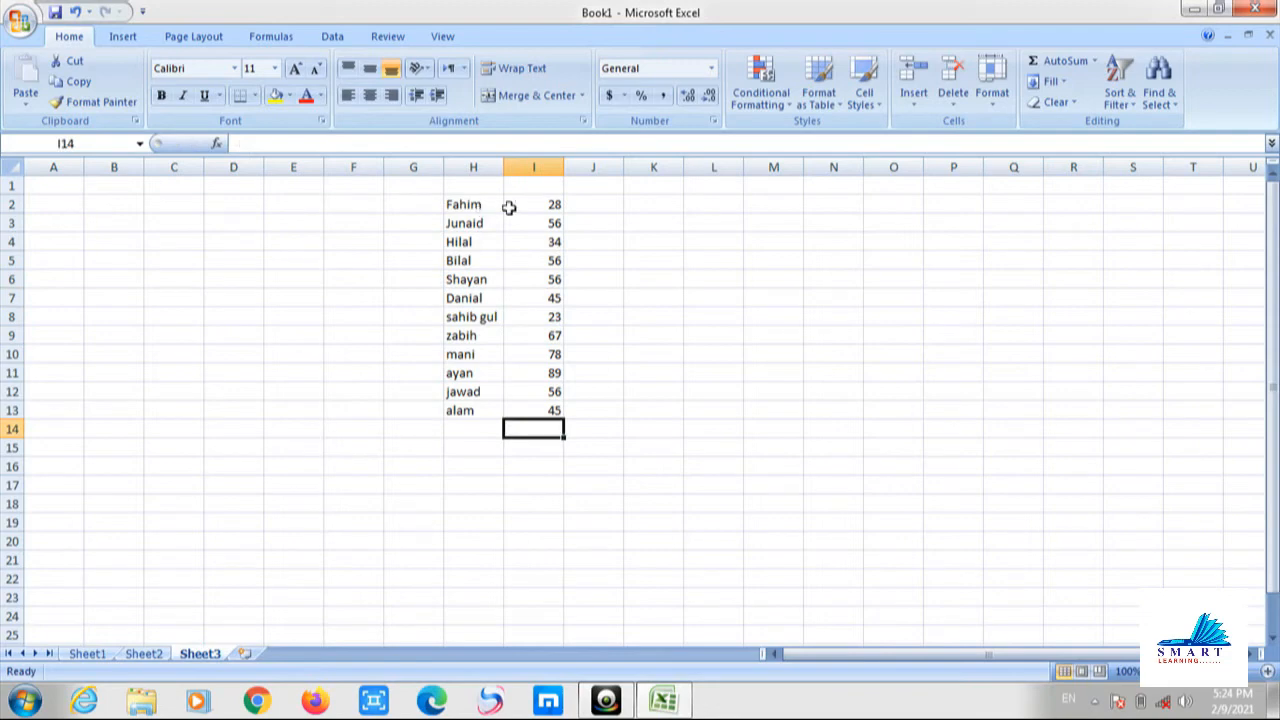
pyautogui.moveTo(523, 204); pyautogui.dragTo(551, 408)
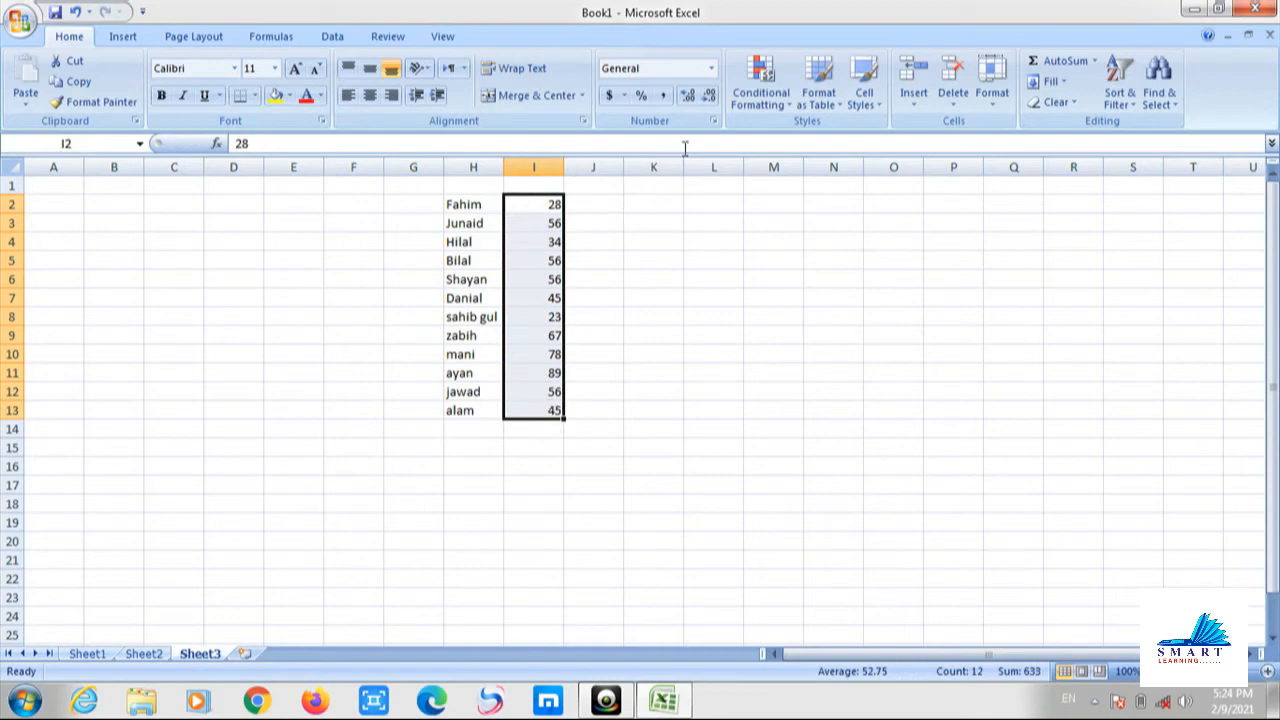
pyautogui.click(780, 106)
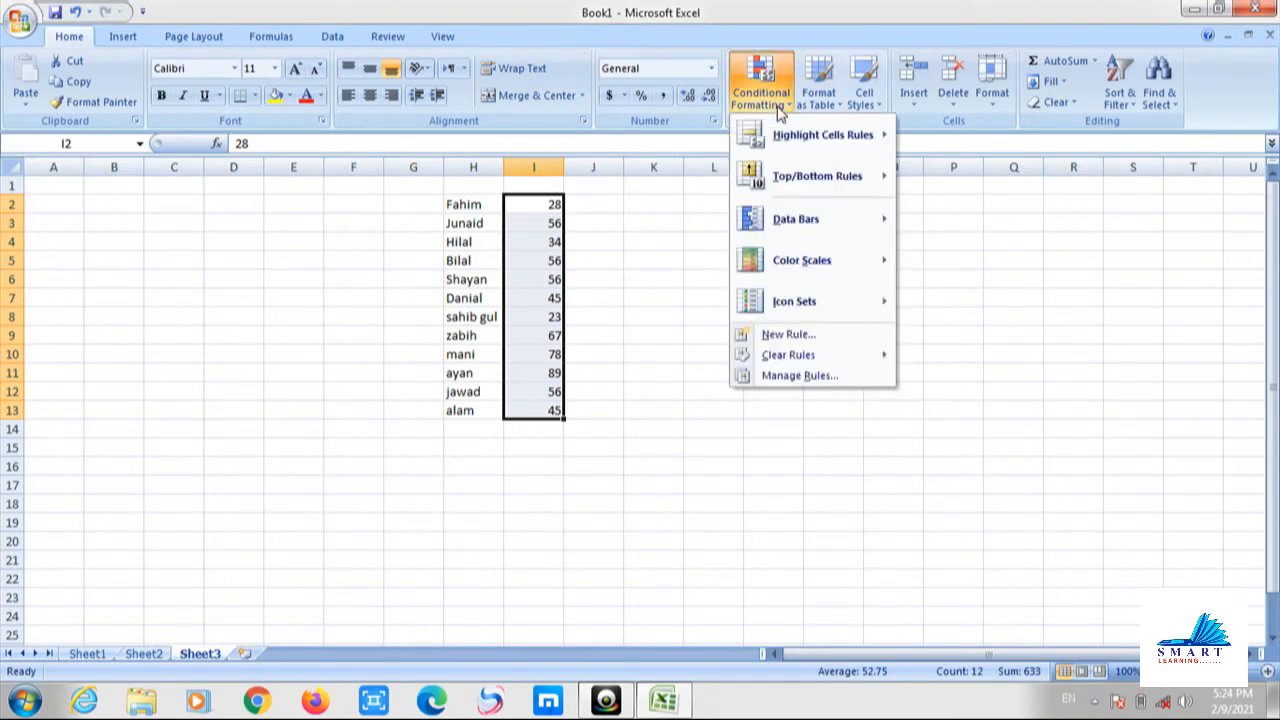
pyautogui.moveTo(791, 130)
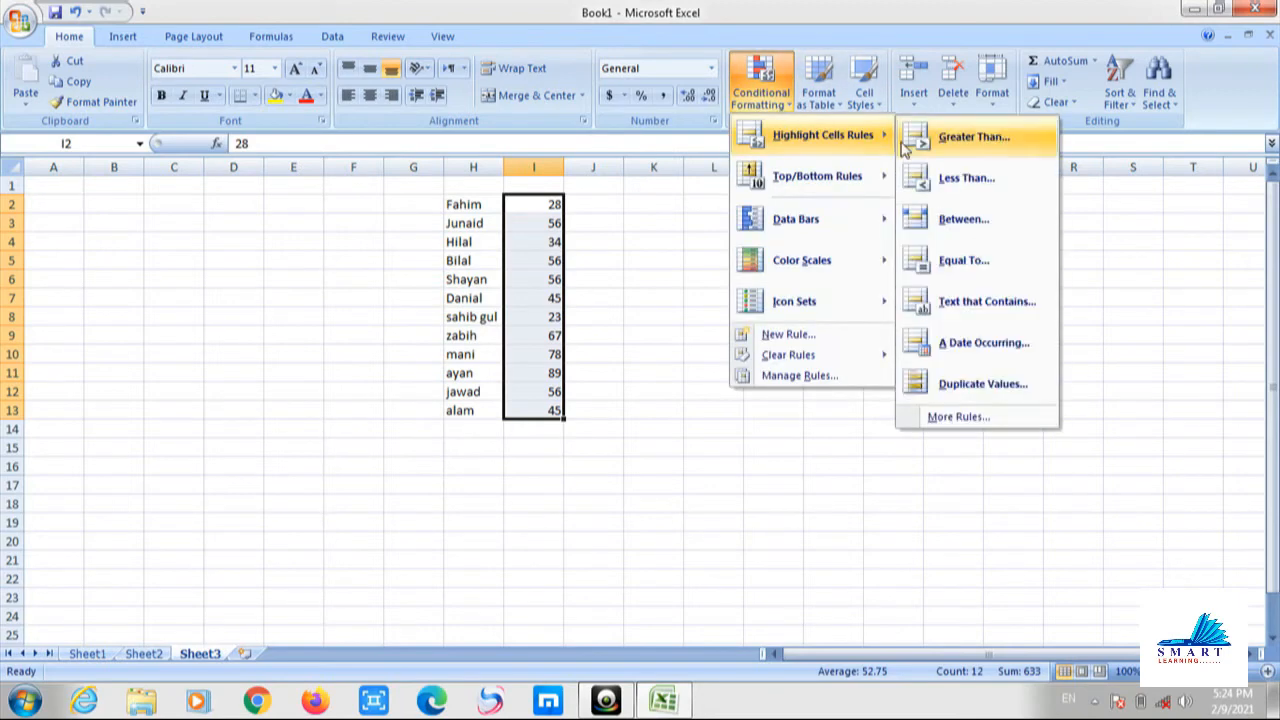
pyautogui.moveTo(855, 176)
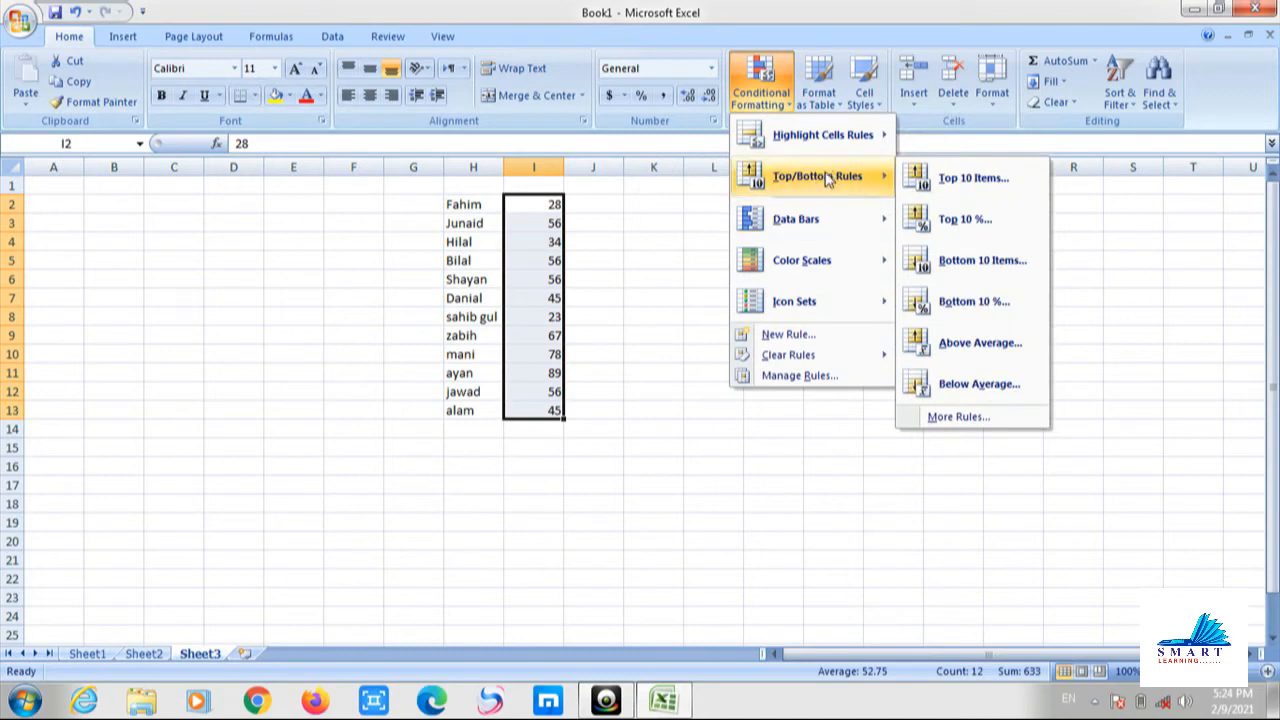
pyautogui.click(953, 181)
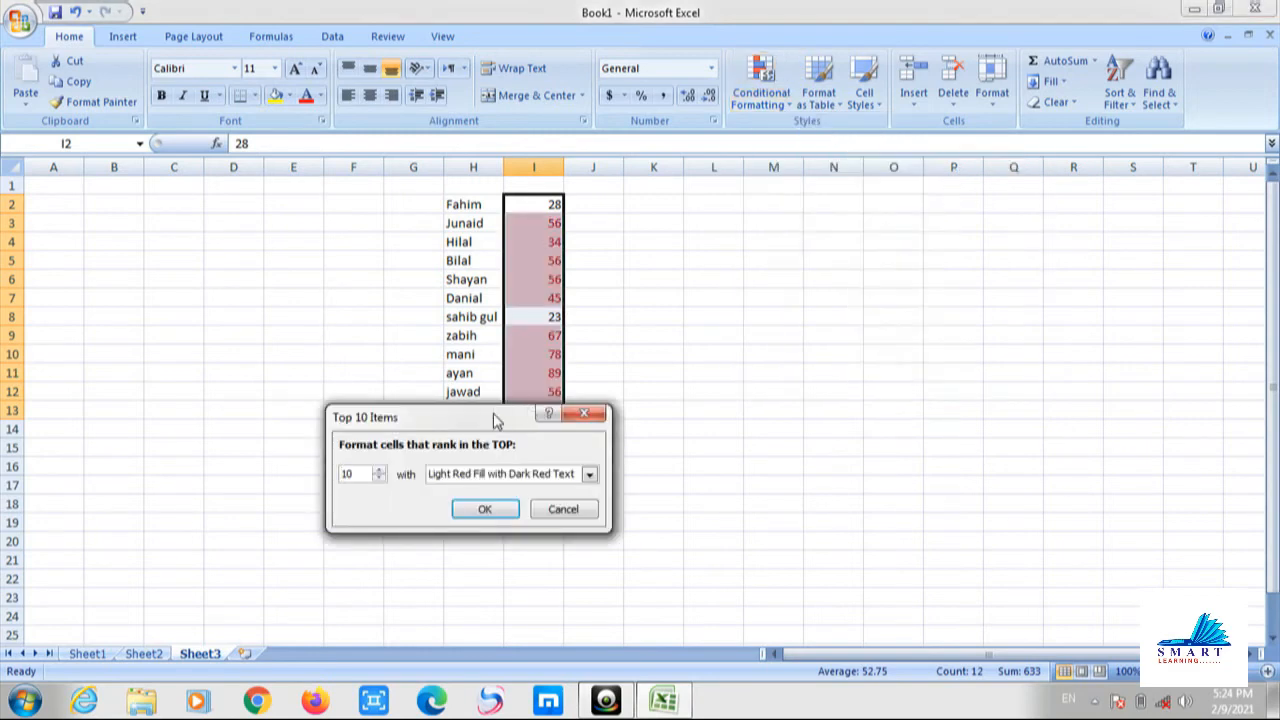
pyautogui.moveTo(496, 420); pyautogui.dragTo(824, 360)
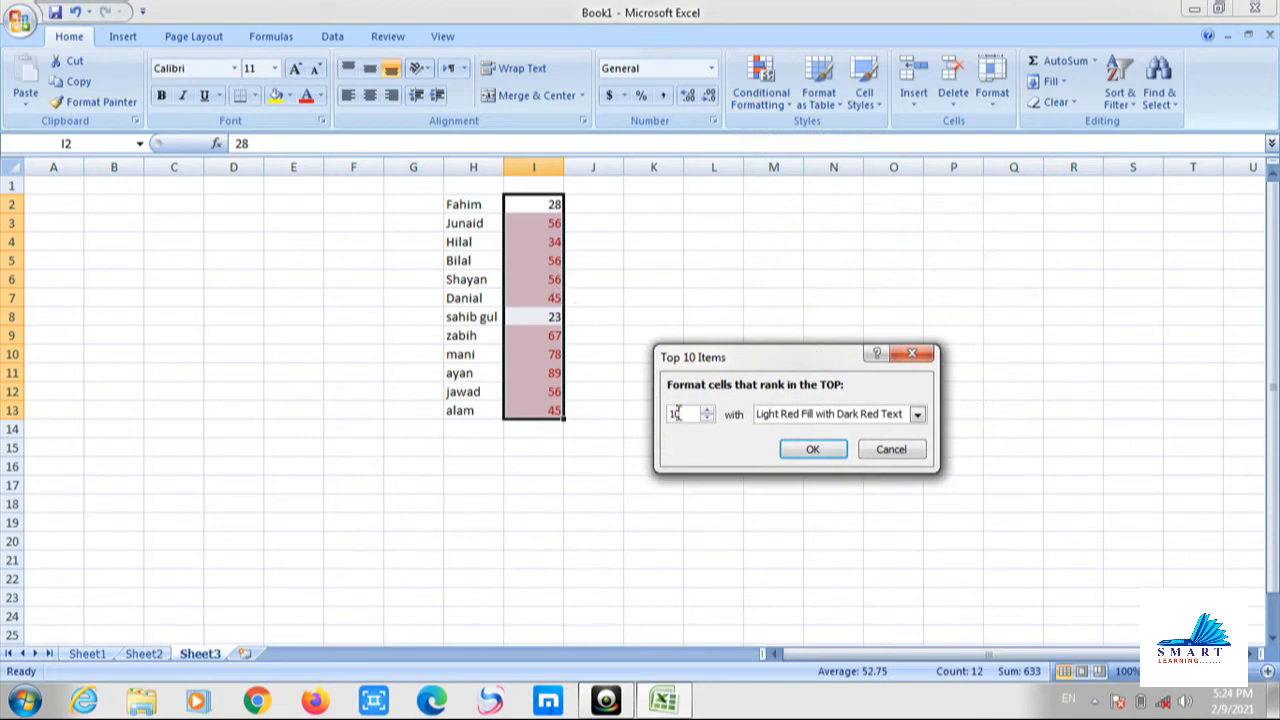
pyautogui.moveTo(684, 414); pyautogui.dragTo(659, 422)
pyautogui.write('3')
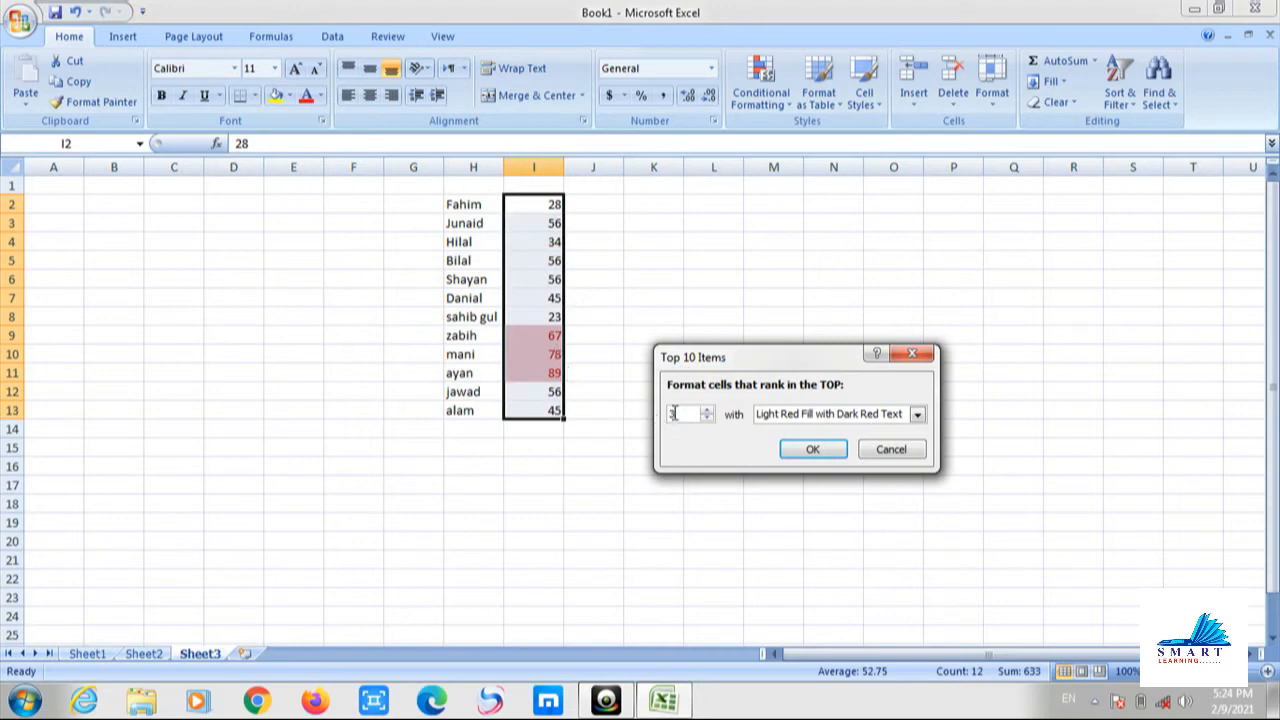
pyautogui.moveTo(676, 420); pyautogui.dragTo(663, 423)
pyautogui.write('1')
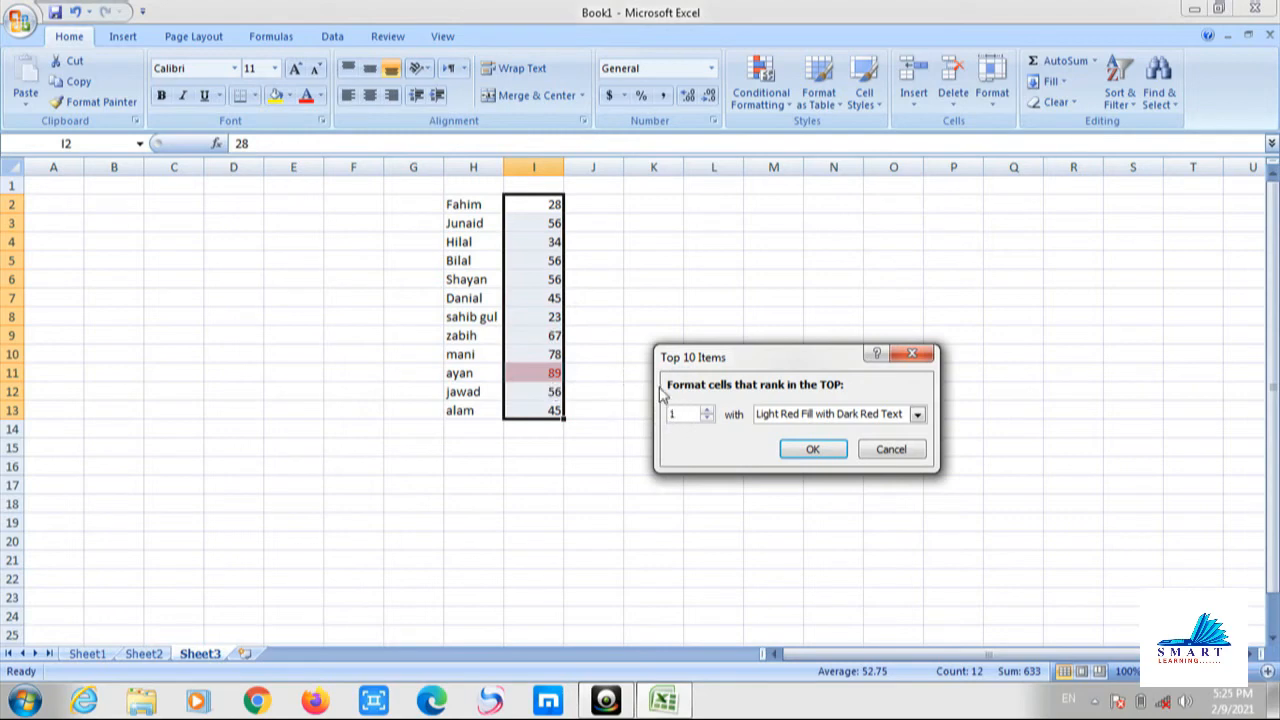
pyautogui.press('BackSpace')
pyautogui.write('2')
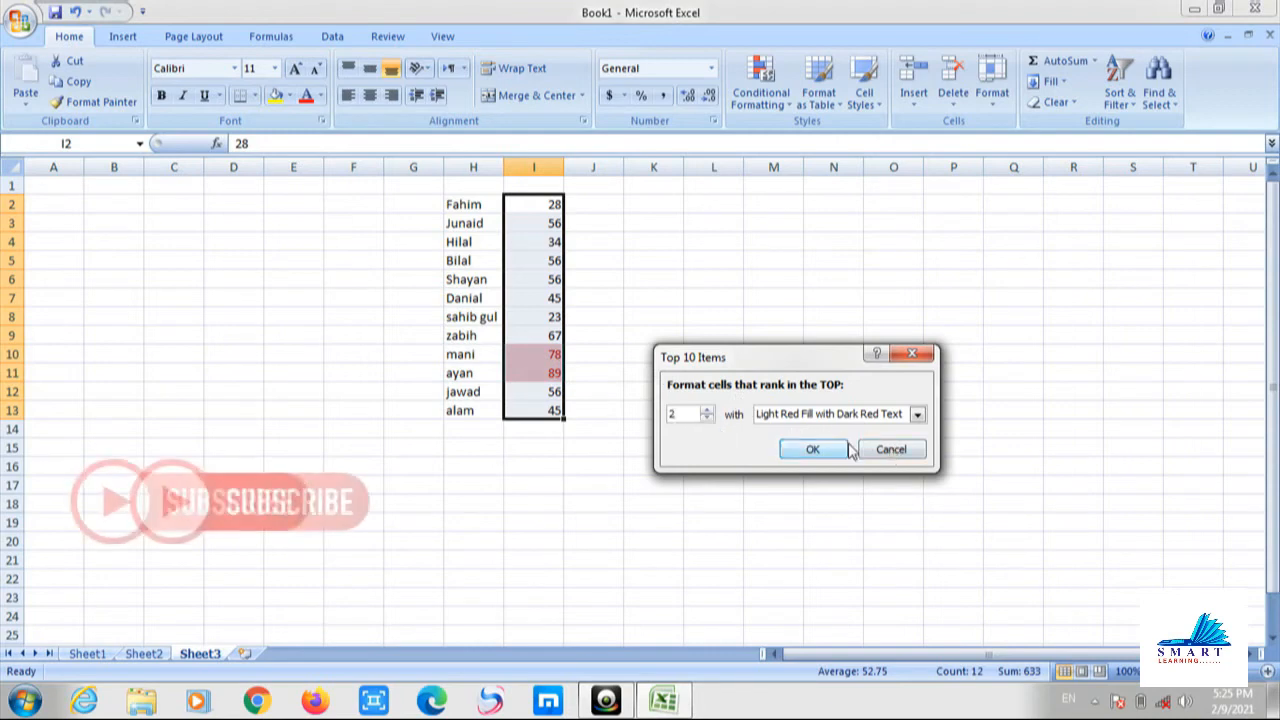
pyautogui.click(889, 450)
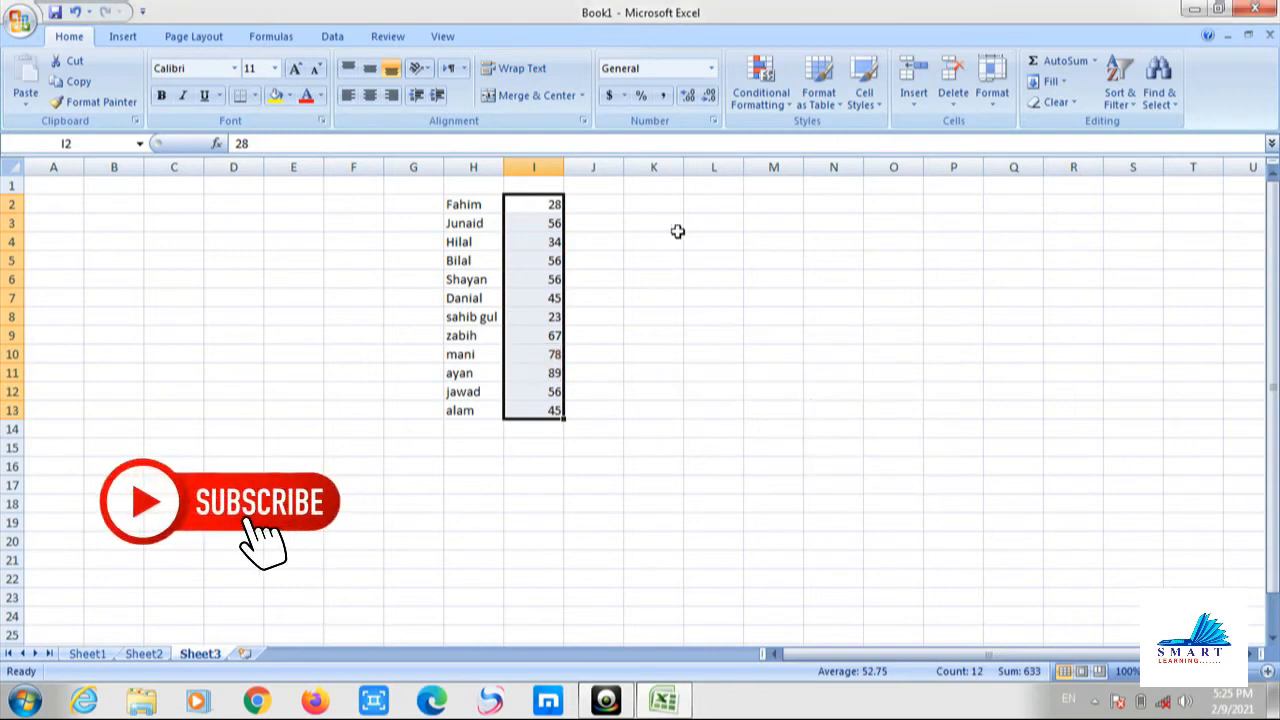
pyautogui.click(778, 112)
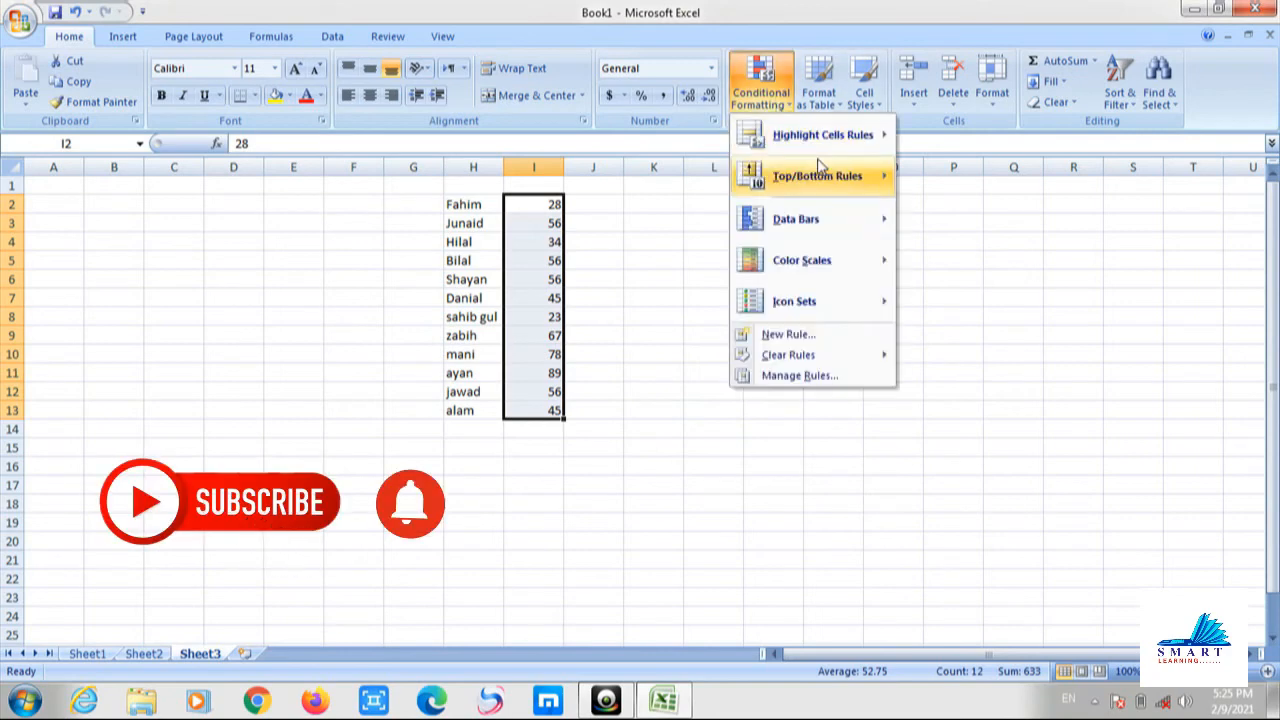
pyautogui.moveTo(800, 176)
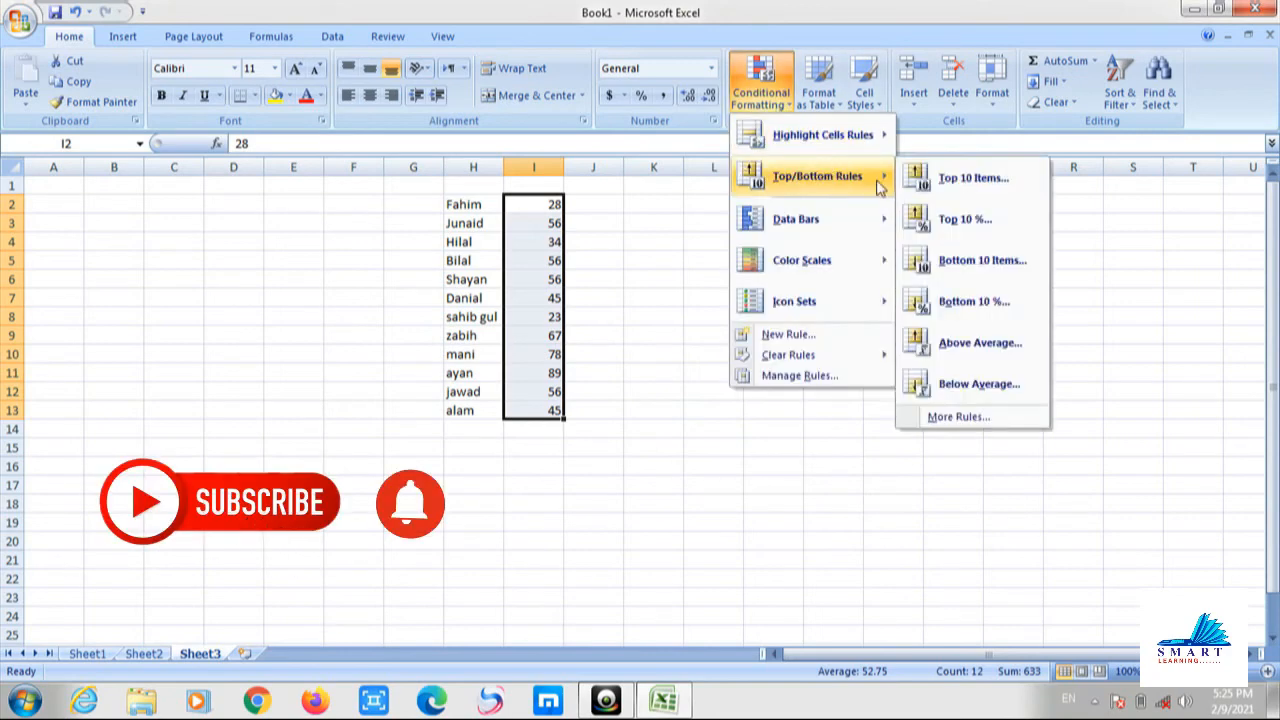
pyautogui.click(985, 226)
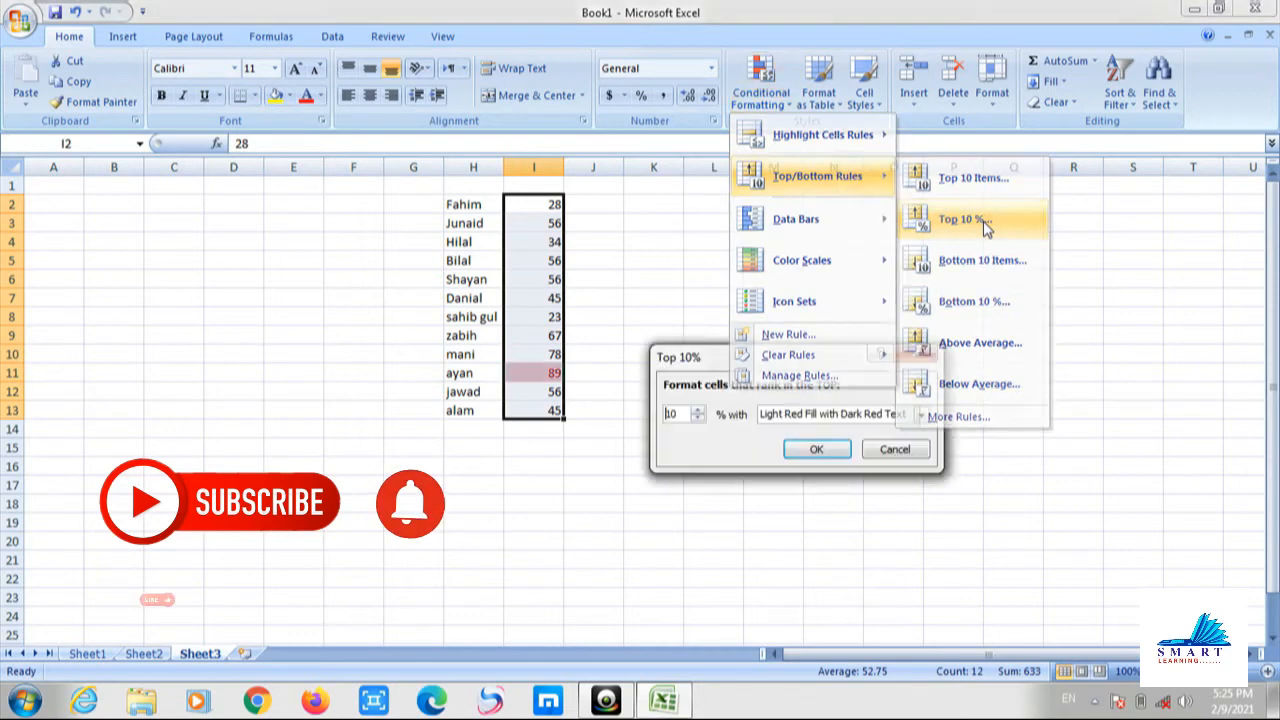
pyautogui.doubleClick(672, 414)
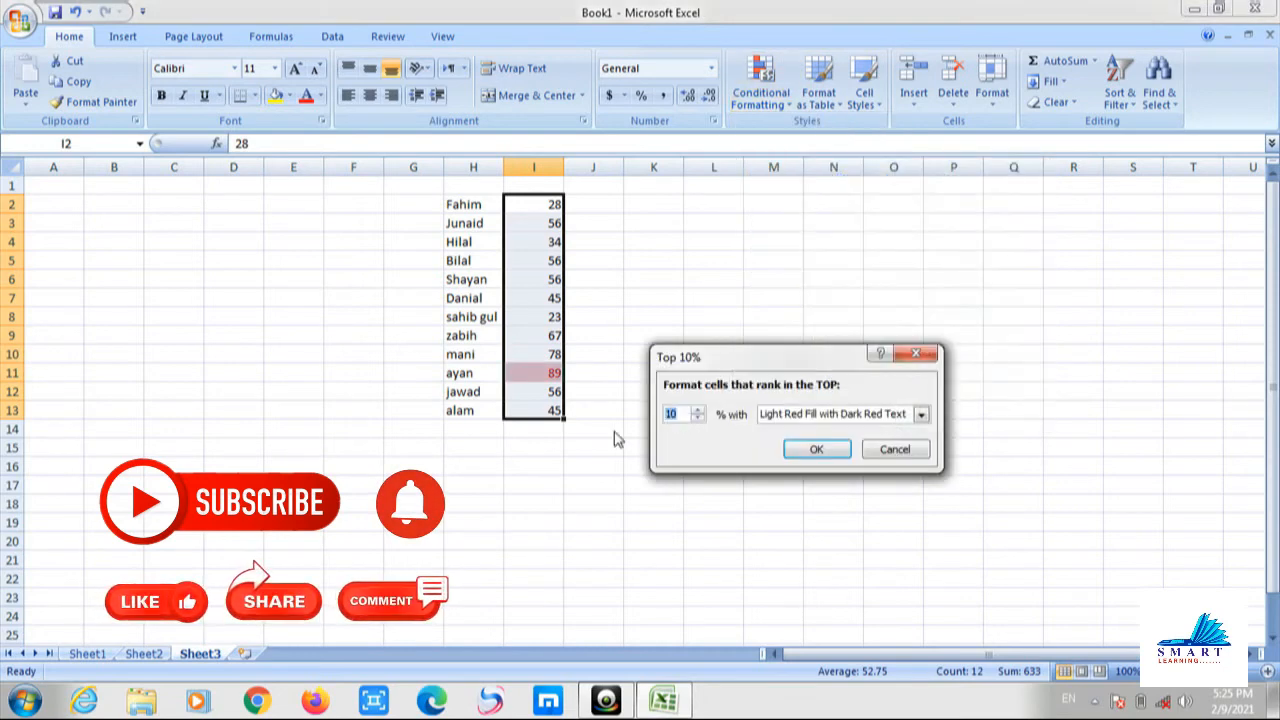
pyautogui.write('2')
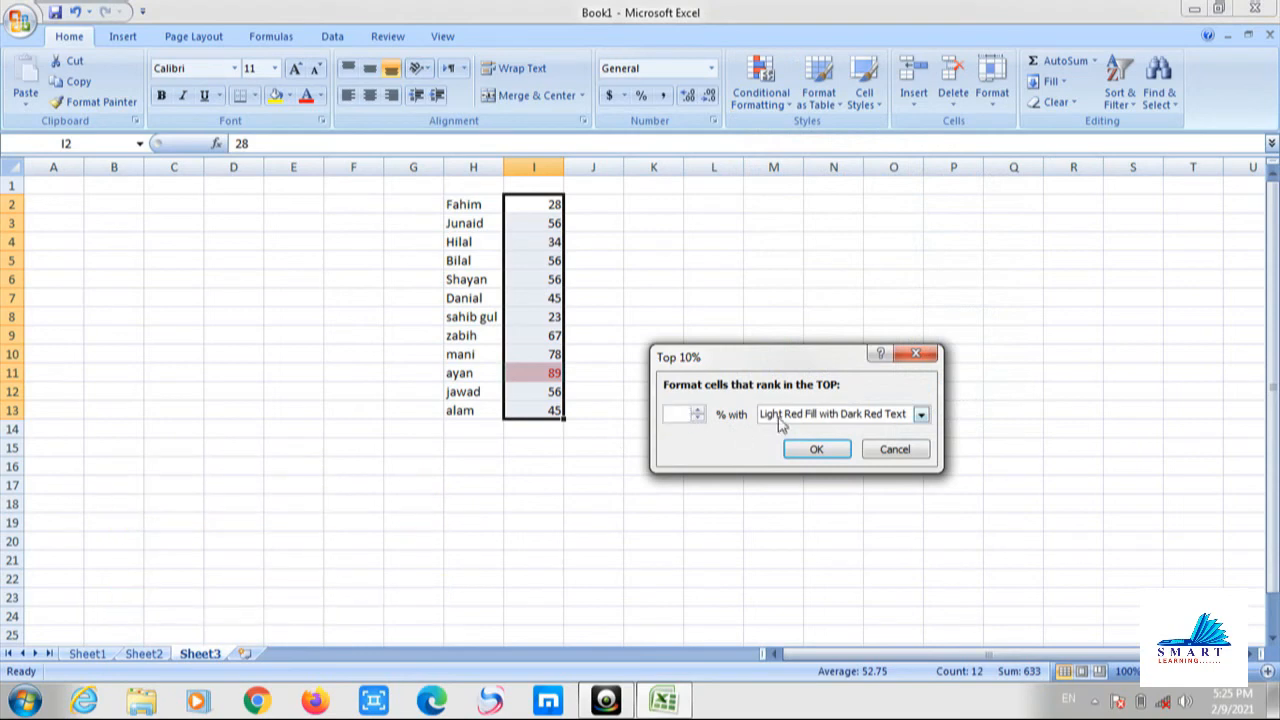
pyautogui.click(895, 450)
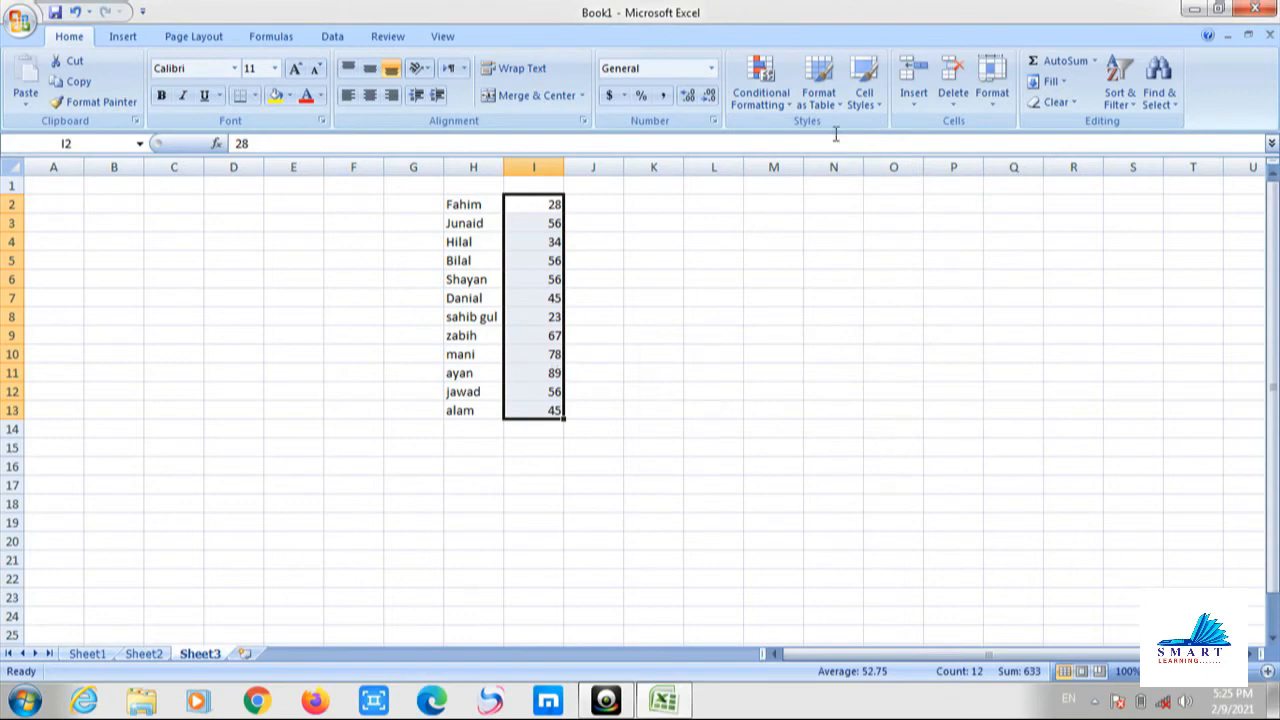
pyautogui.click(767, 115)
pyautogui.moveTo(818, 196)
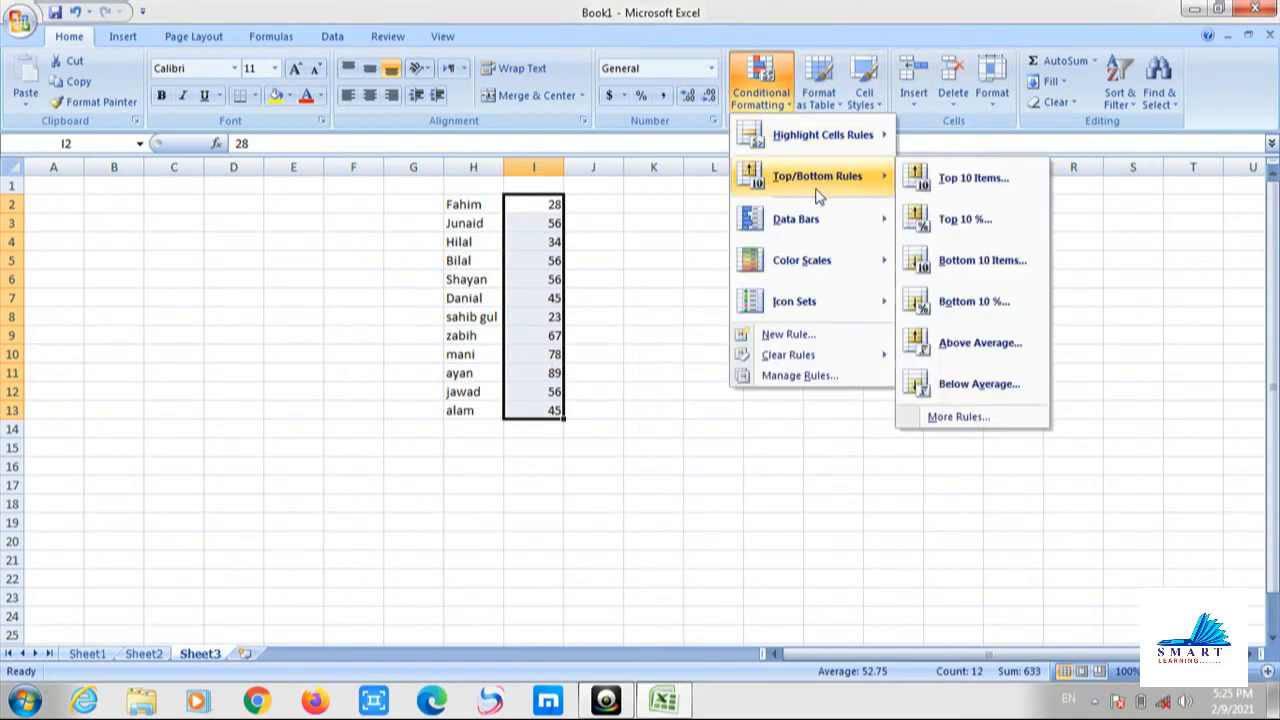
pyautogui.click(983, 261)
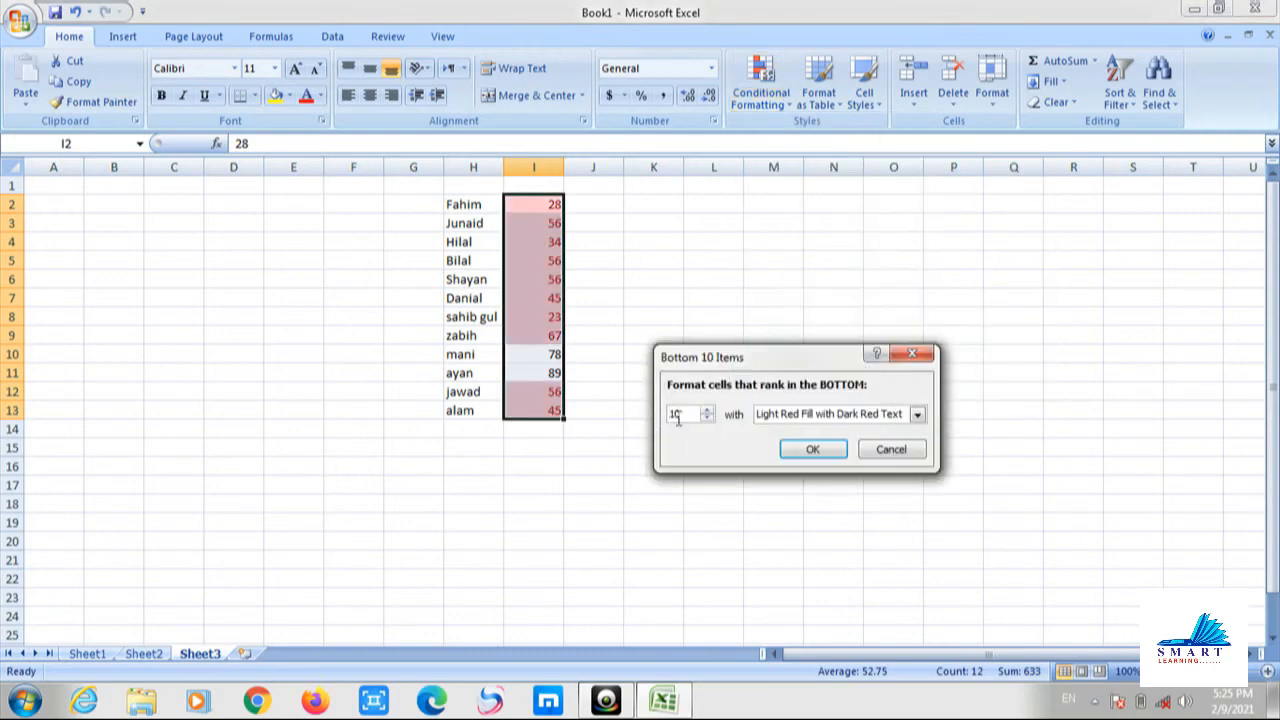
pyautogui.moveTo(684, 415); pyautogui.dragTo(625, 427)
pyautogui.write('1')
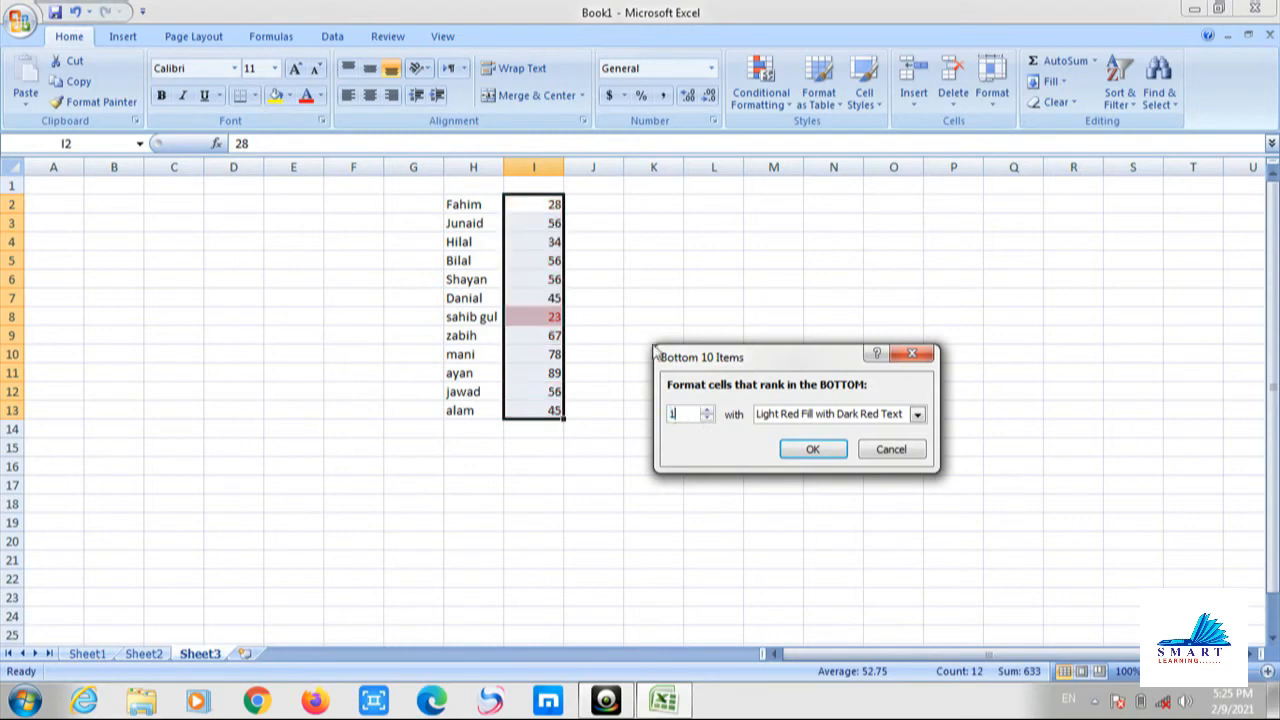
pyautogui.click(881, 450)
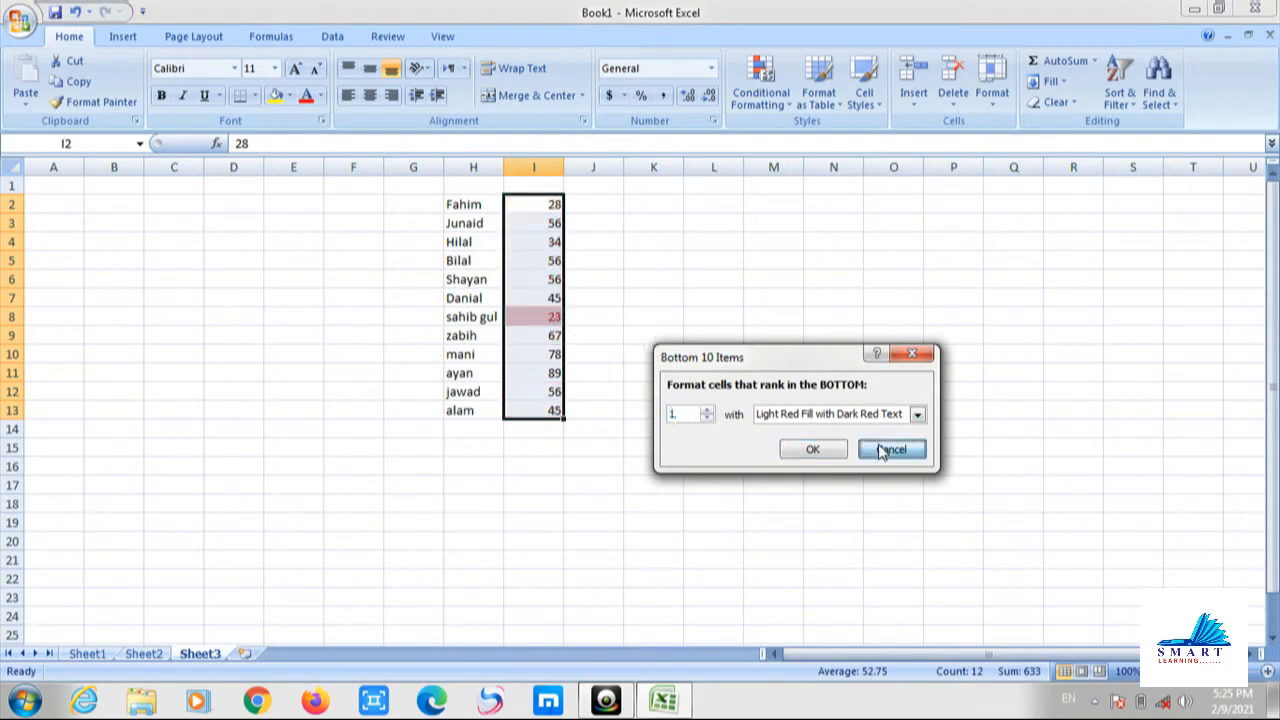
# Show the Conditional Formatting Highlight Cells Rules submenu for the score column.
pyautogui.click(775, 108)
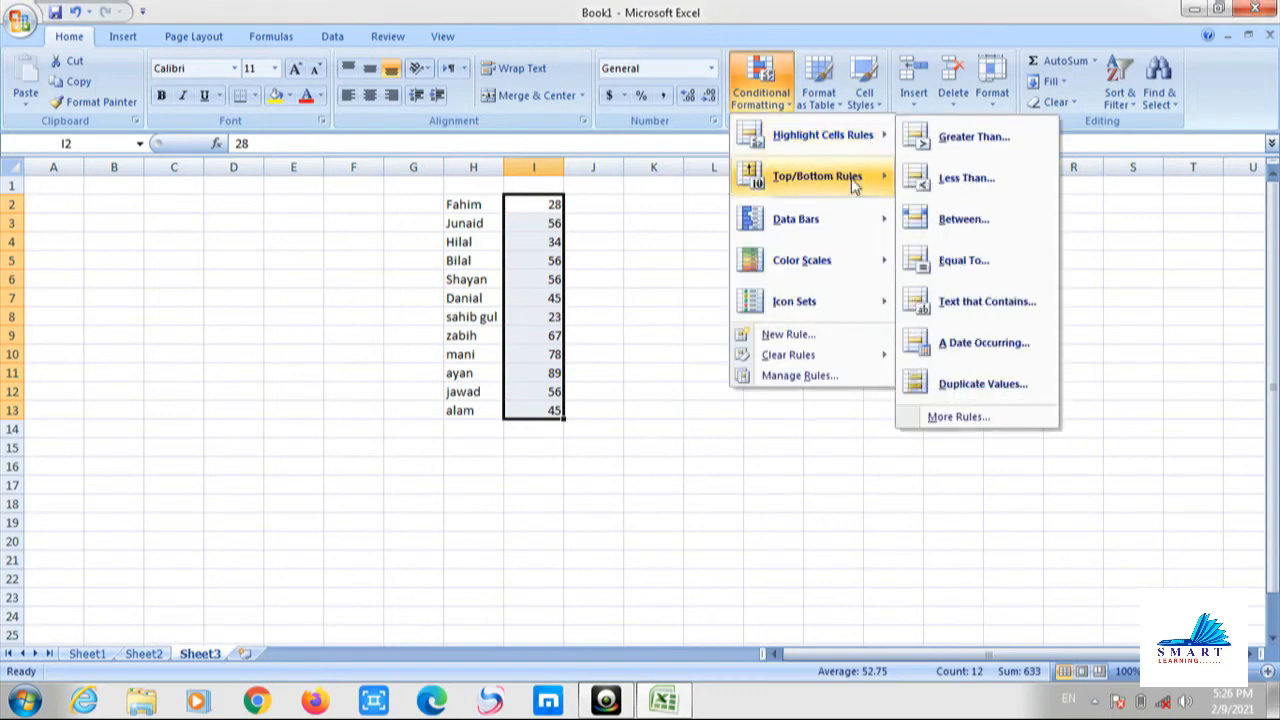
pyautogui.moveTo(855, 183)
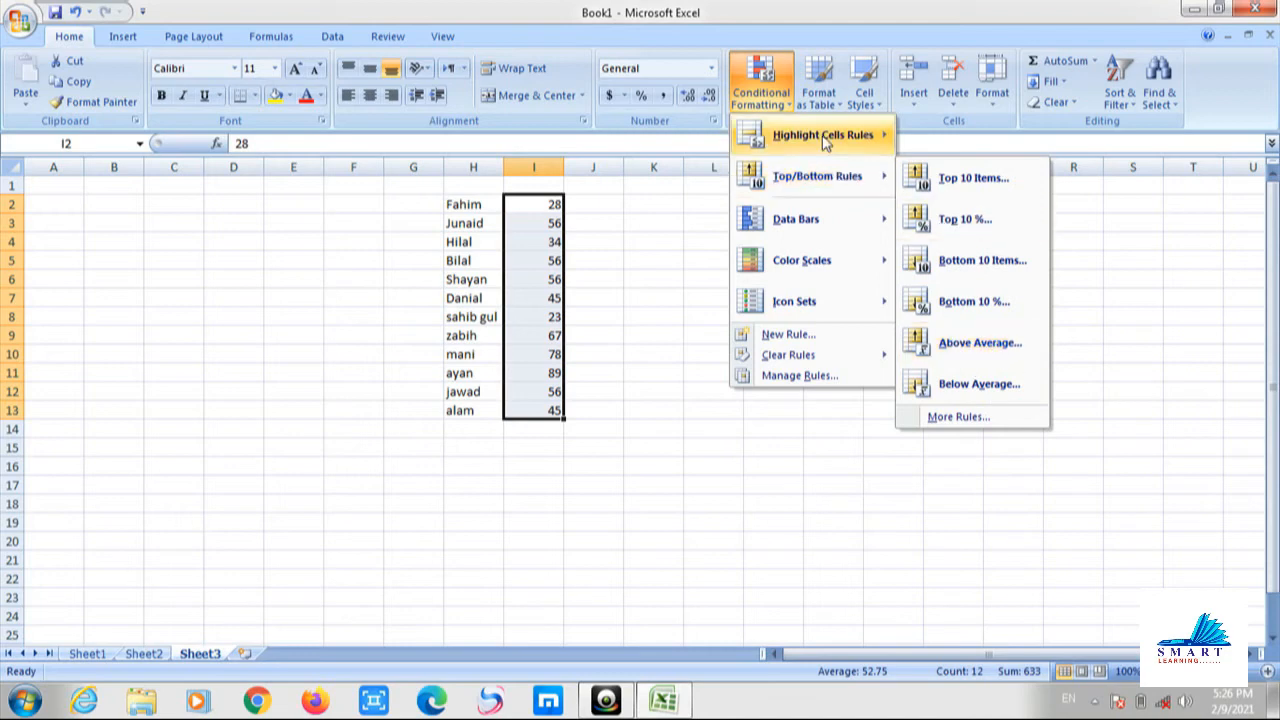
pyautogui.moveTo(830, 135)
pyautogui.moveTo(745, 177)
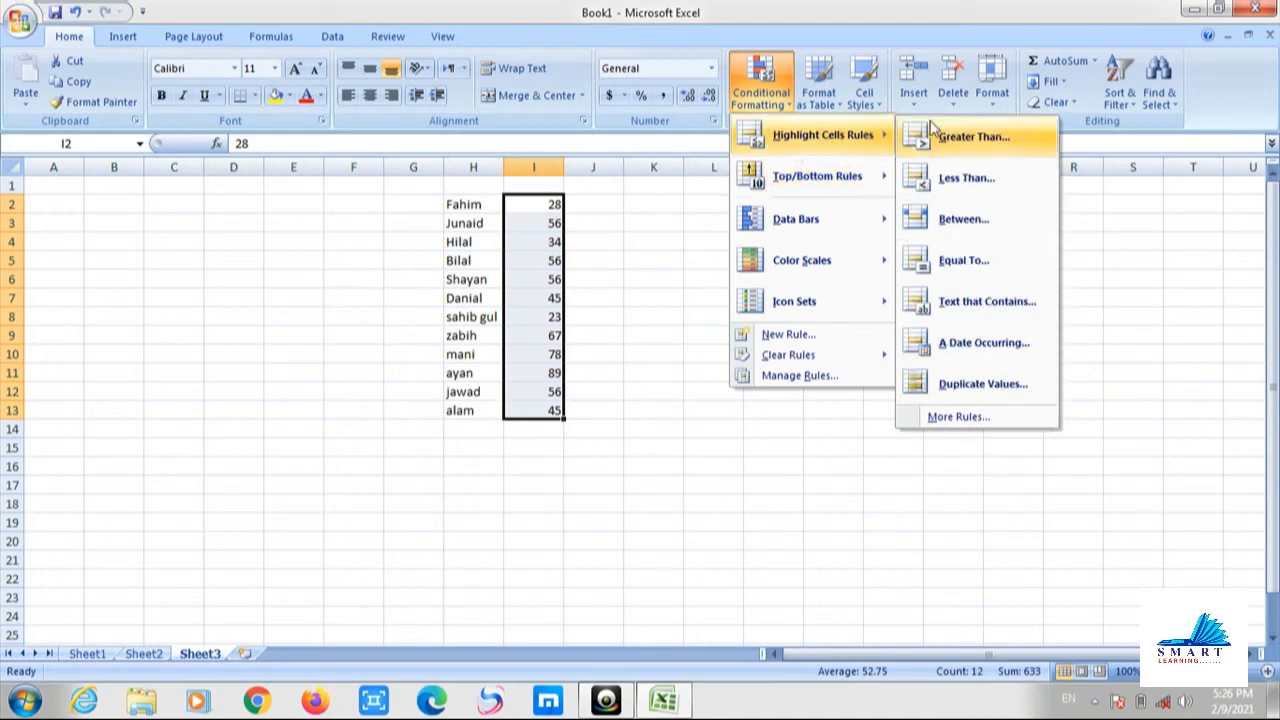
# Try a Greater Than 30 highlight rule on the scores, then cancel it.
pyautogui.click(975, 137)
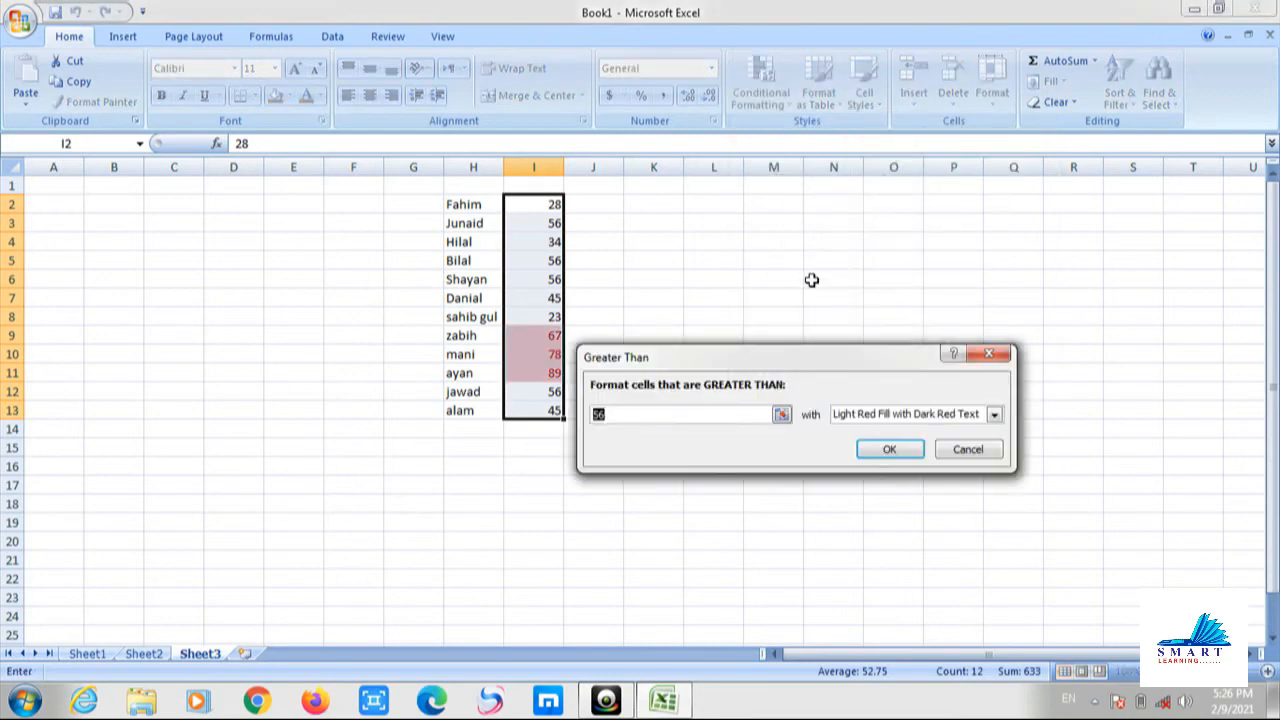
pyautogui.moveTo(704, 359); pyautogui.dragTo(763, 370)
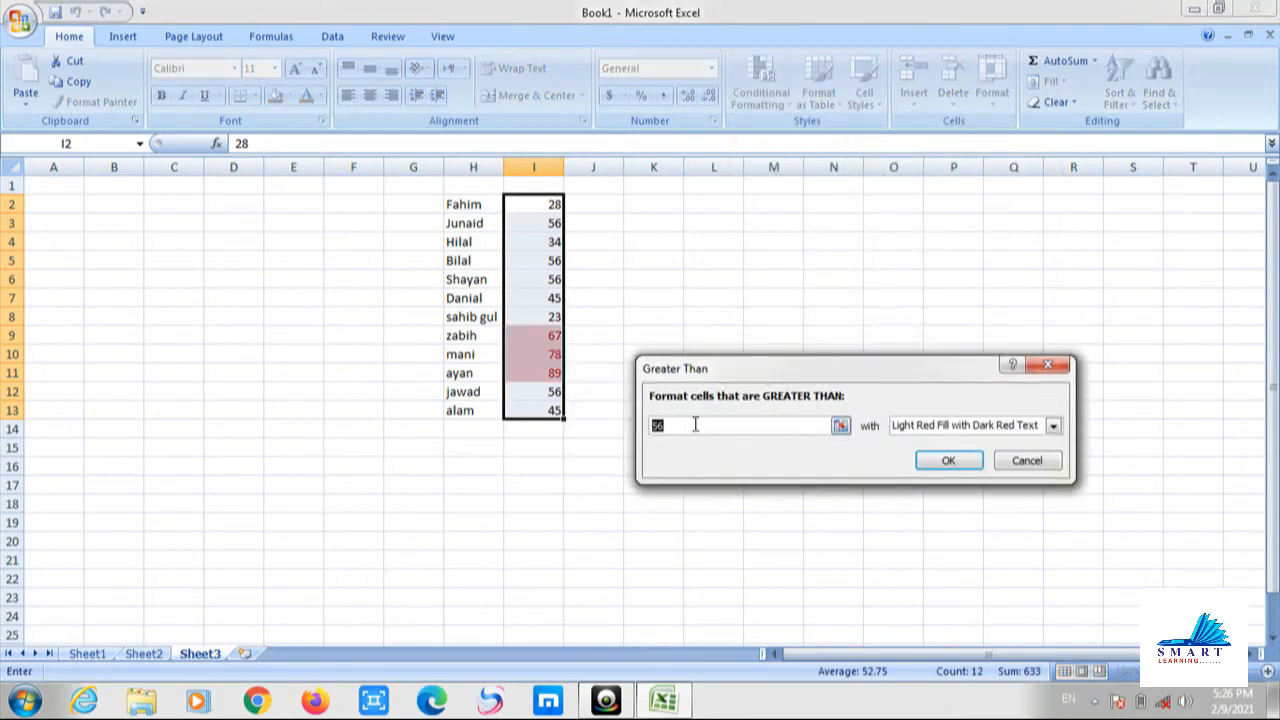
pyautogui.write('30')
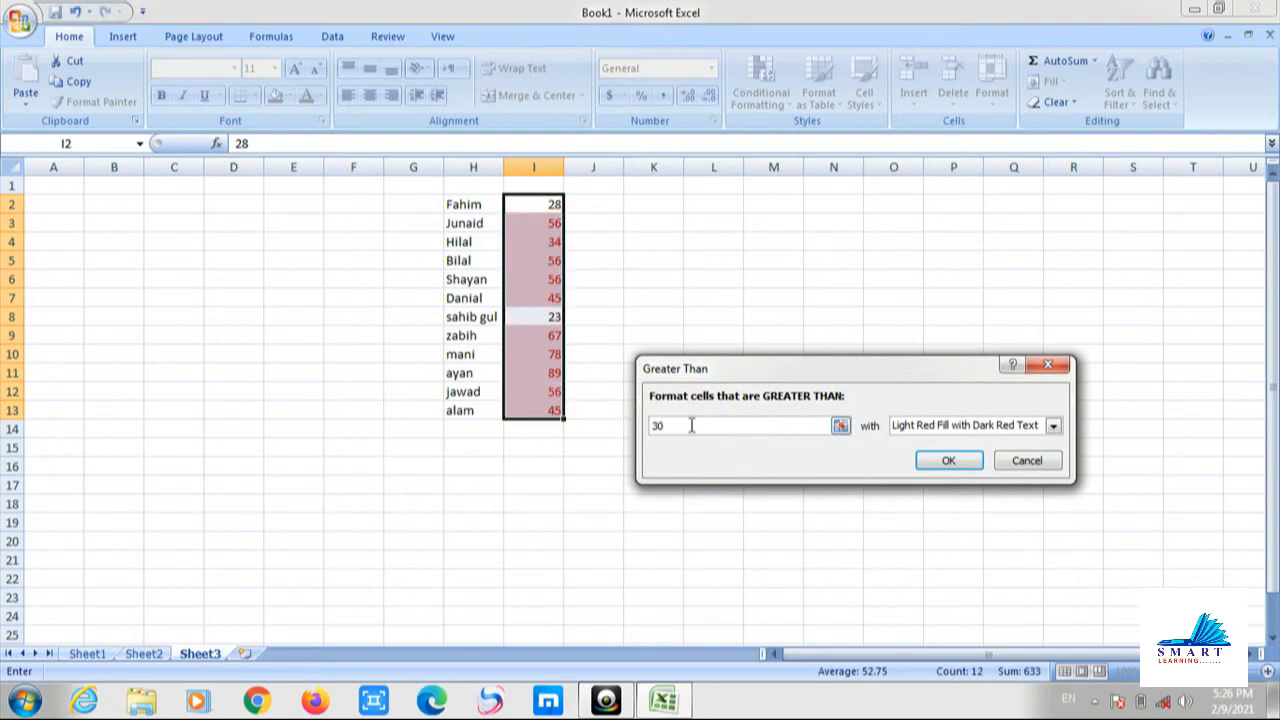
pyautogui.click(1026, 460)
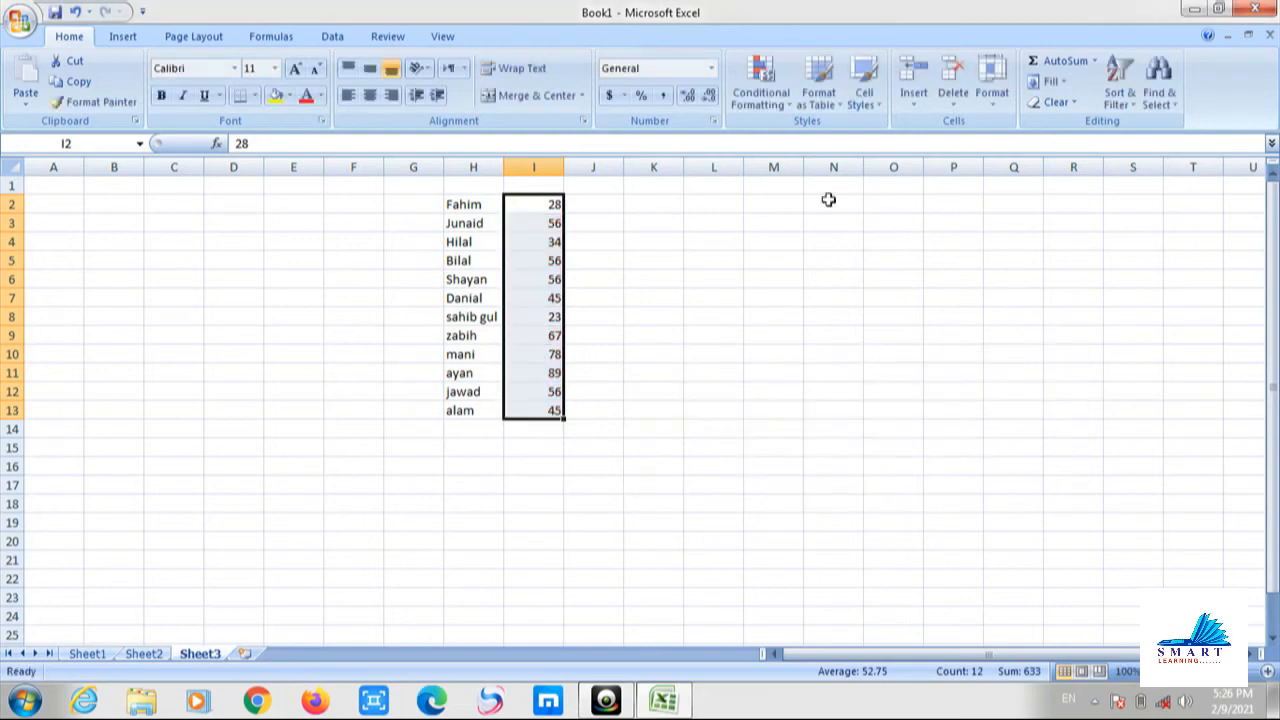
# Try a Less Than 30 highlight rule on the scores, then cancel it.
pyautogui.click(776, 100)
pyautogui.moveTo(823, 134)
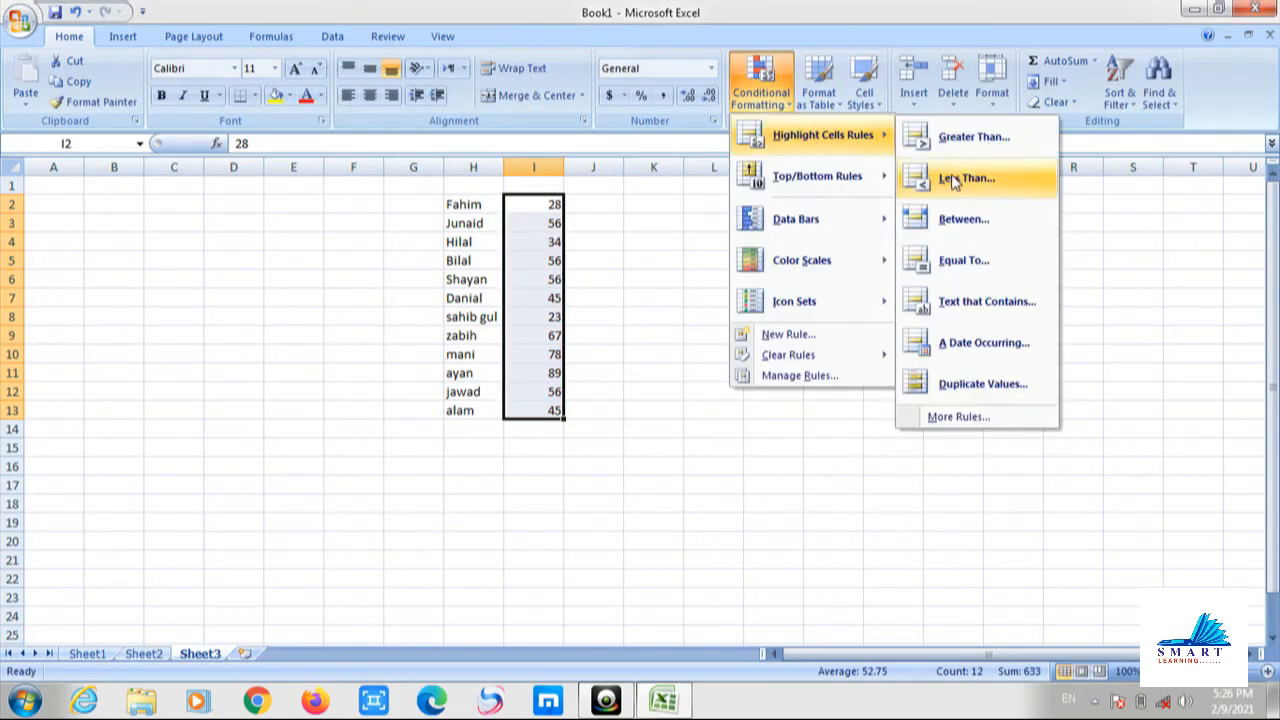
pyautogui.click(952, 180)
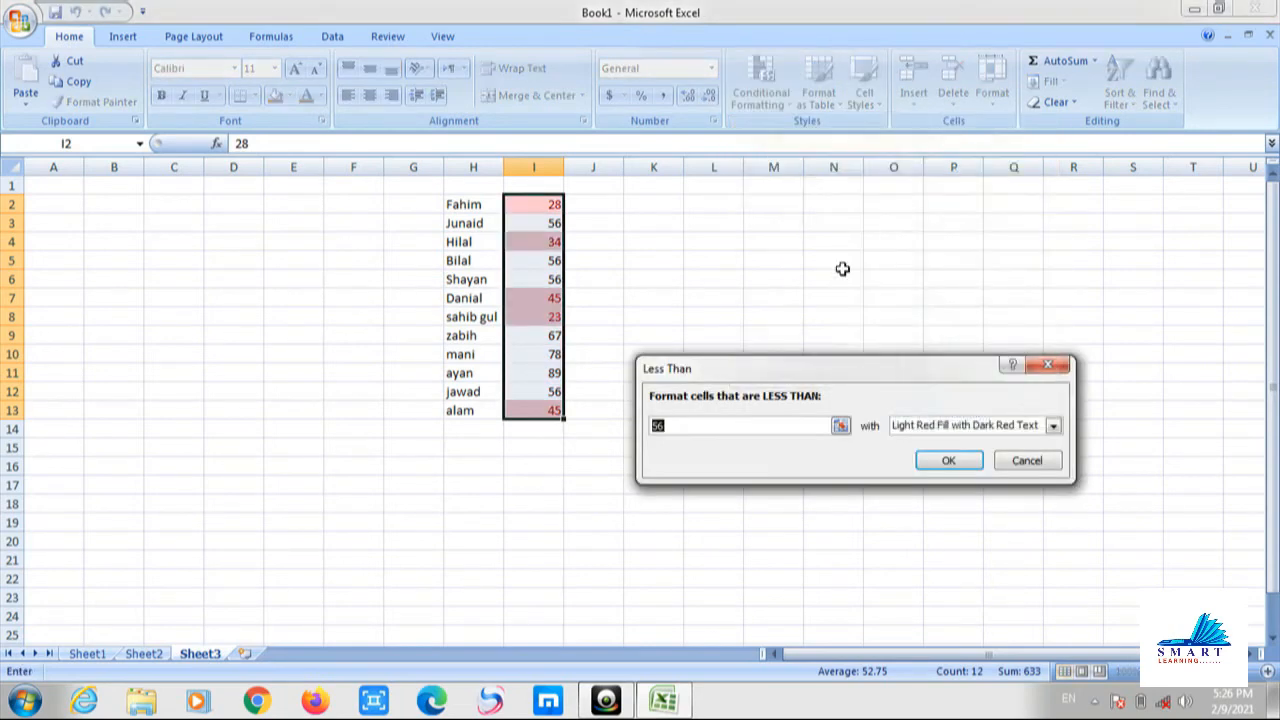
pyautogui.write('30')
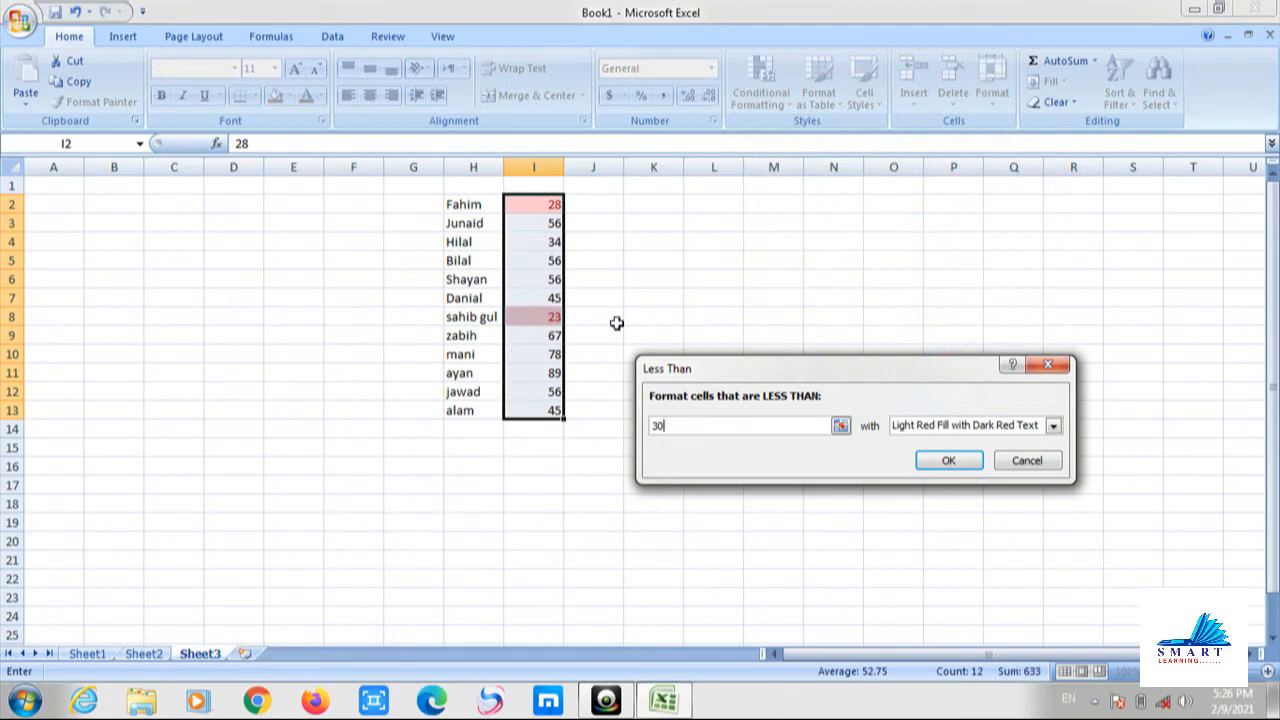
pyautogui.click(1027, 462)
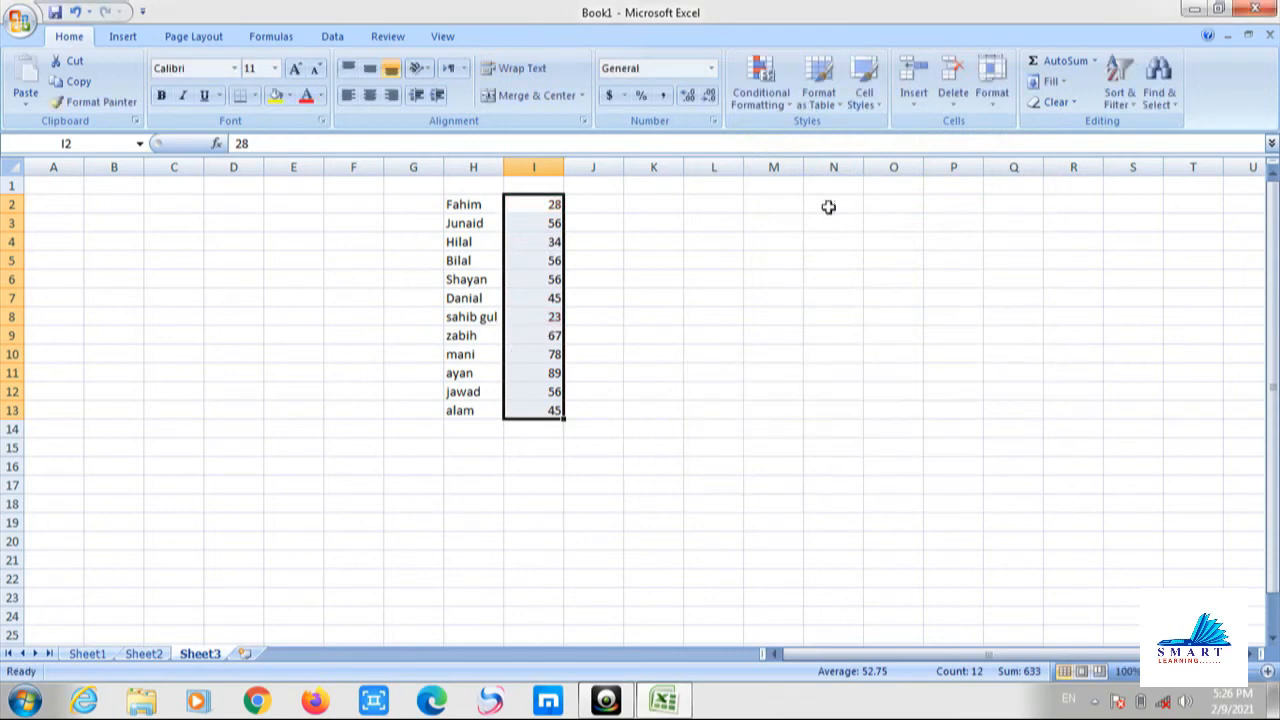
pyautogui.click(757, 108)
pyautogui.moveTo(840, 136)
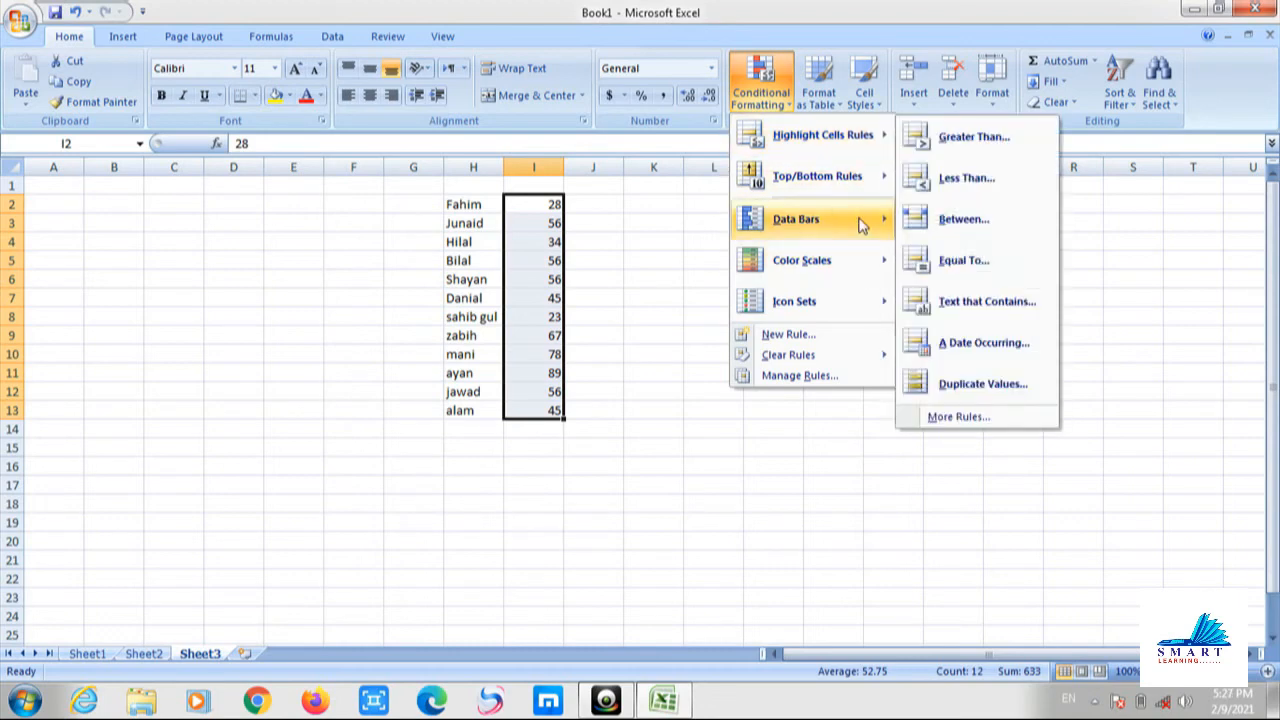
pyautogui.moveTo(862, 224)
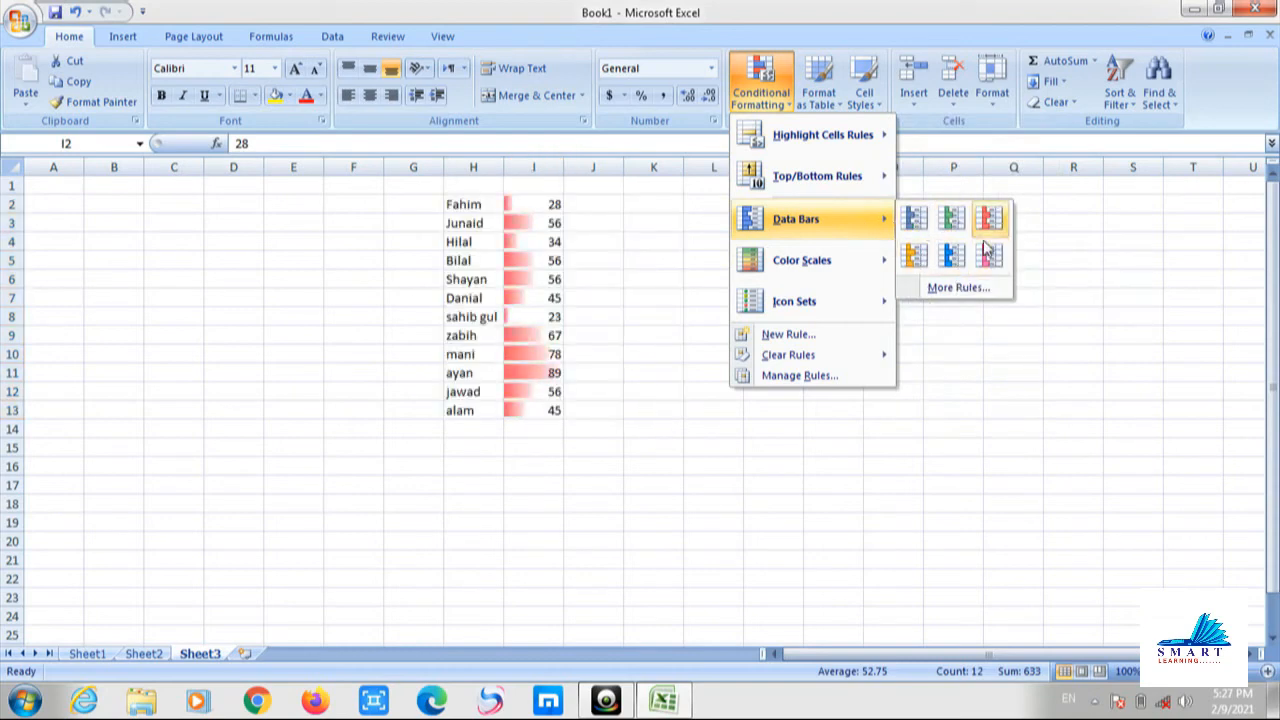
pyautogui.moveTo(843, 263)
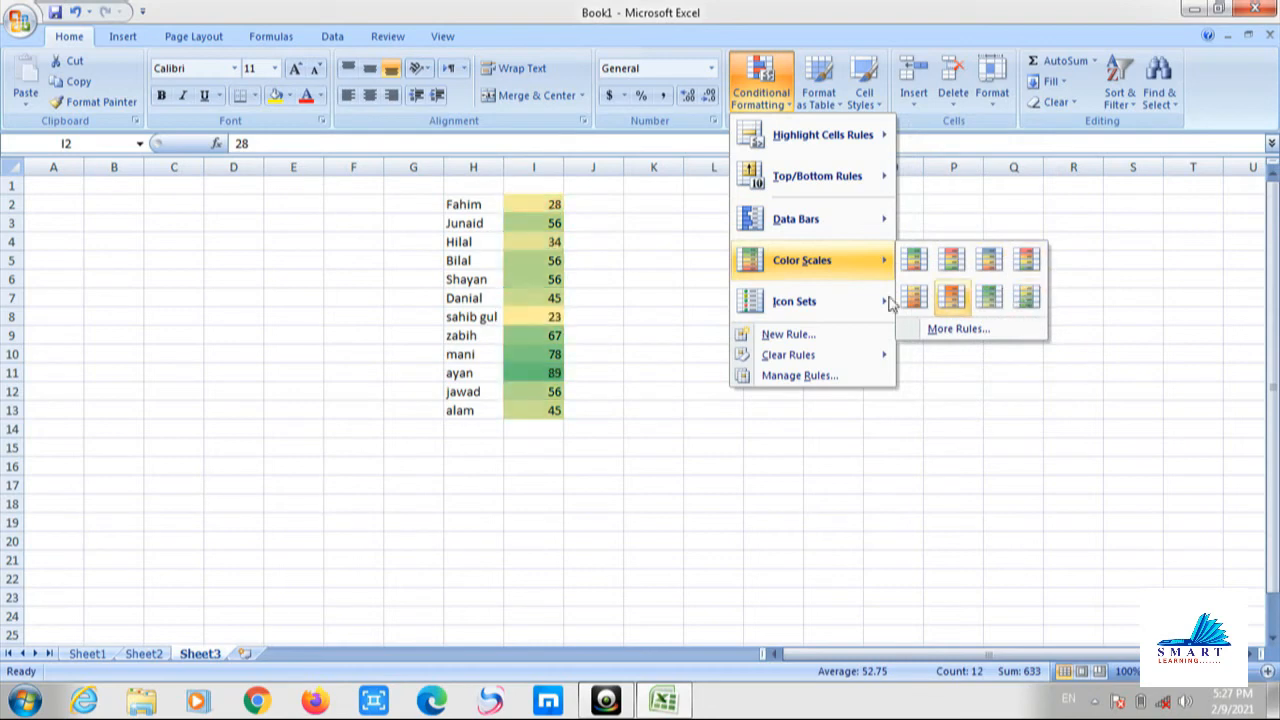
pyautogui.moveTo(857, 304)
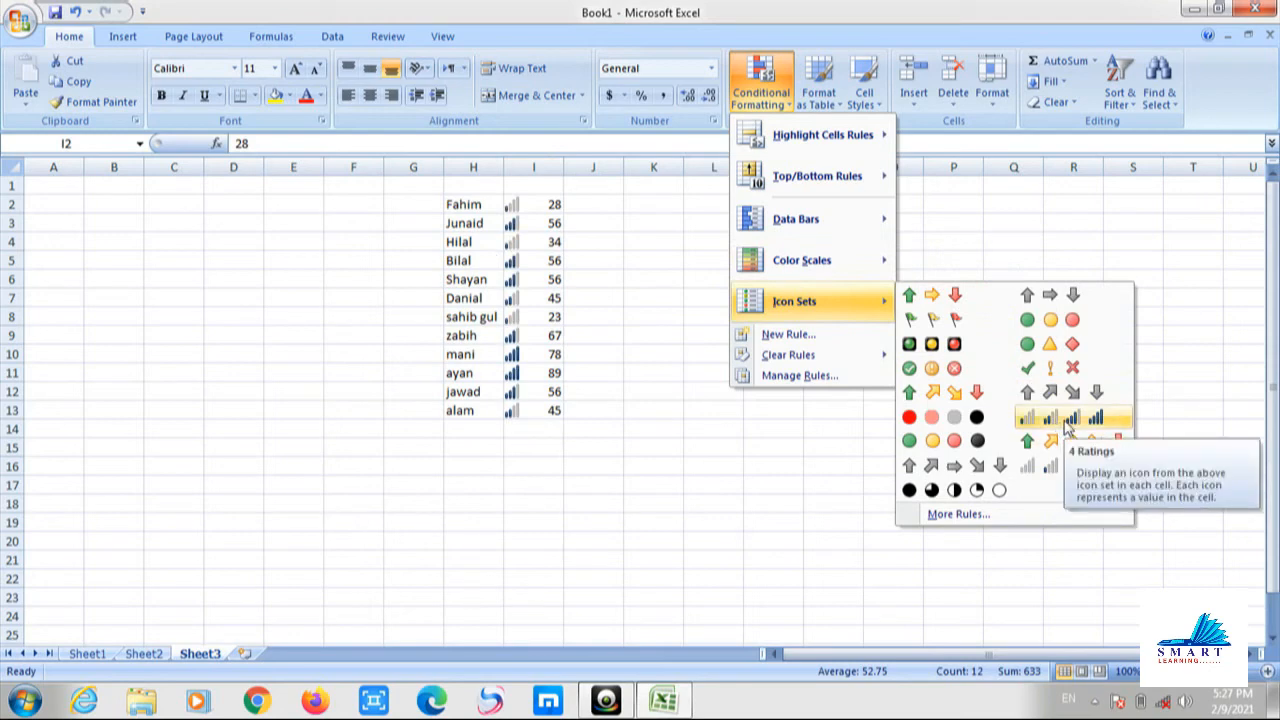
pyautogui.click(791, 446)
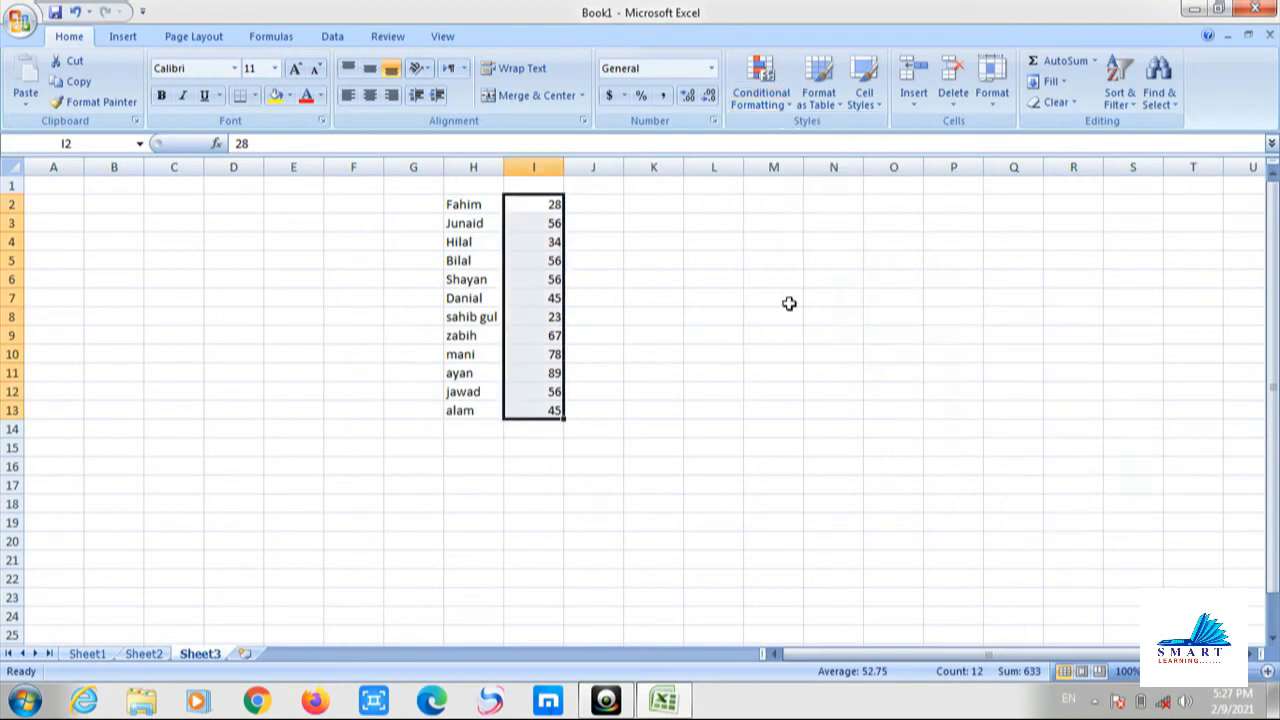
# Browse the Format as Table gallery without applying a style while adjusting the selection.
pyautogui.click(609, 283)
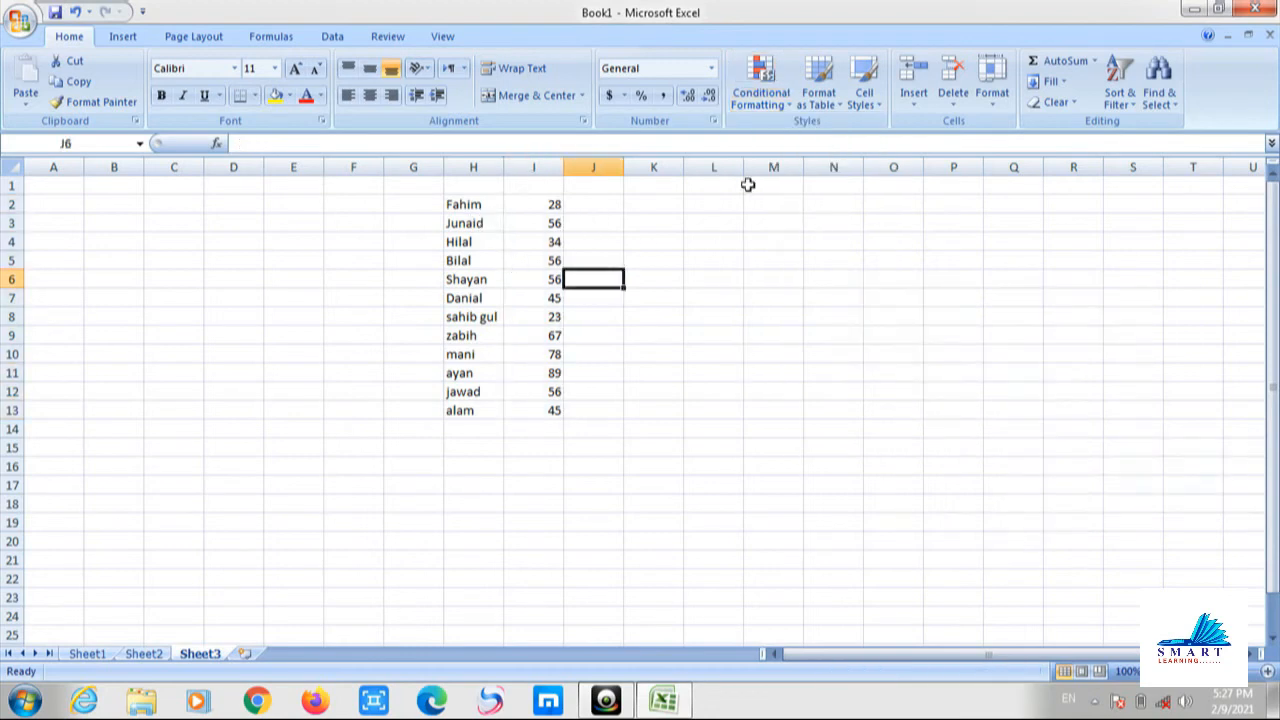
pyautogui.click(826, 108)
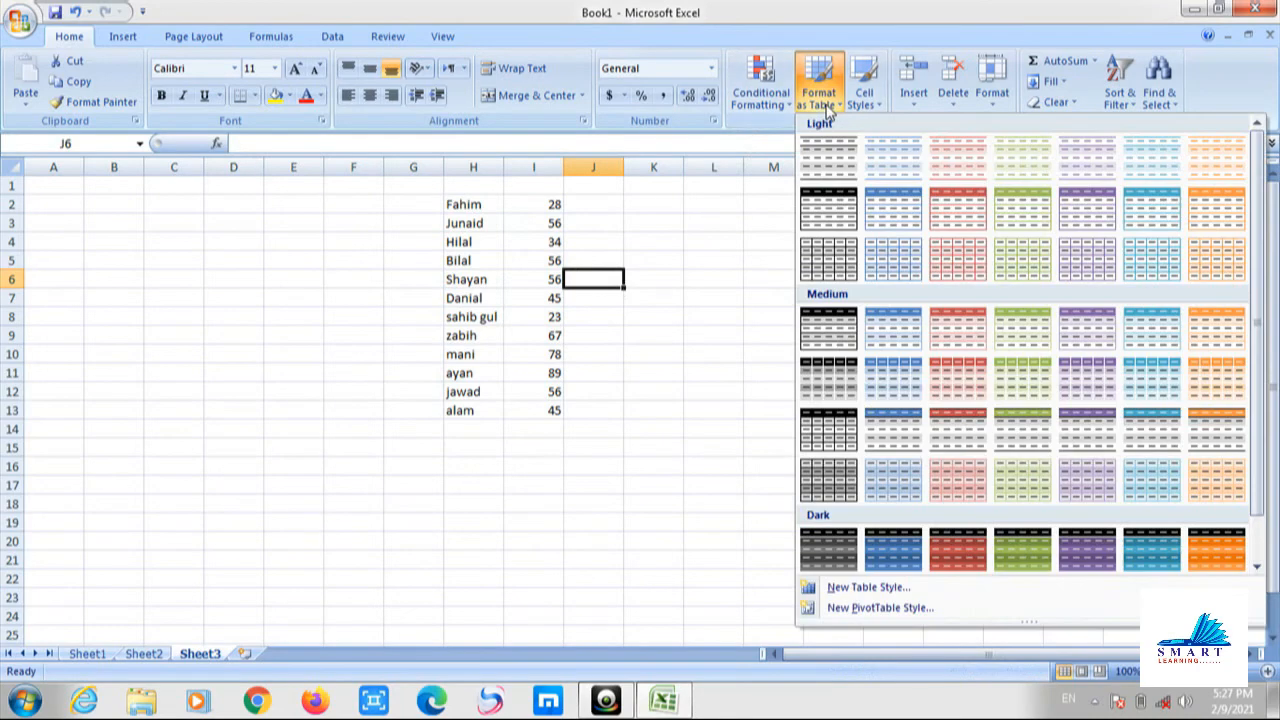
pyautogui.click(455, 224)
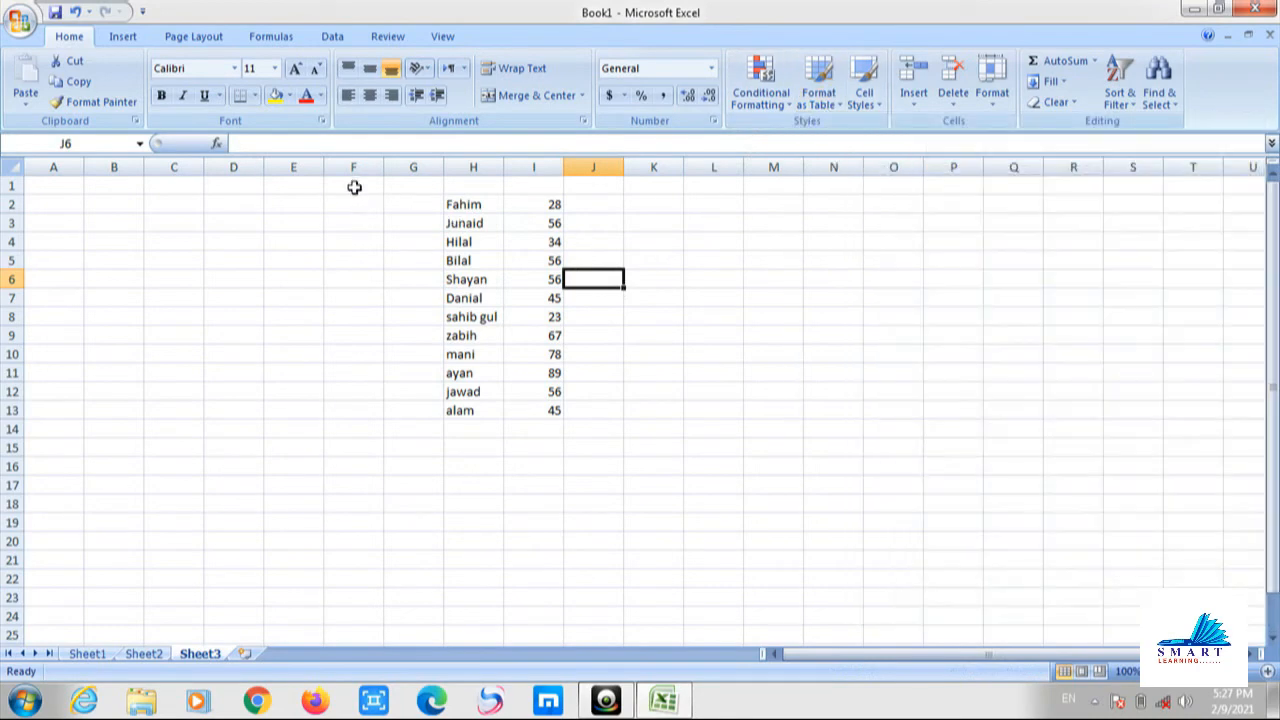
pyautogui.moveTo(354, 186); pyautogui.dragTo(551, 229)
pyautogui.click(515, 280)
pyautogui.moveTo(470, 204); pyautogui.dragTo(555, 204)
pyautogui.click(818, 85)
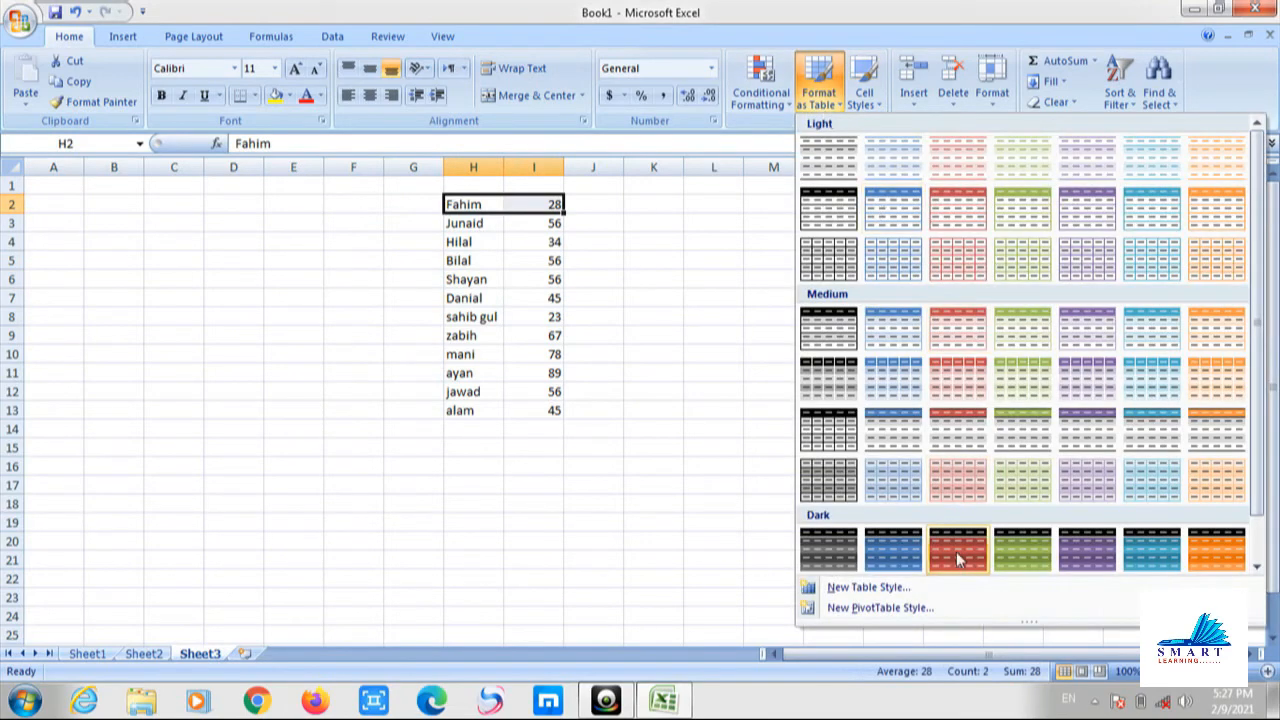
pyautogui.click(791, 449)
pyautogui.click(477, 236)
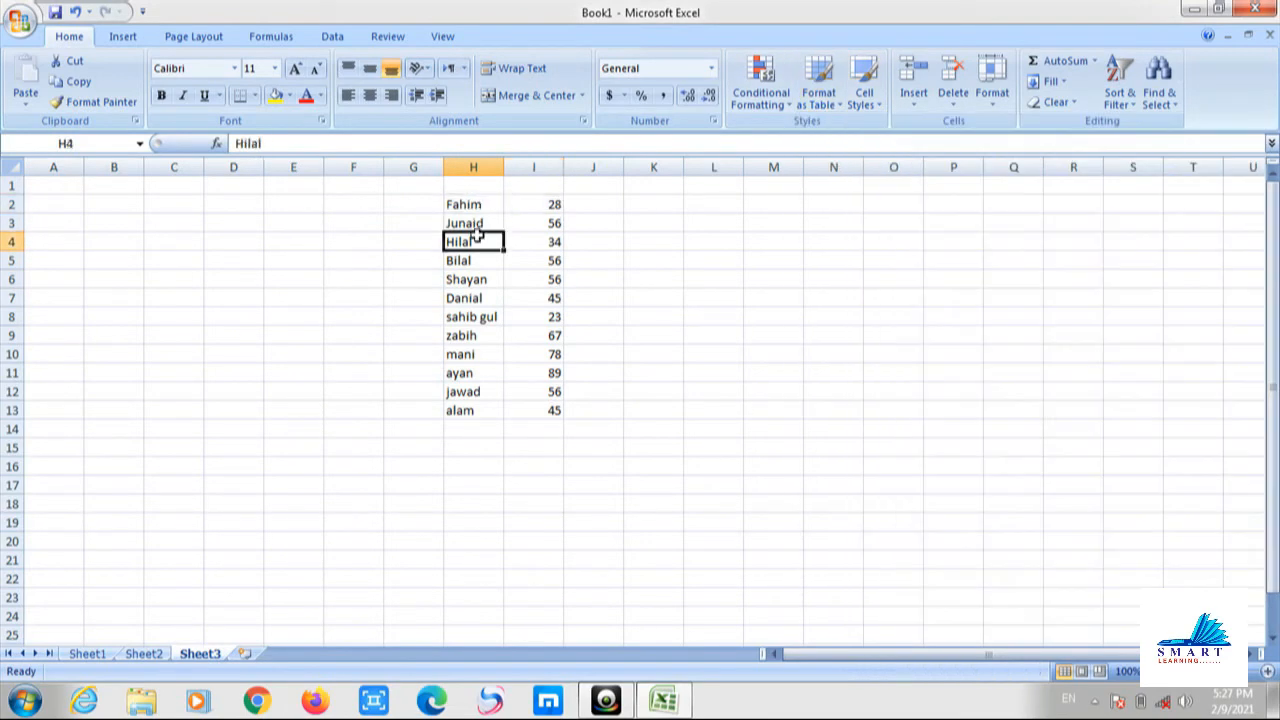
# Format H2:I13 with a dark blue table style, giving Column1 and Column2 headers.
pyautogui.moveTo(474, 206); pyautogui.dragTo(553, 402)
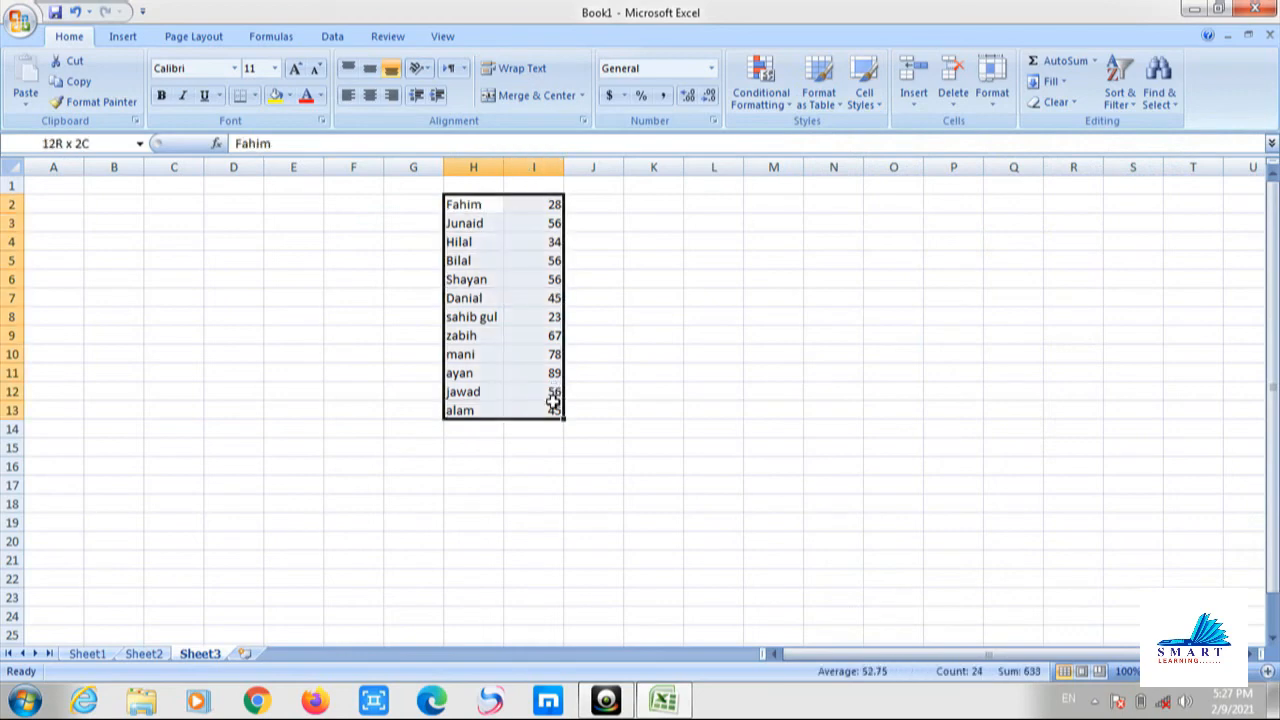
pyautogui.click(818, 95)
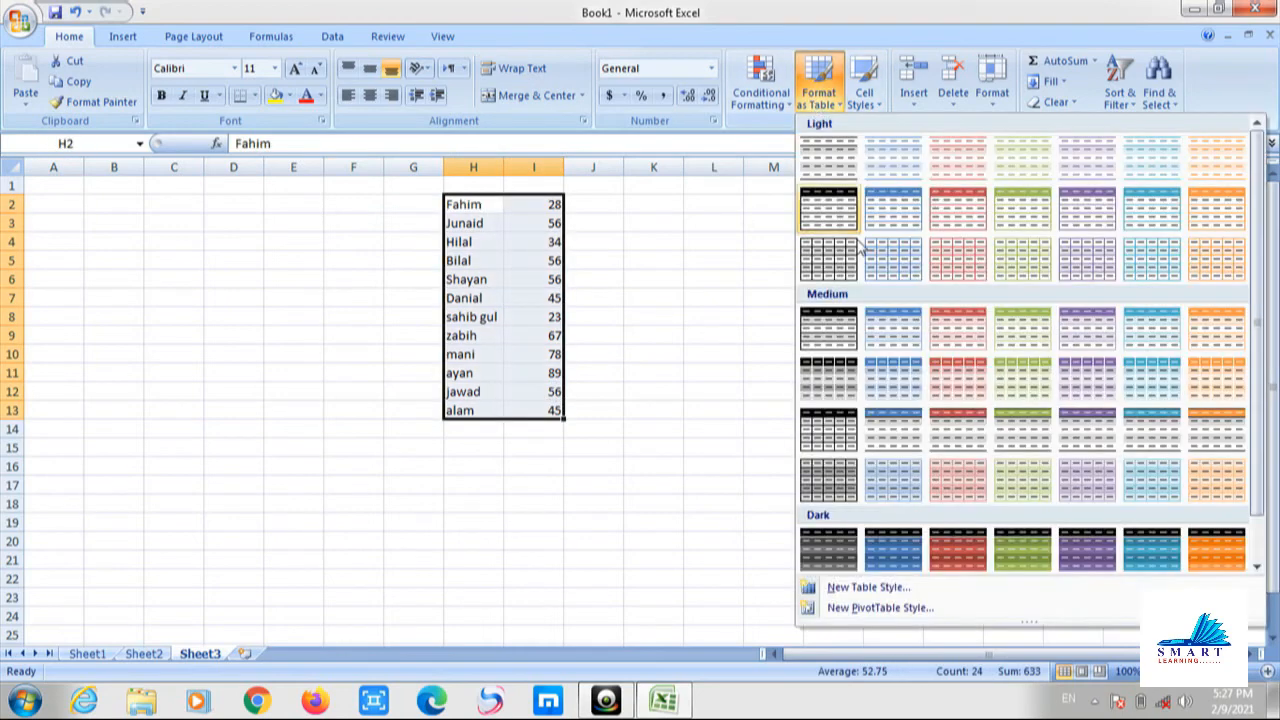
pyautogui.click(893, 546)
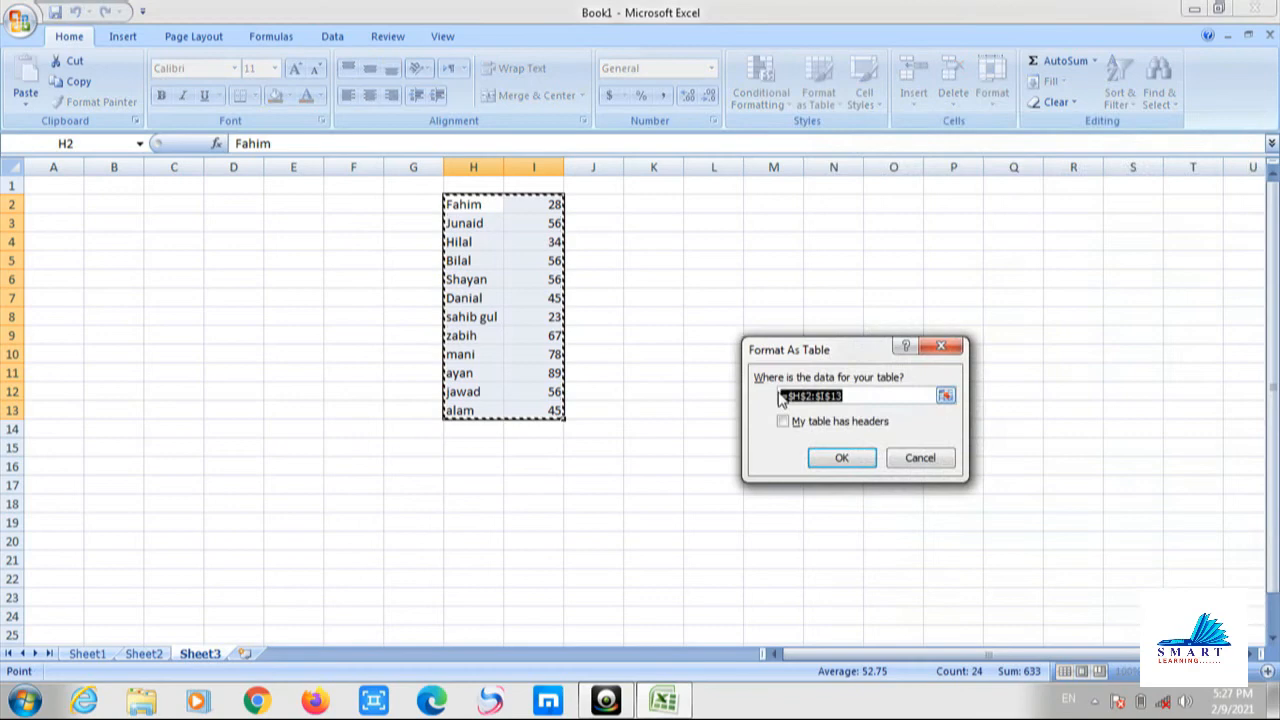
pyautogui.click(838, 458)
pyautogui.click(717, 296)
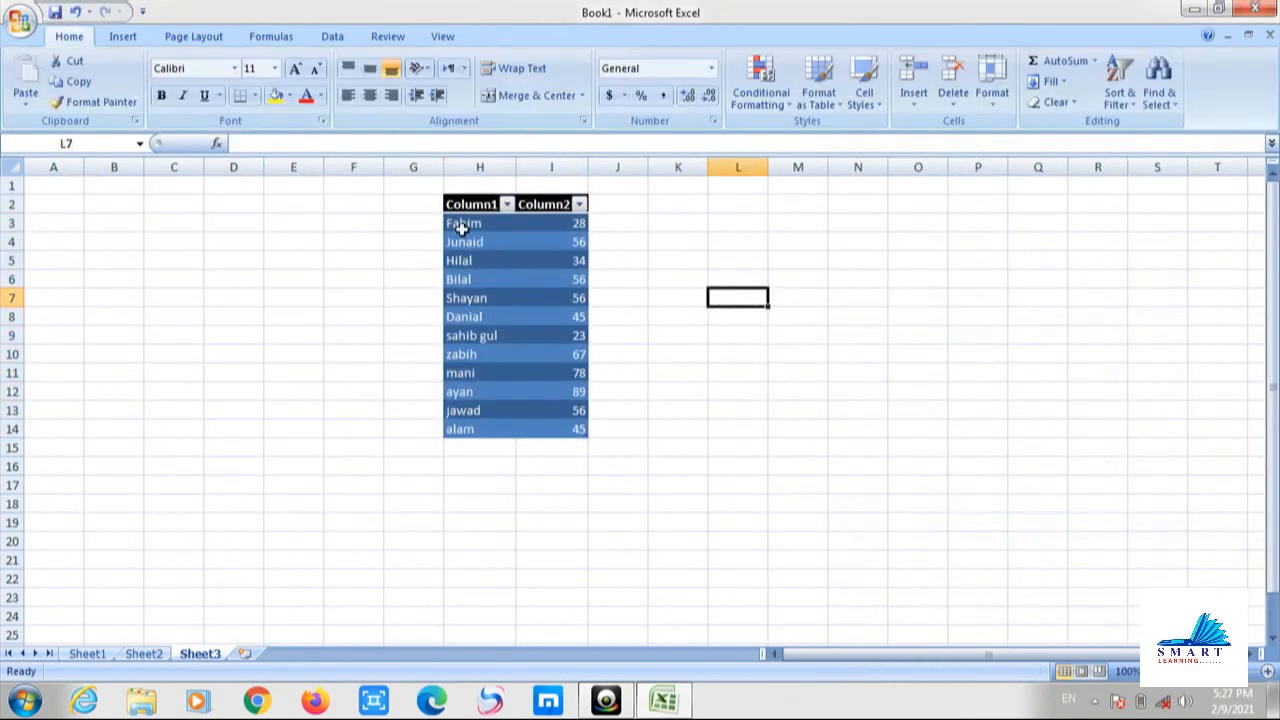
pyautogui.click(704, 355)
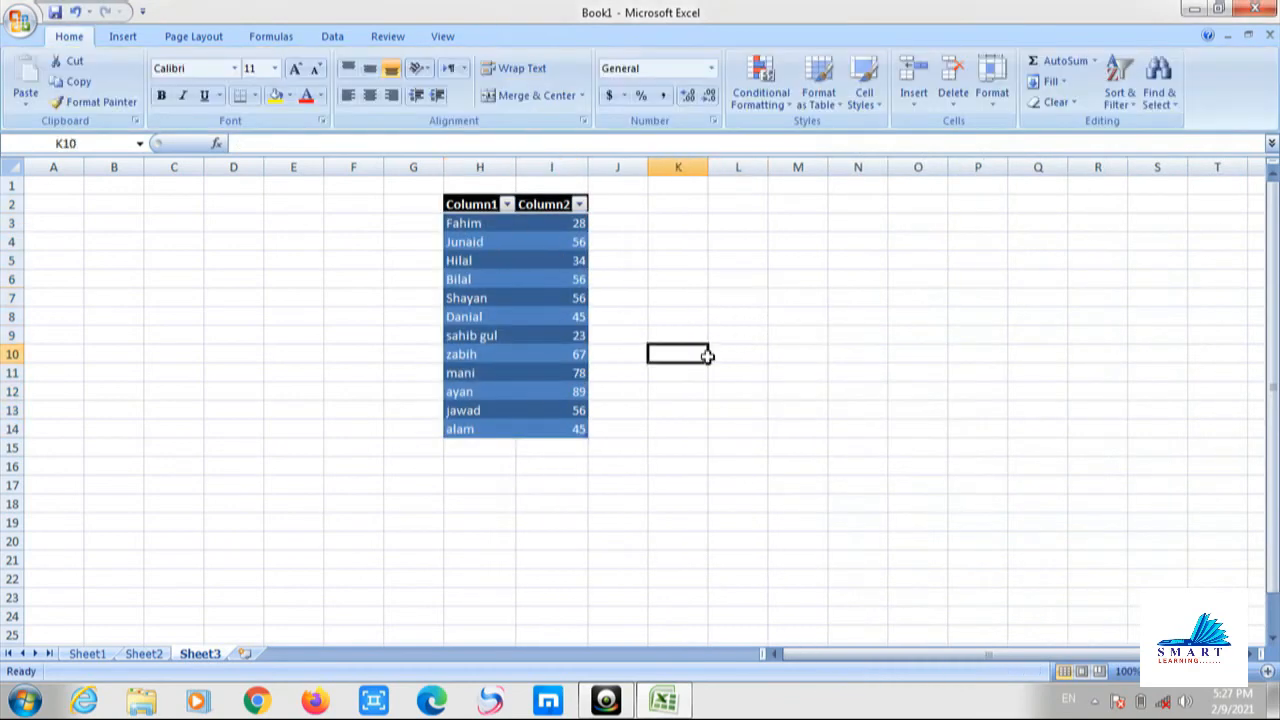
pyautogui.click(716, 206)
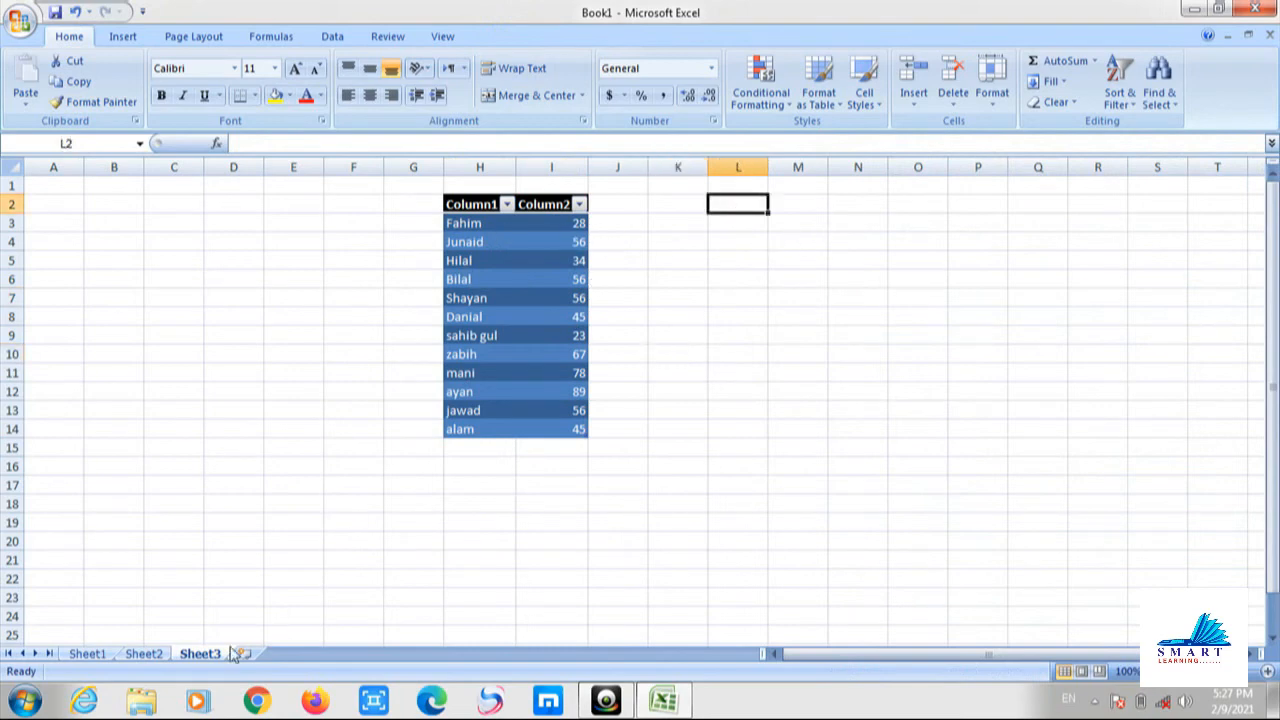
# On Sheet2, format the empty block B1:G17 with the last dark orange table style.
pyautogui.click(146, 655)
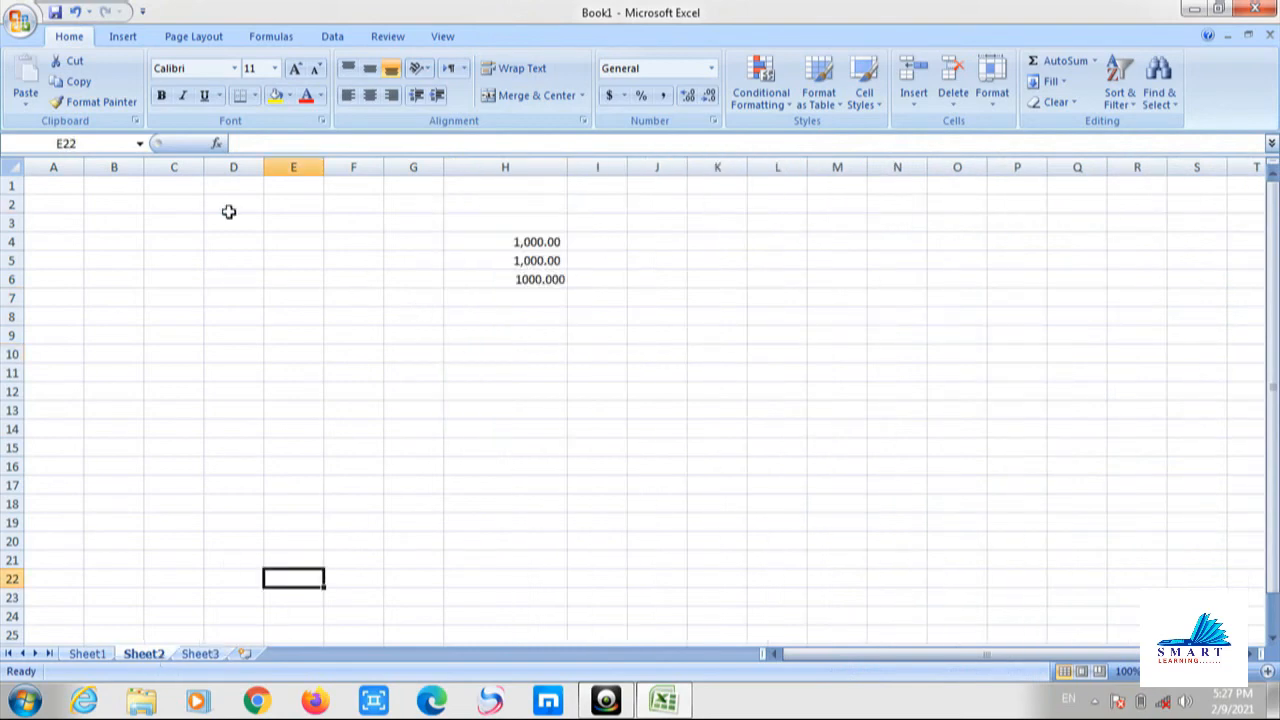
pyautogui.moveTo(120, 186); pyautogui.dragTo(406, 491)
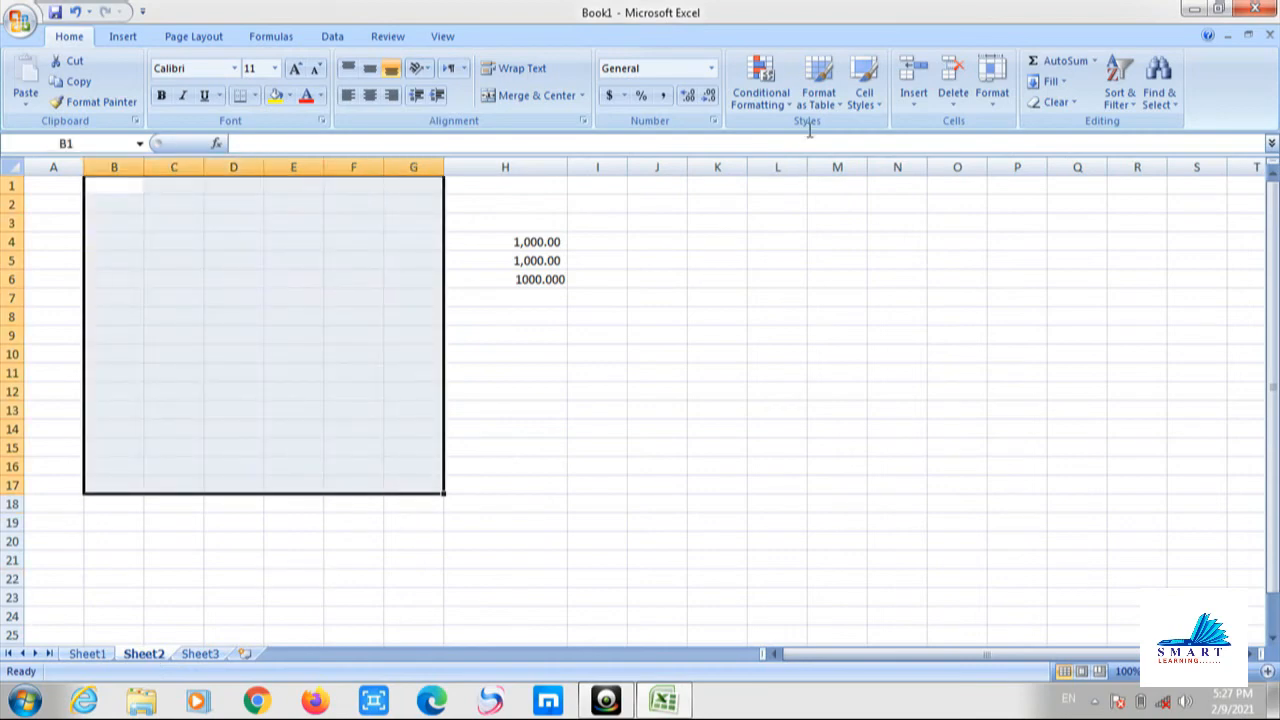
pyautogui.click(818, 95)
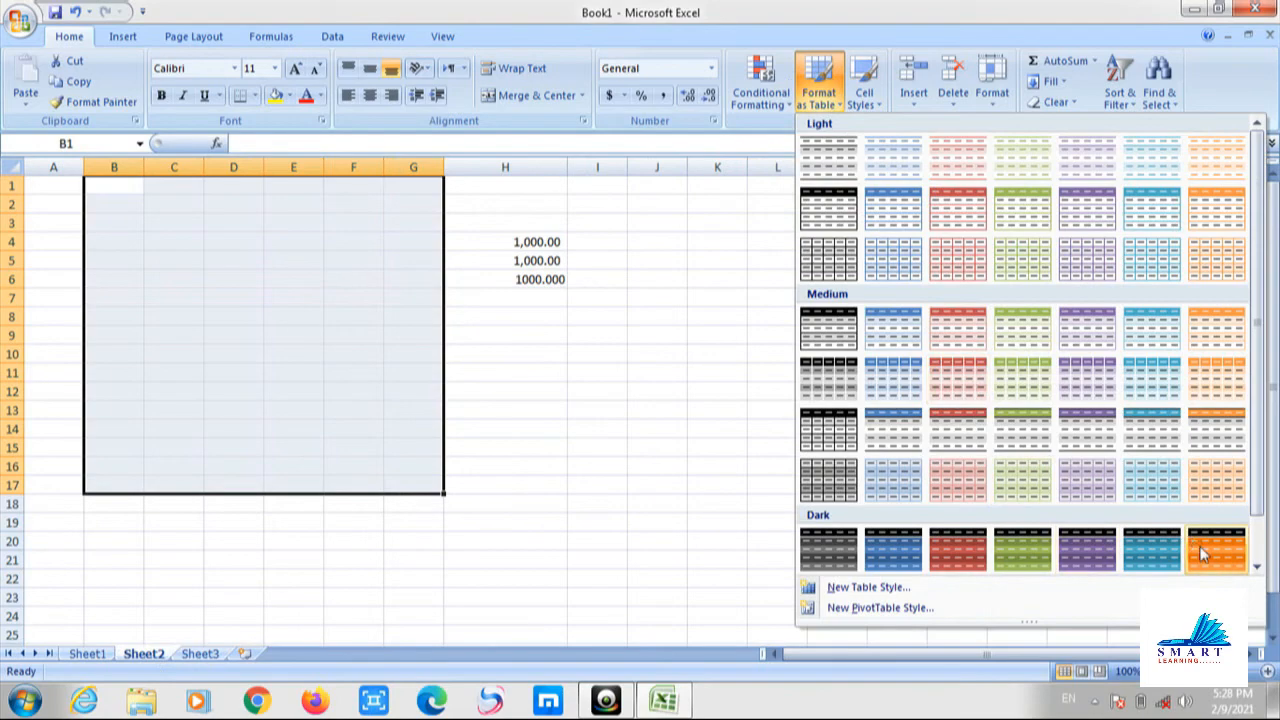
pyautogui.click(1215, 553)
pyautogui.click(848, 457)
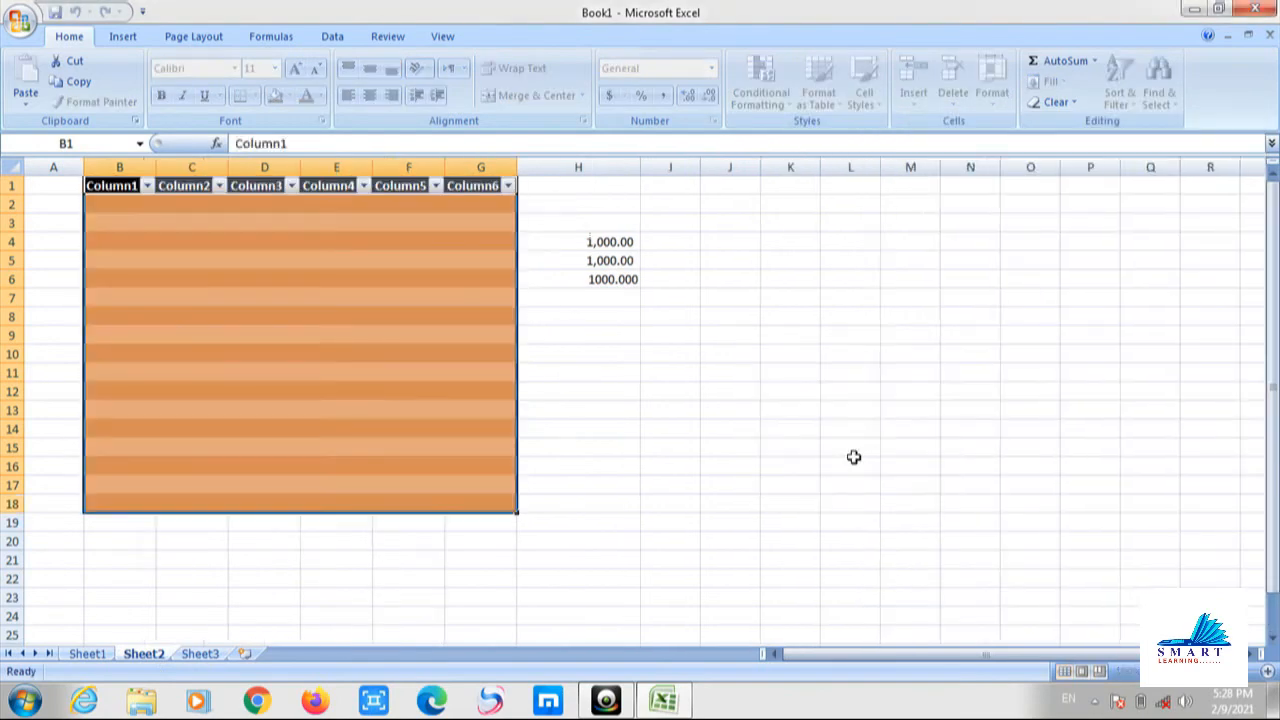
pyautogui.click(620, 429)
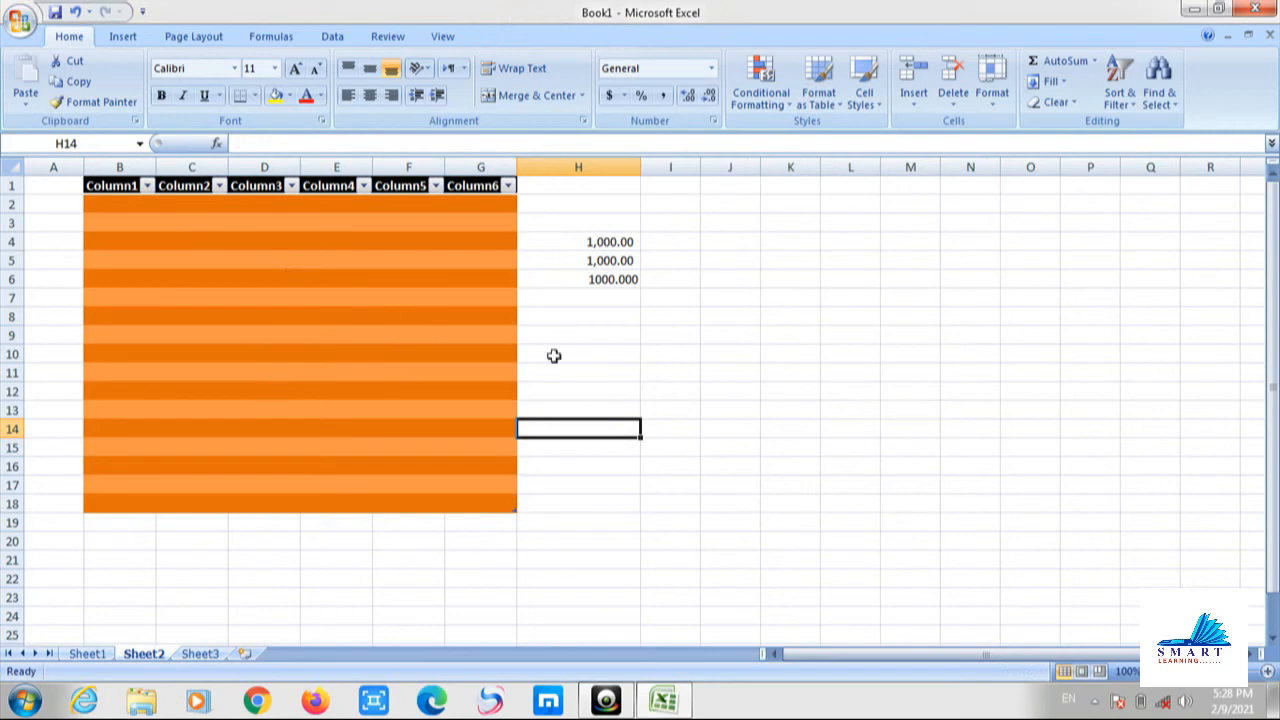
pyautogui.click(788, 364)
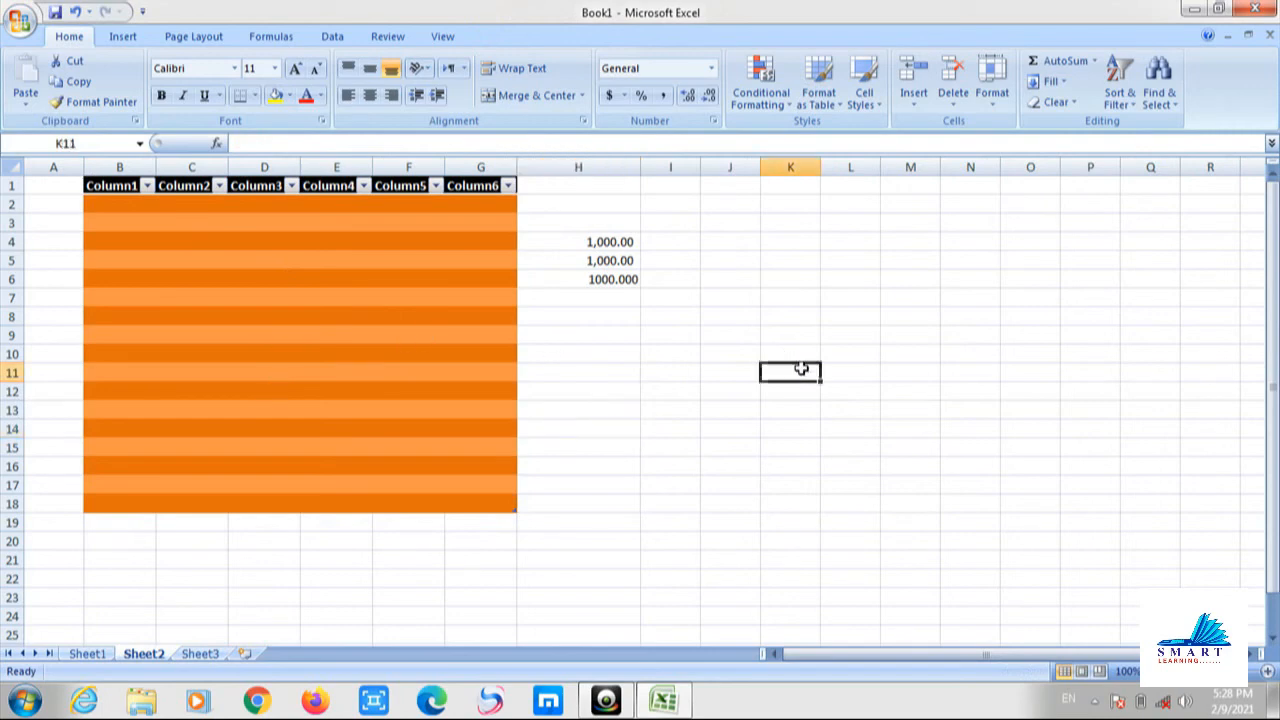
# Apply the grey Check Cell style to J5:M12.
pyautogui.click(872, 112)
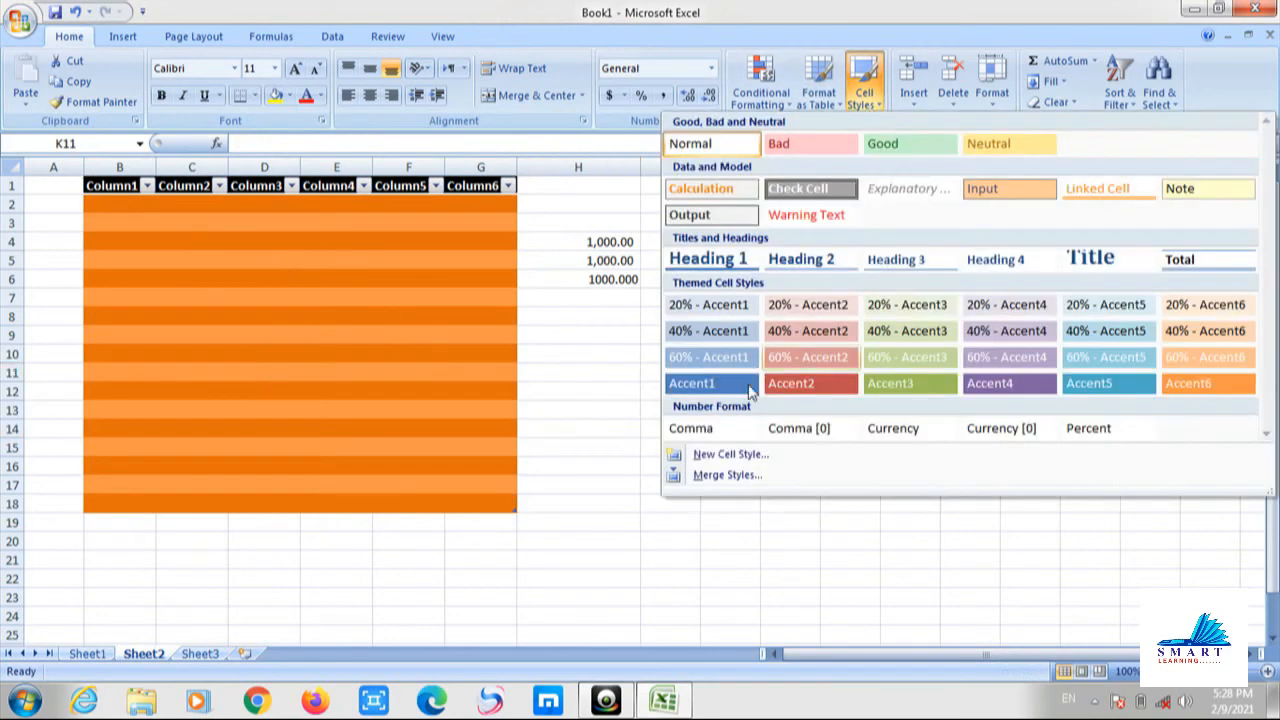
pyautogui.click(583, 457)
pyautogui.click(748, 263)
pyautogui.moveTo(748, 263); pyautogui.dragTo(884, 401)
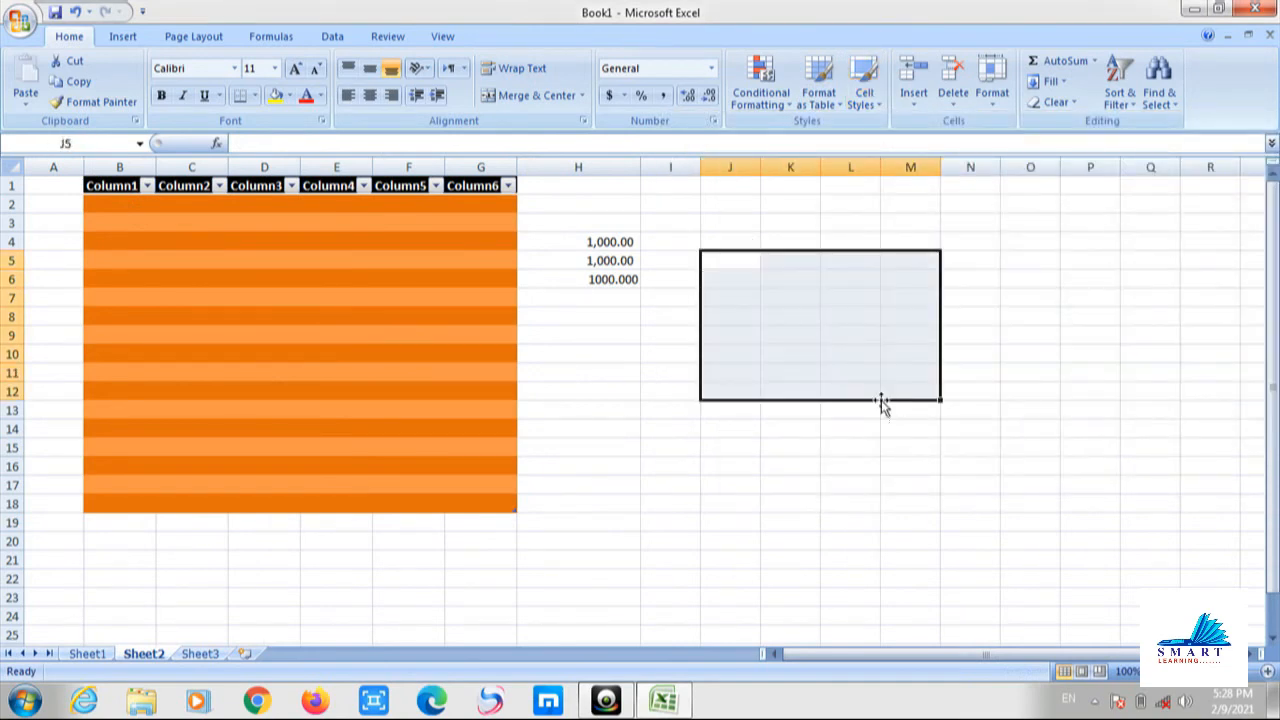
pyautogui.click(860, 105)
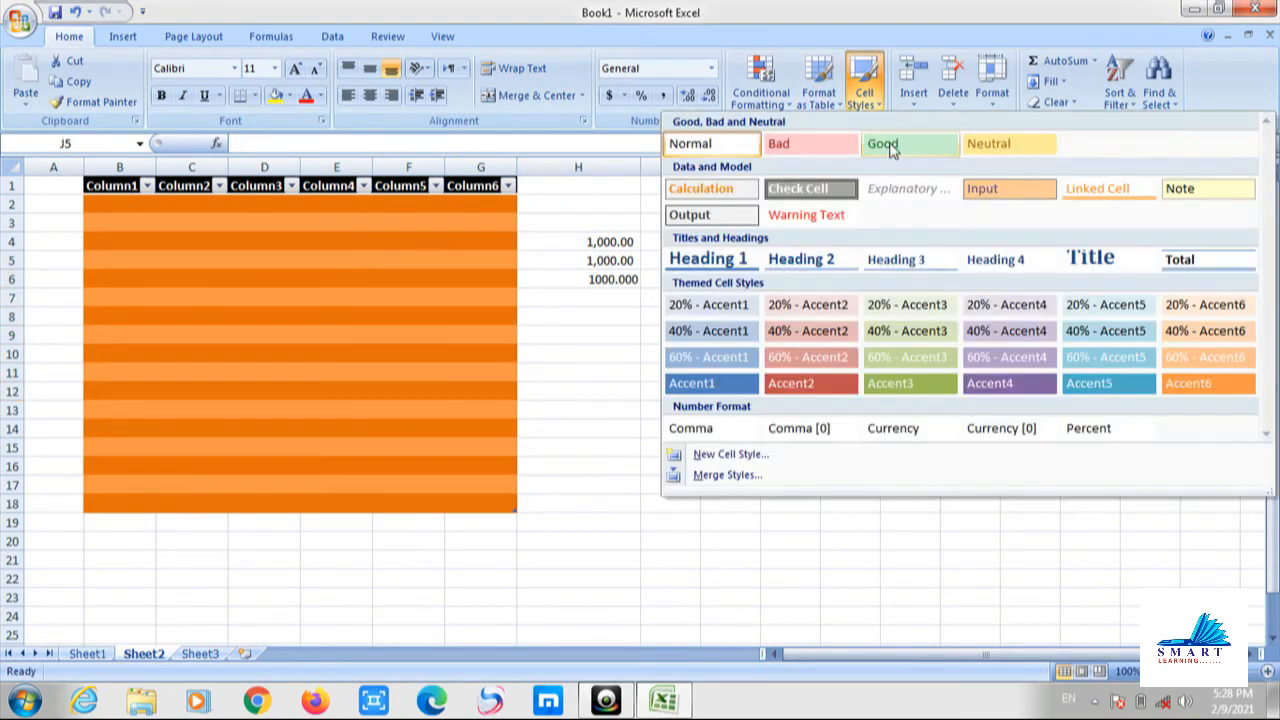
pyautogui.click(808, 190)
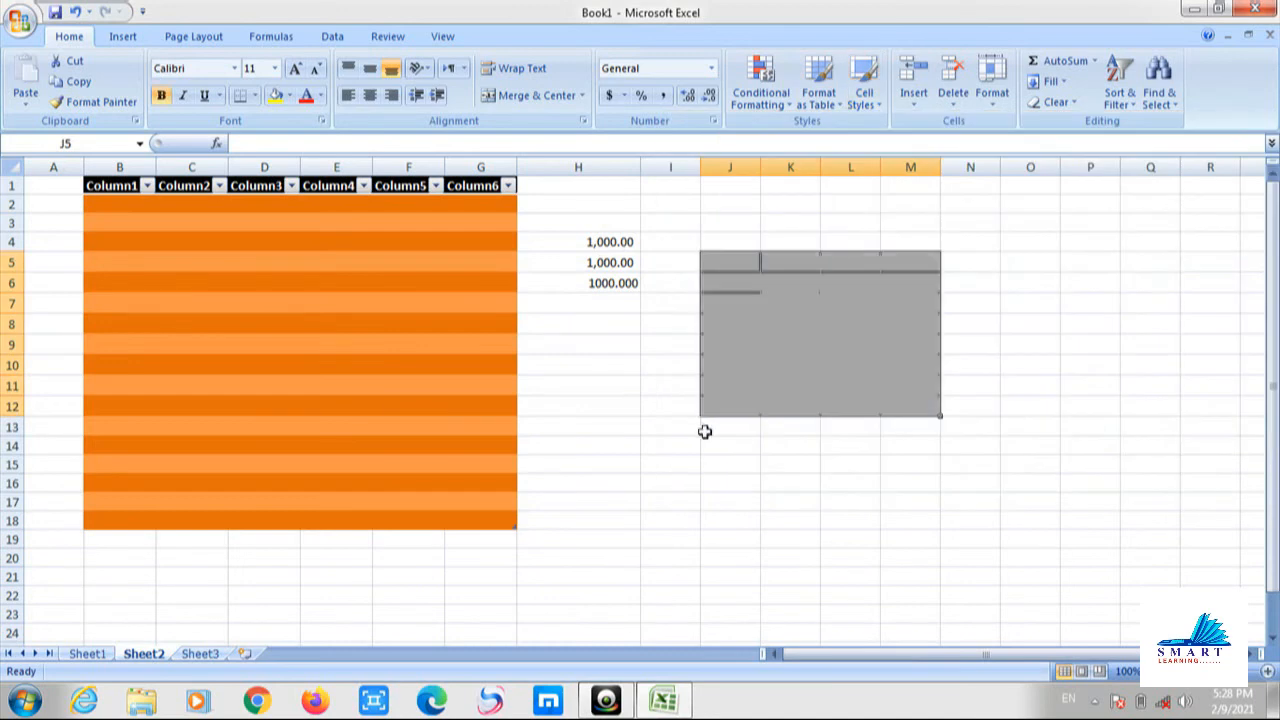
pyautogui.click(706, 429)
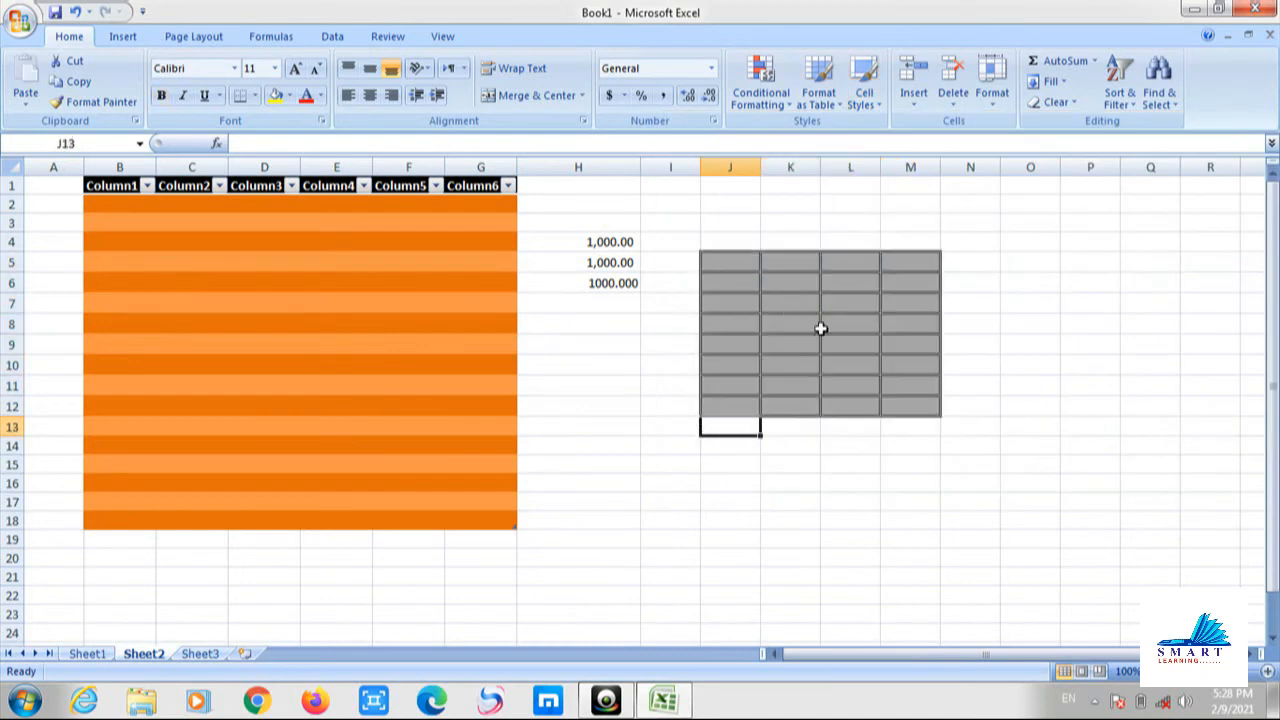
# Give cell K2 the purple Accent4 cell style.
pyautogui.click(790, 204)
pyautogui.click(860, 105)
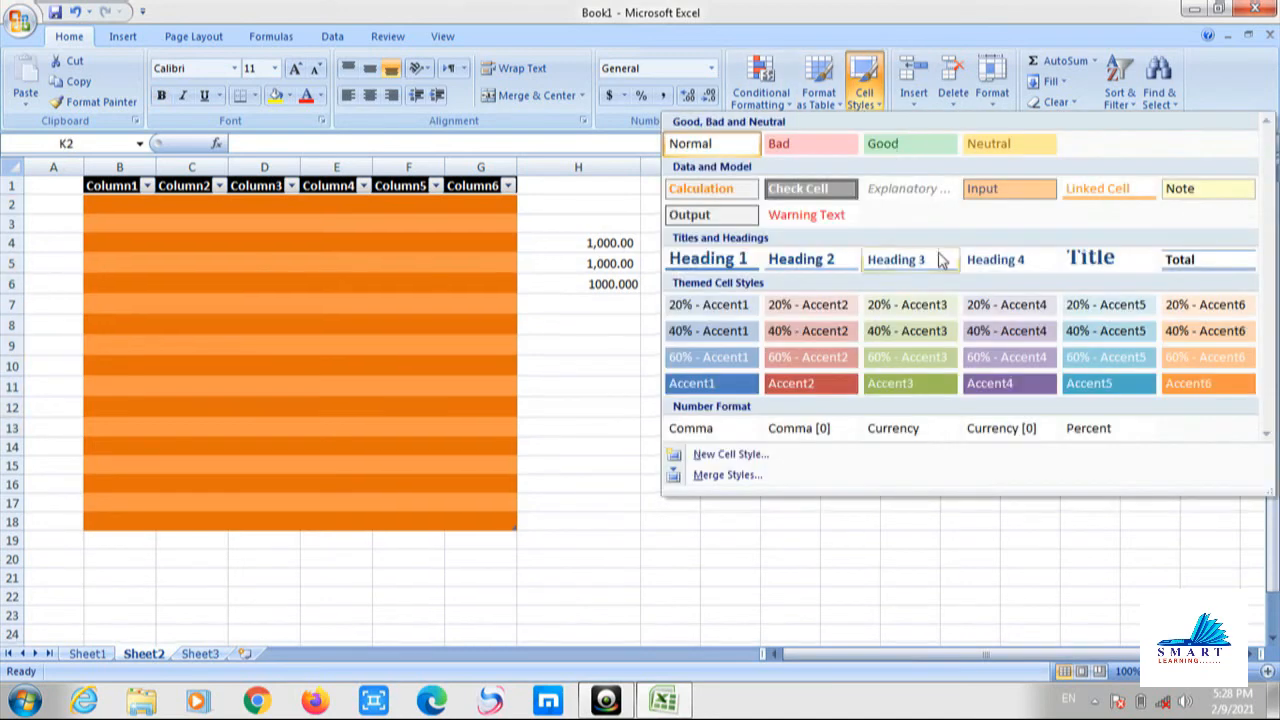
pyautogui.click(989, 383)
pyautogui.click(1005, 262)
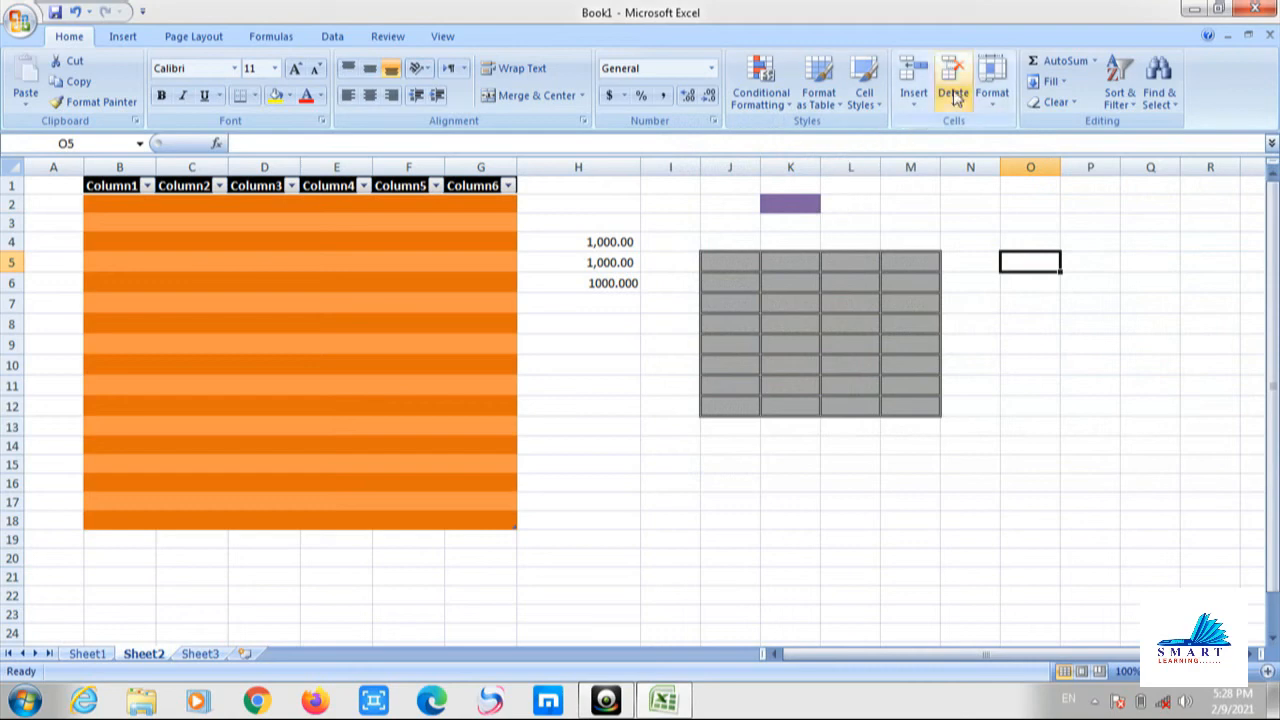
# With a cell in the orange table active, show the Cells group's Insert dropdown.
pyautogui.click(366, 340)
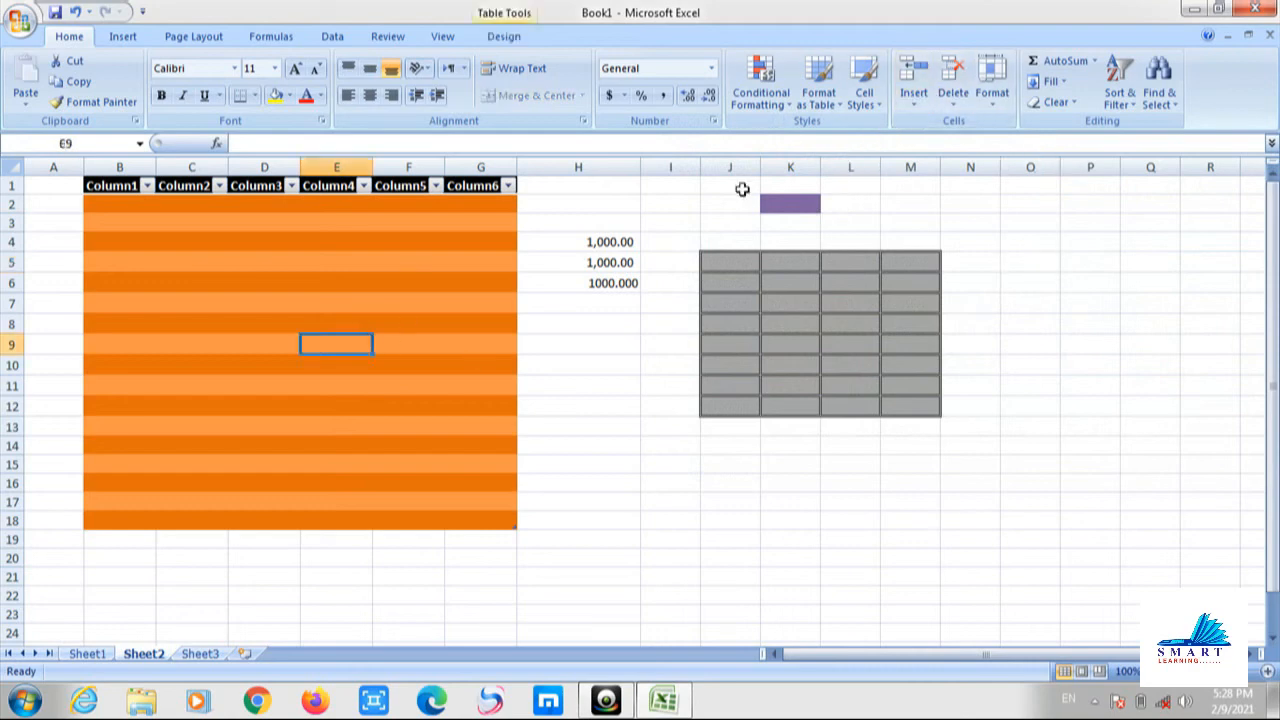
pyautogui.click(922, 108)
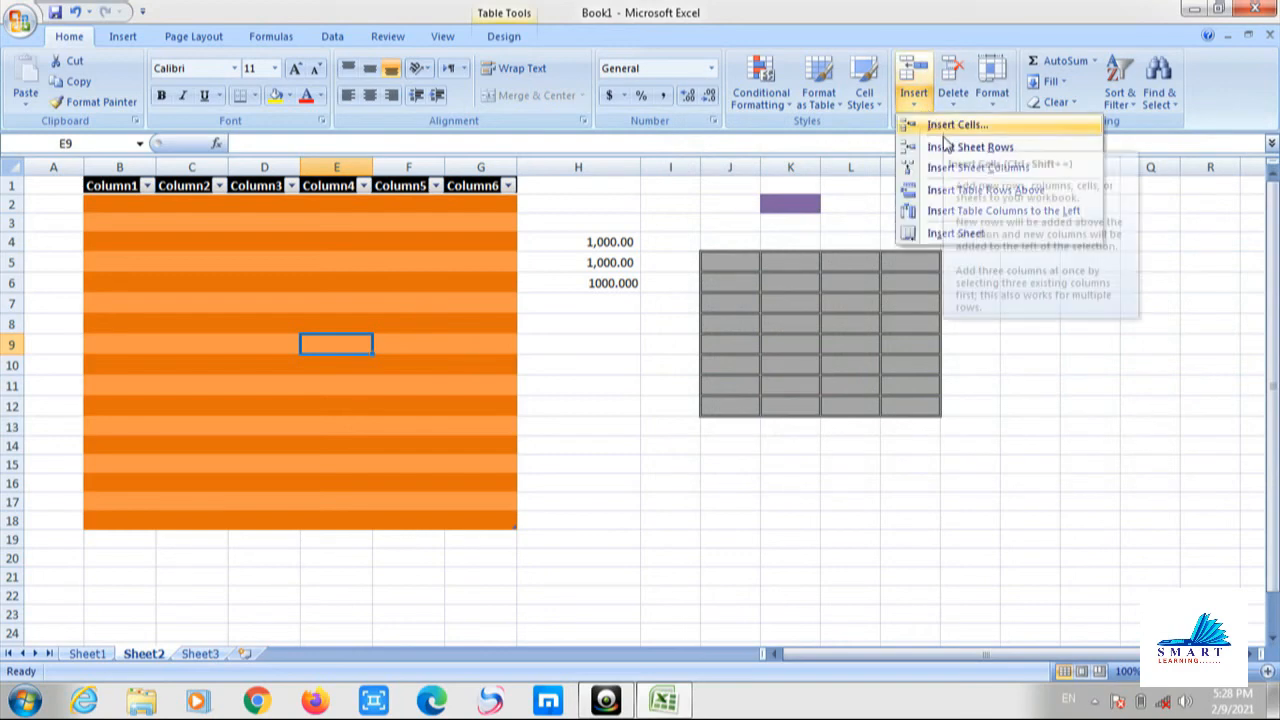
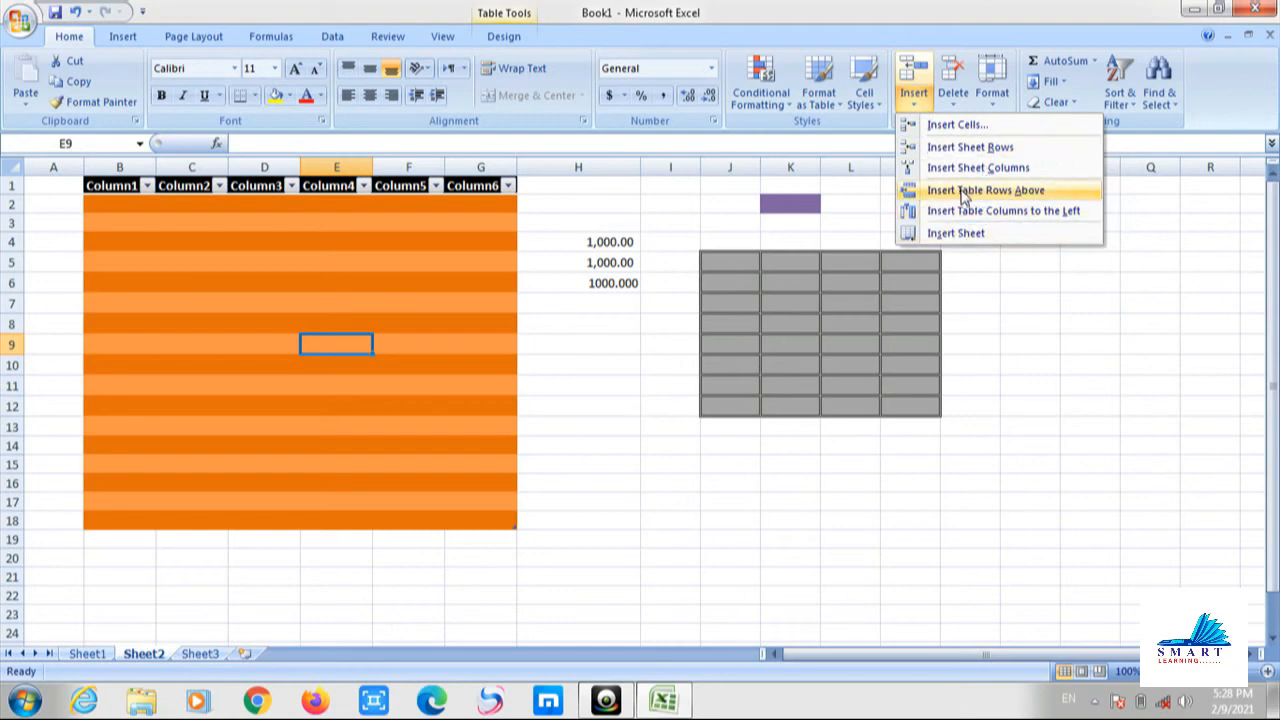
# Close the open Insert menu, add blank worksheet Sheet4 with Insert Sheet, and return to Sheet2.
pyautogui.click(968, 296)
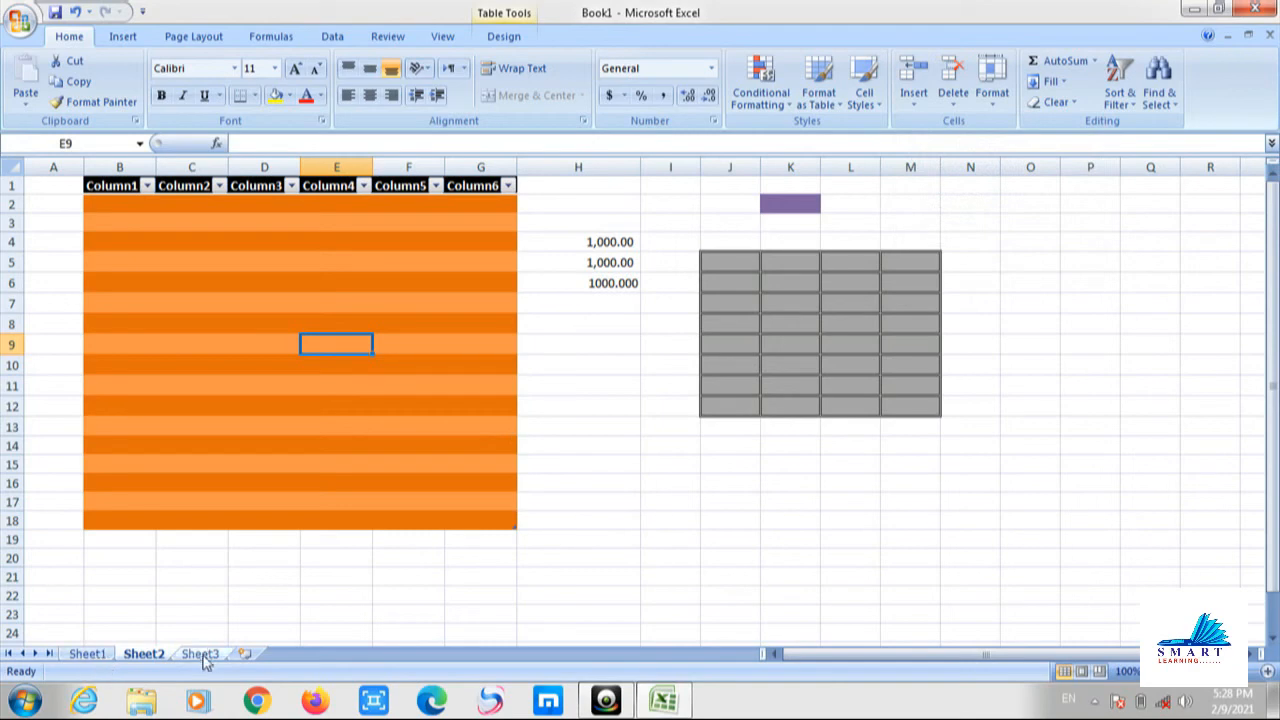
pyautogui.click(912, 106)
pyautogui.click(956, 232)
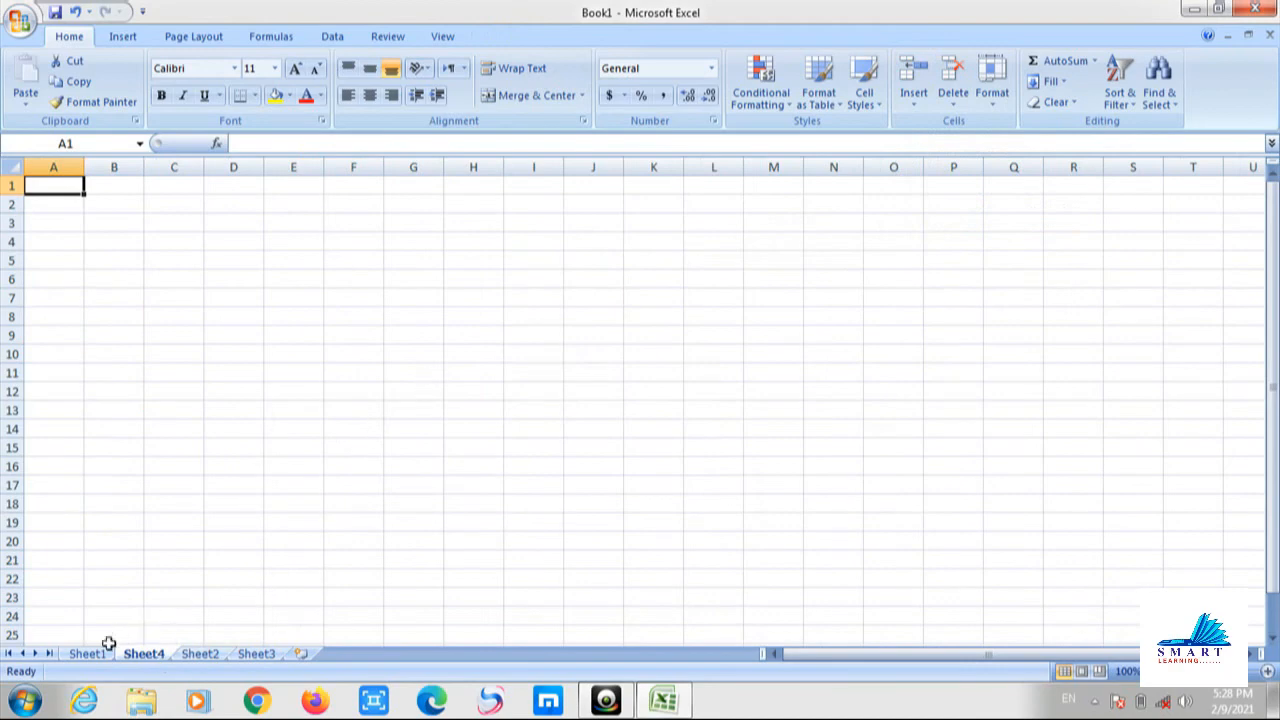
pyautogui.click(196, 652)
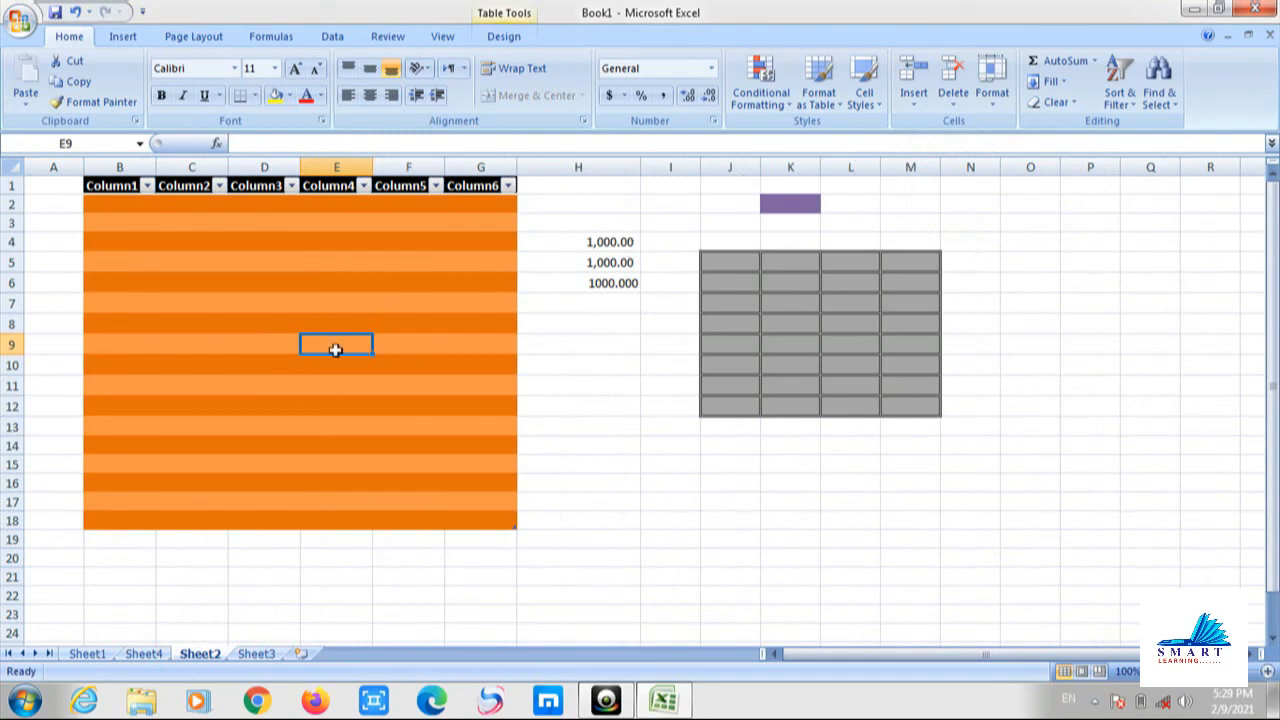
# Insert a sheet column at column E, then insert cells at G10 to add a table column.
pyautogui.click(916, 104)
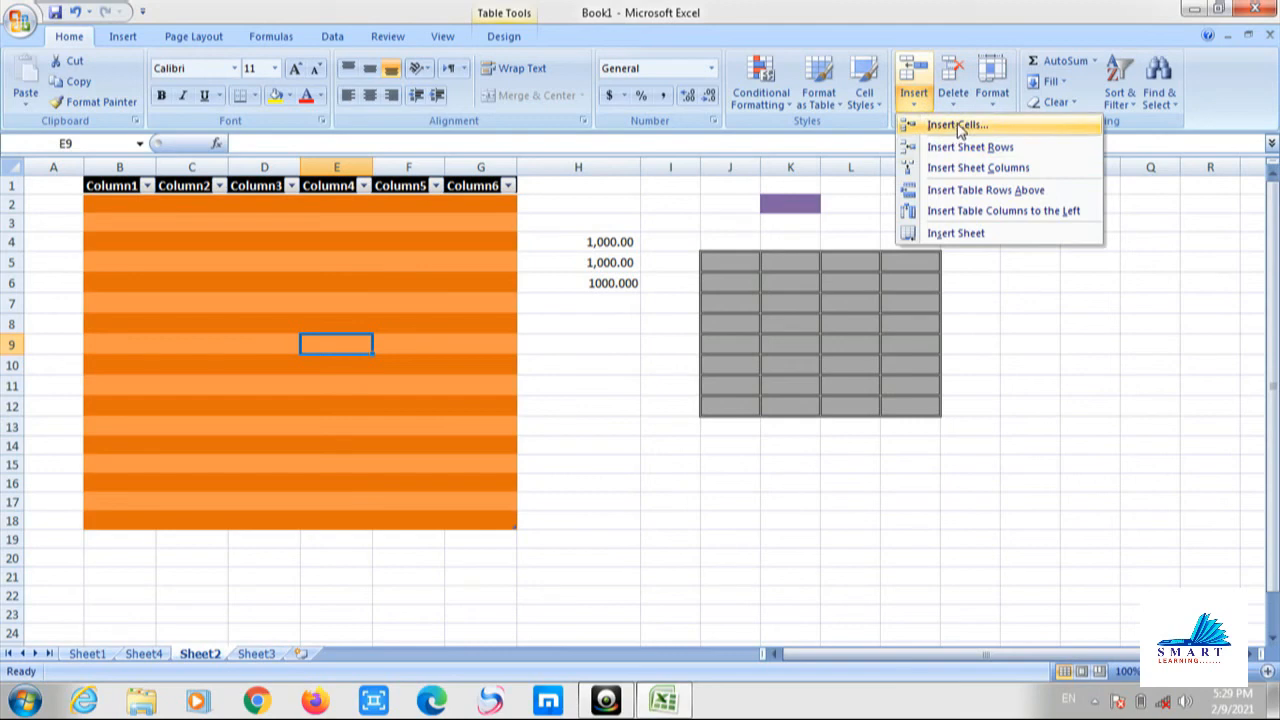
pyautogui.click(975, 167)
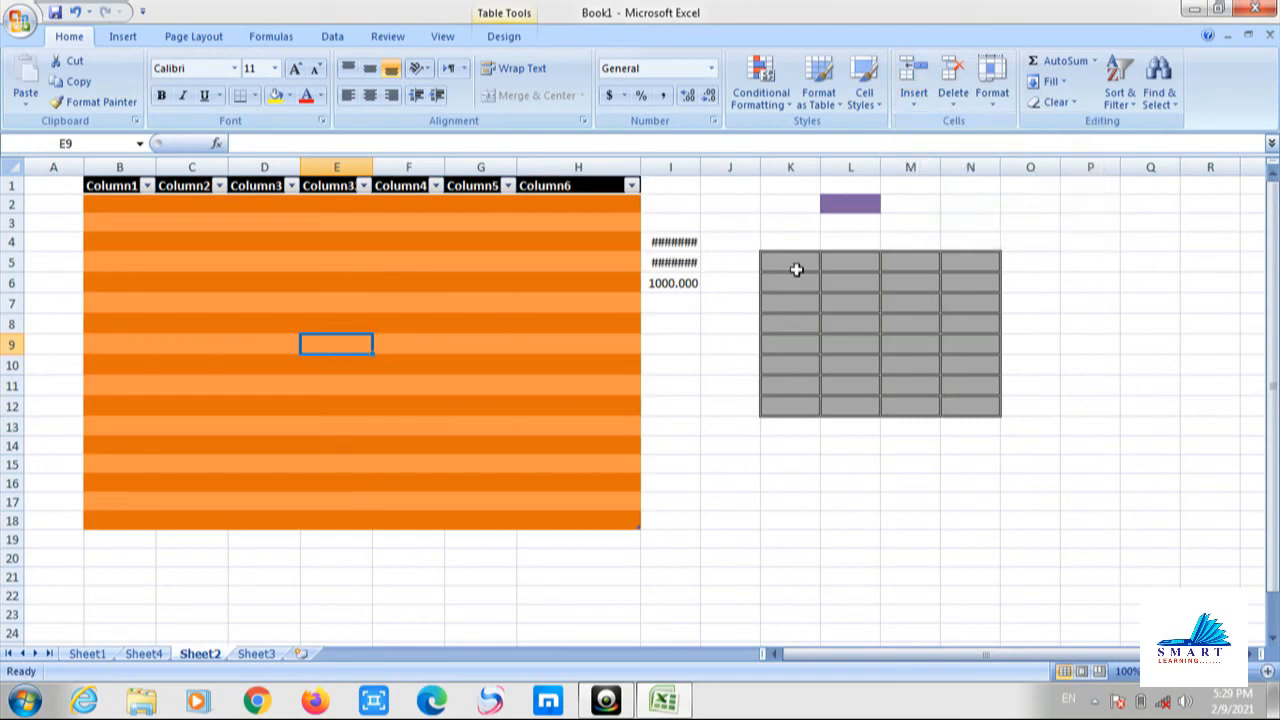
pyautogui.click(685, 360)
pyautogui.press('Left')
pyautogui.press('Left')
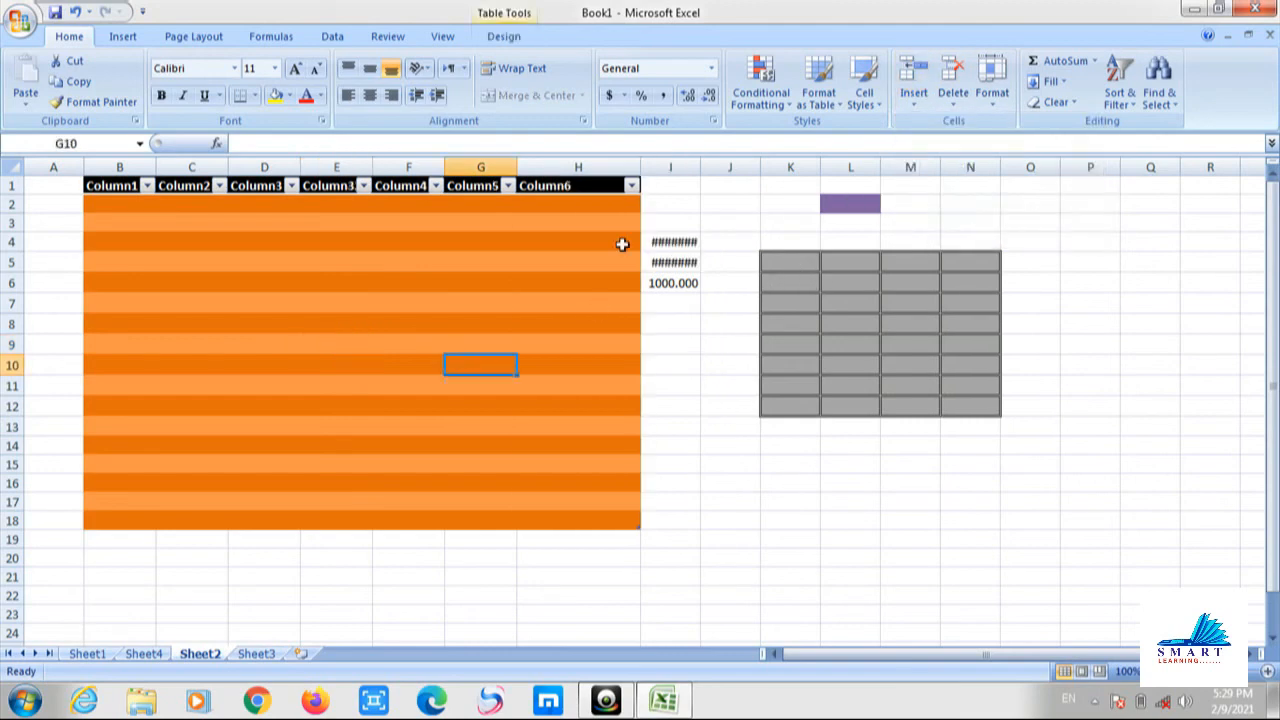
pyautogui.click(915, 100)
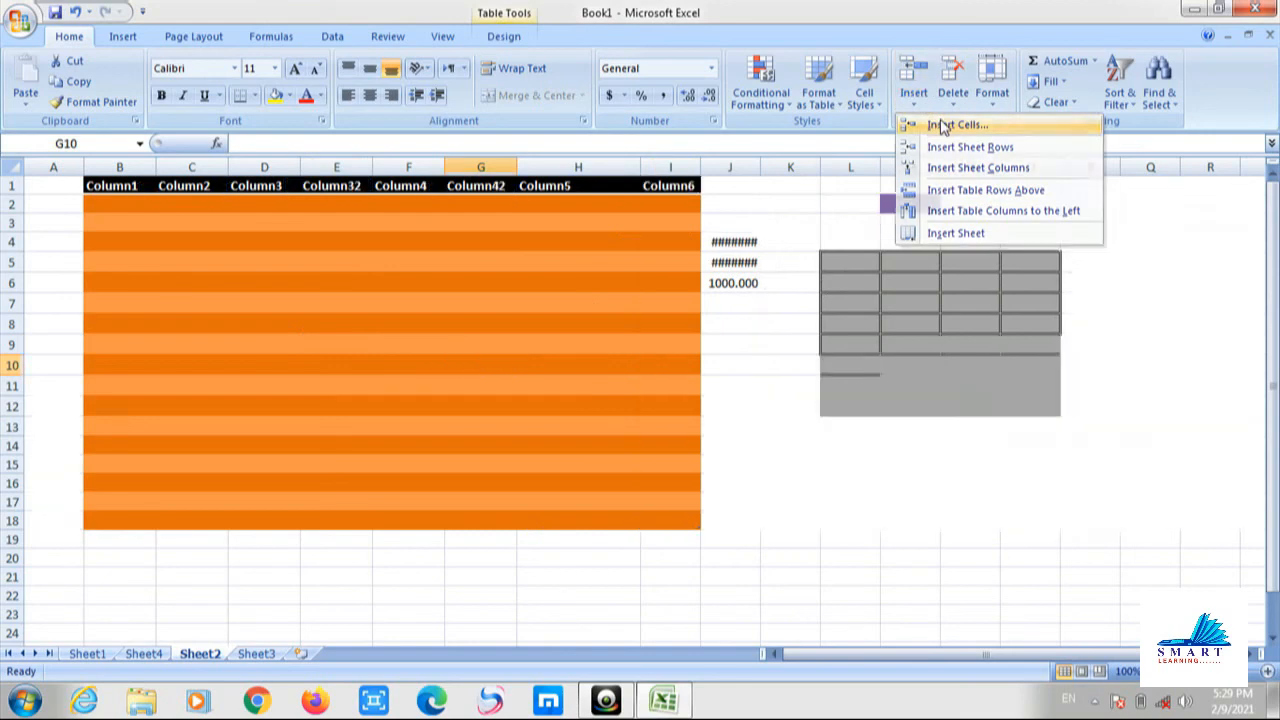
pyautogui.click(941, 126)
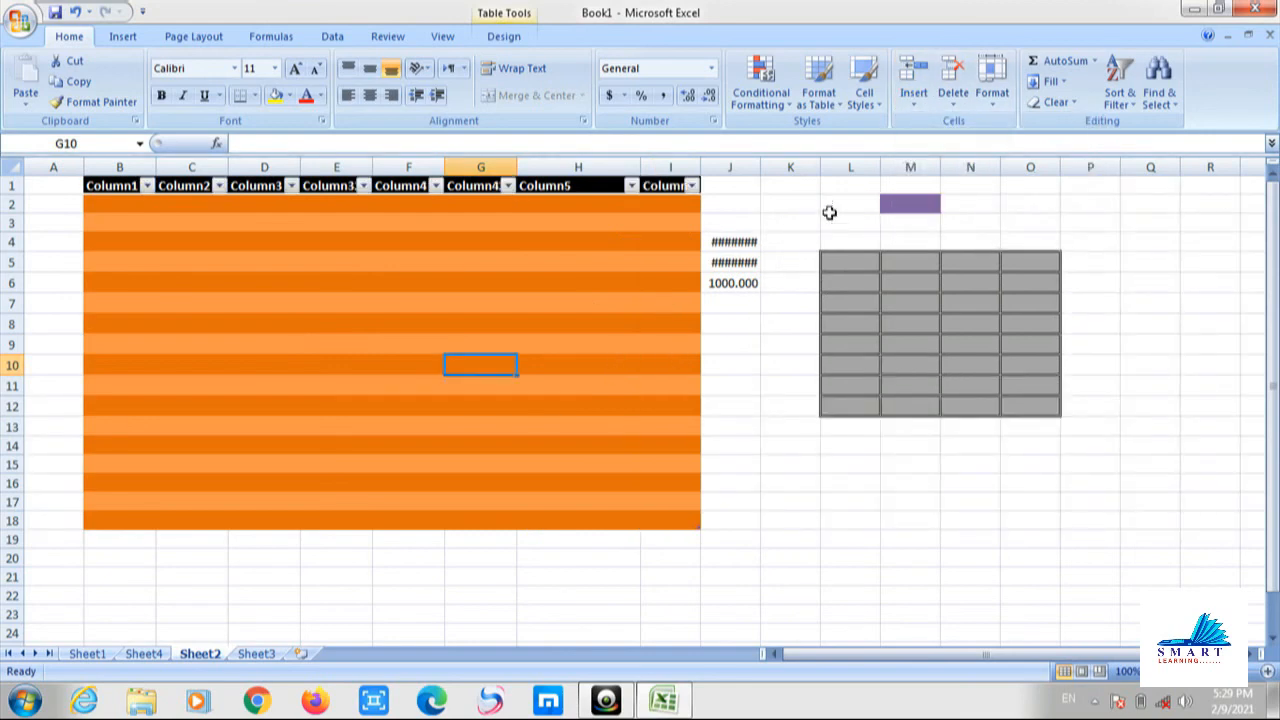
# Insert another sheet column, a sheet row extending the table to row 19, and a table column to the left.
pyautogui.click(913, 98)
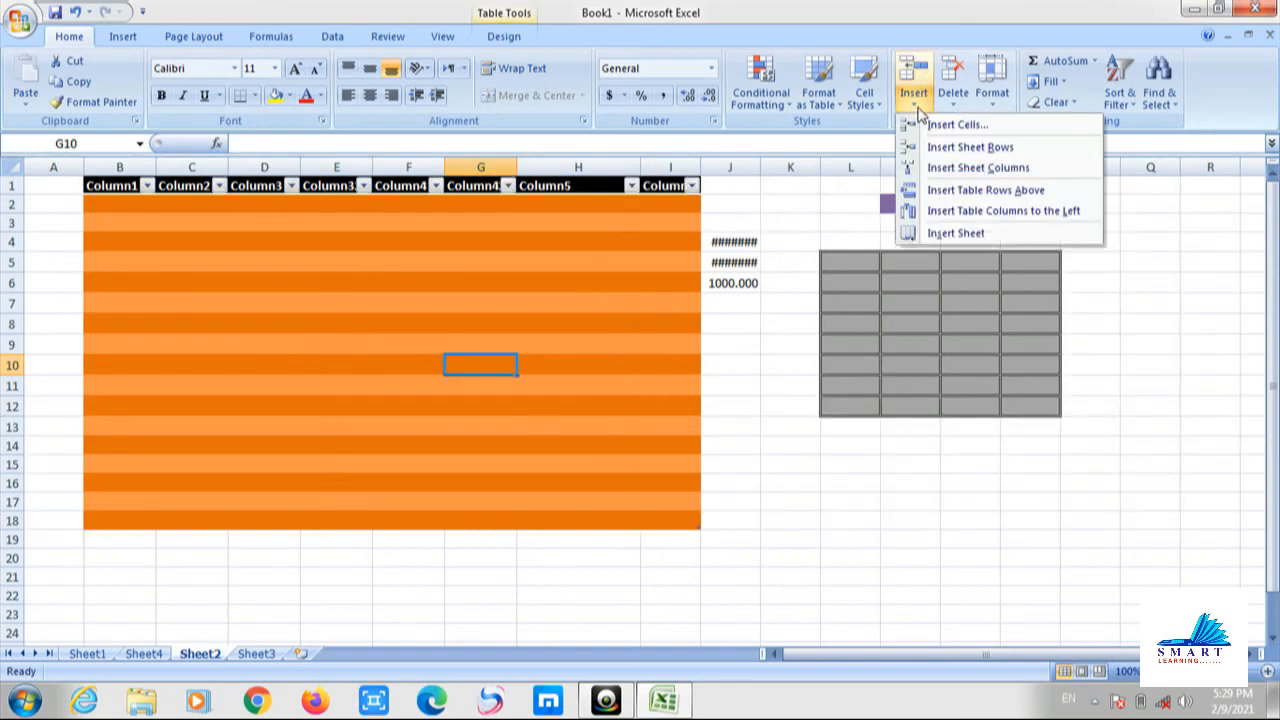
pyautogui.click(970, 167)
pyautogui.click(915, 100)
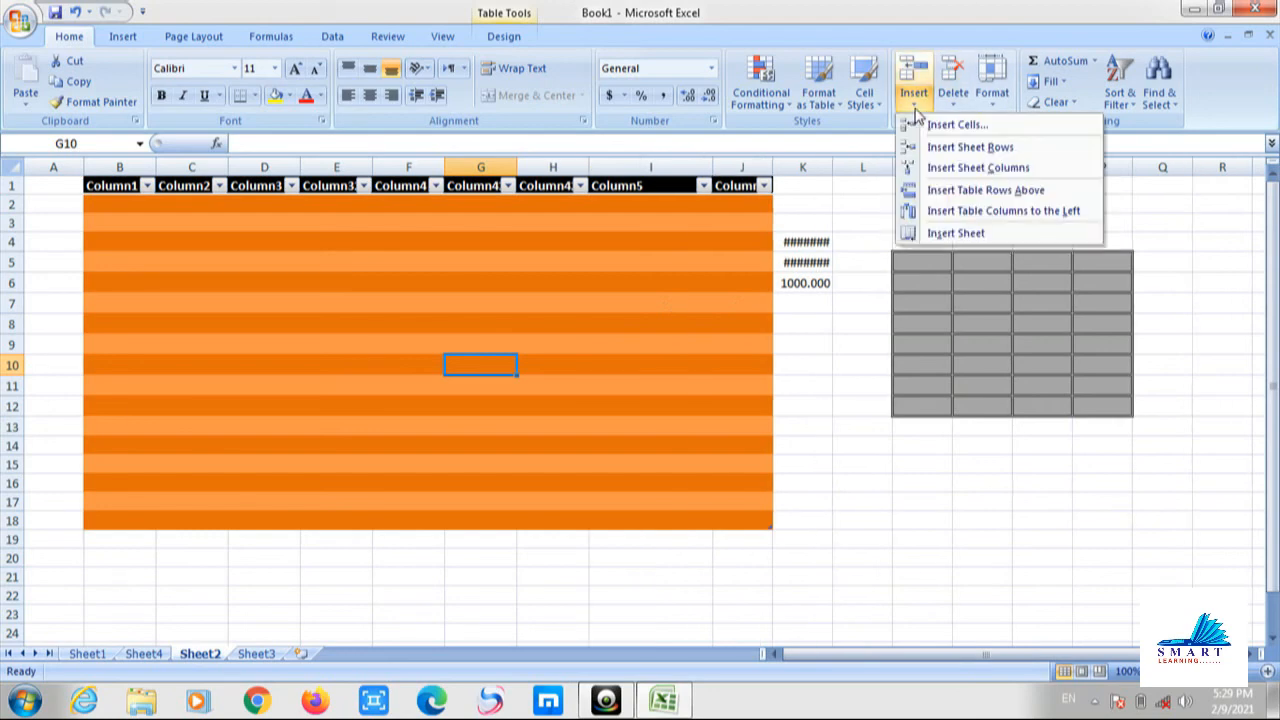
pyautogui.click(935, 146)
pyautogui.click(925, 100)
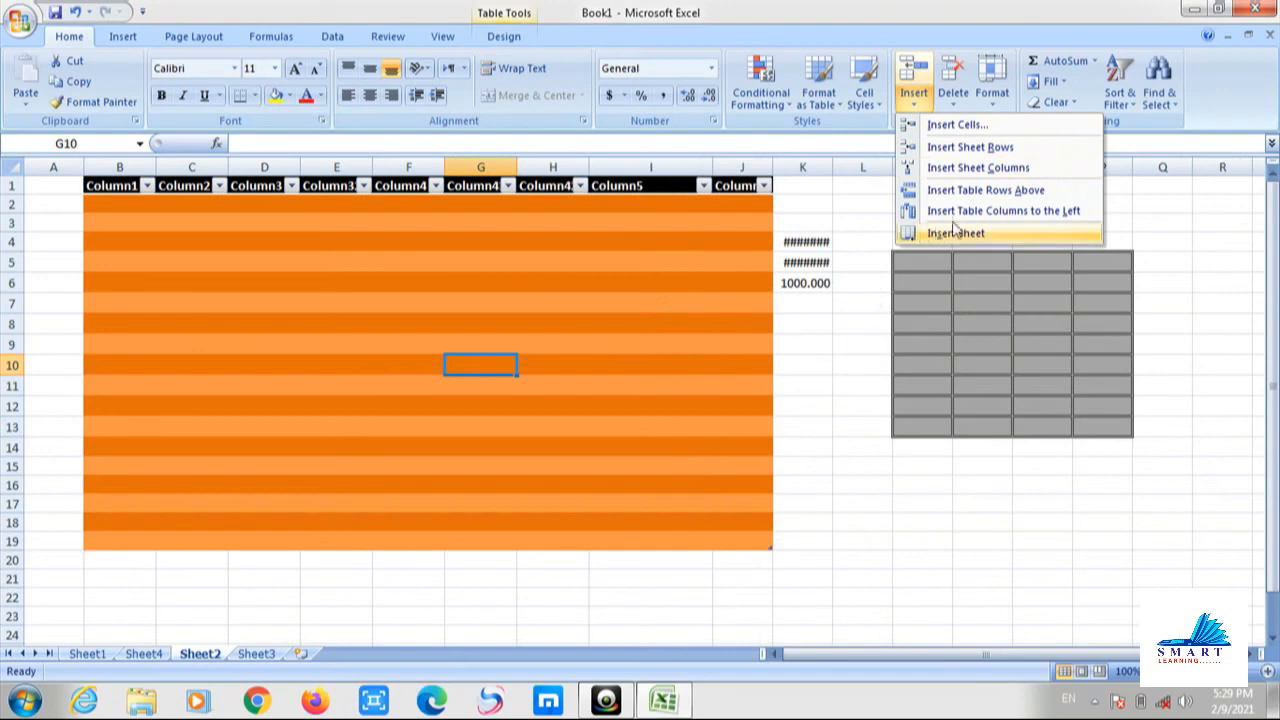
pyautogui.click(910, 210)
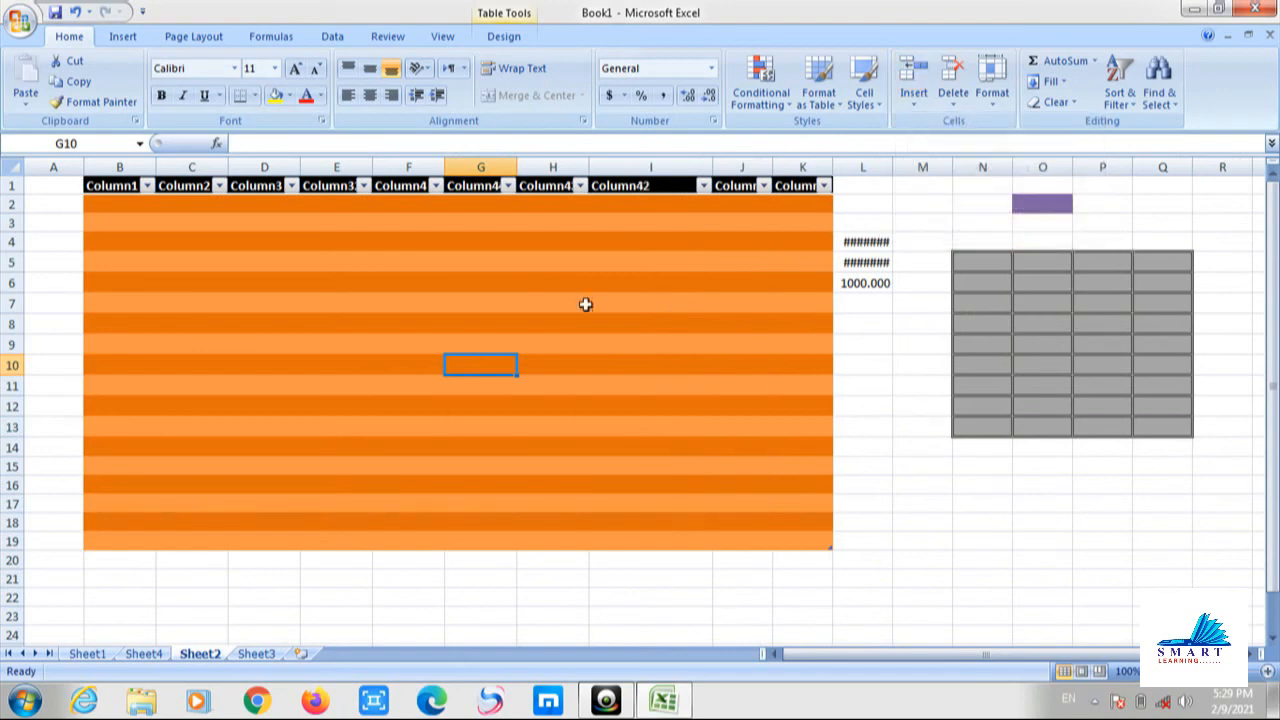
pyautogui.click(953, 98)
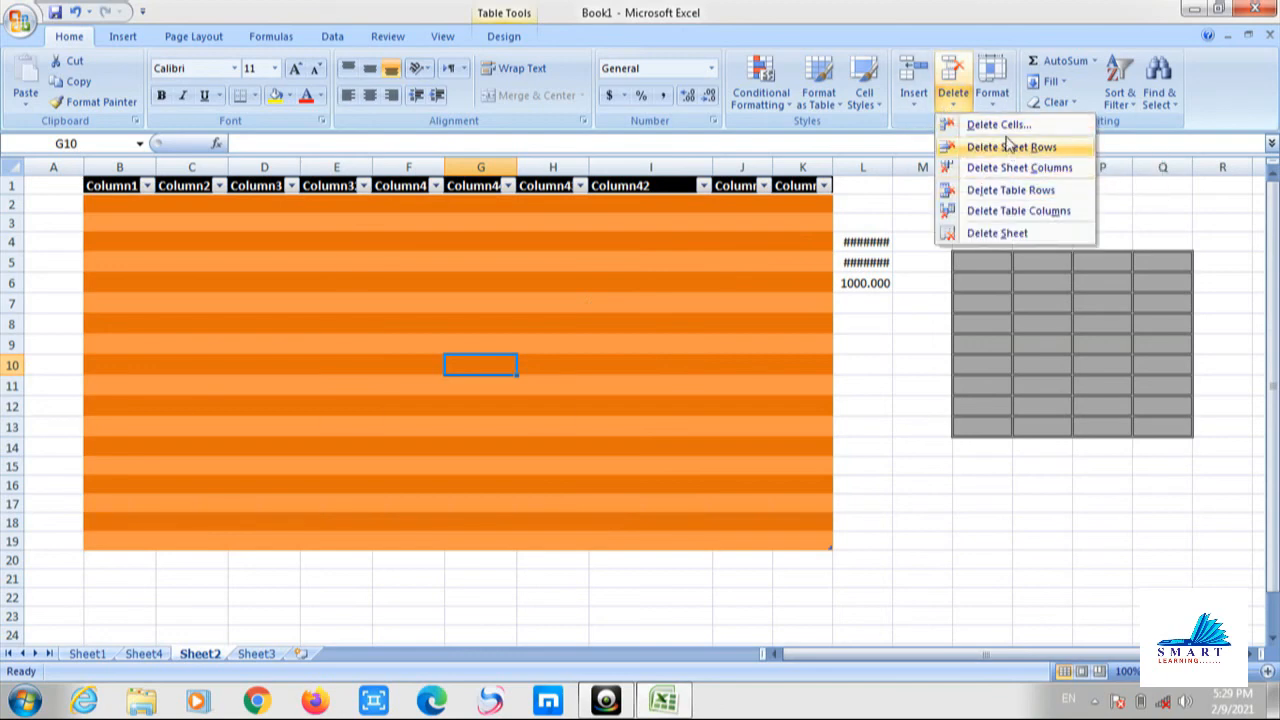
# Delete the added sheet columns, the extra sheet row and a table column from the orange table.
pyautogui.click(995, 167)
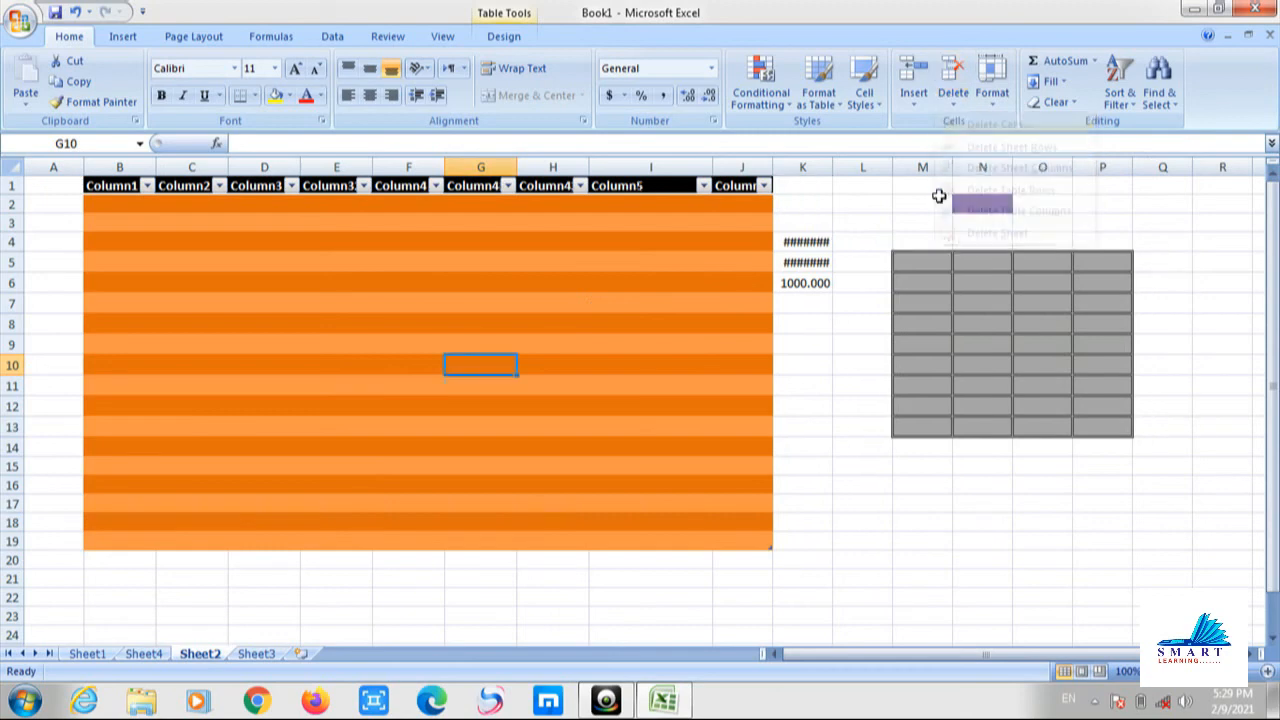
pyautogui.click(955, 102)
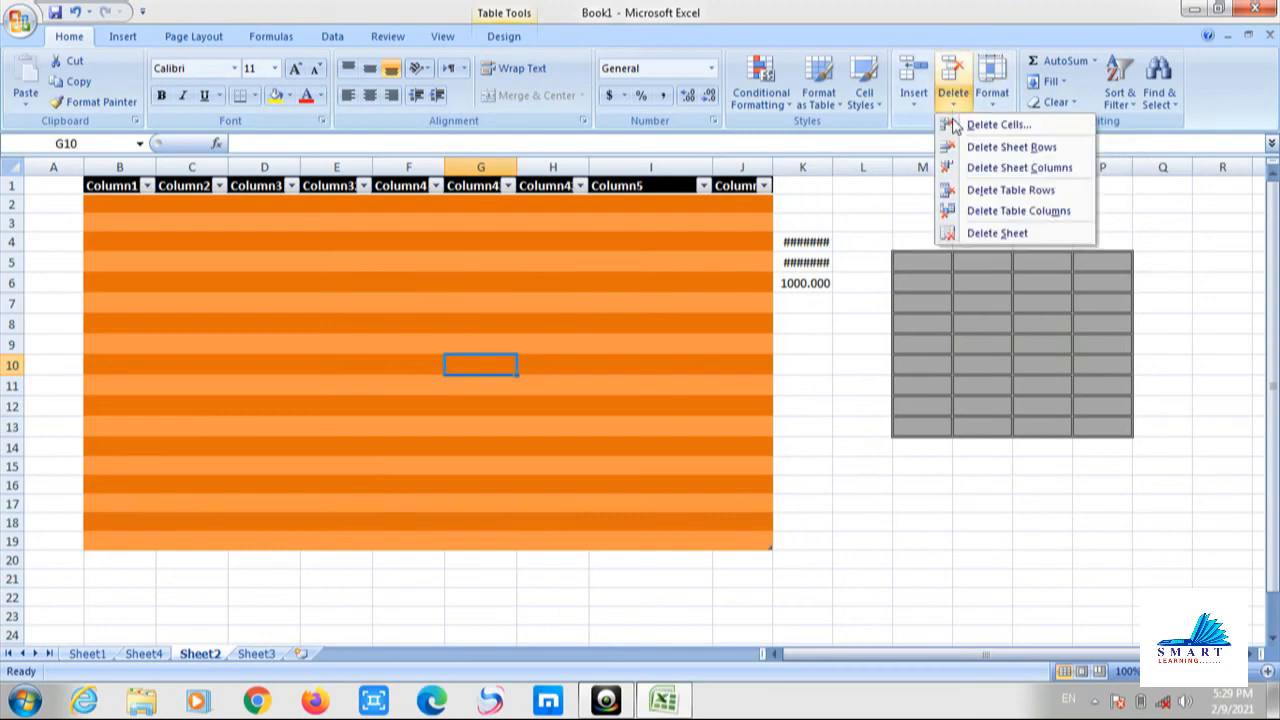
pyautogui.click(968, 170)
pyautogui.click(955, 95)
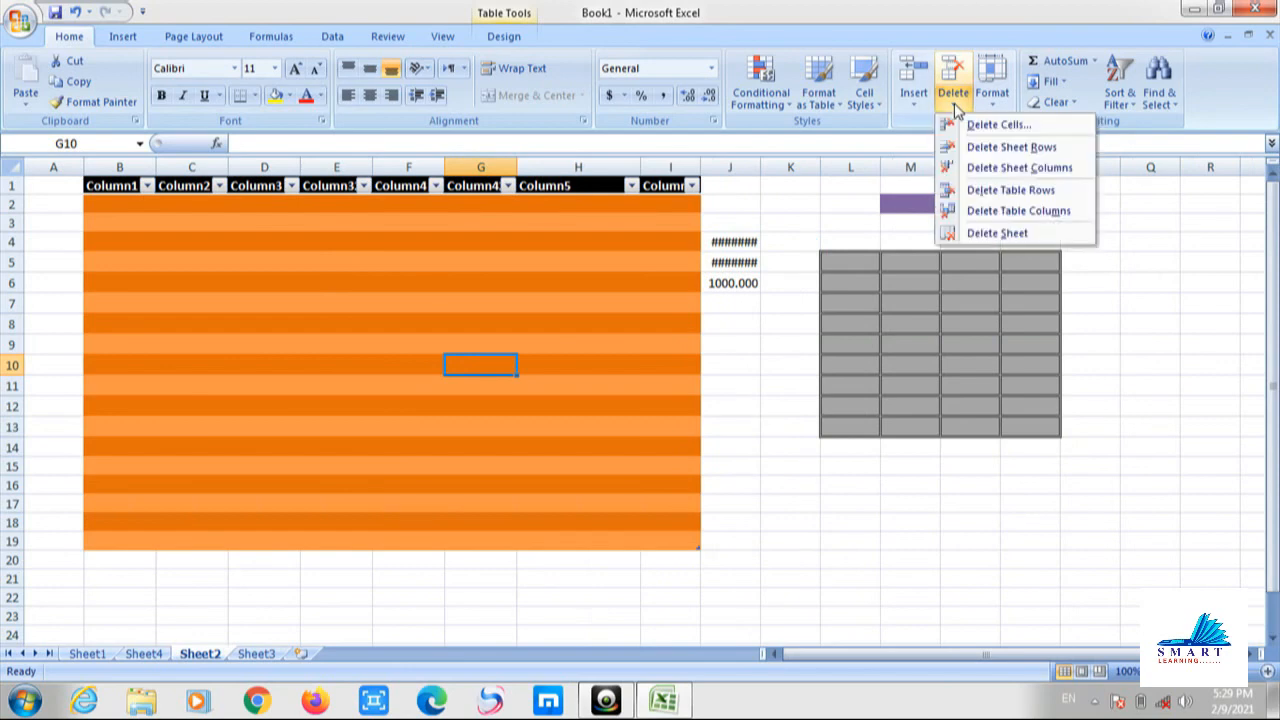
pyautogui.click(970, 150)
pyautogui.click(953, 95)
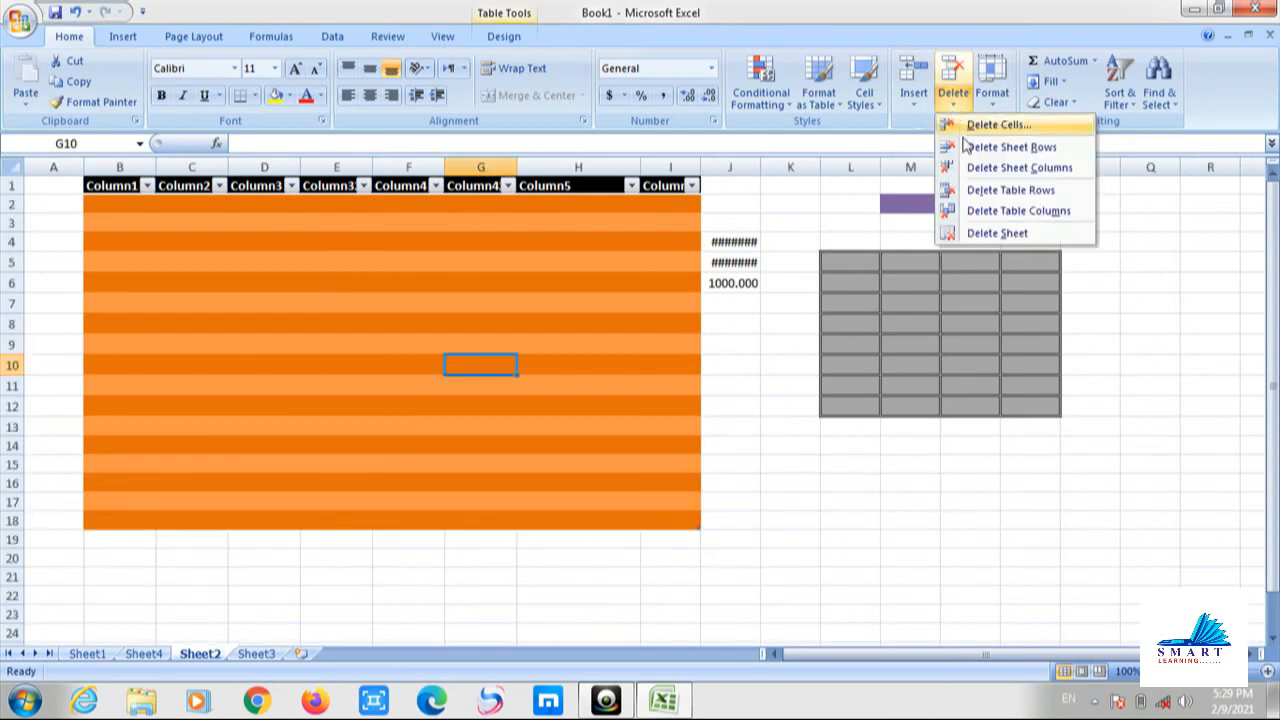
pyautogui.click(976, 211)
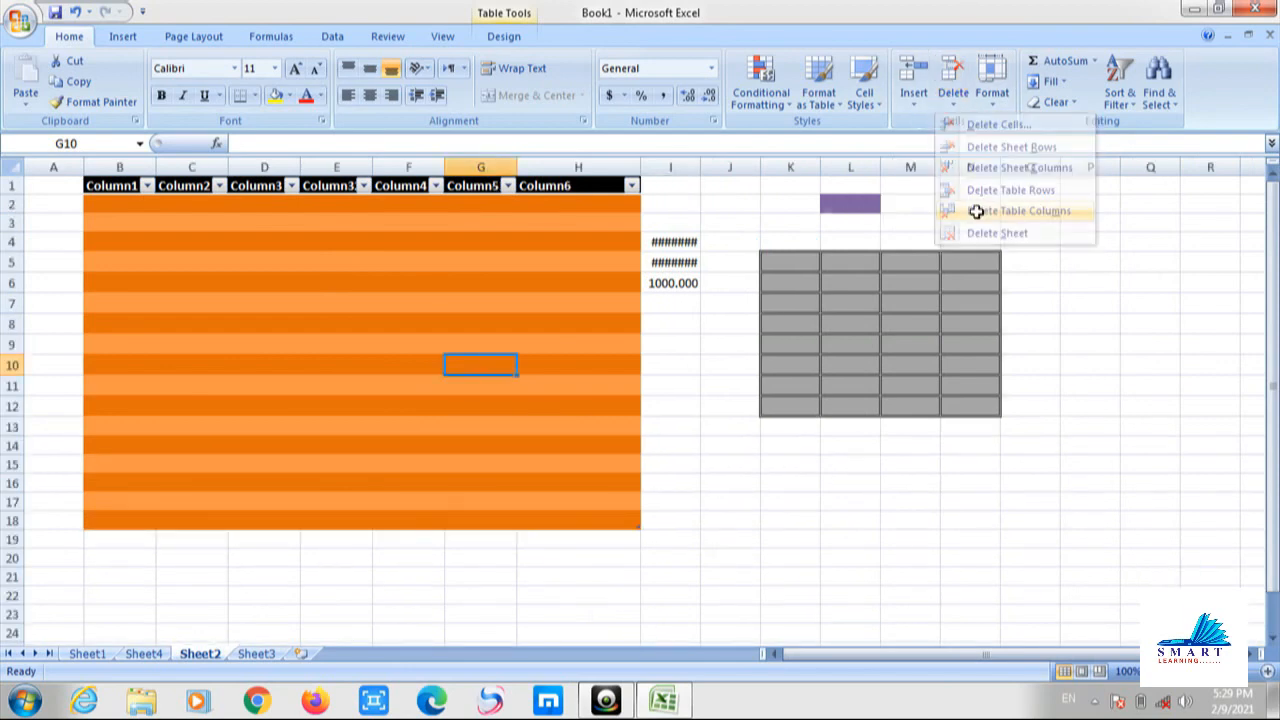
# Delete the whole Sheet2 worksheet and confirm the permanent deletion.
pyautogui.click(953, 95)
pyautogui.click(960, 232)
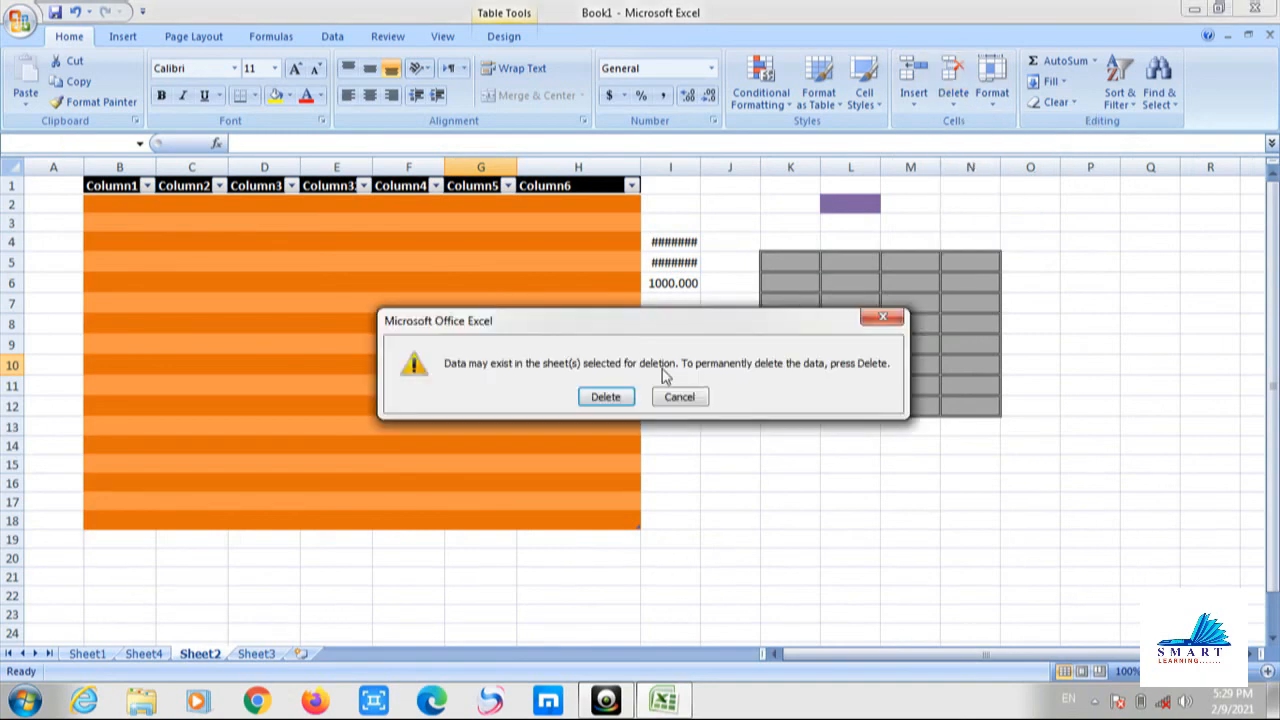
pyautogui.click(610, 398)
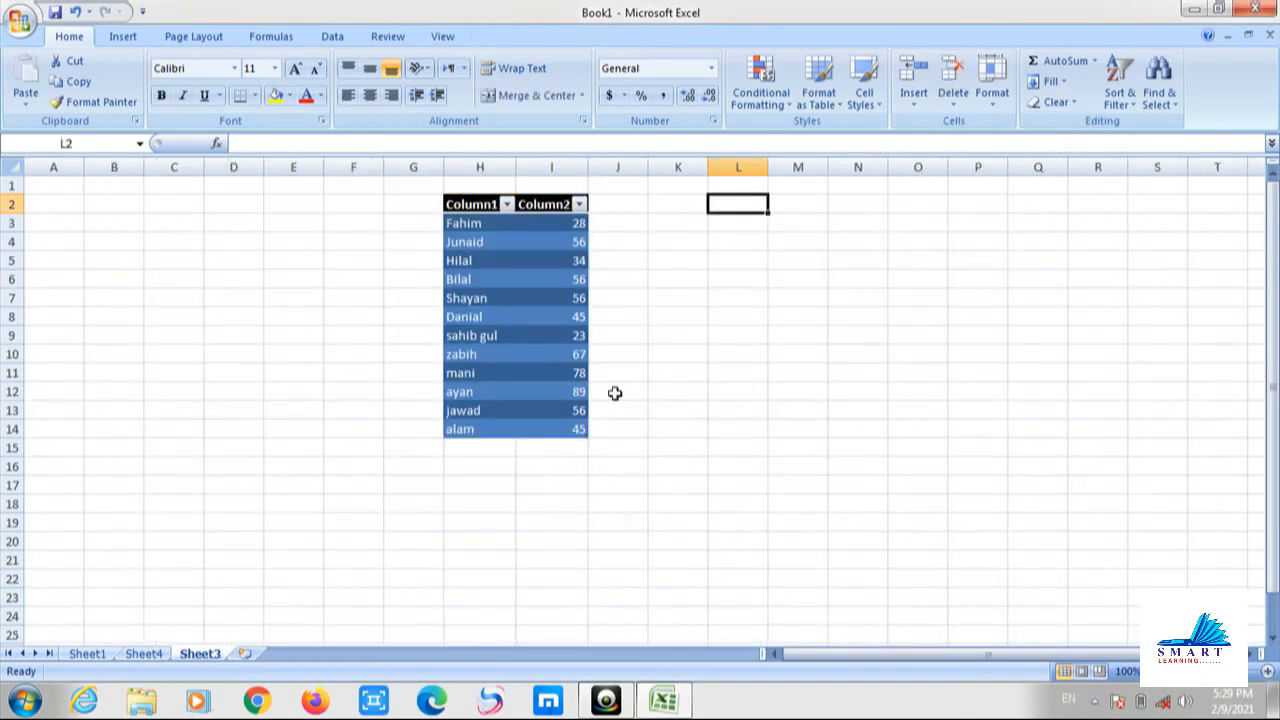
# Look through the Format menu options while selecting cells L8 and then L5.
pyautogui.click(1000, 108)
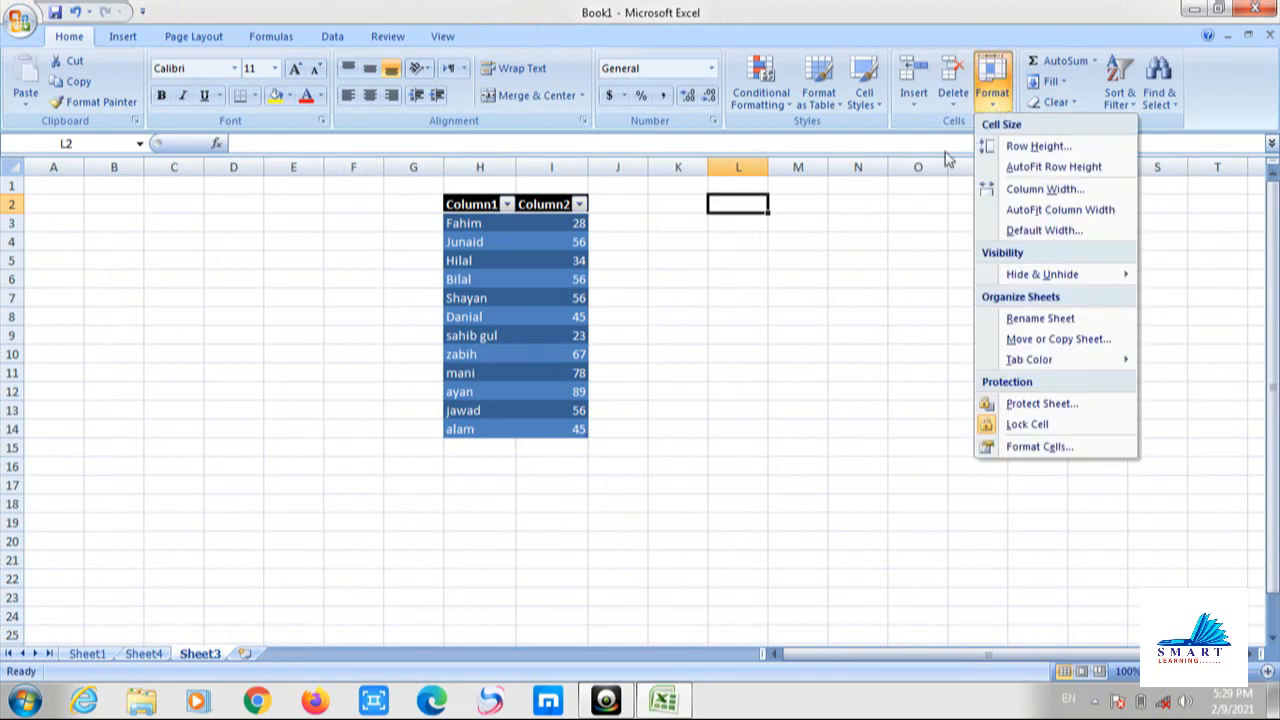
pyautogui.click(864, 271)
pyautogui.click(717, 310)
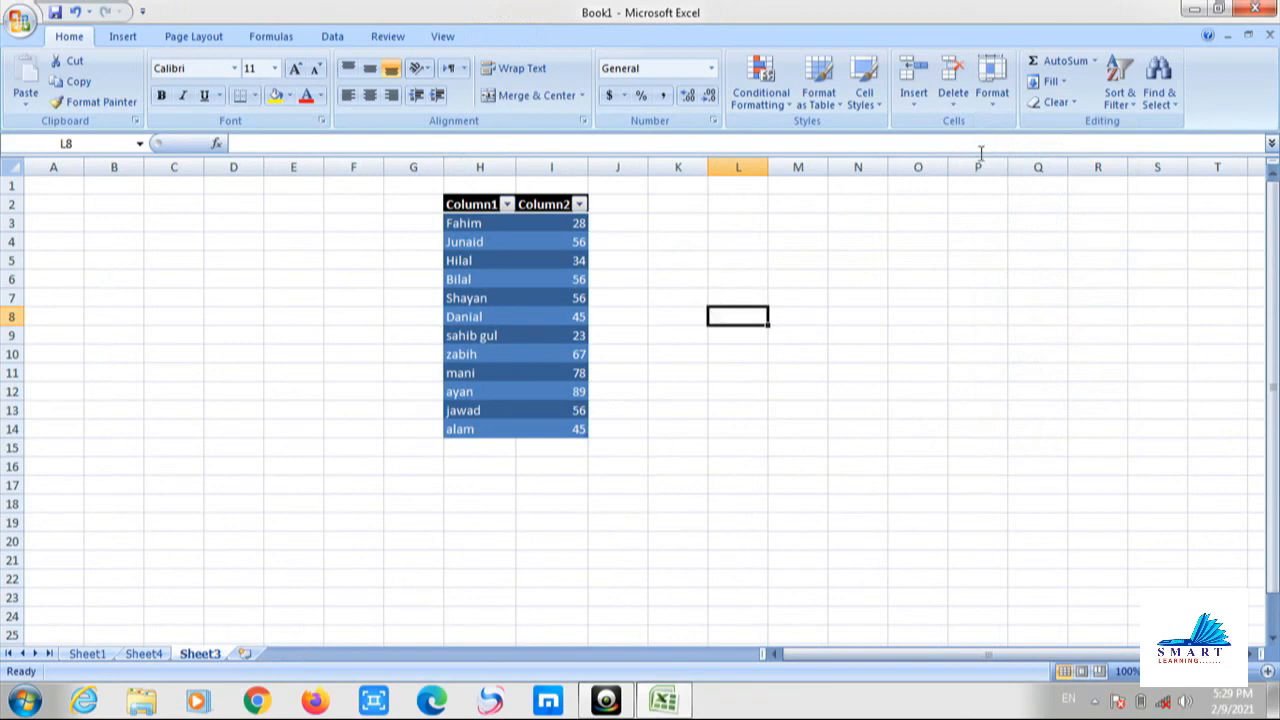
pyautogui.click(993, 110)
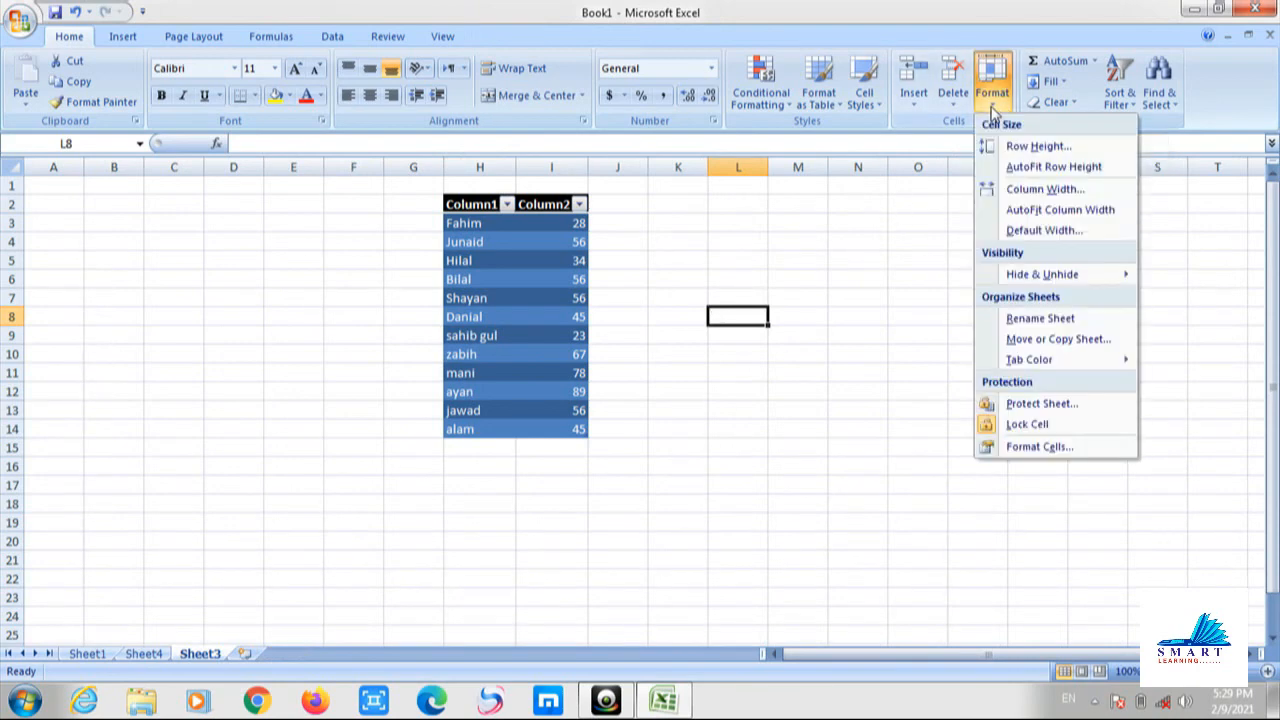
pyautogui.click(780, 270)
pyautogui.click(749, 263)
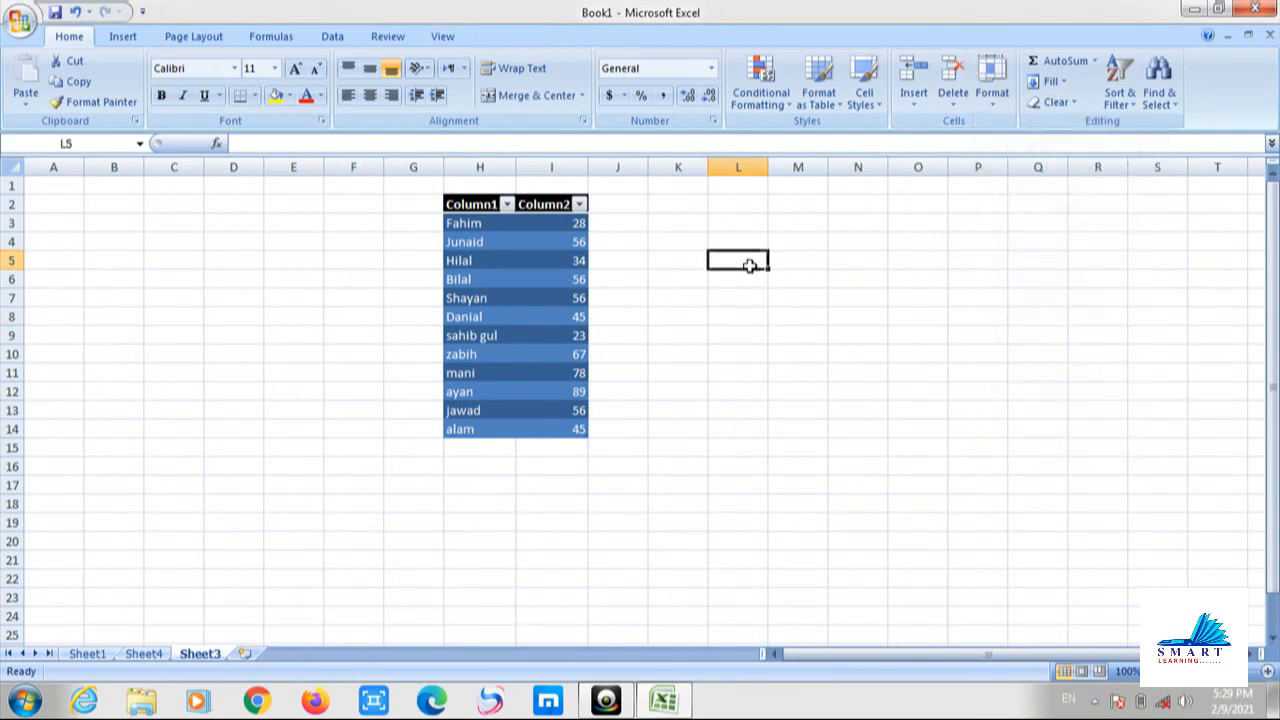
pyautogui.click(1002, 106)
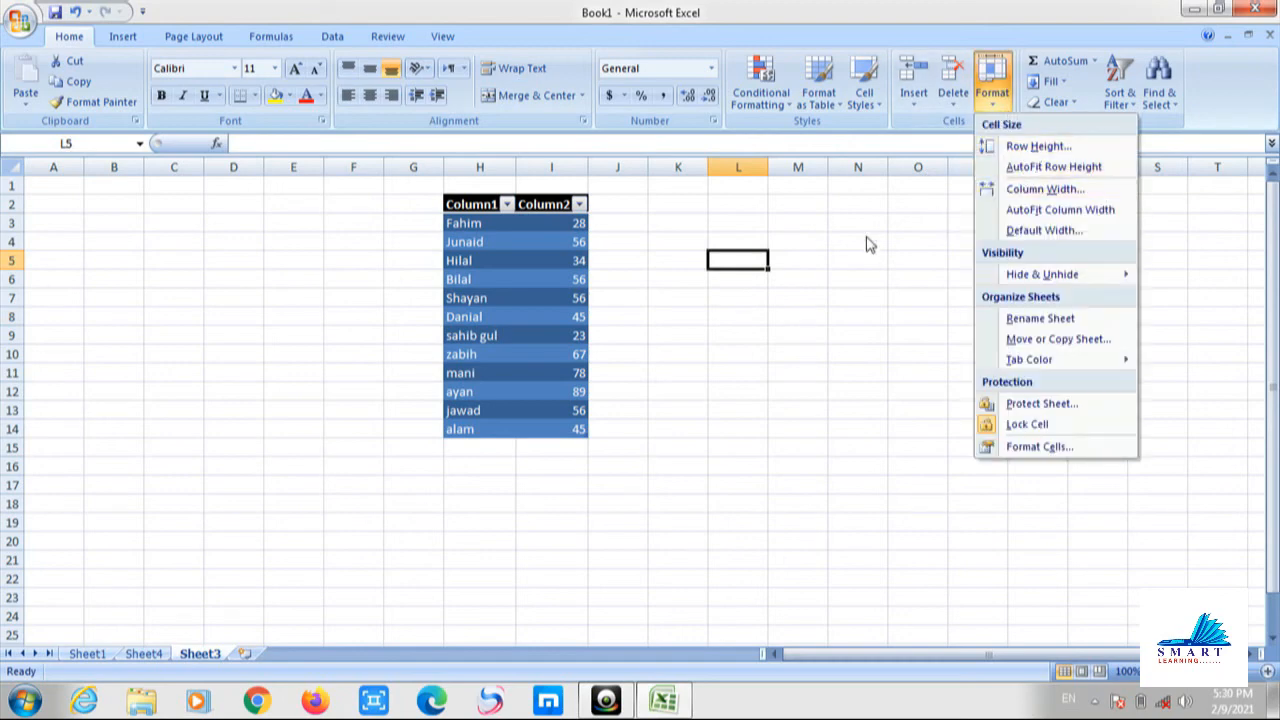
pyautogui.click(752, 195)
# Widen column L to 15.43 and make one table row about three times taller.
pyautogui.moveTo(768, 167); pyautogui.dragTo(808, 237)
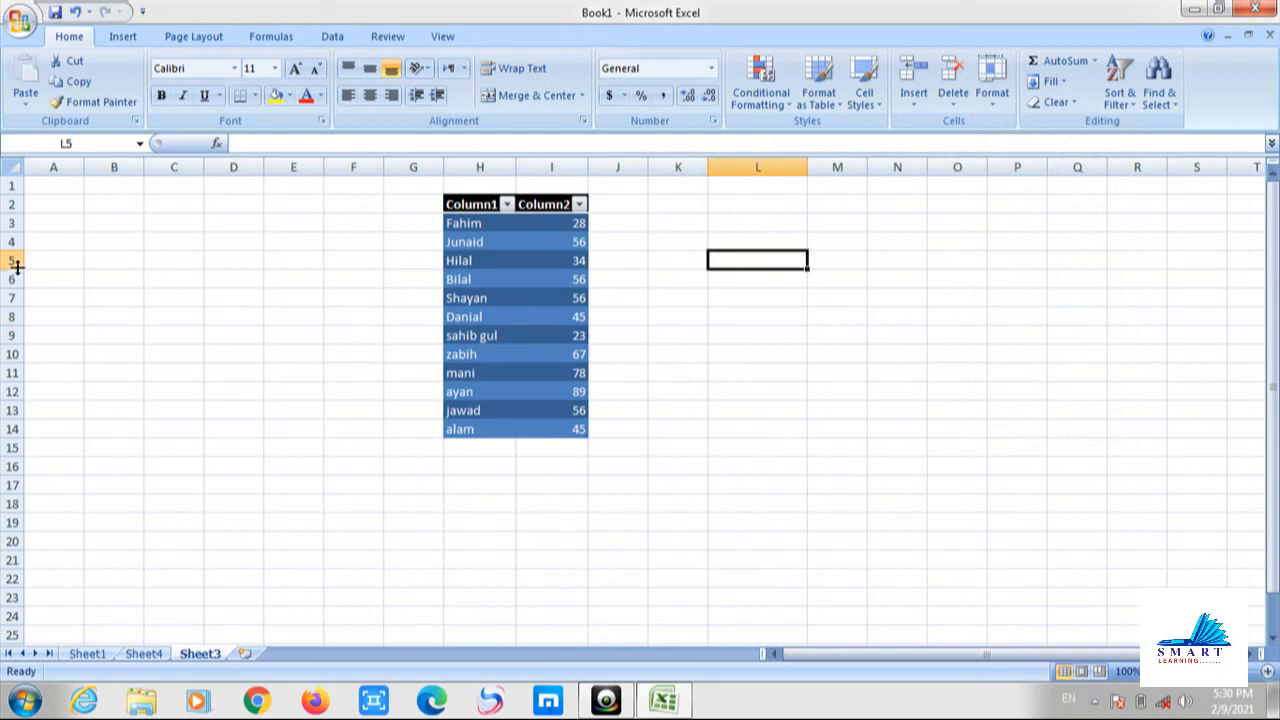
pyautogui.moveTo(17, 264); pyautogui.dragTo(22, 324)
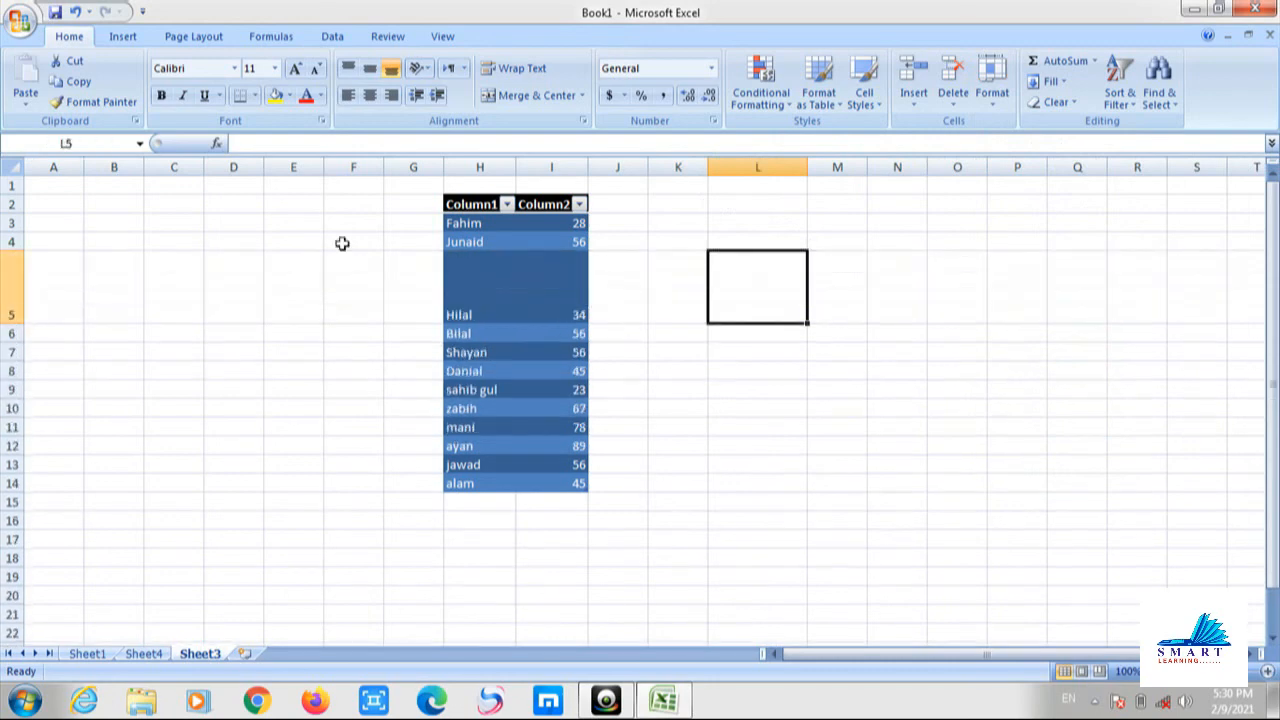
pyautogui.click(992, 88)
pyautogui.moveTo(1061, 284)
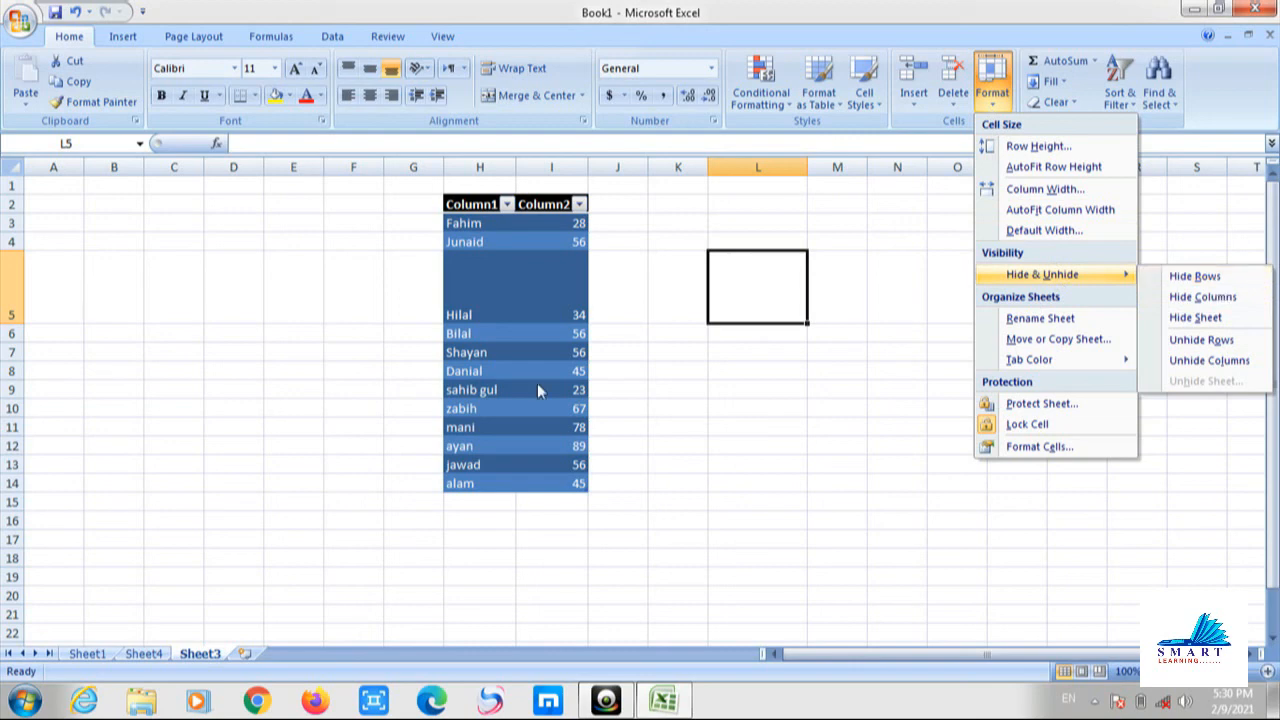
pyautogui.click(511, 340)
# Hide row 6 containing Bilal using Format > Hide & Unhide.
pyautogui.click(511, 340)
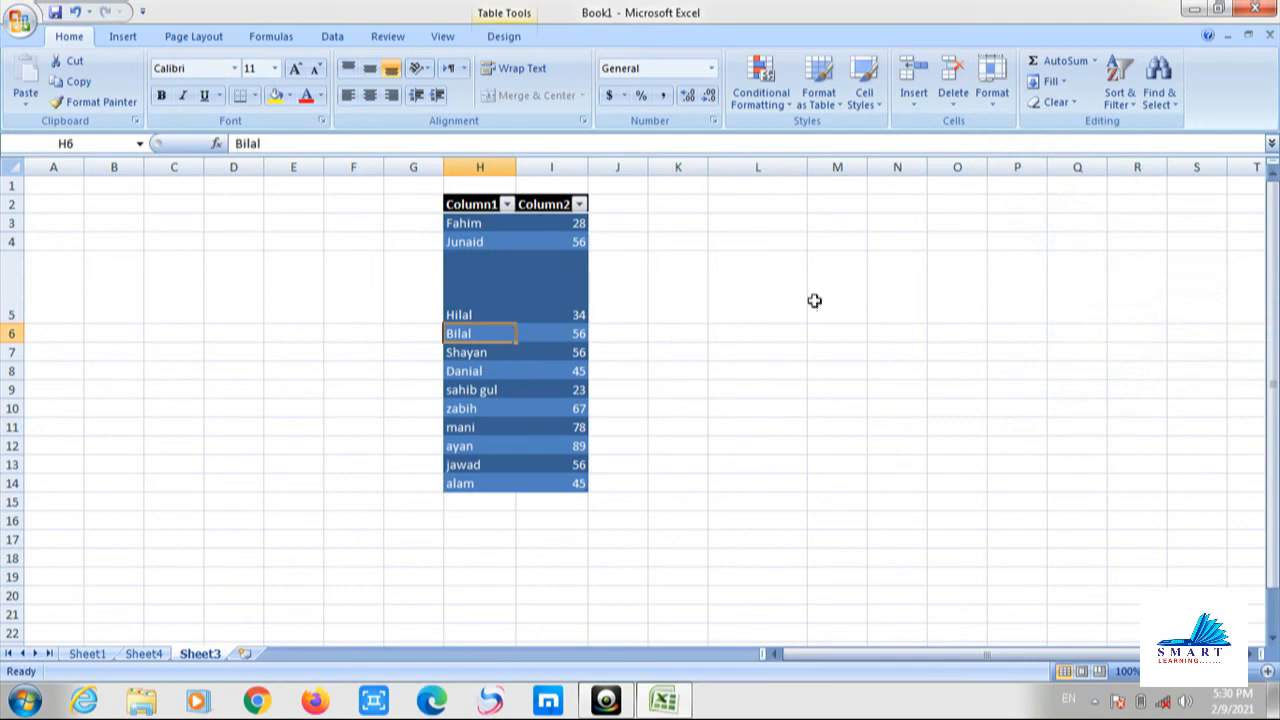
pyautogui.click(992, 102)
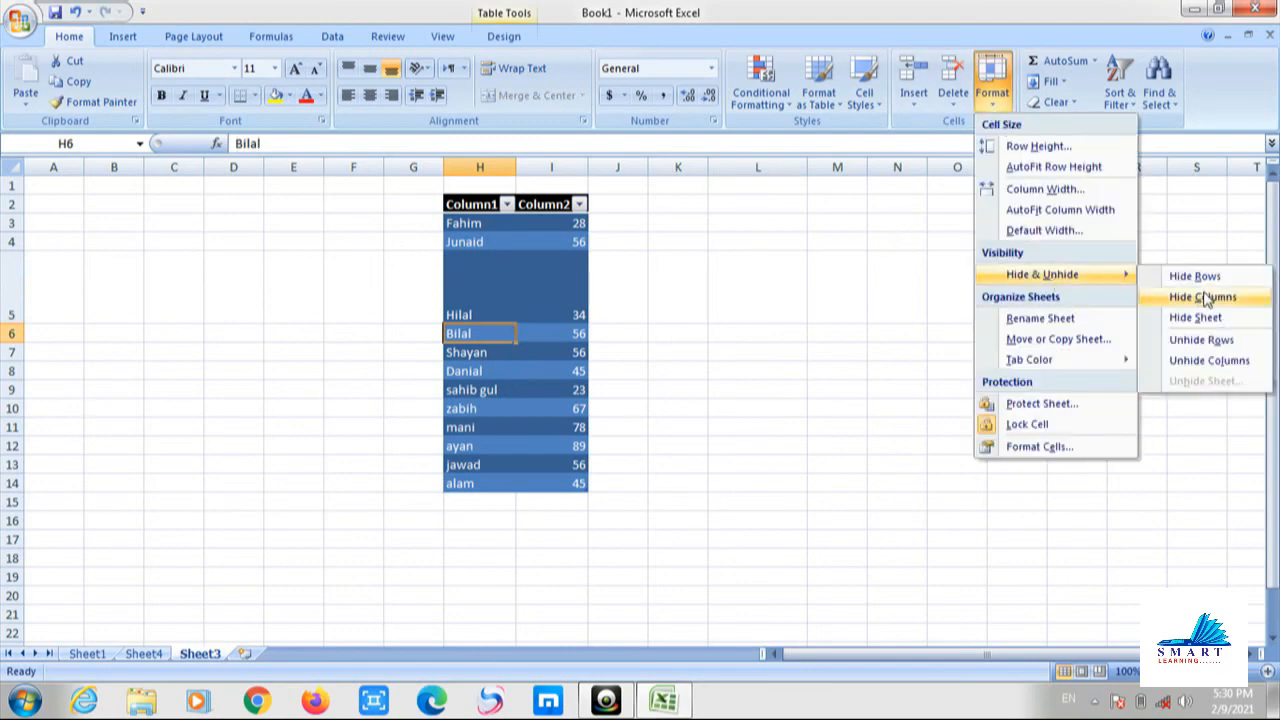
pyautogui.click(1214, 285)
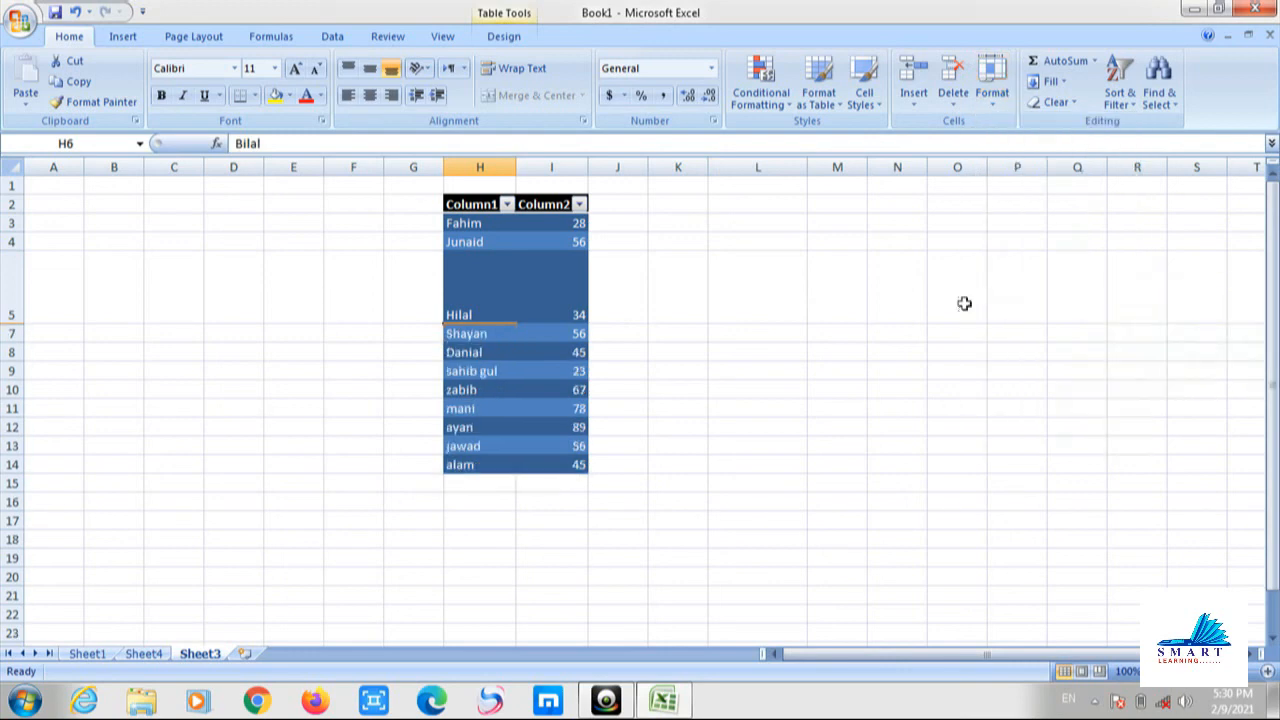
pyautogui.click(818, 364)
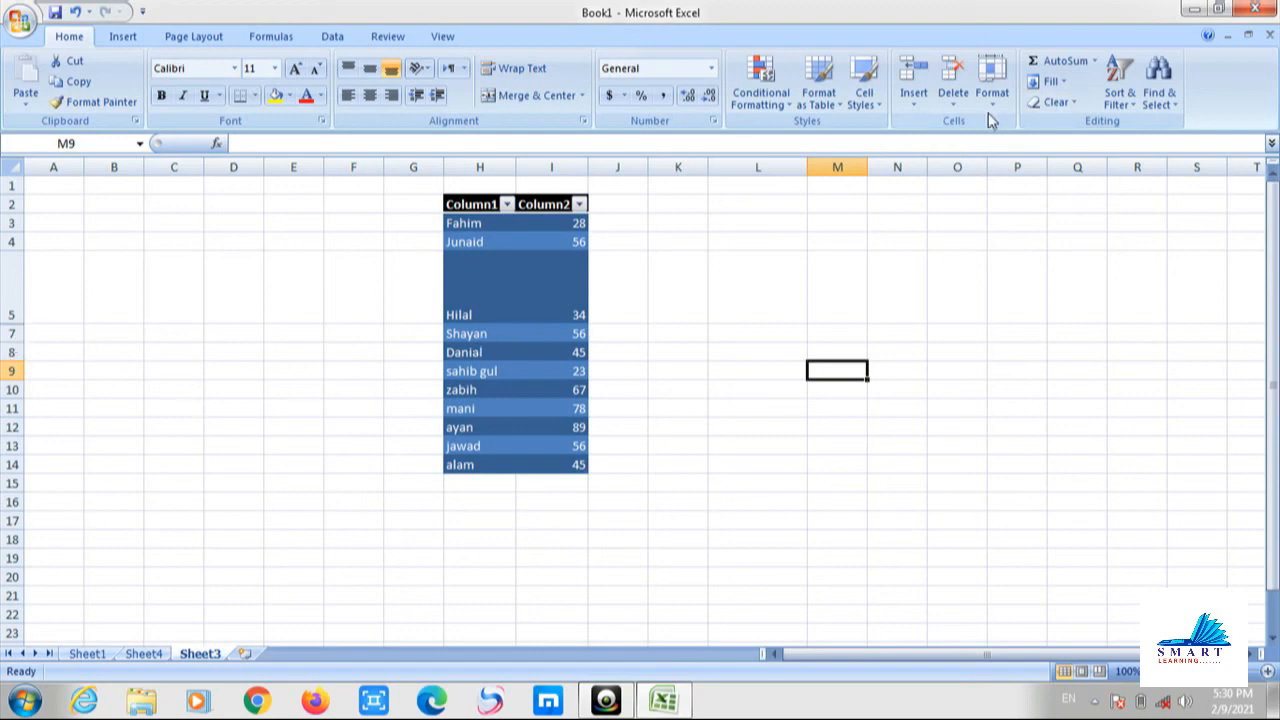
# Select K5:K9 across the hidden rows and unhide the Bilal and Shayan rows.
pyautogui.click(617, 337)
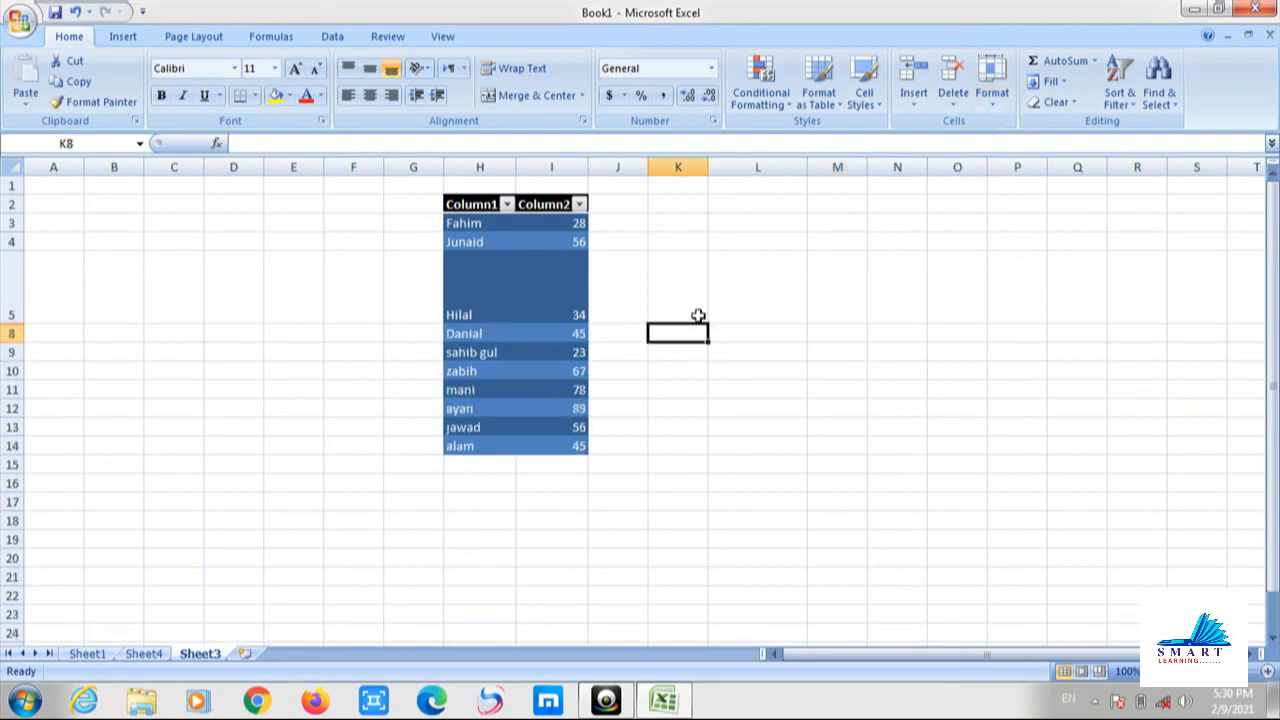
pyautogui.moveTo(698, 316); pyautogui.dragTo(691, 350)
pyautogui.click(982, 110)
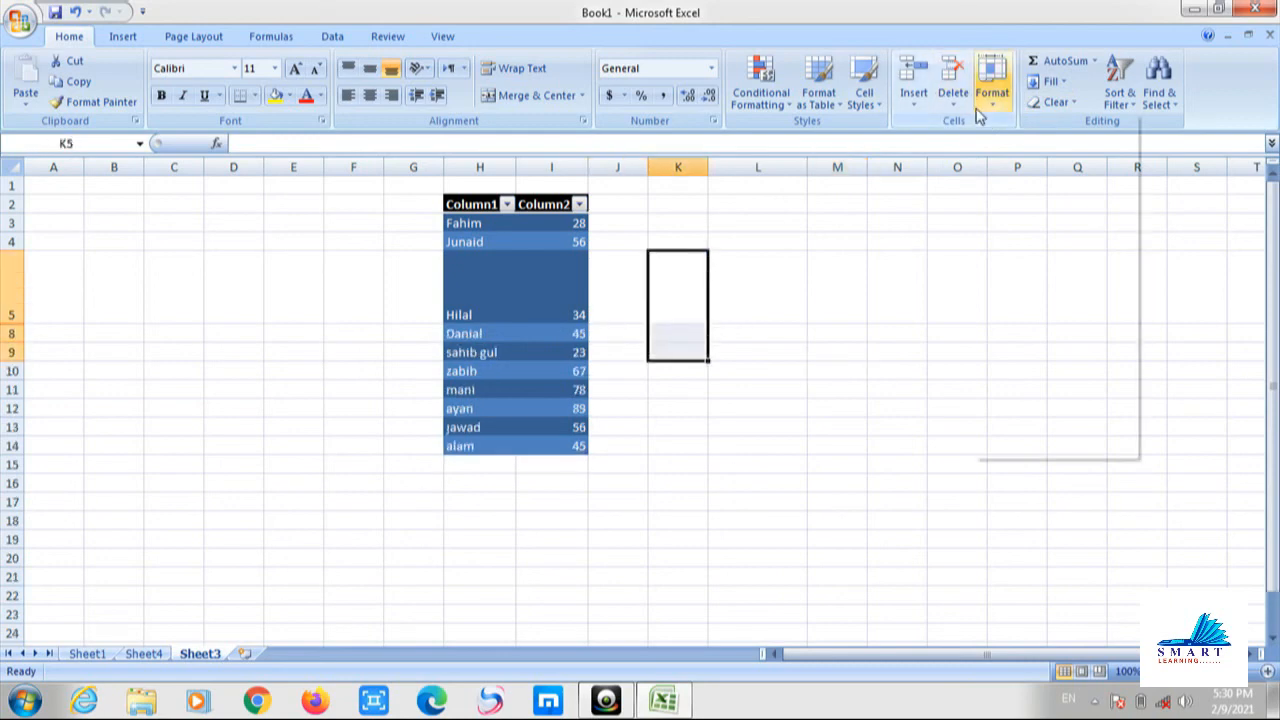
pyautogui.moveTo(1097, 274)
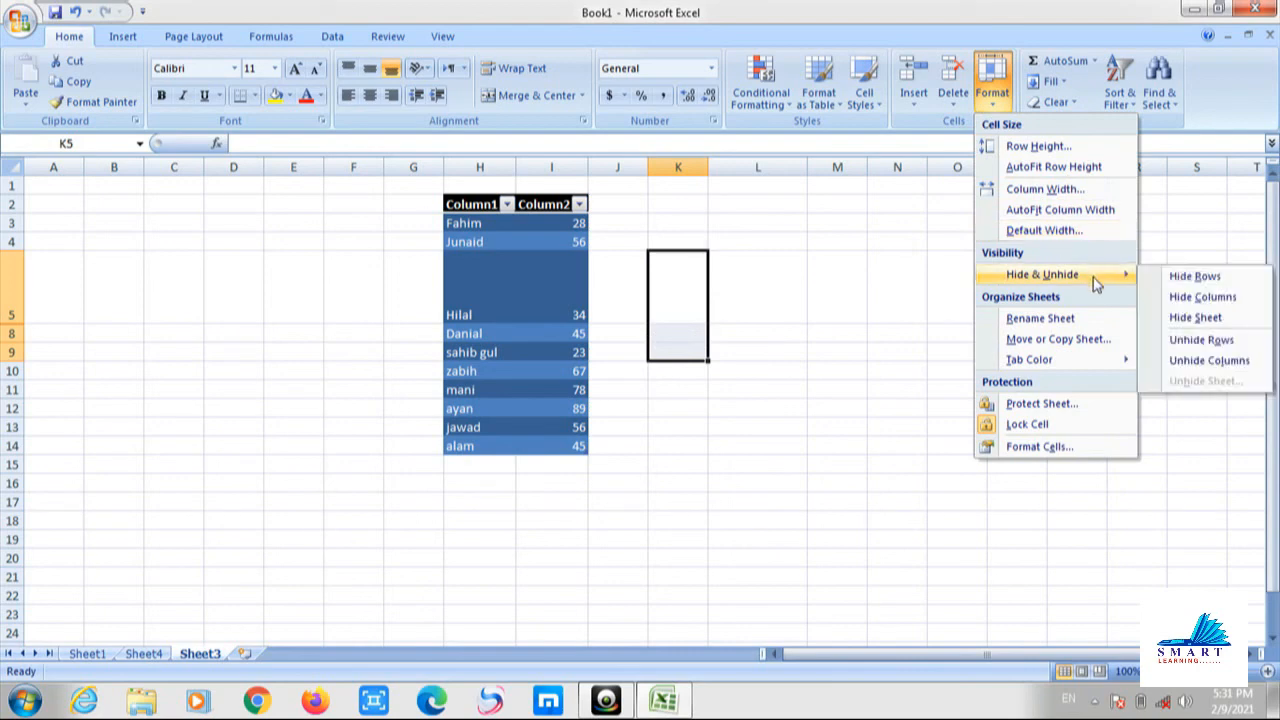
pyautogui.click(1202, 340)
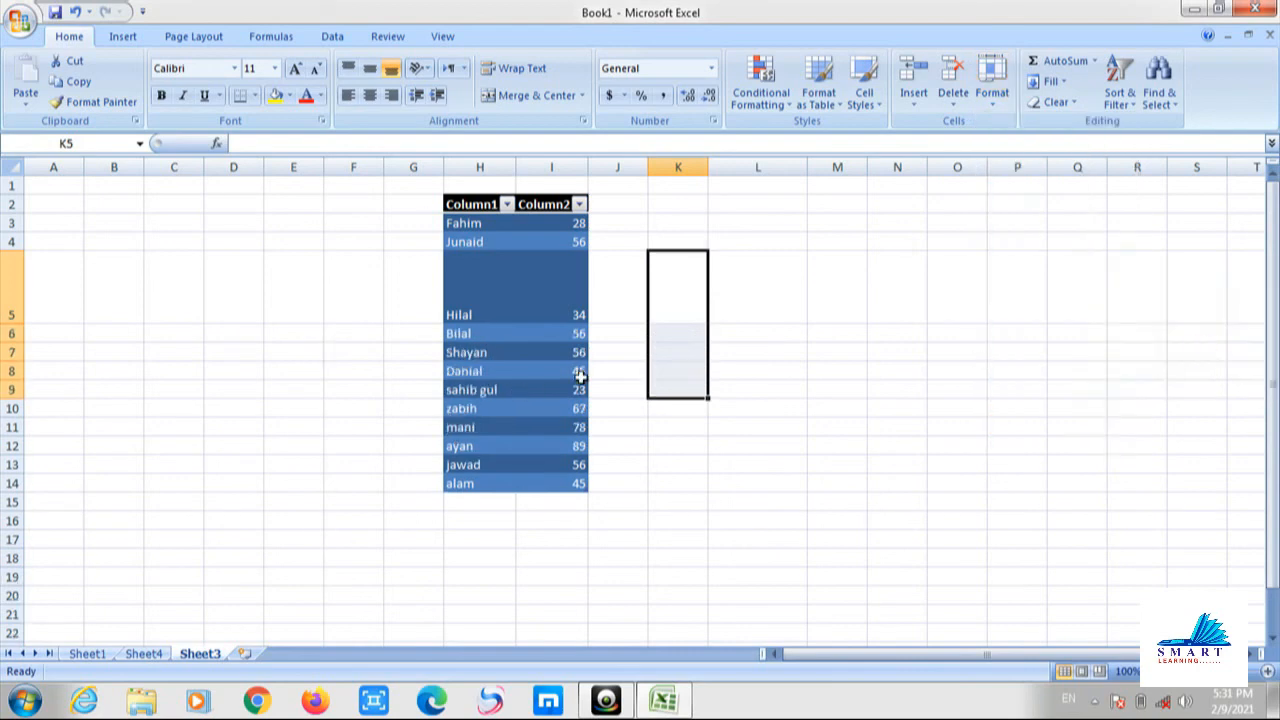
pyautogui.click(836, 300)
# Rename Sheet3 to 'shayan' through Format > Rename Sheet.
pyautogui.click(992, 85)
pyautogui.moveTo(1097, 274)
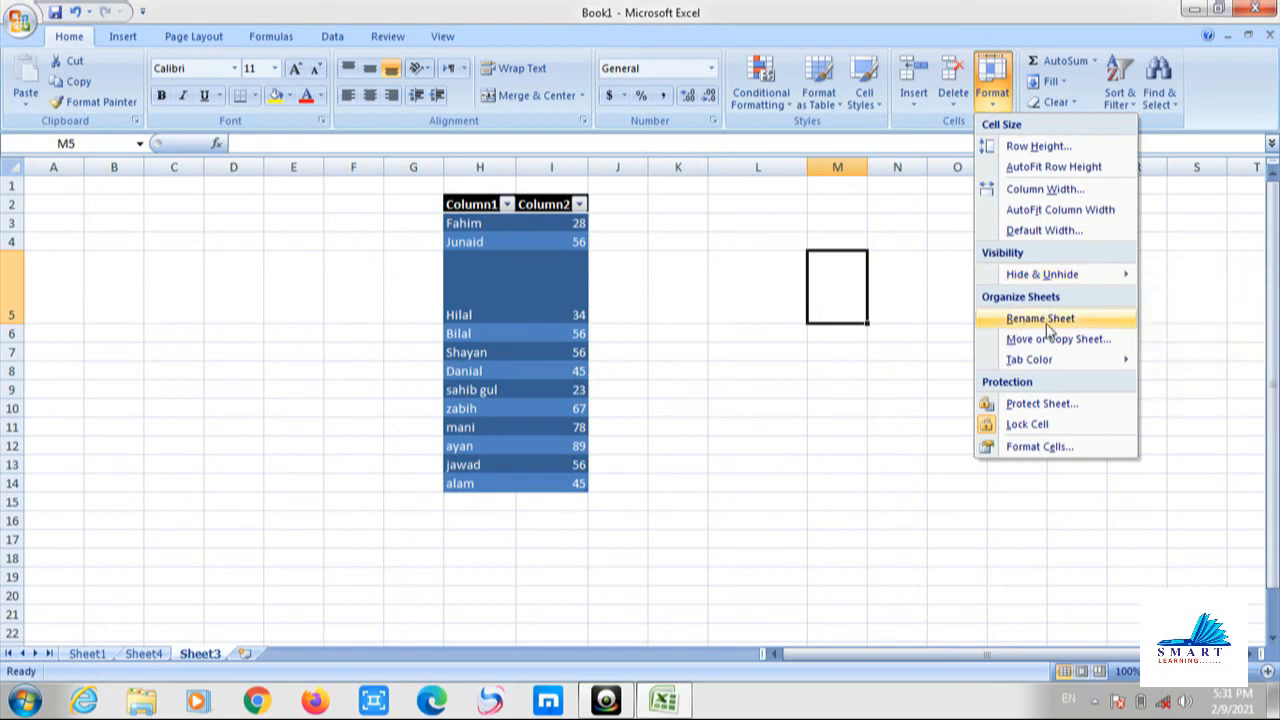
pyautogui.click(1045, 322)
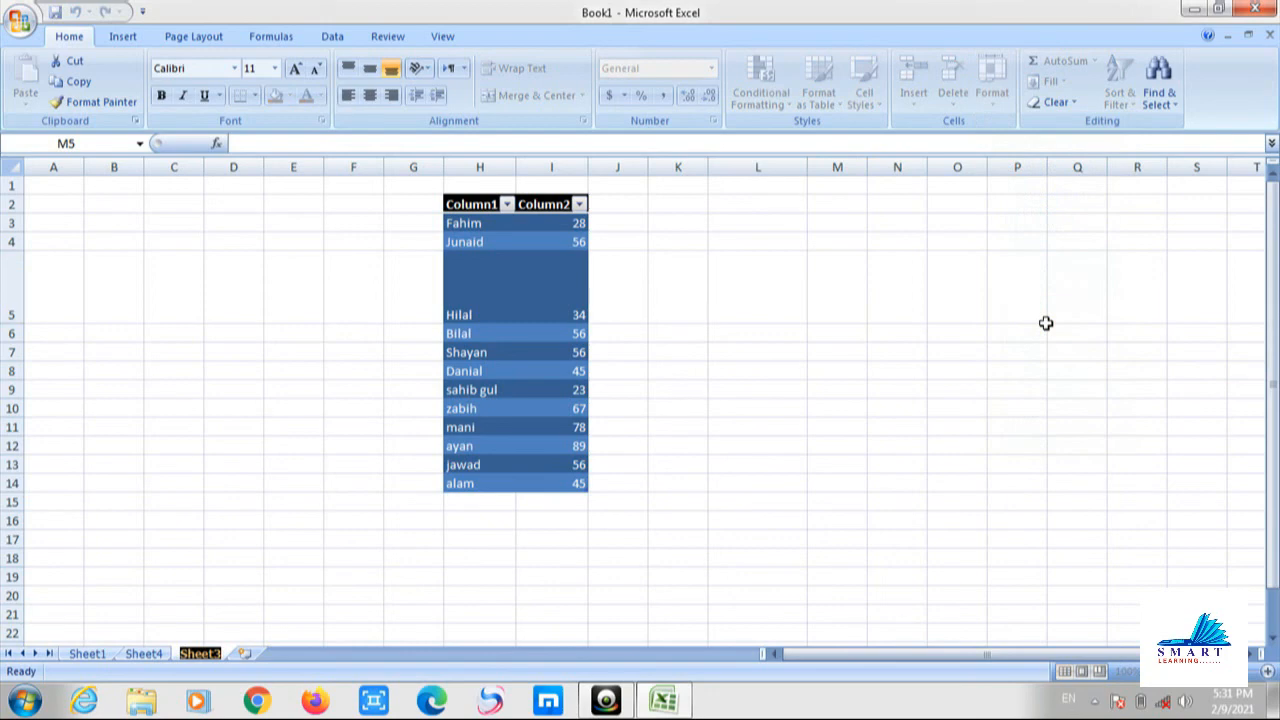
pyautogui.write('shayan')
pyautogui.click(994, 259)
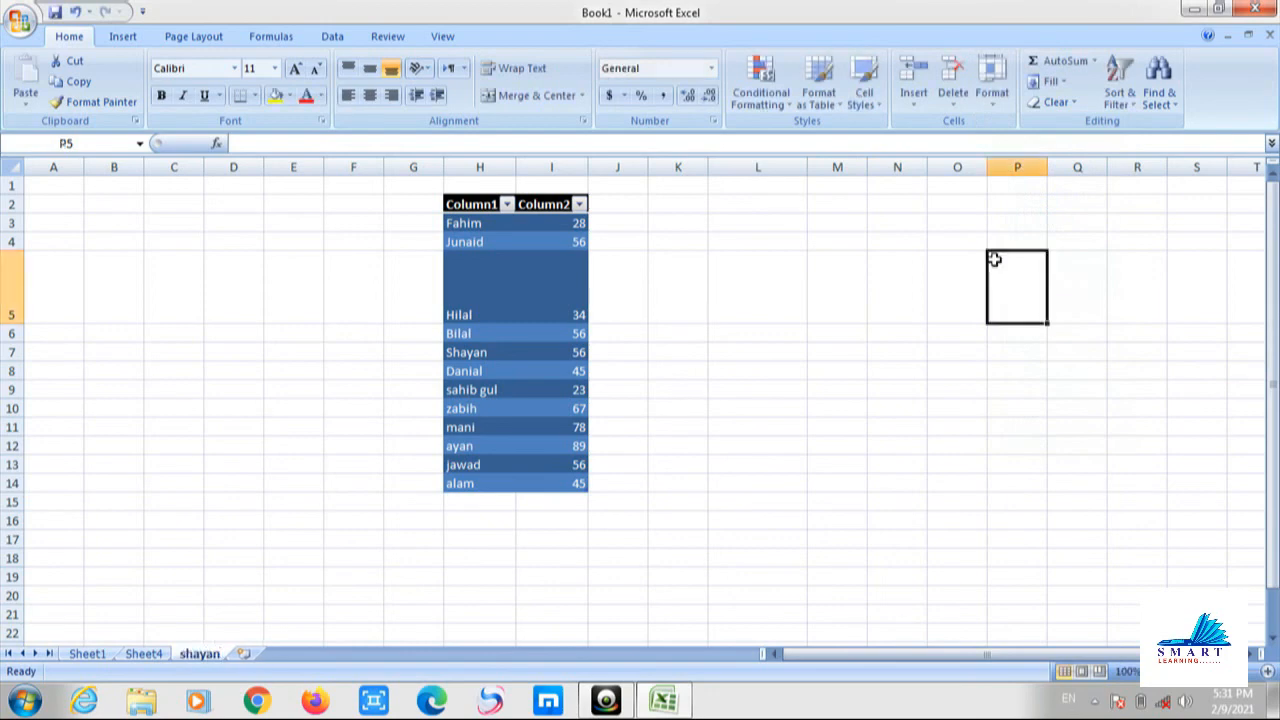
# Leave the Format menu unused and display the empty Sheet4.
pyautogui.click(990, 98)
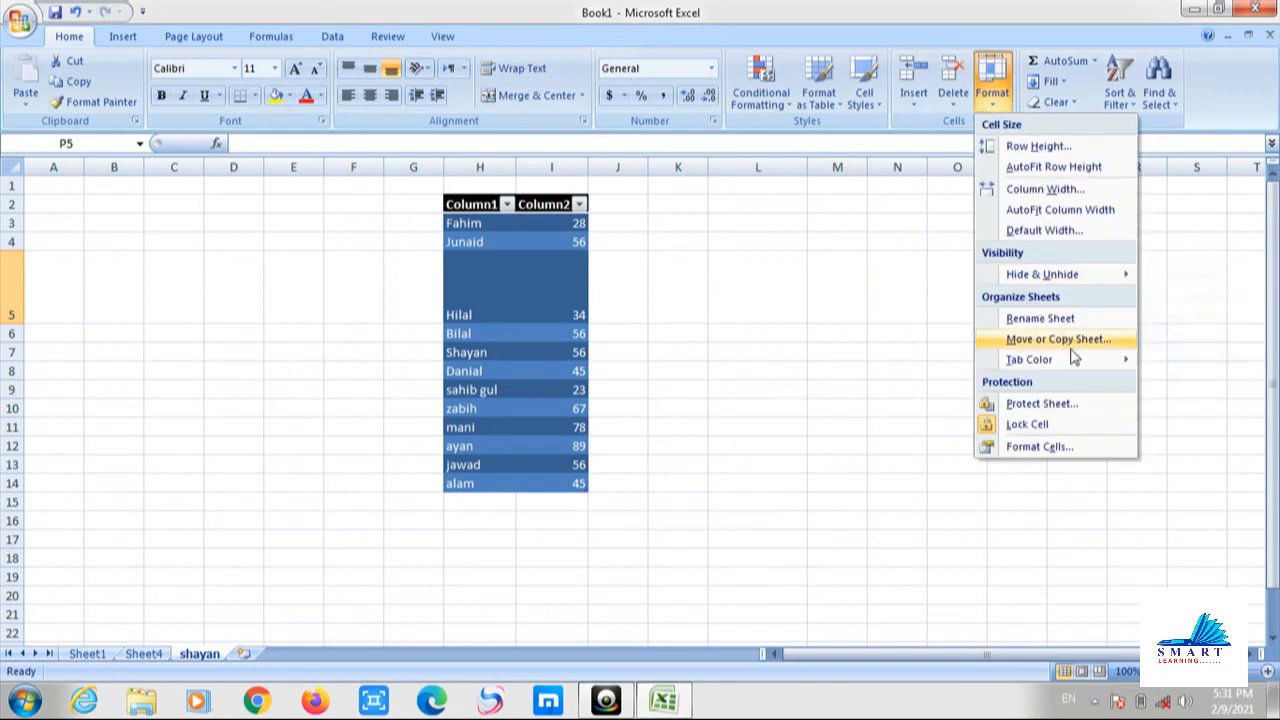
pyautogui.click(797, 446)
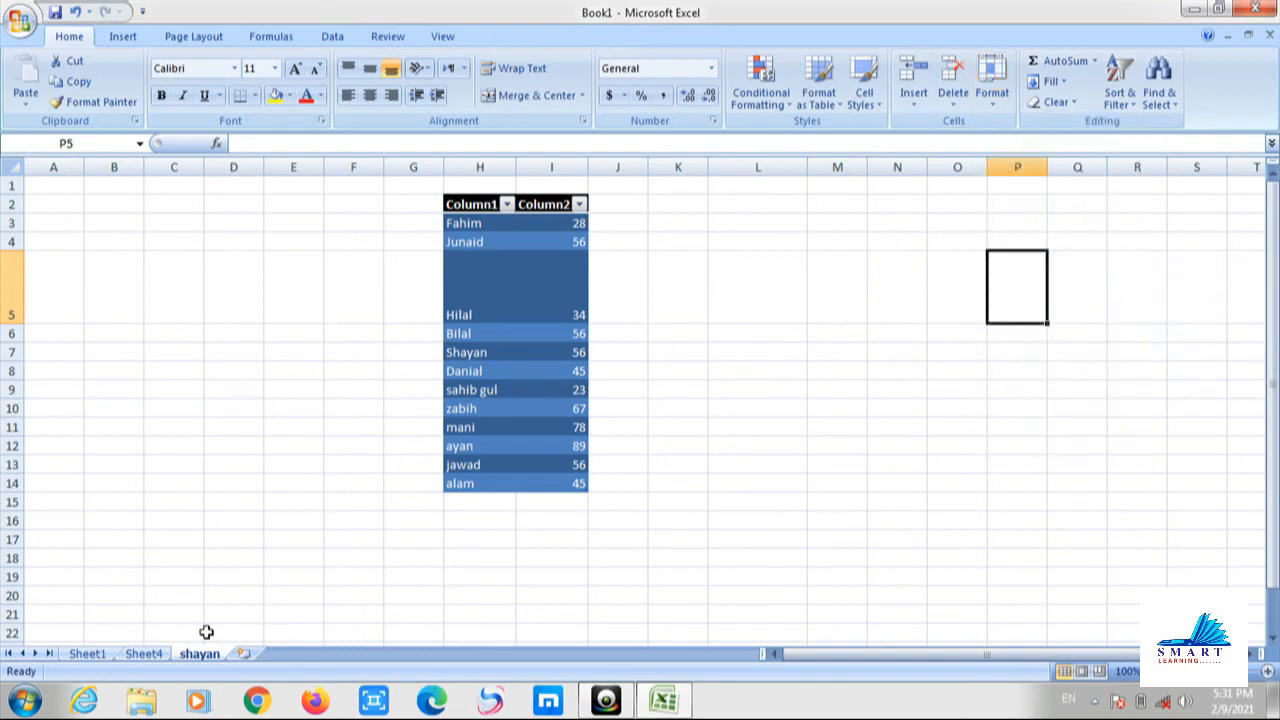
pyautogui.moveTo(193, 655)
pyautogui.mouseDown()
pyautogui.moveTo(126, 651)
pyautogui.moveTo(214, 660)
pyautogui.moveTo(141, 659)
pyautogui.mouseUp()
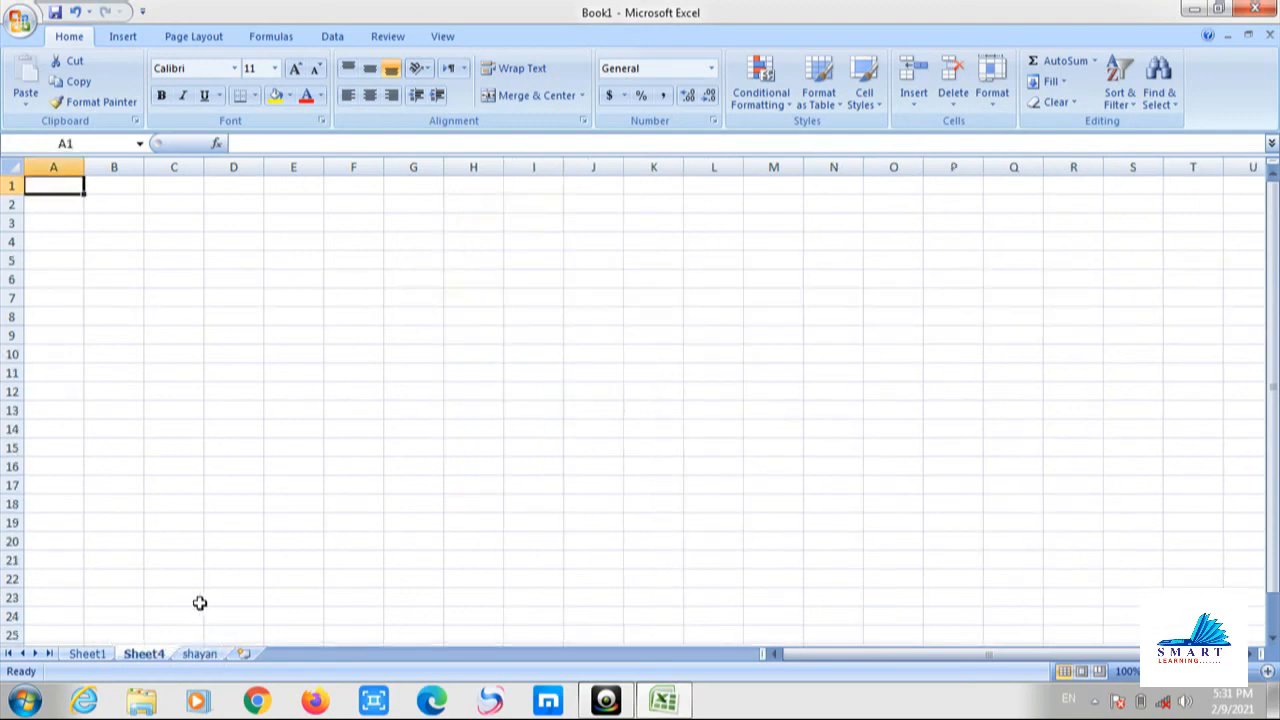
# Copy the shayan sheet with Move or Copy, creating 'shayan (2)' before Sheet1.
pyautogui.click(199, 655)
pyautogui.rightClick(199, 655)
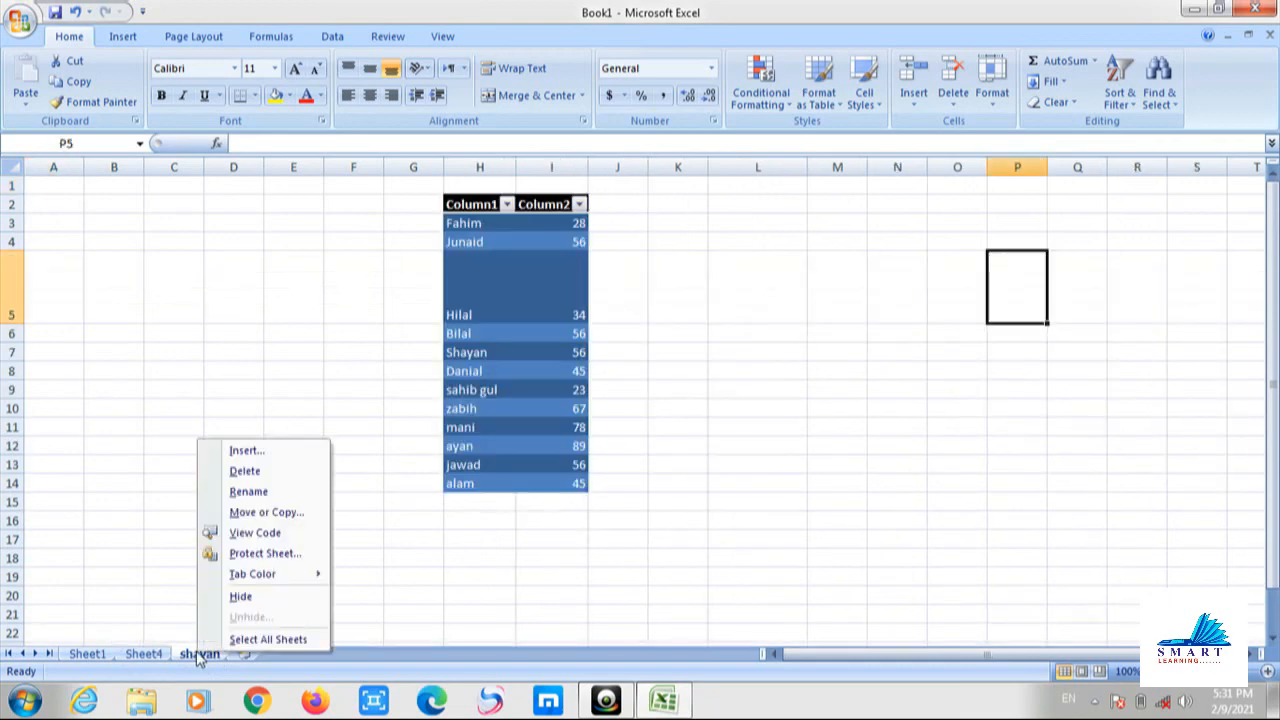
pyautogui.click(302, 513)
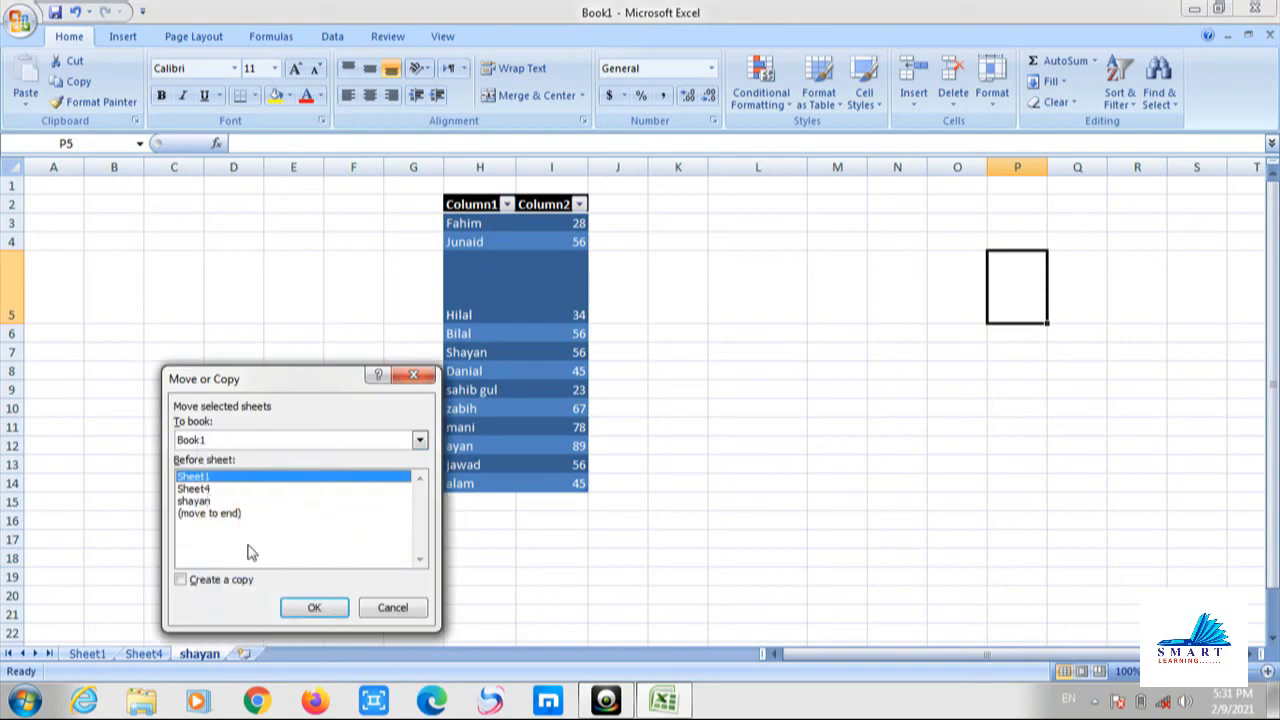
pyautogui.click(224, 582)
pyautogui.click(312, 607)
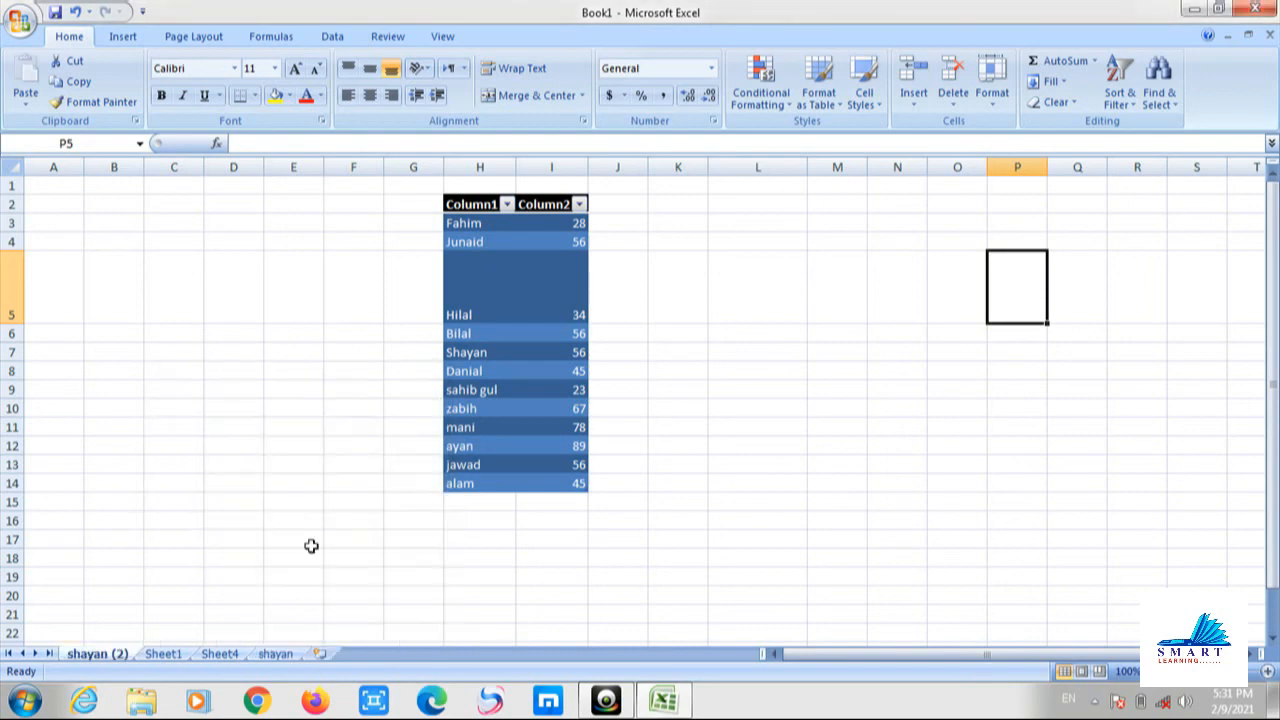
# Give the shayan (2) sheet tab a colour from the Tab Color palette.
pyautogui.click(992, 92)
pyautogui.moveTo(1112, 360)
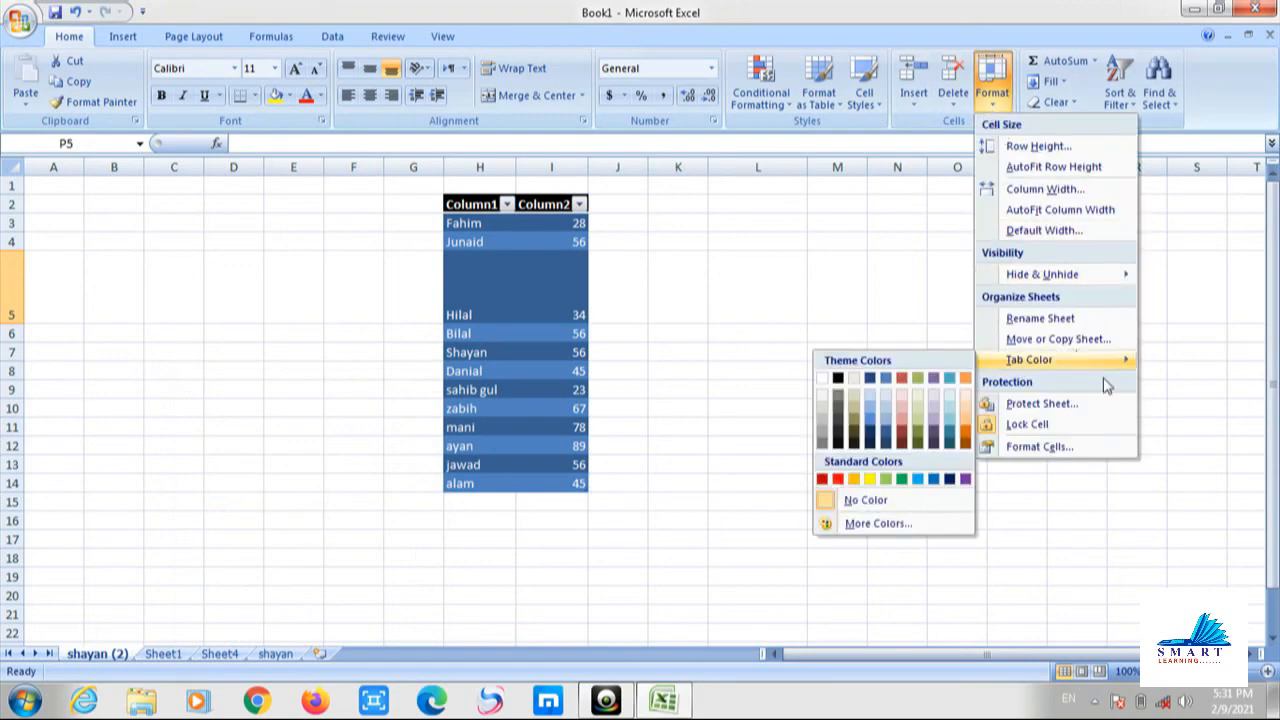
pyautogui.click(905, 438)
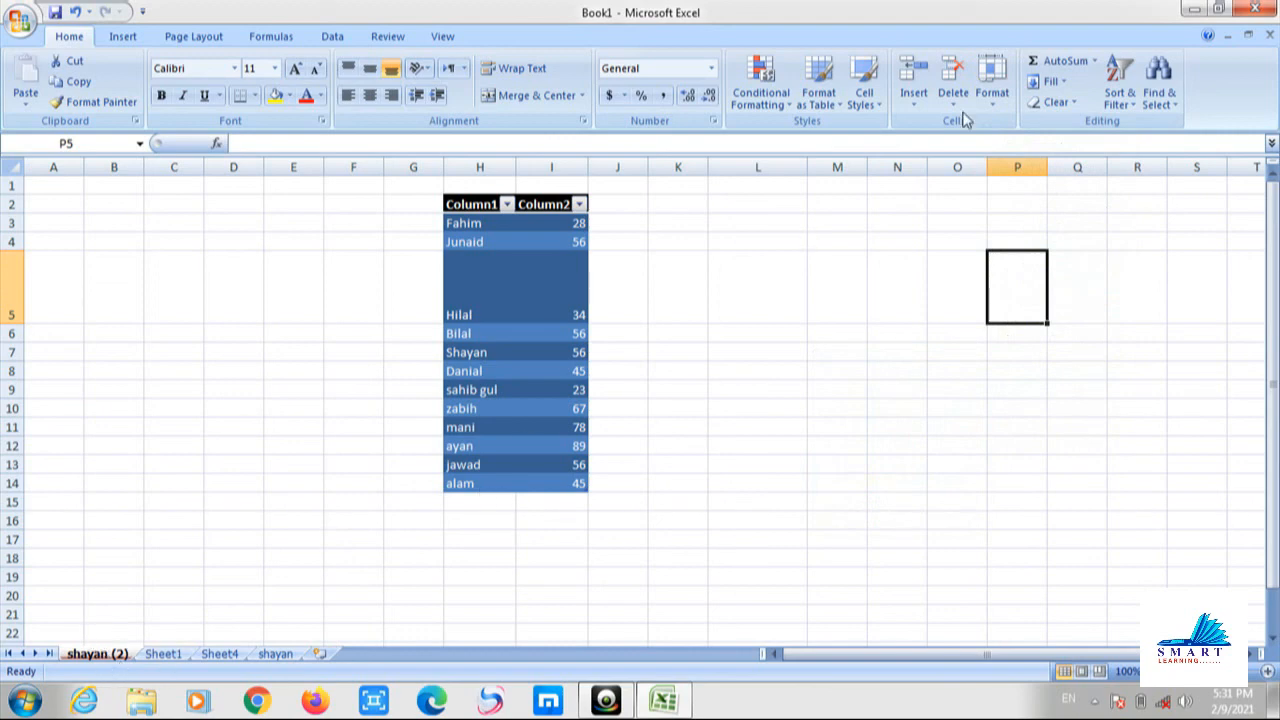
# Protect shayan (2) with a password, allowing formatting, inserting and deleting of cells, columns, rows and hyperlinks.
pyautogui.click(992, 82)
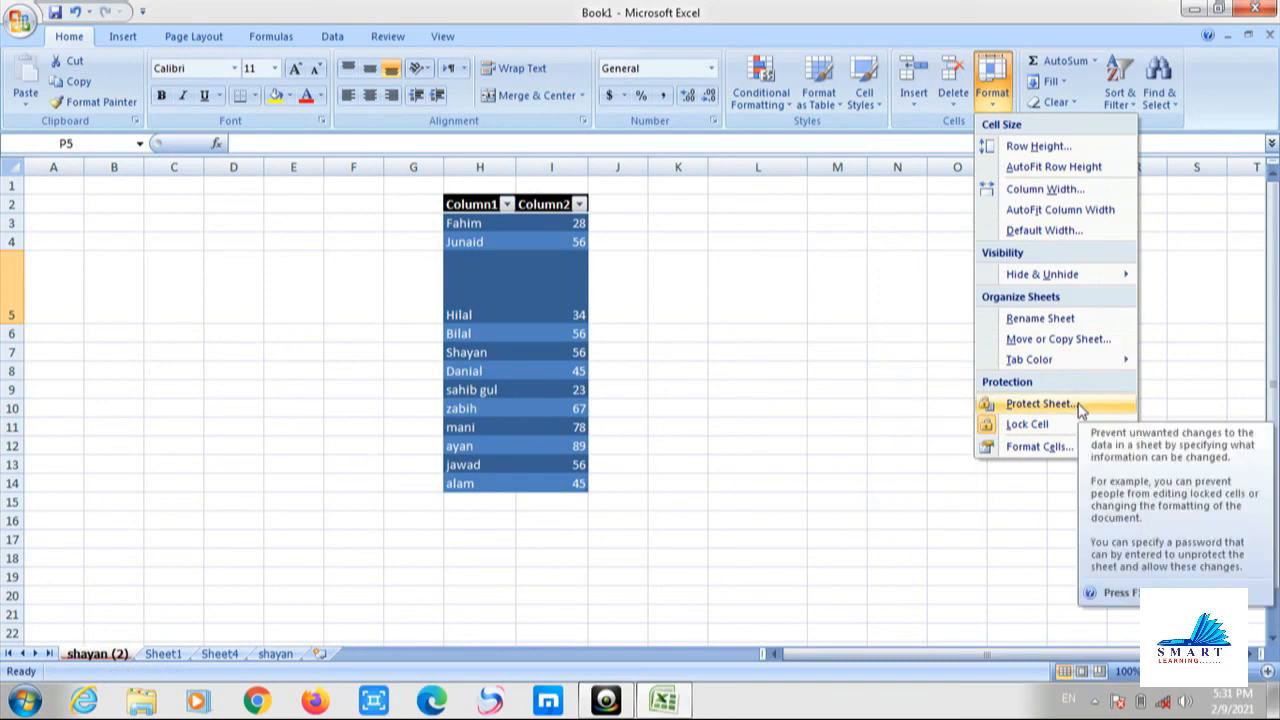
pyautogui.click(1040, 403)
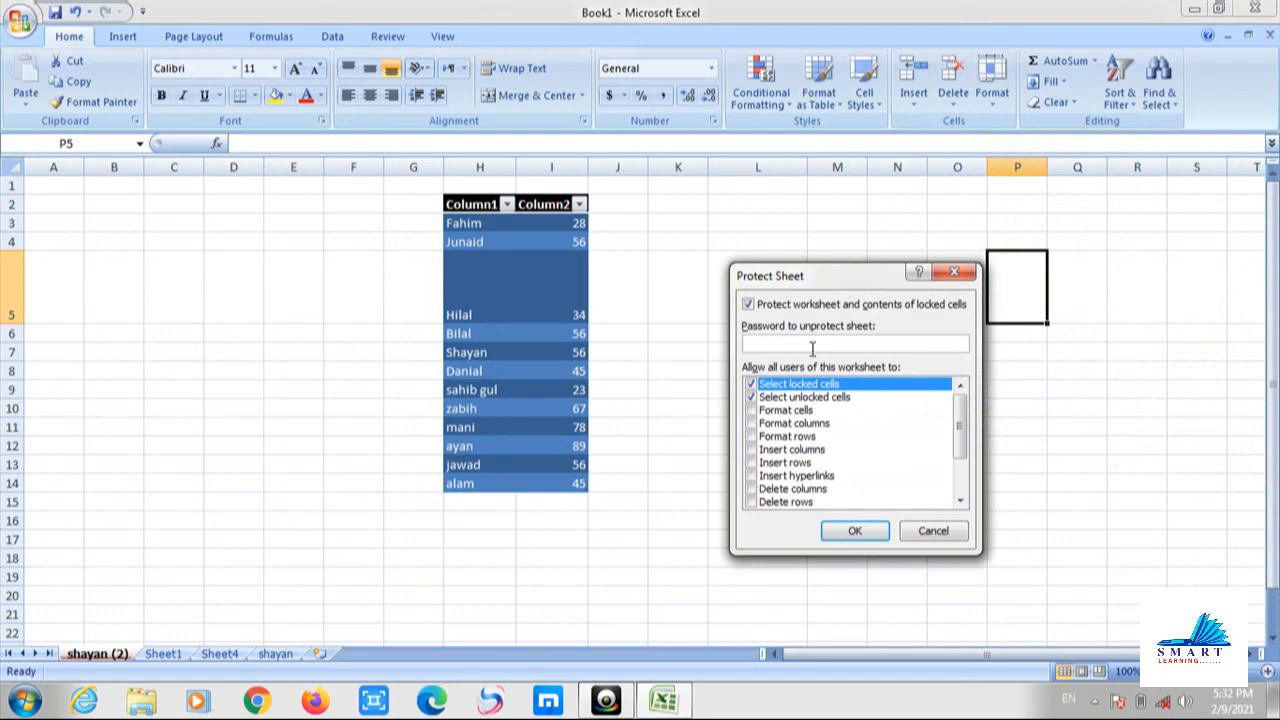
pyautogui.click(855, 531)
pyautogui.click(752, 411)
pyautogui.click(752, 424)
pyautogui.click(752, 437)
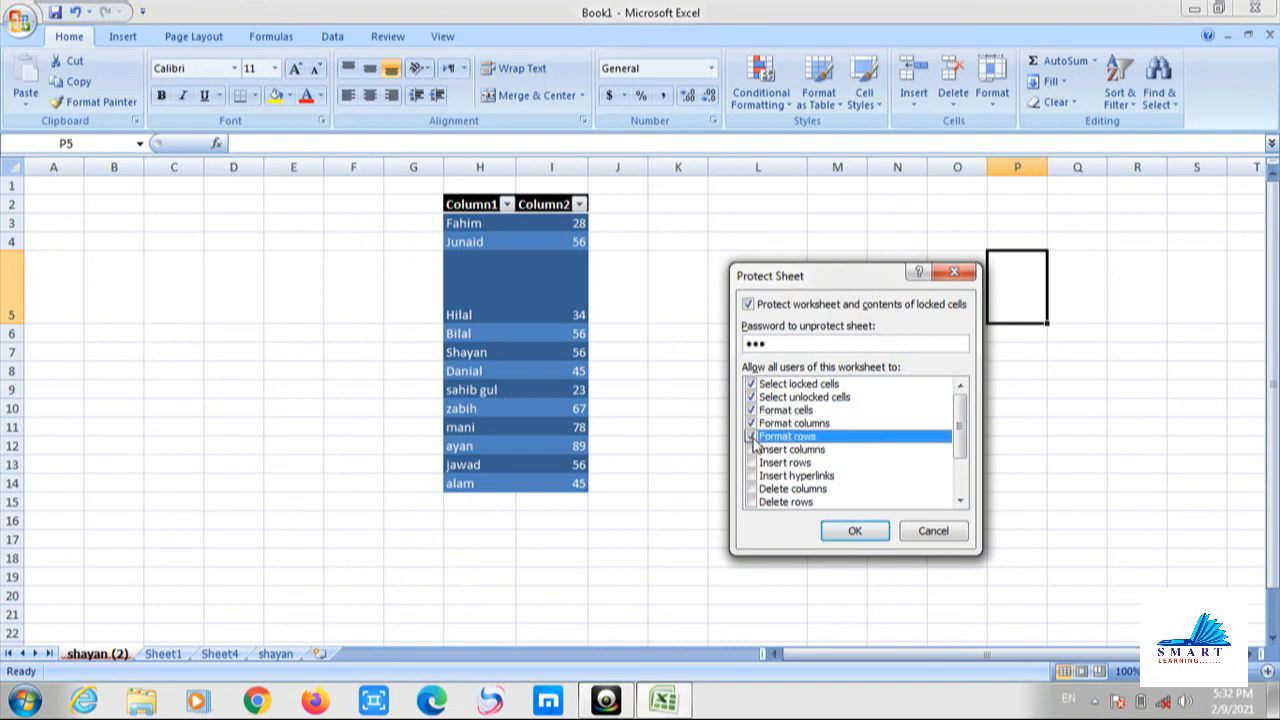
pyautogui.click(752, 450)
pyautogui.click(752, 463)
pyautogui.click(752, 476)
pyautogui.click(752, 489)
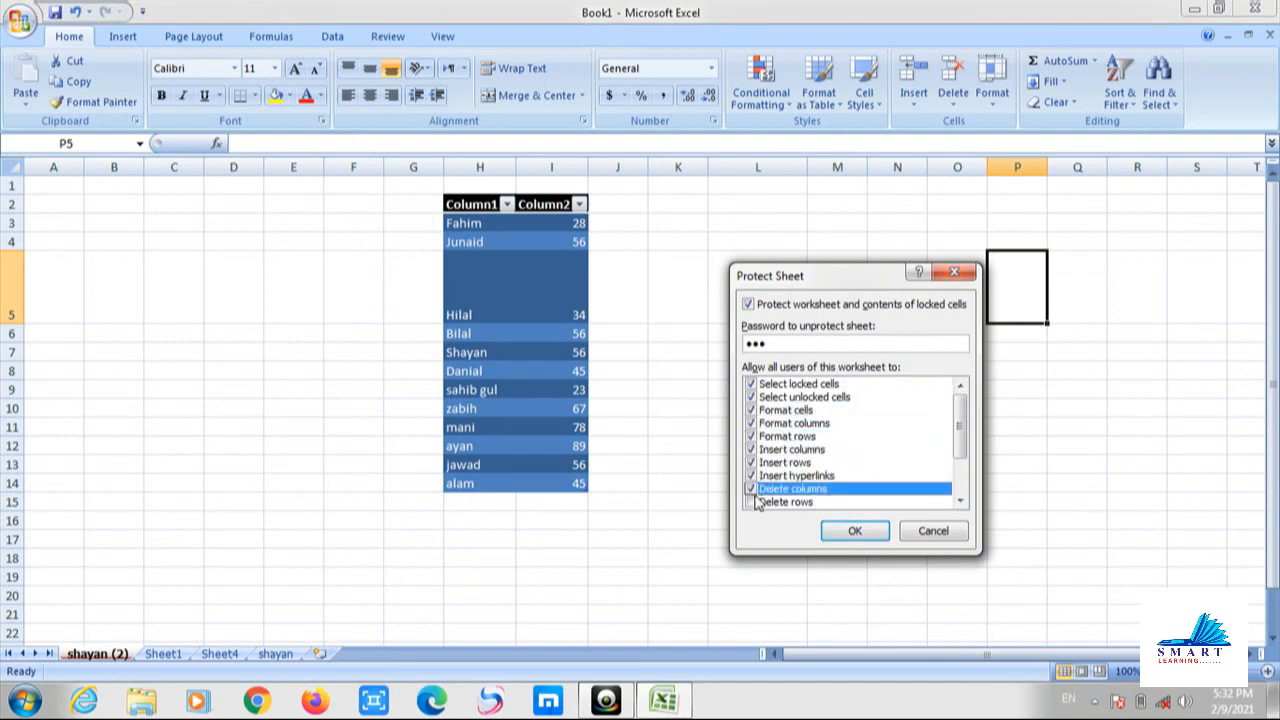
pyautogui.click(752, 502)
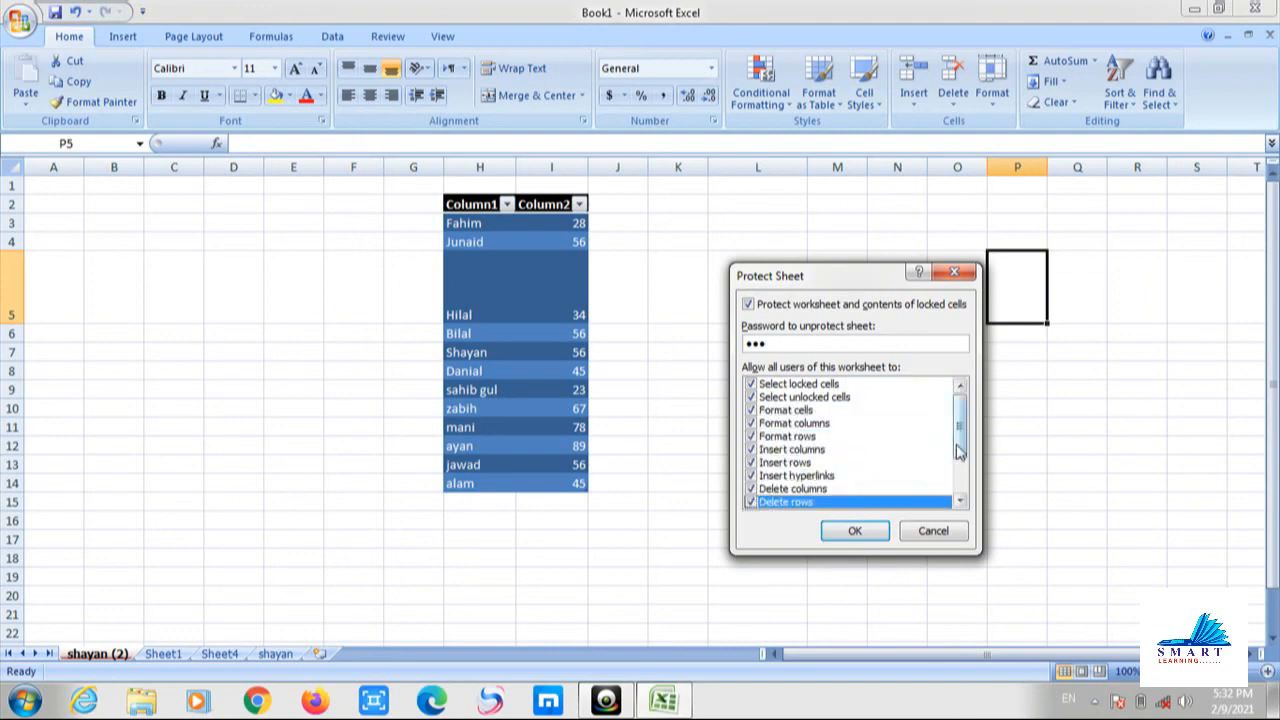
# Also allow sorting, AutoFilter, PivotTable reports, objects and scenarios, then confirm by re-entering the password.
pyautogui.scroll(-2, 955, 455)
pyautogui.click(752, 450)
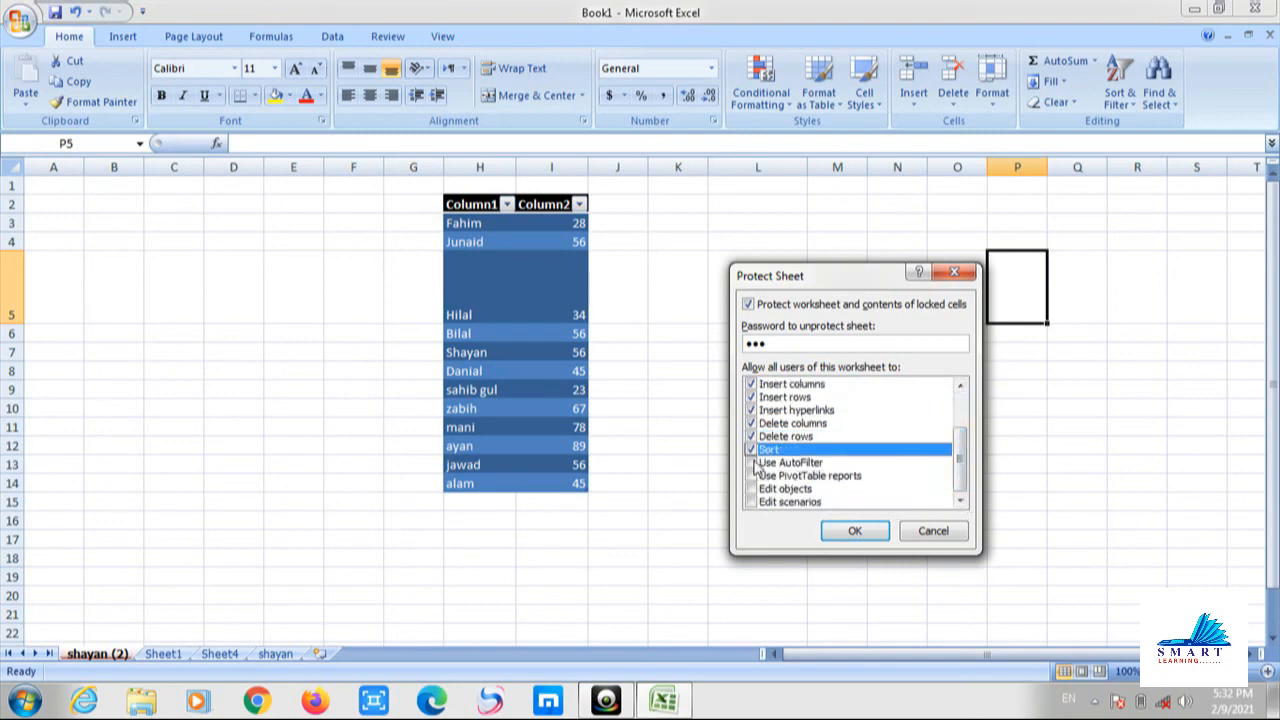
pyautogui.click(752, 463)
pyautogui.click(752, 476)
pyautogui.click(752, 489)
pyautogui.click(752, 503)
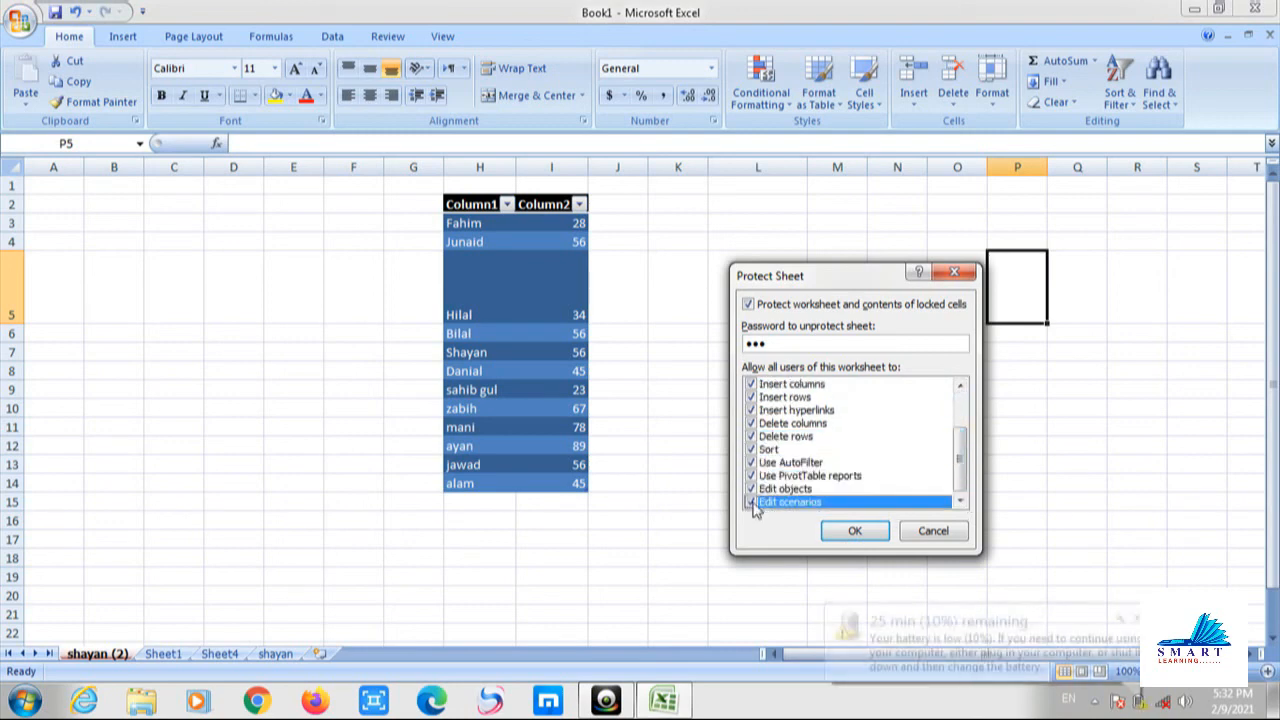
pyautogui.click(865, 532)
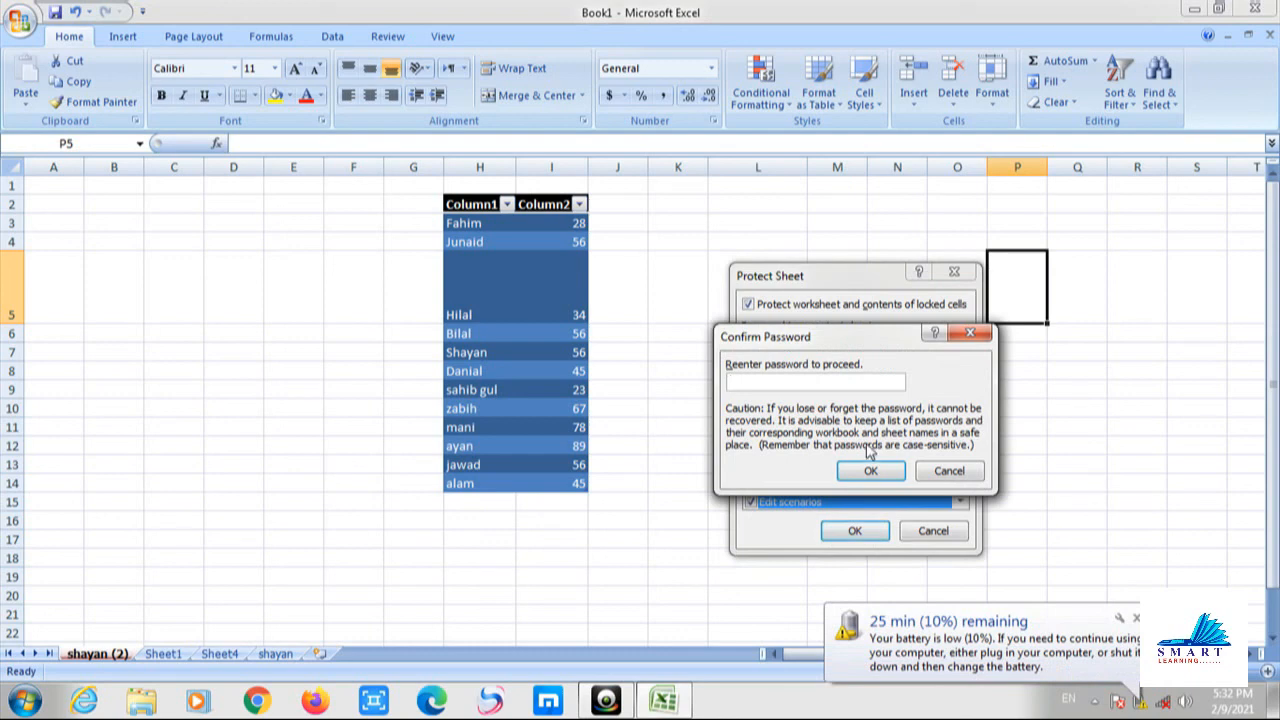
pyautogui.write('123')
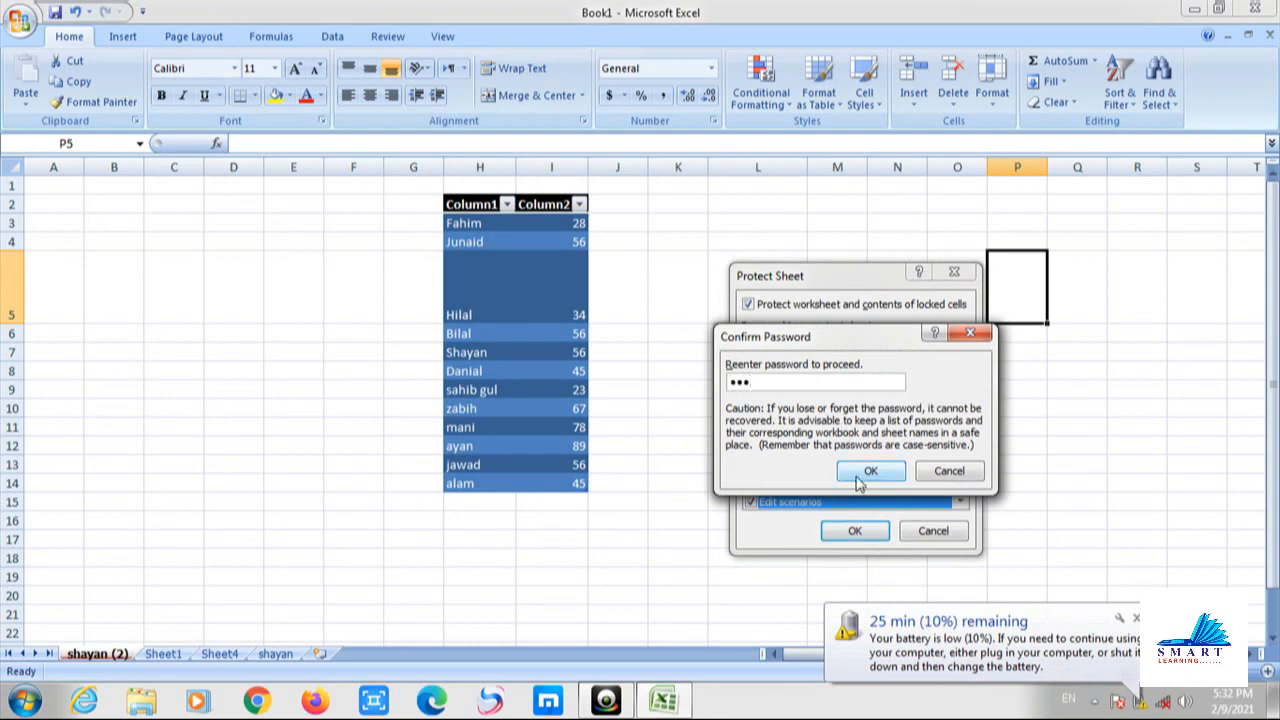
pyautogui.click(857, 475)
# Test the protection by trying to edit cells L7 and L9, dismissing each read-only warning.
pyautogui.doubleClick(752, 353)
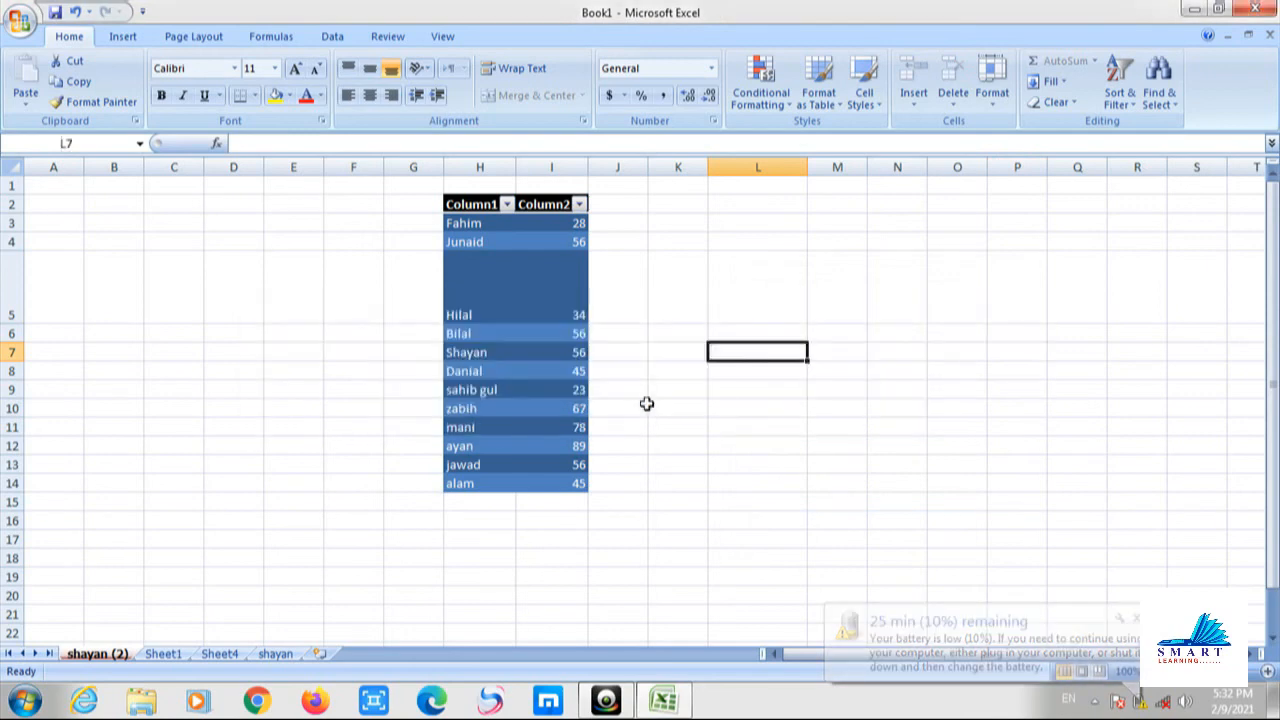
pyautogui.click(643, 407)
pyautogui.click(717, 383)
pyautogui.doubleClick(718, 384)
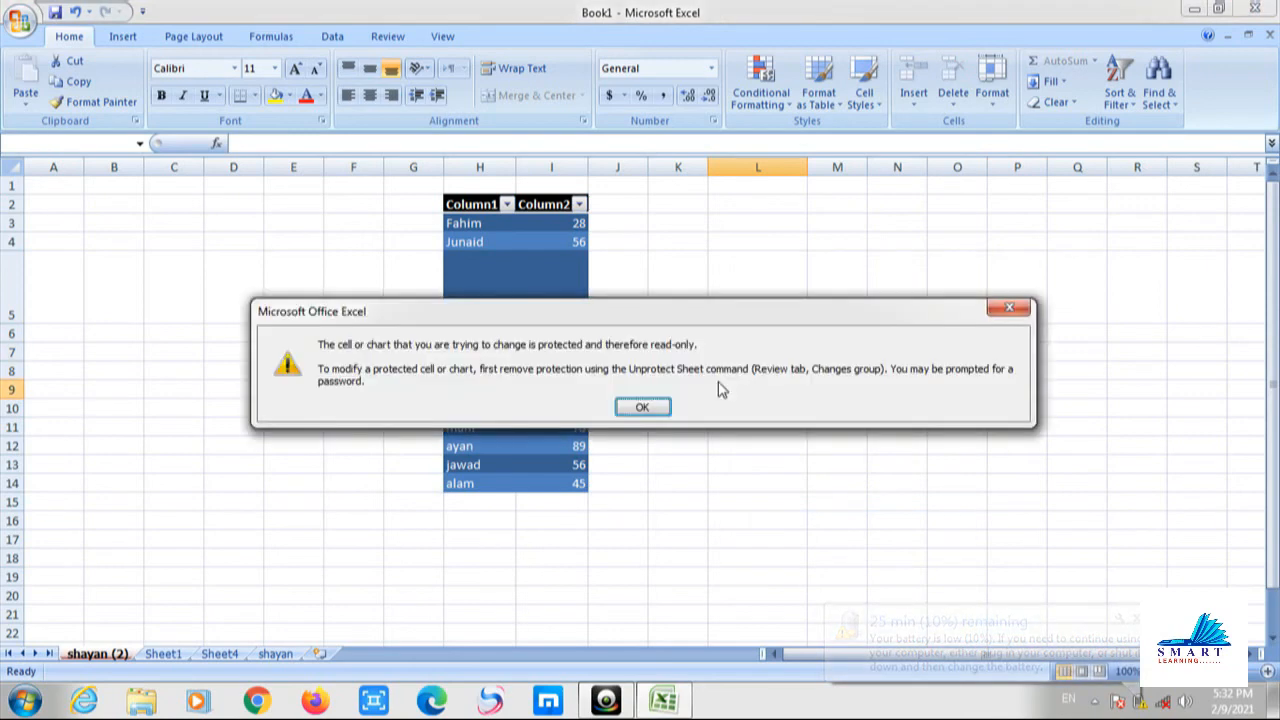
pyautogui.click(652, 404)
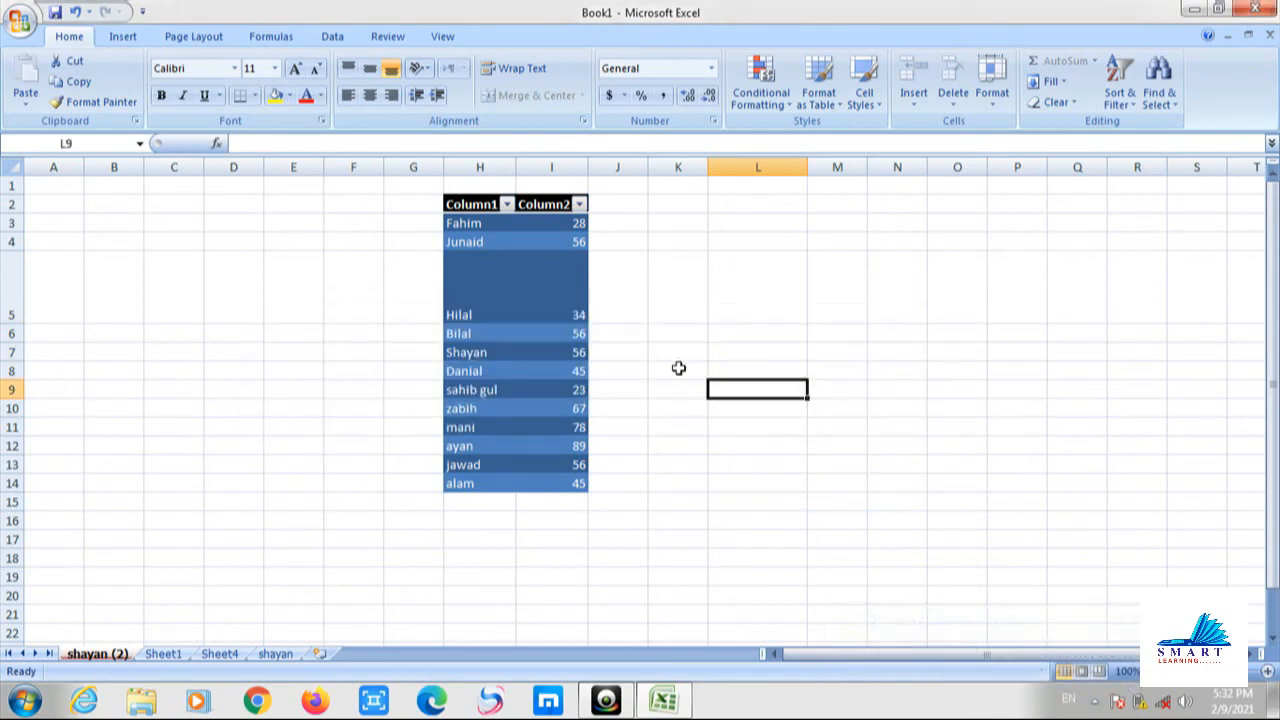